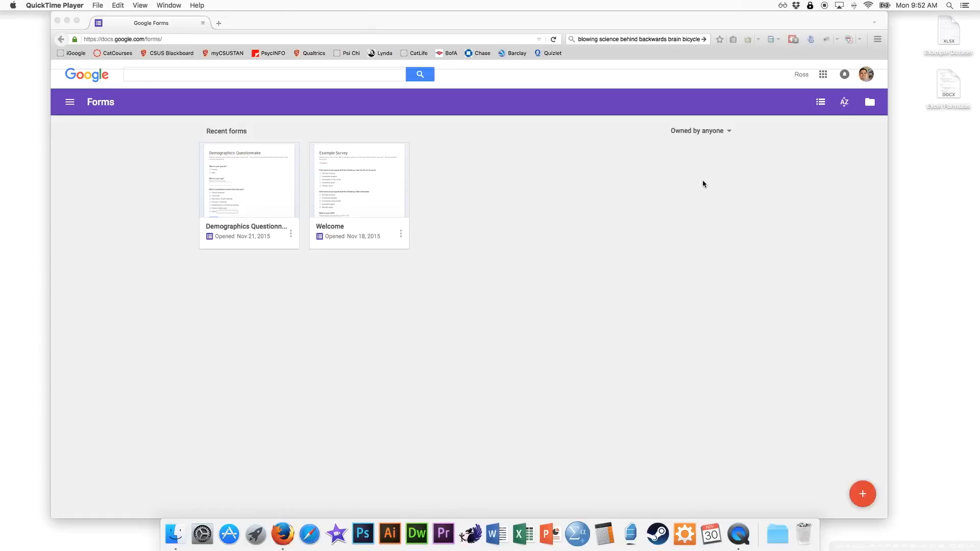
Load docs.google.com/forms, open the Welcome form and look through its survey questions
click(157, 38)
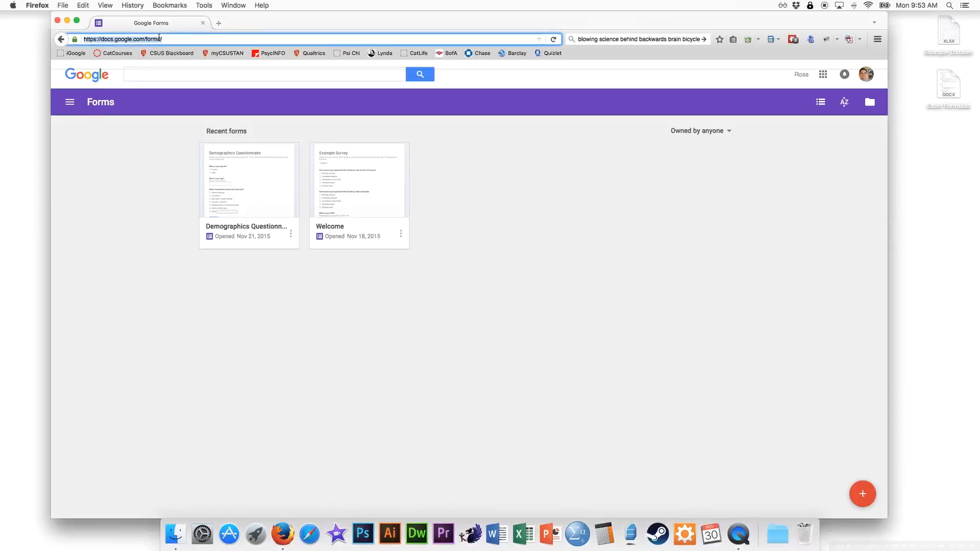
text(docs.g)
key(Return)
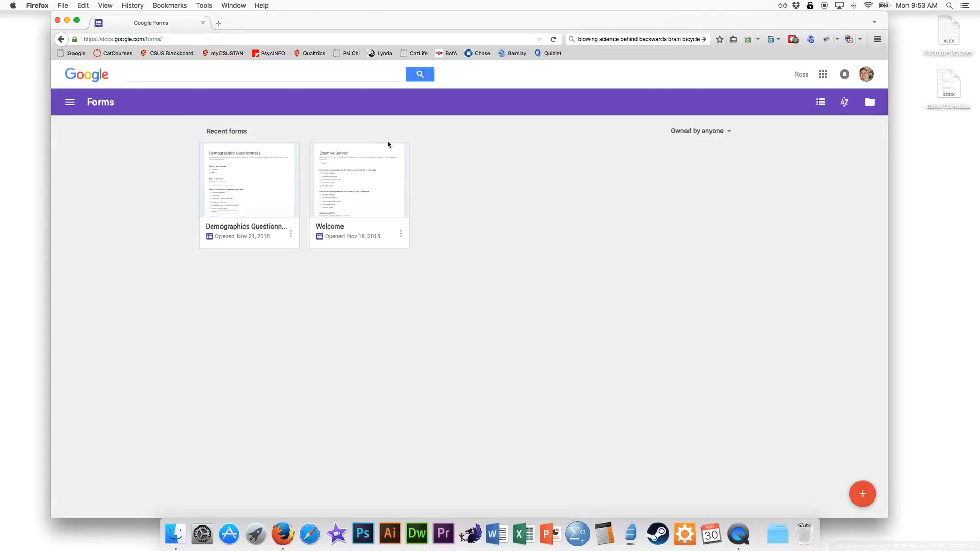
click(361, 167)
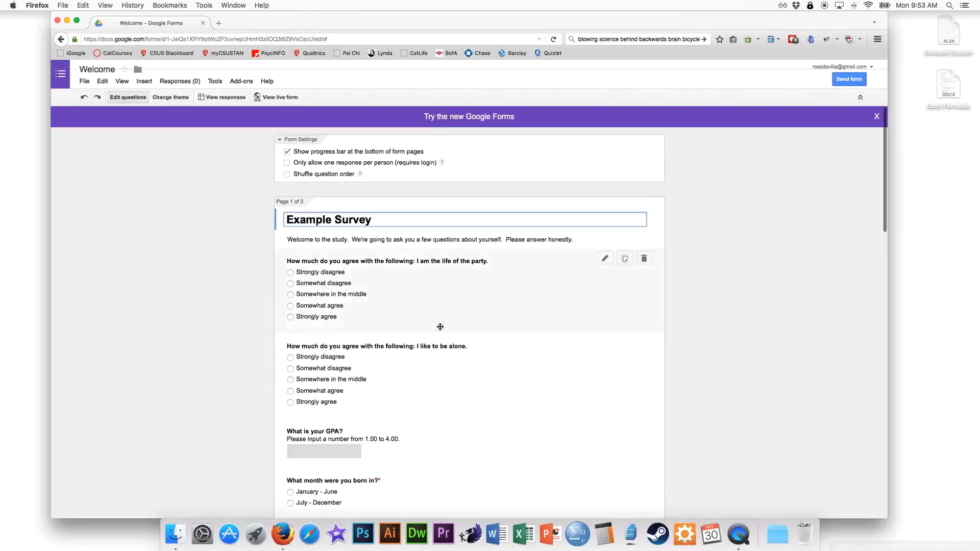
scroll(497, 271, down, 10)
scroll(501, 271, down, 12)
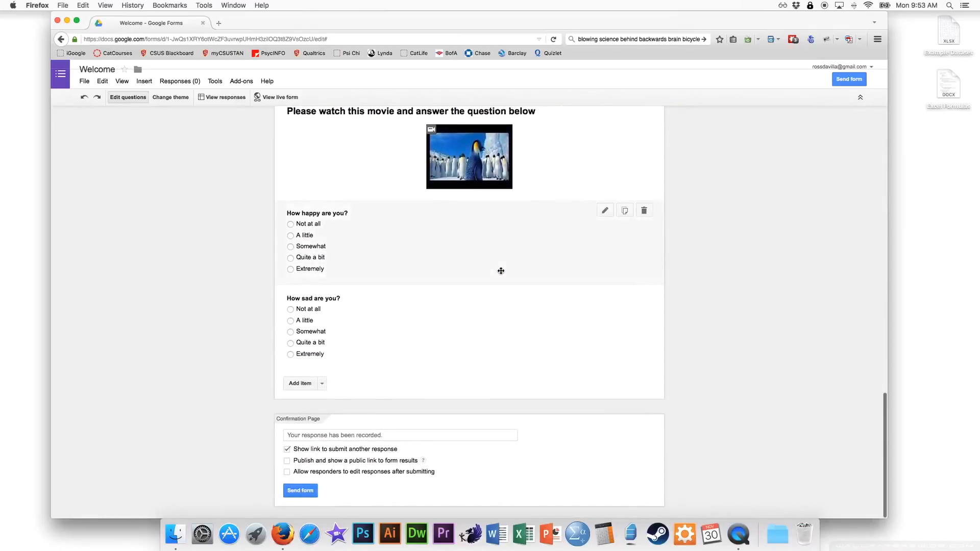
scroll(500, 271, up, 20)
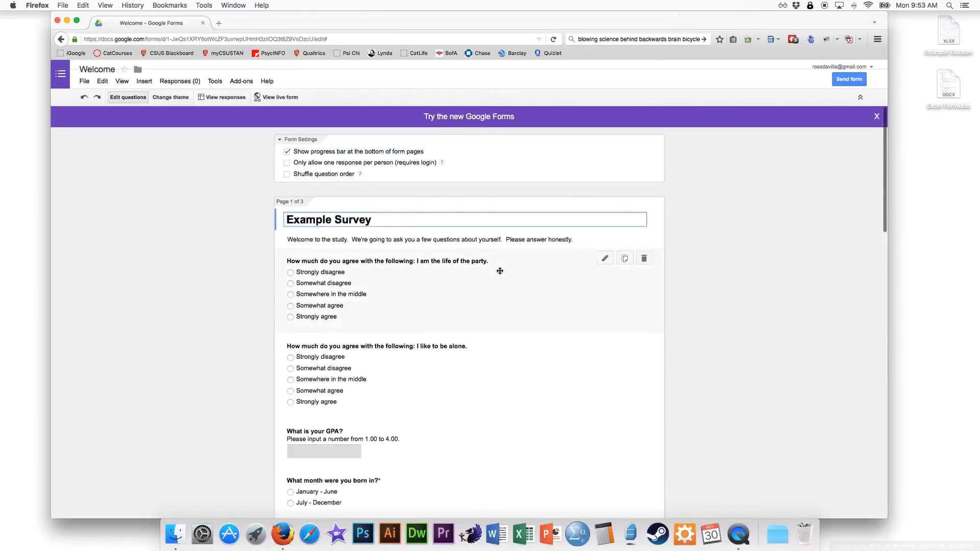
Open the Welcome form's responses spreadsheet and inspect the question headers in cells B1 through F1
click(217, 99)
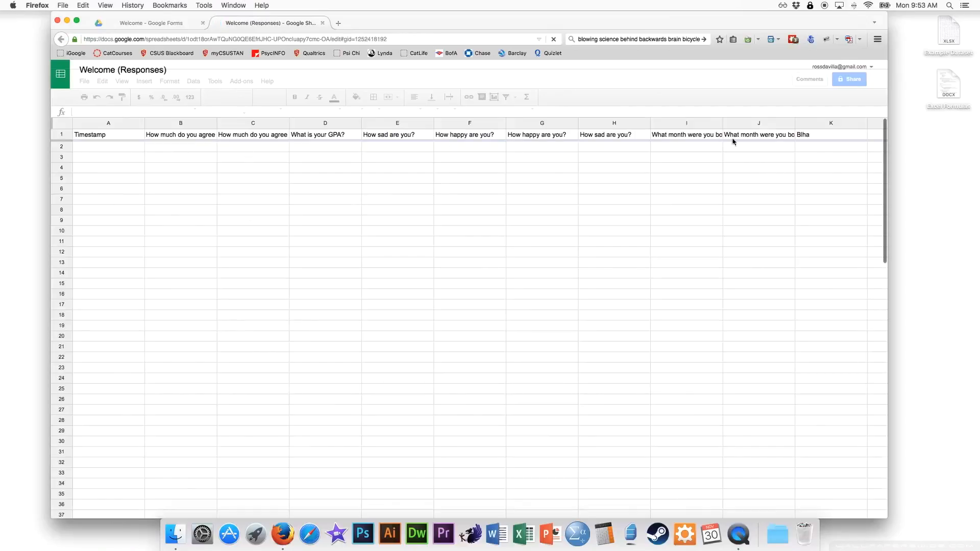
click(168, 134)
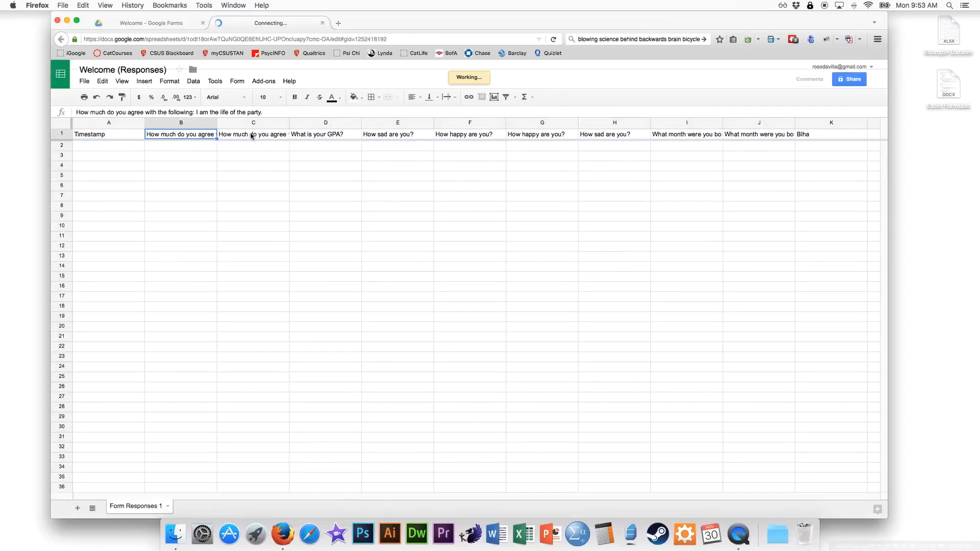
click(275, 134)
click(334, 134)
click(387, 135)
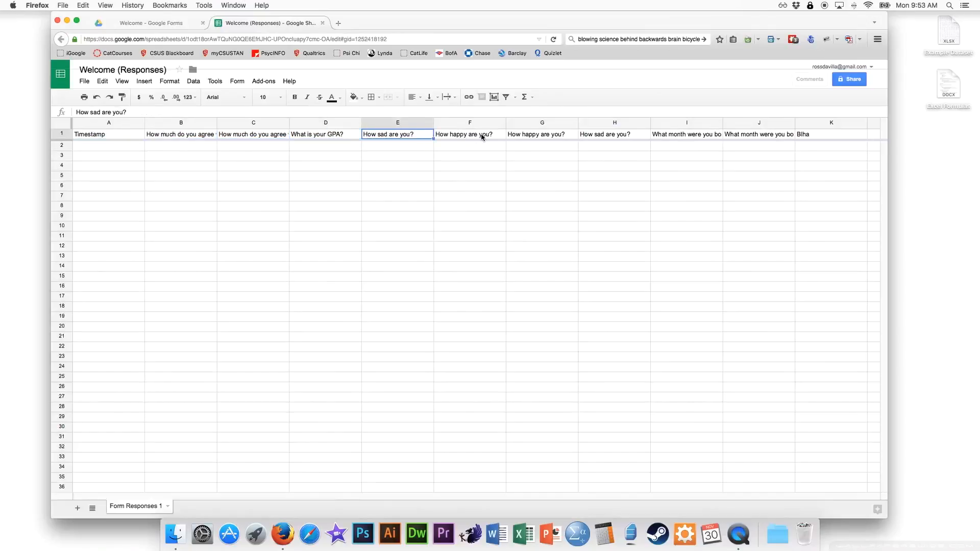
click(481, 134)
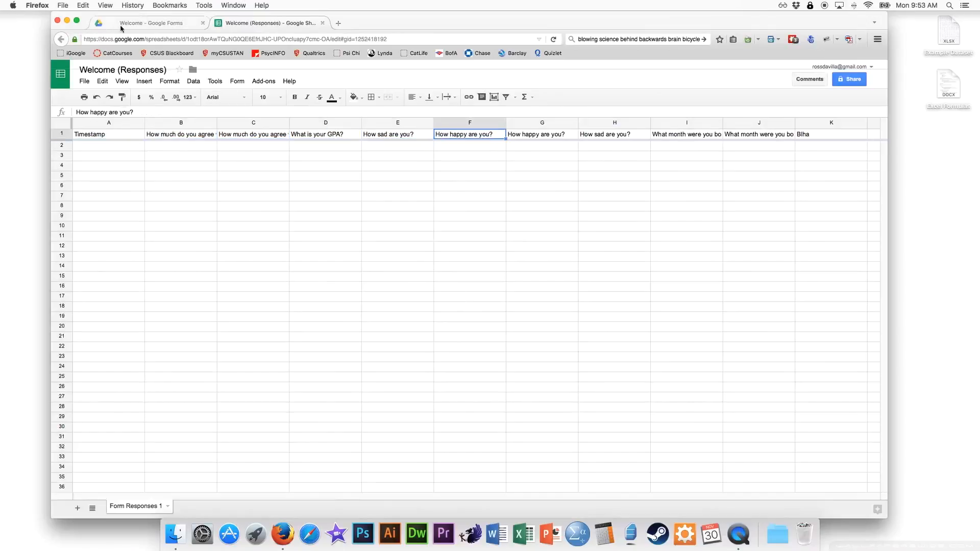
Return to the forms list, open the Demographics Questionnaire form and view its responses spreadsheet
click(139, 23)
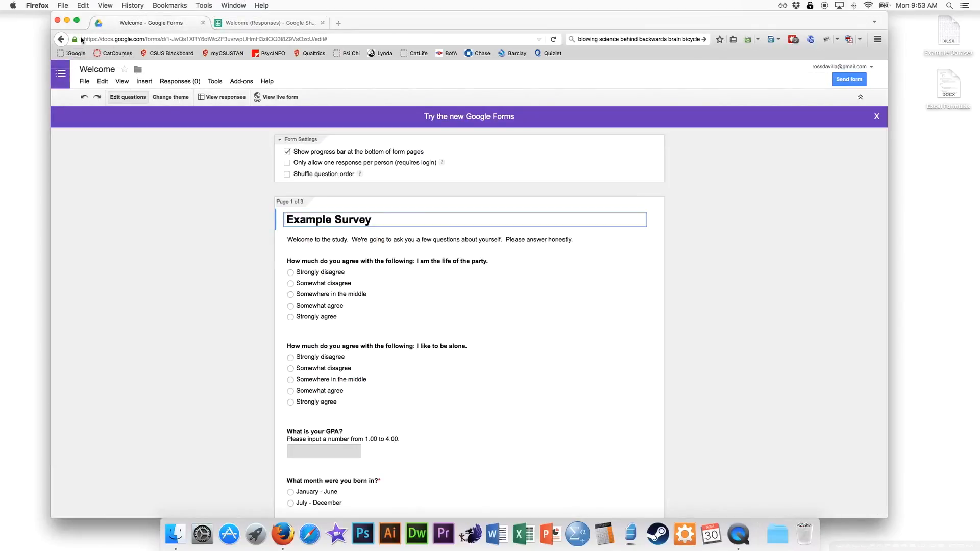
click(61, 40)
click(62, 40)
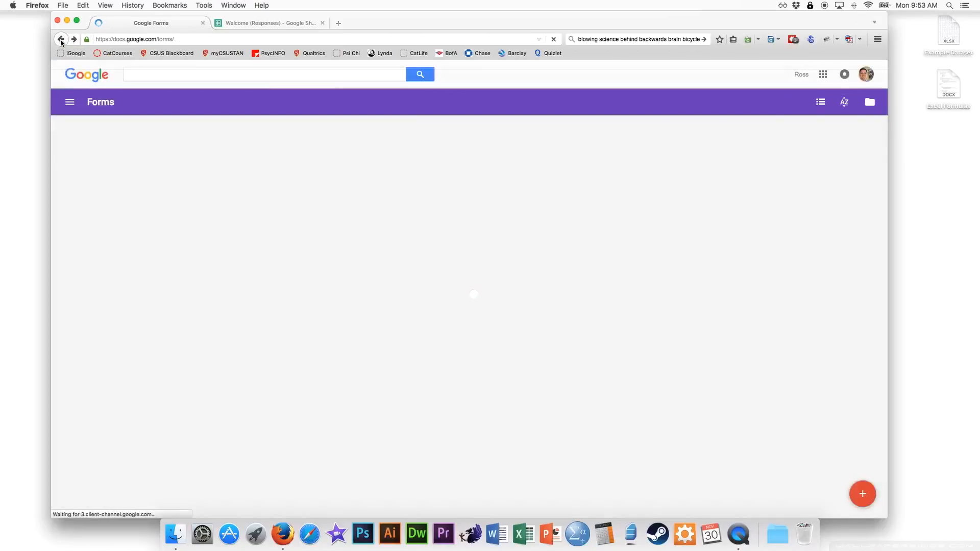
click(259, 170)
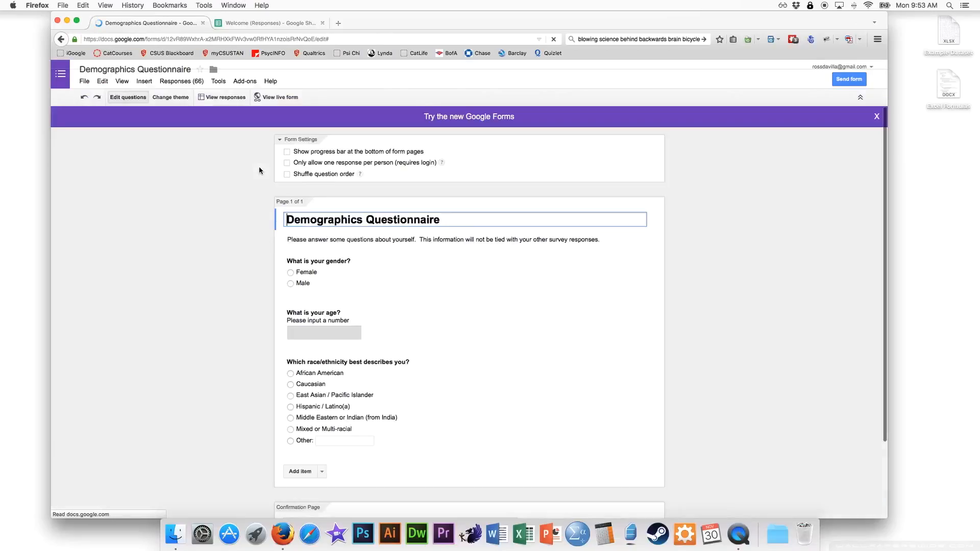
click(223, 100)
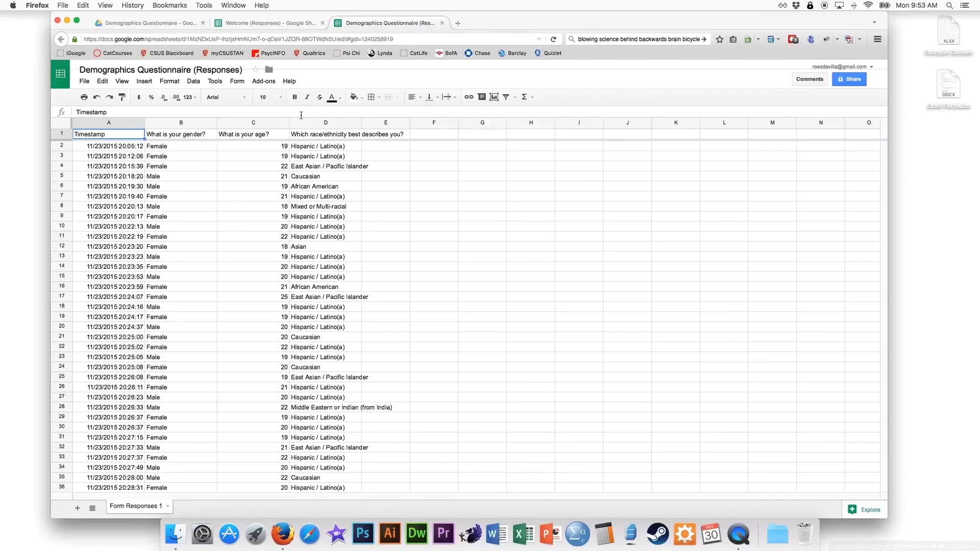
Start downloading the Demographics Questionnaire responses as a Microsoft Excel (.xlsx) file and cancel the file-opening dialog
click(83, 82)
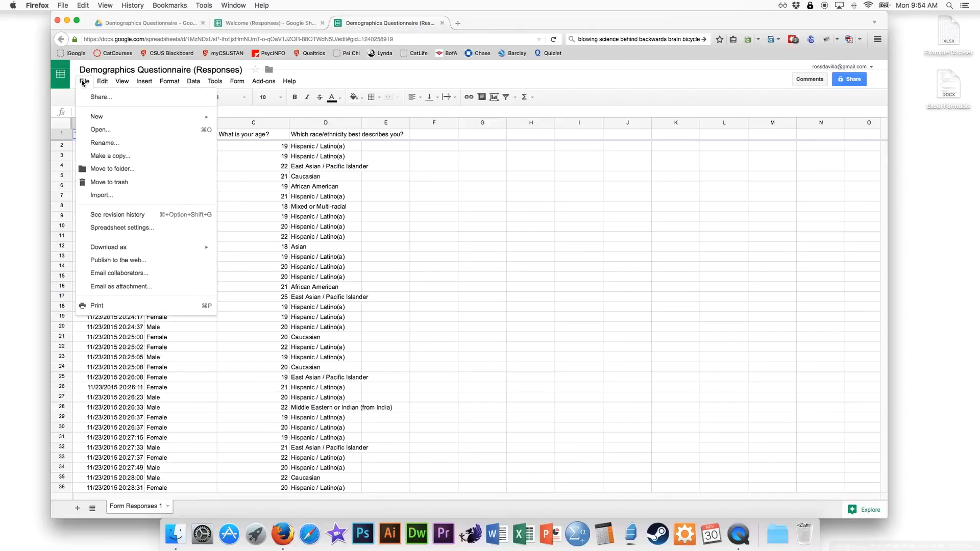
mouse_move(180, 248)
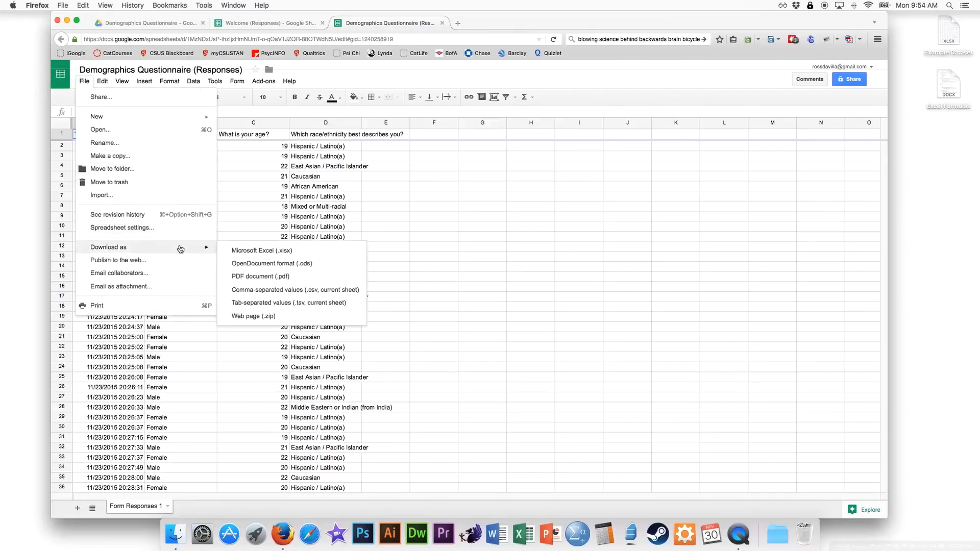
click(271, 253)
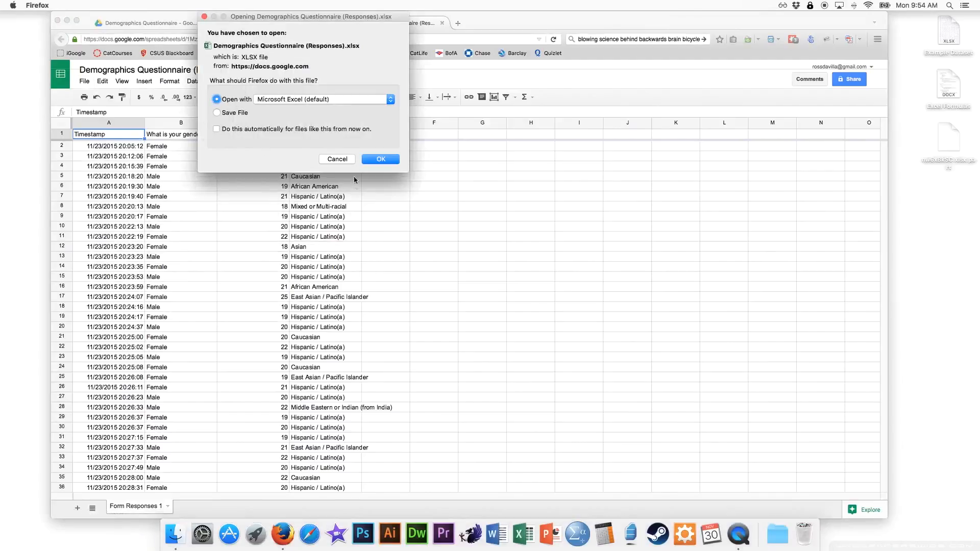
click(346, 159)
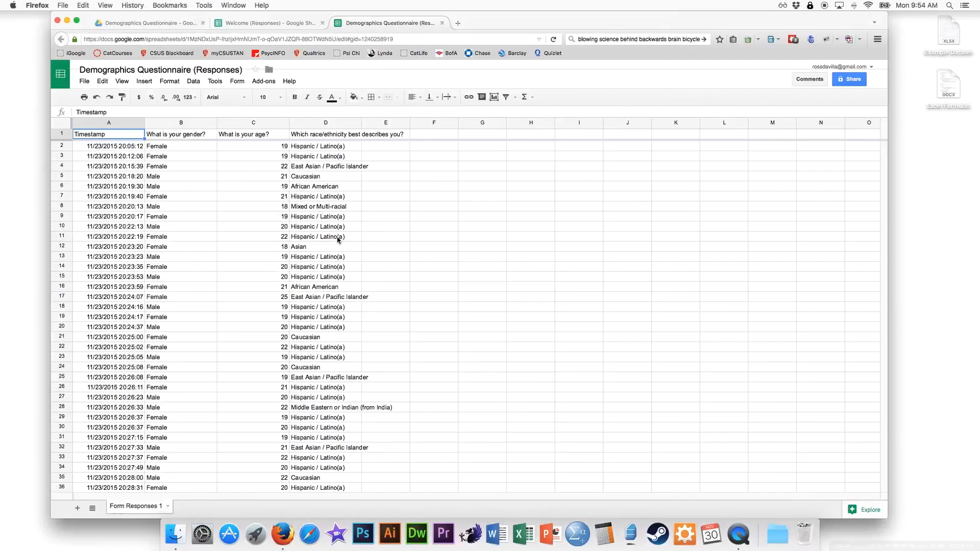
Open the Example Dataset workbook from the desktop in Excel and set the worksheet zoom to 150%
double_click(945, 32)
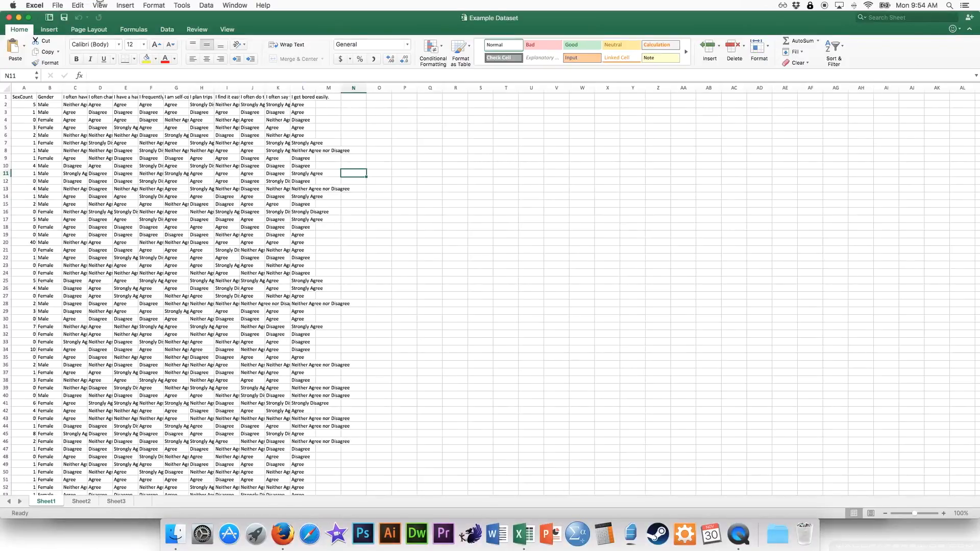
click(100, 4)
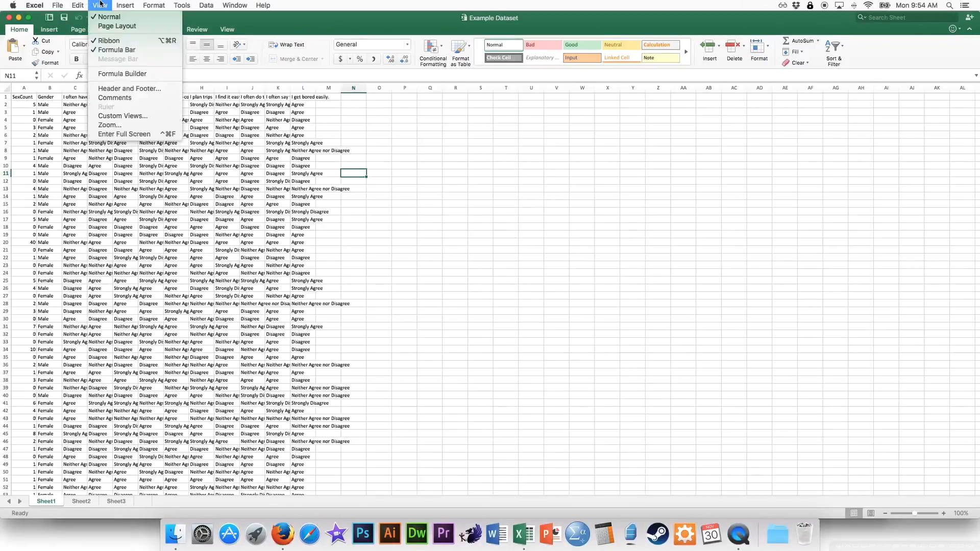
click(115, 125)
click(704, 119)
click(749, 213)
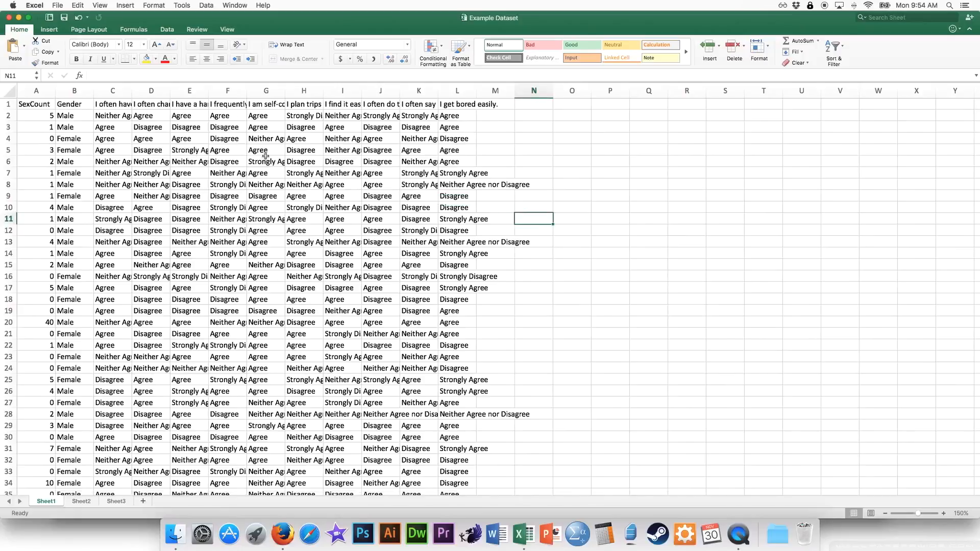
Examine the SexCount column's header and values in A4 and A20, plus the Gender column header
click(34, 105)
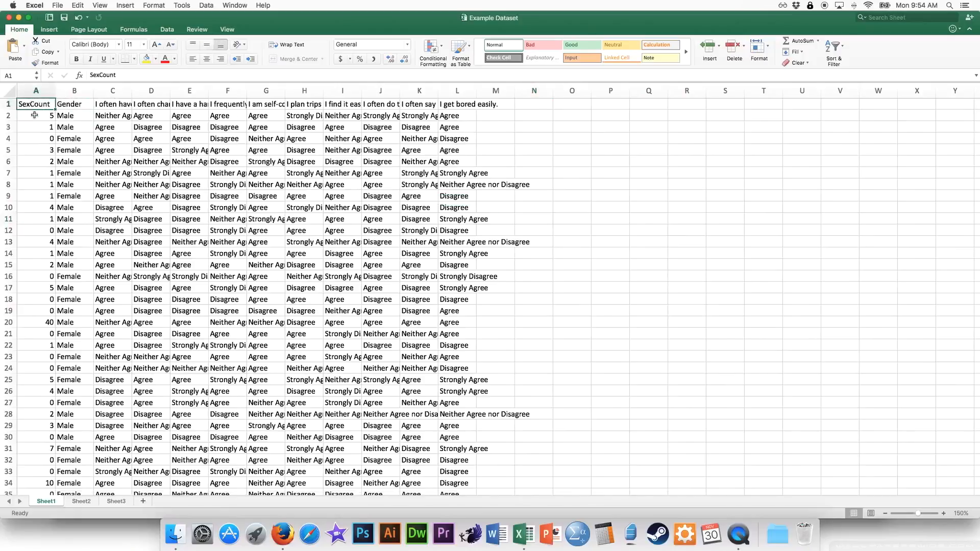
click(39, 139)
click(48, 323)
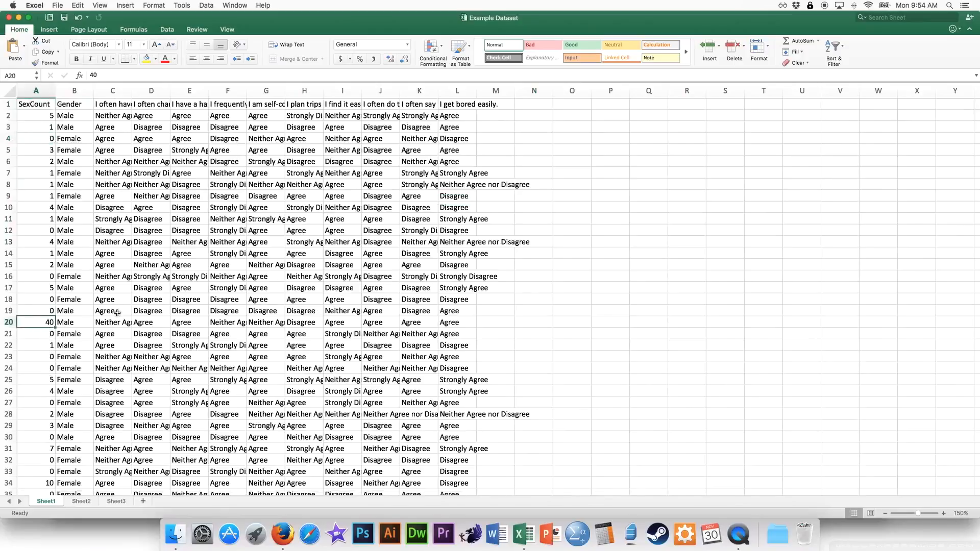
click(78, 103)
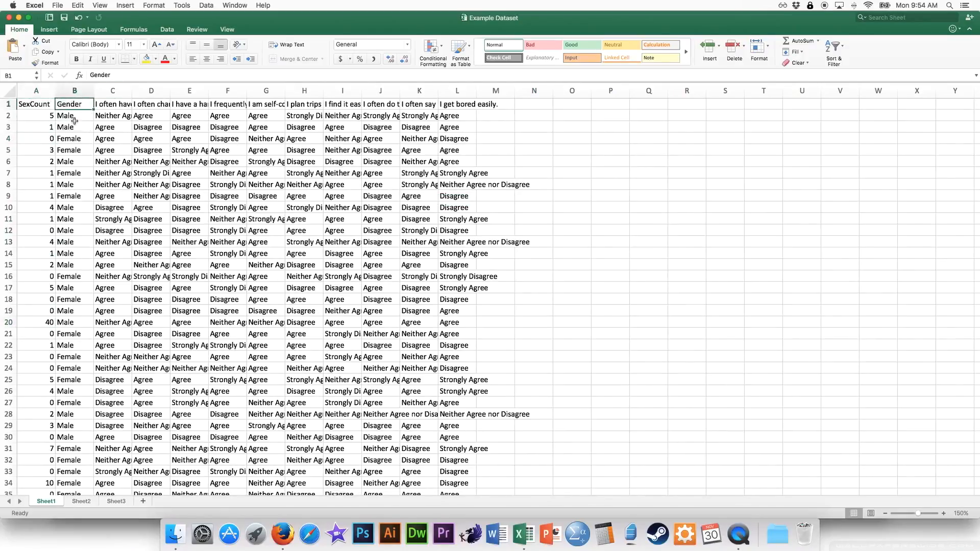
Read the full survey statements in row 1 from column C onward and highlight the header range C1:L1
click(114, 106)
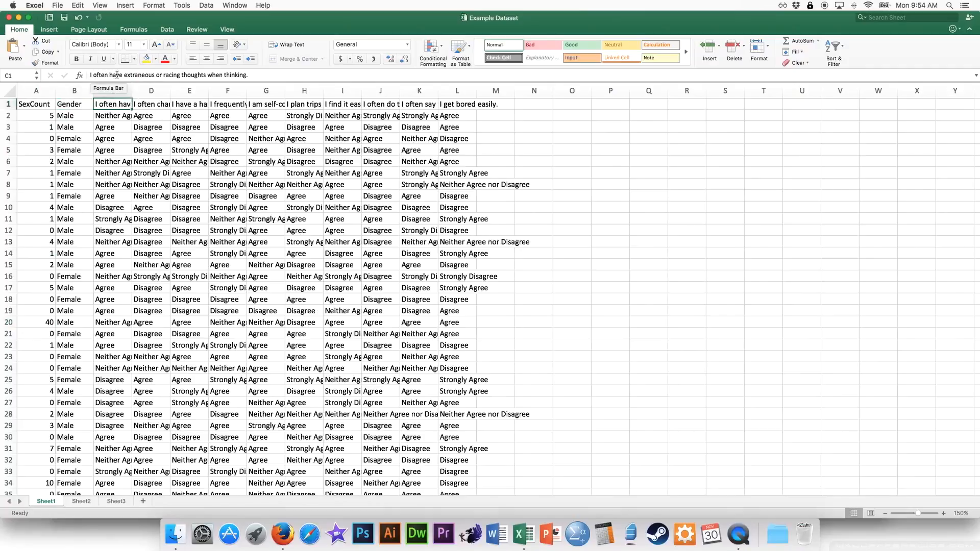
click(160, 108)
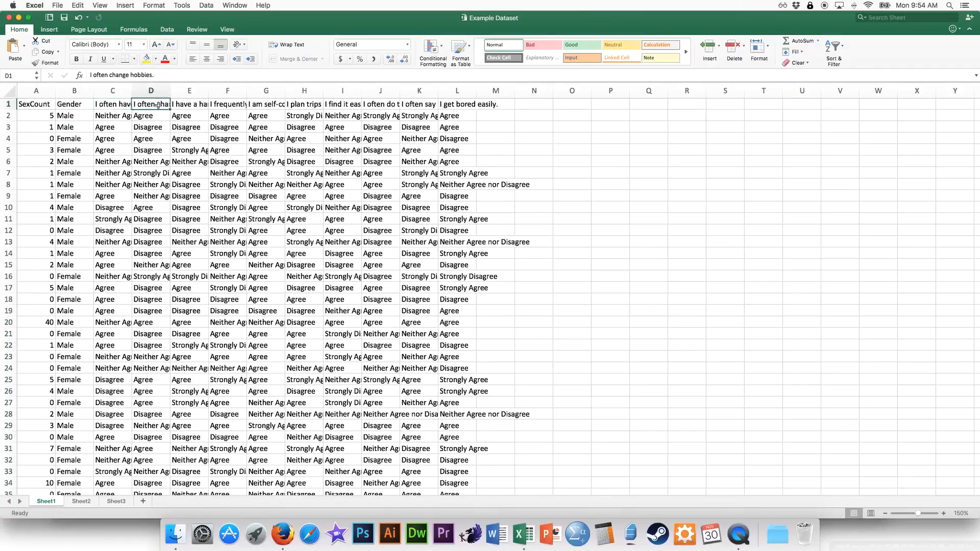
click(185, 103)
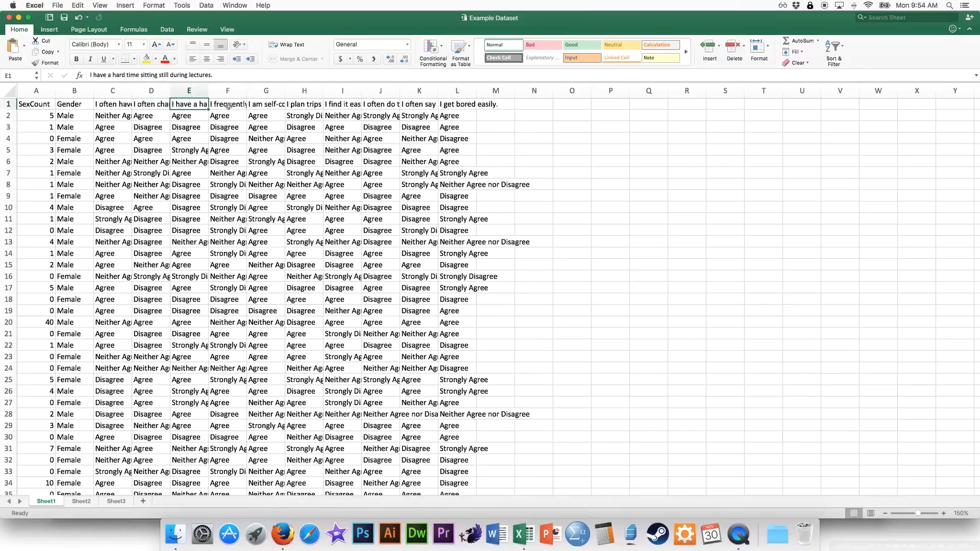
key(Right)
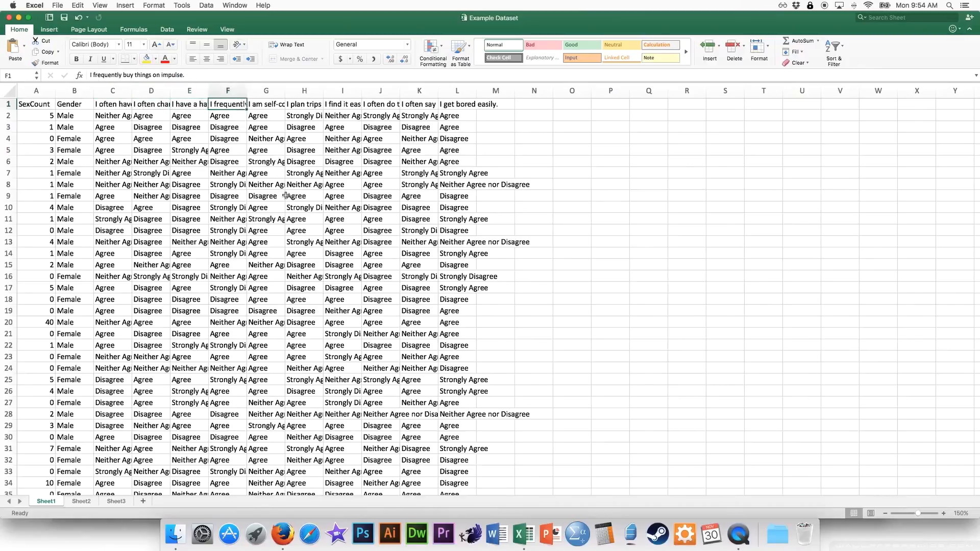
drag(102, 104, 462, 97)
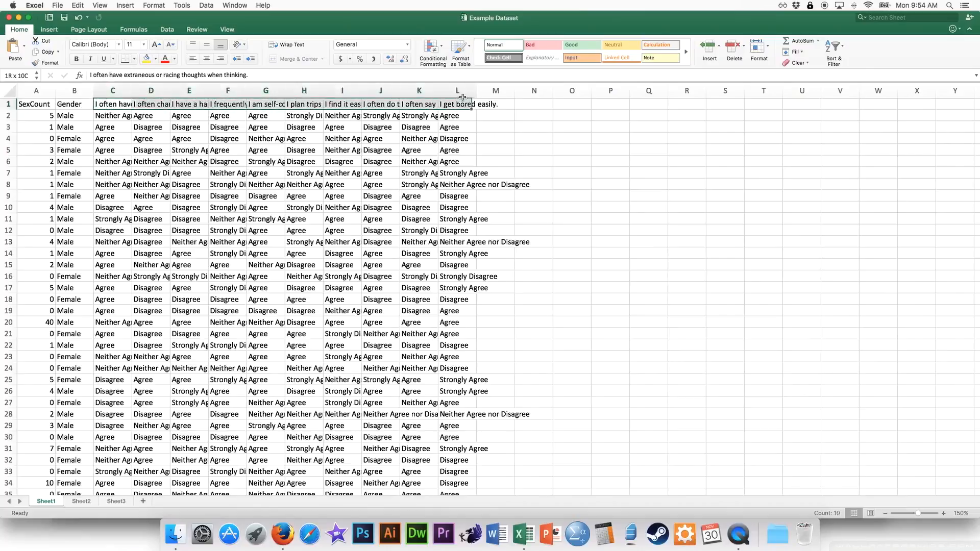
click(438, 220)
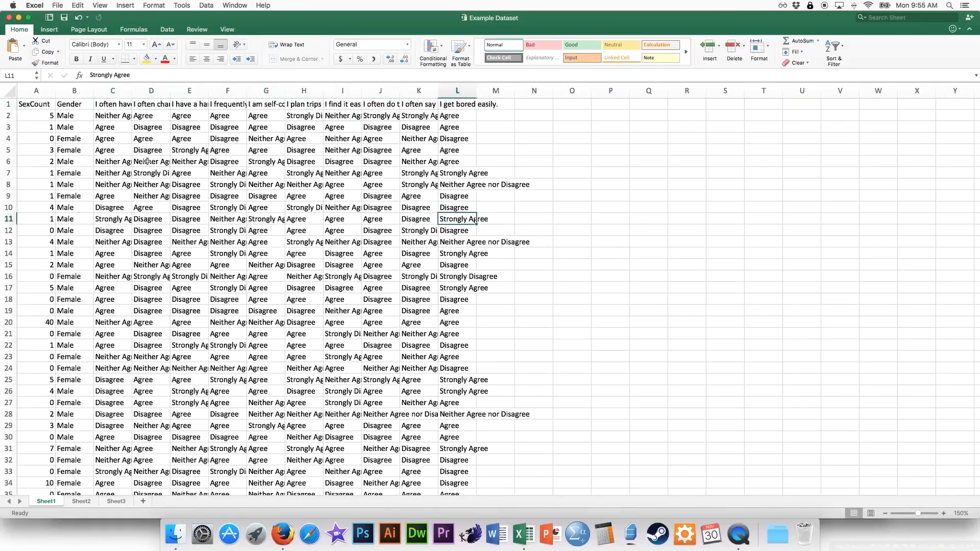
Examine the text responses to the survey statements in cells C2, D2, H2, D3 and C6
click(121, 117)
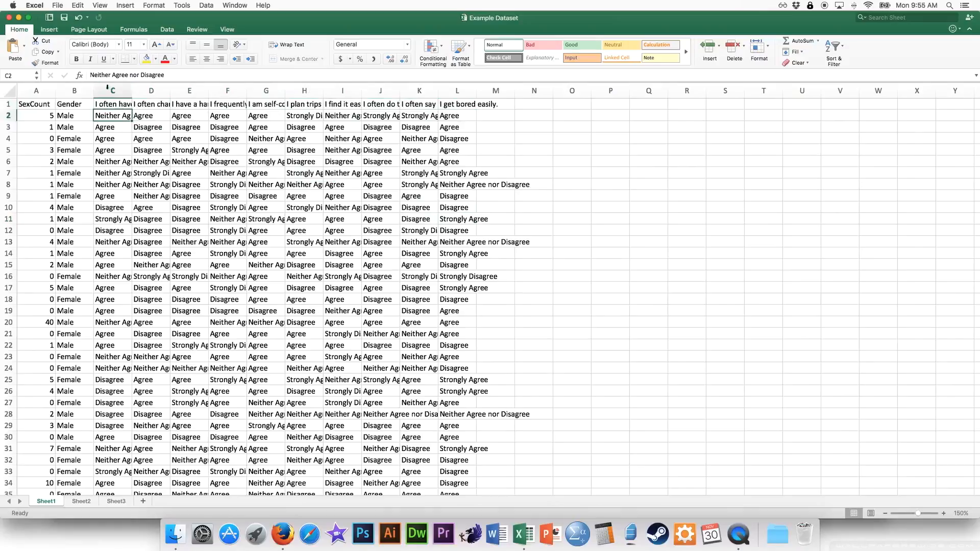
click(141, 116)
click(315, 117)
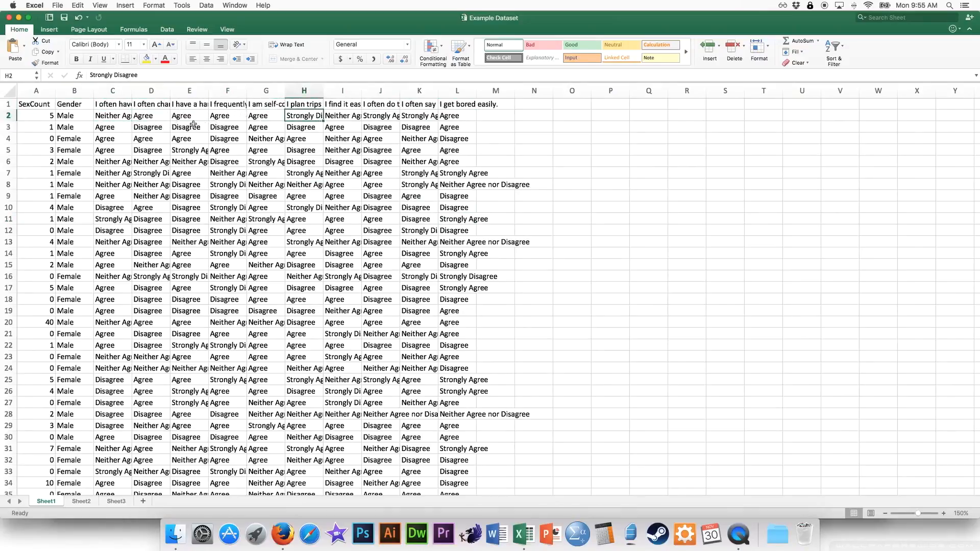
click(137, 128)
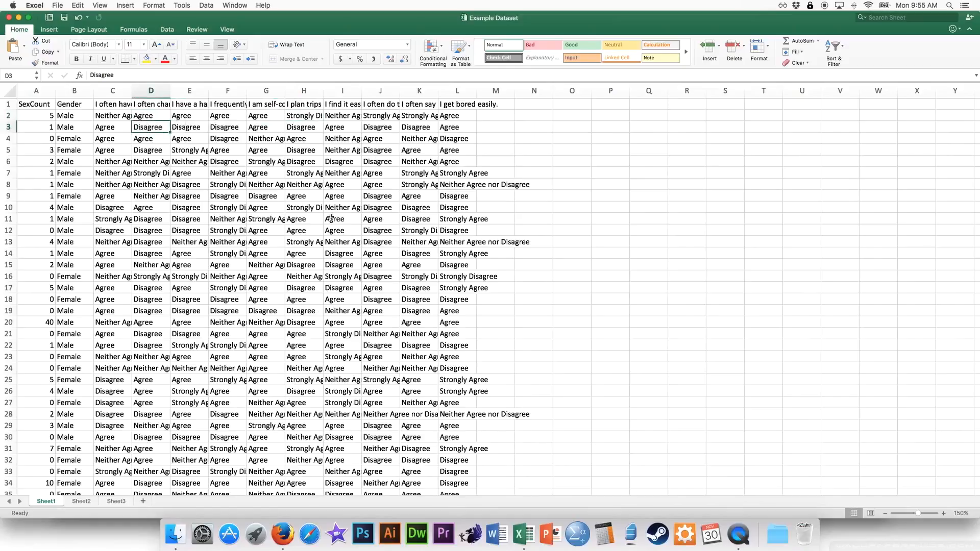
click(117, 162)
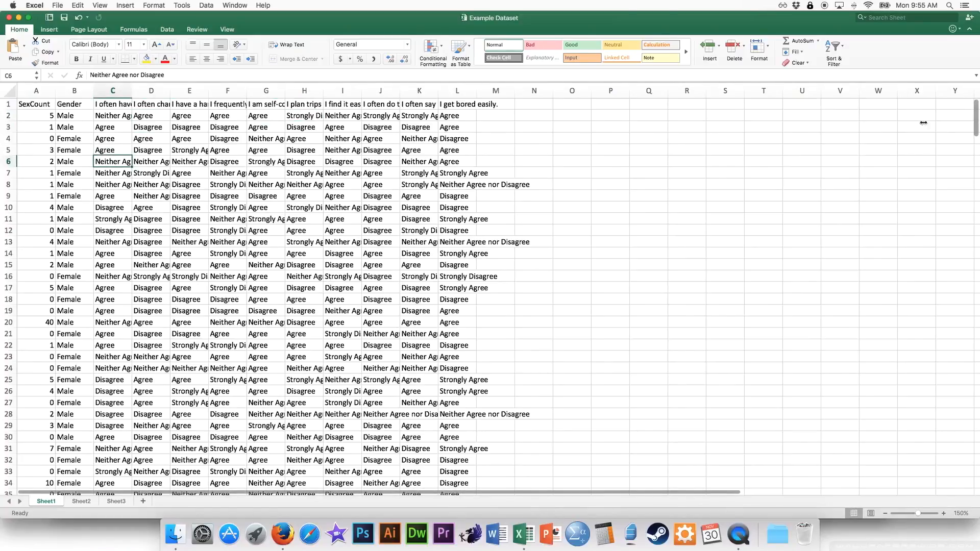
Narrow the Example Dataset window to uncover the desktop files and open the Excel Formulas document in Word
drag(923, 123, 568, 127)
click(945, 79)
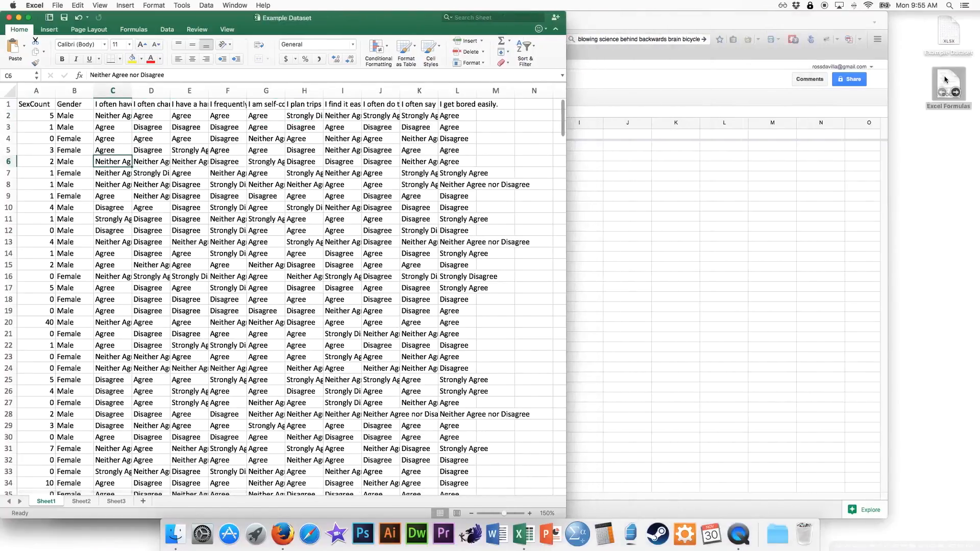
double_click(945, 79)
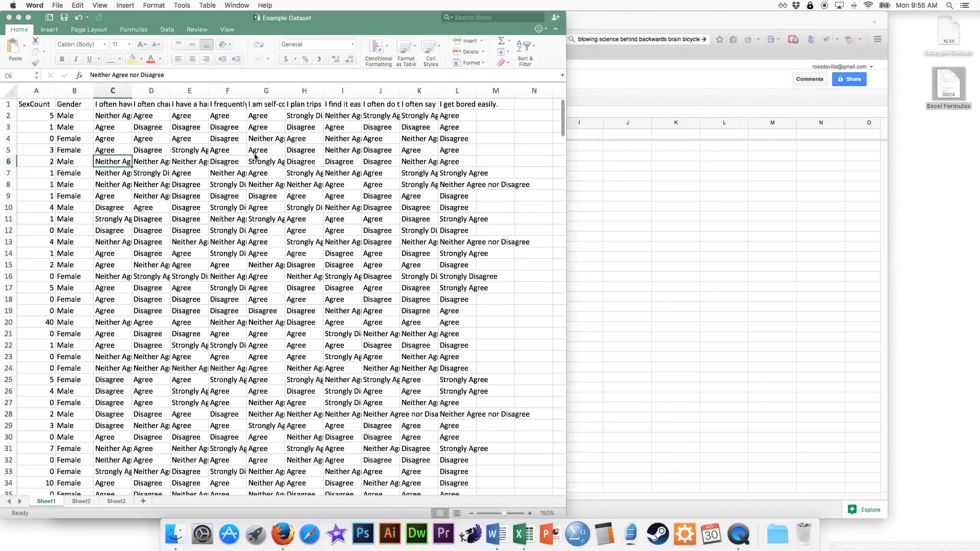
Place the Excel Formulas document beside the dataset, enlarge its window, zoom to 120%, and highlight the five-item response scale
drag(630, 25, 776, 19)
drag(694, 186, 649, 156)
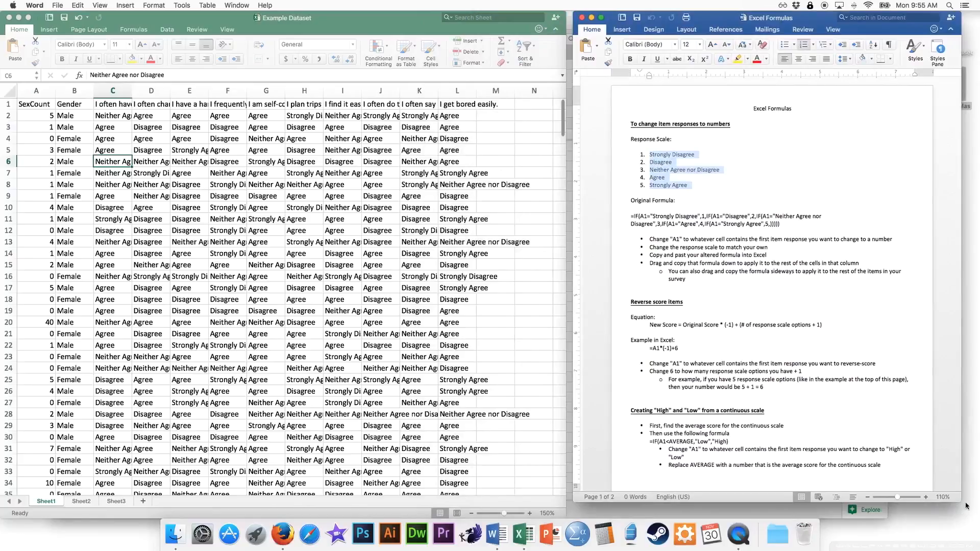
drag(962, 505, 975, 518)
click(940, 510)
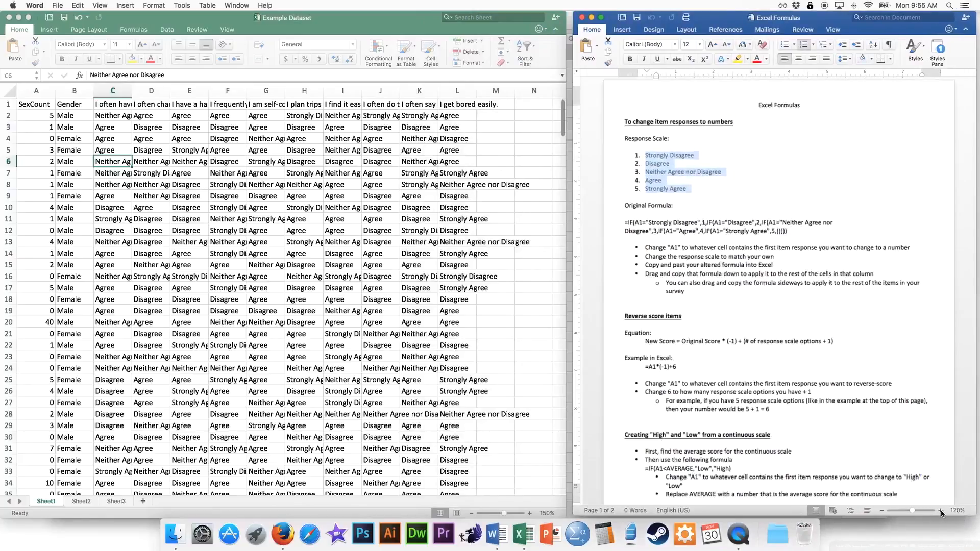
click(669, 180)
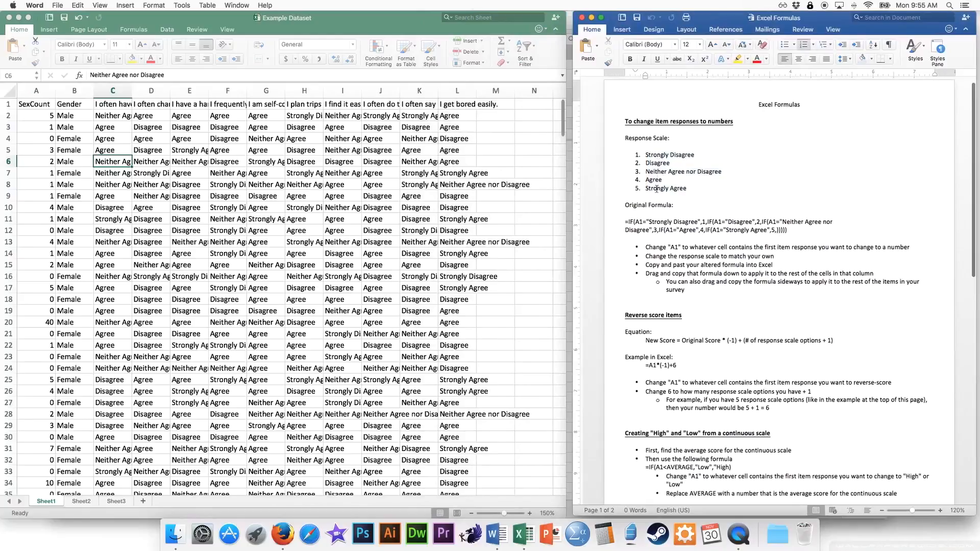
Highlight the original nested IF formula for changing item responses to numbers in the Excel Formulas document
click(355, 152)
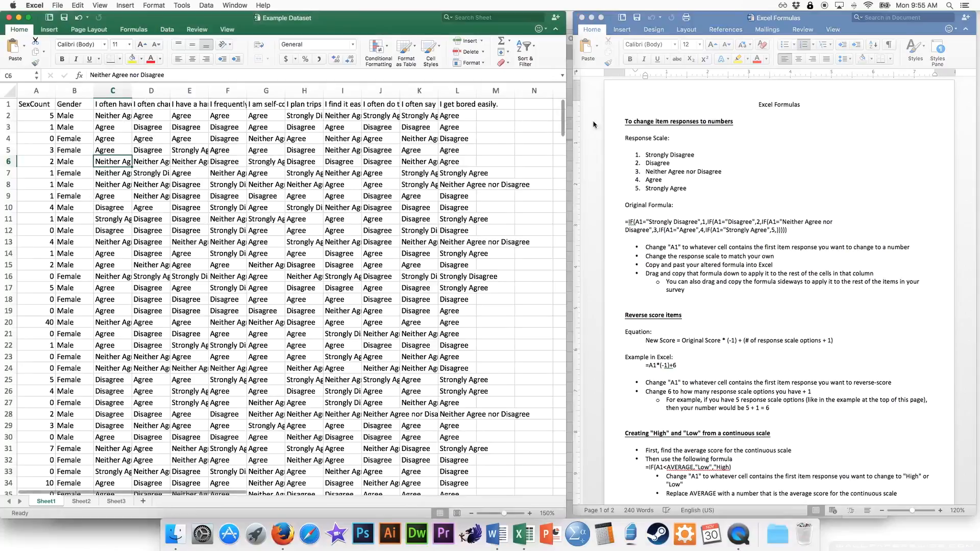
click(691, 216)
drag(625, 222, 804, 241)
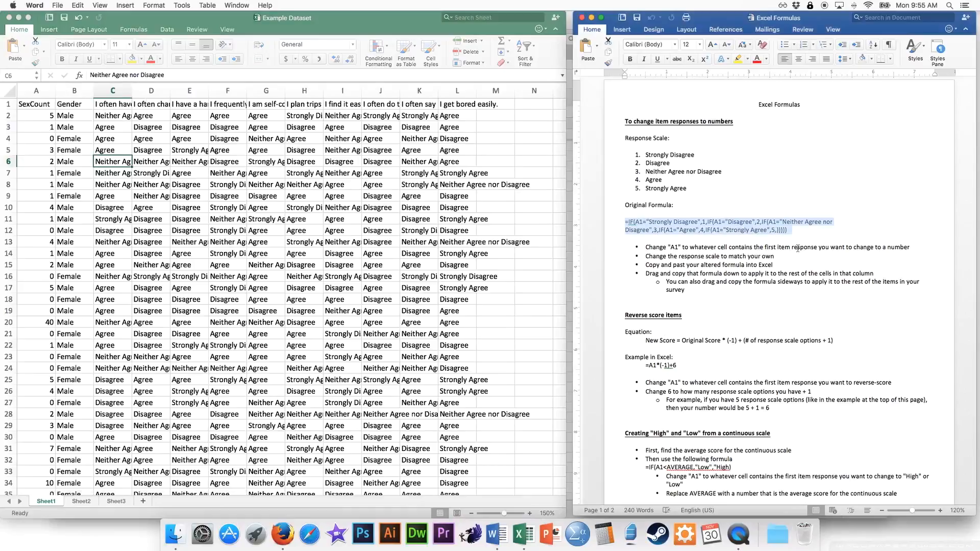
click(748, 282)
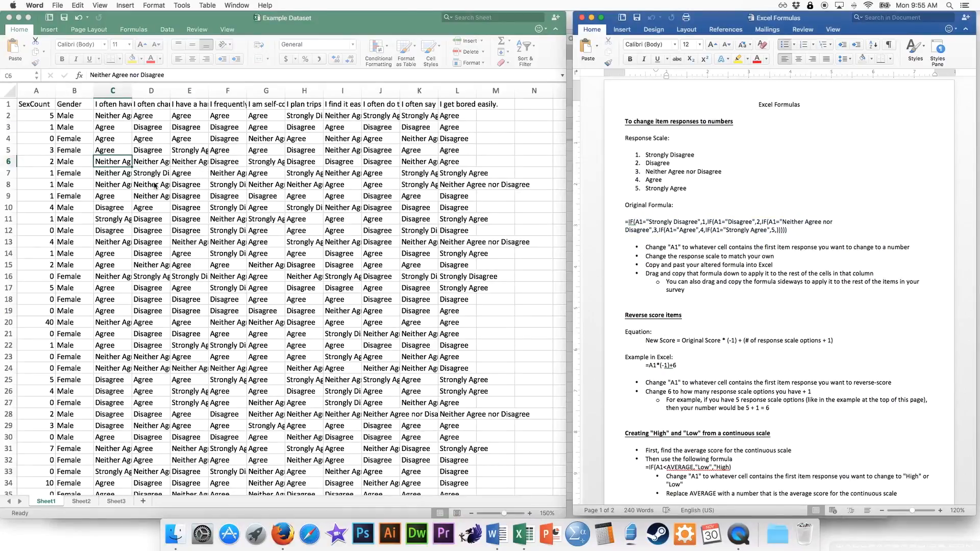
Remove the survey statement data in columns C to L of the Example Dataset workbook, keeping only SexCount and Gender
click(156, 165)
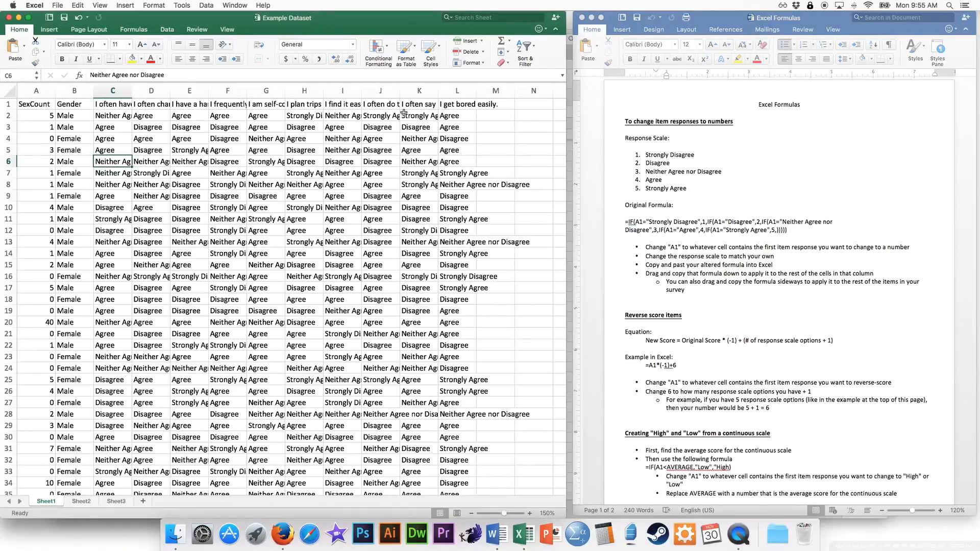
drag(463, 87, 117, 90)
right_click(117, 90)
click(148, 153)
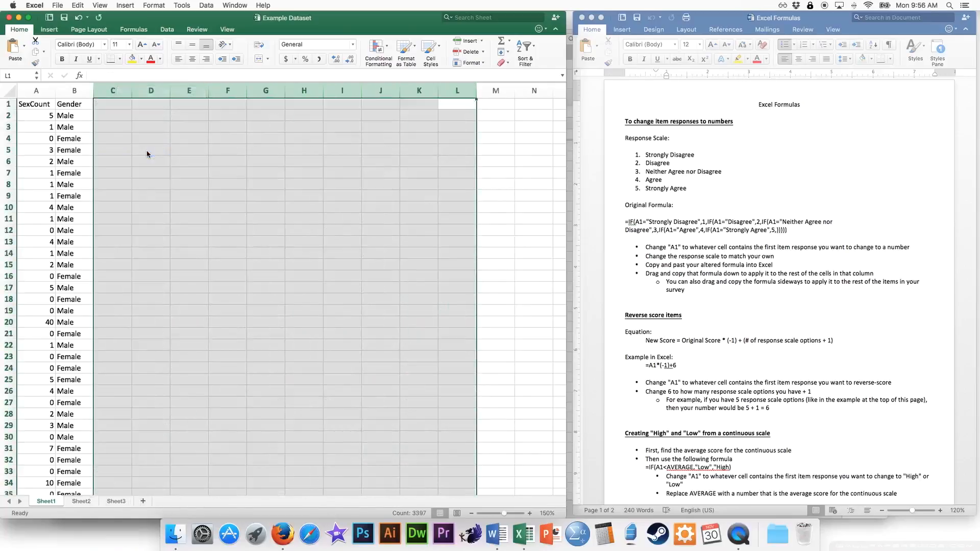
click(148, 153)
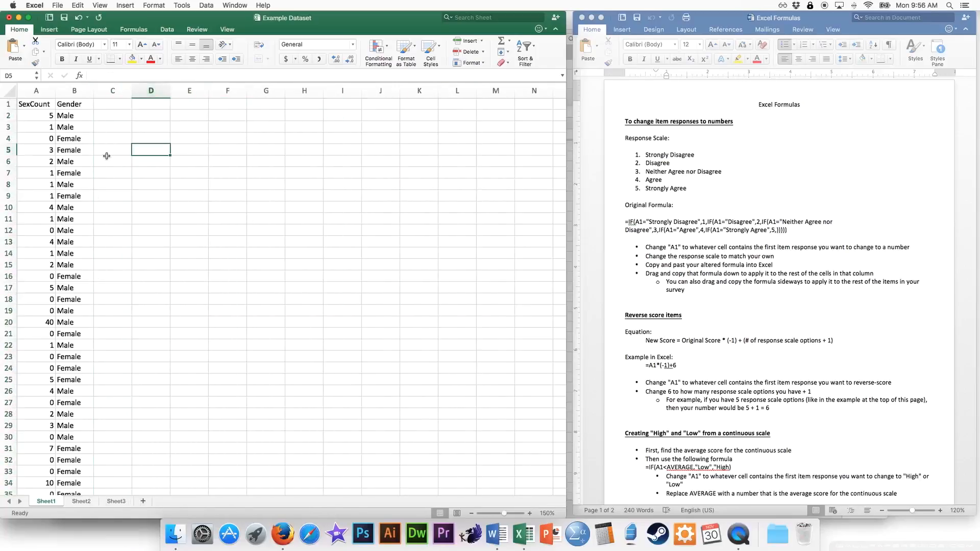
Examine the Gender values in B4:B27 and the SexCount header and values in A3:A25
click(79, 107)
drag(70, 136, 72, 403)
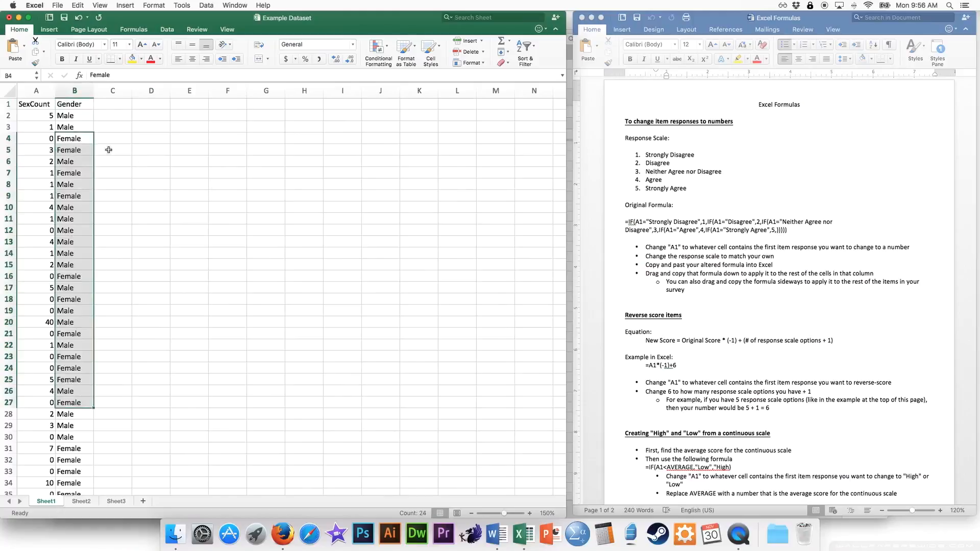
click(40, 102)
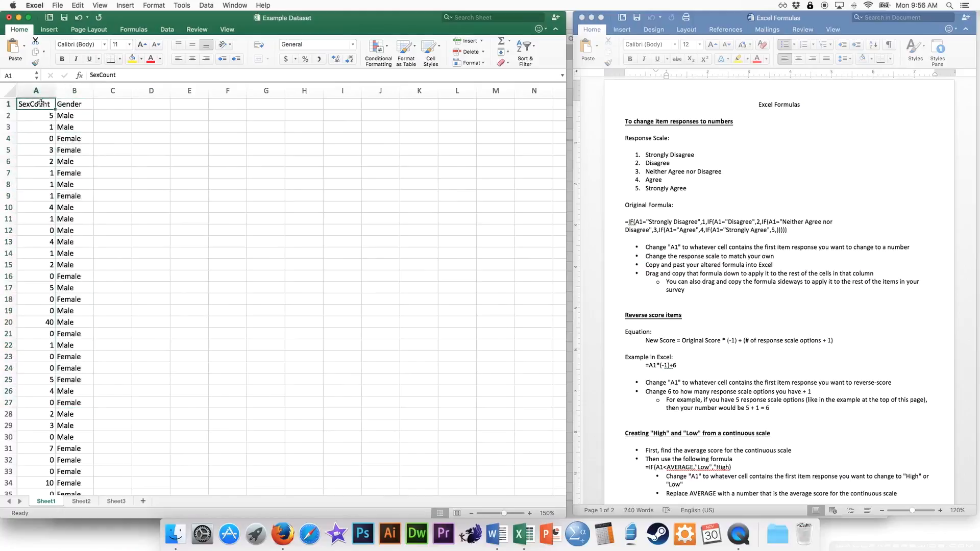
drag(38, 127, 39, 379)
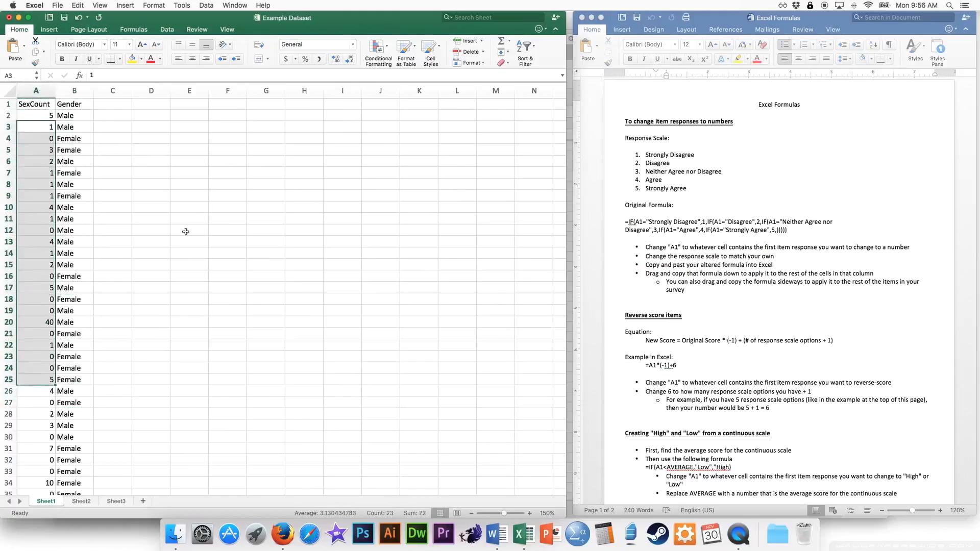
click(192, 208)
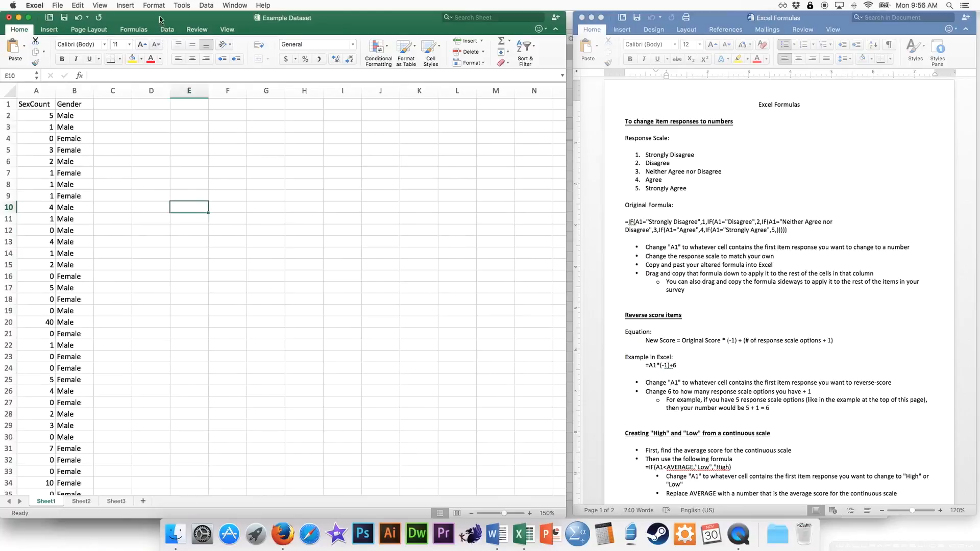
Save the reduced workbook to the Desktop under the name Example Dataset (simple) in Excel Workbook format
drag(163, 18, 335, 18)
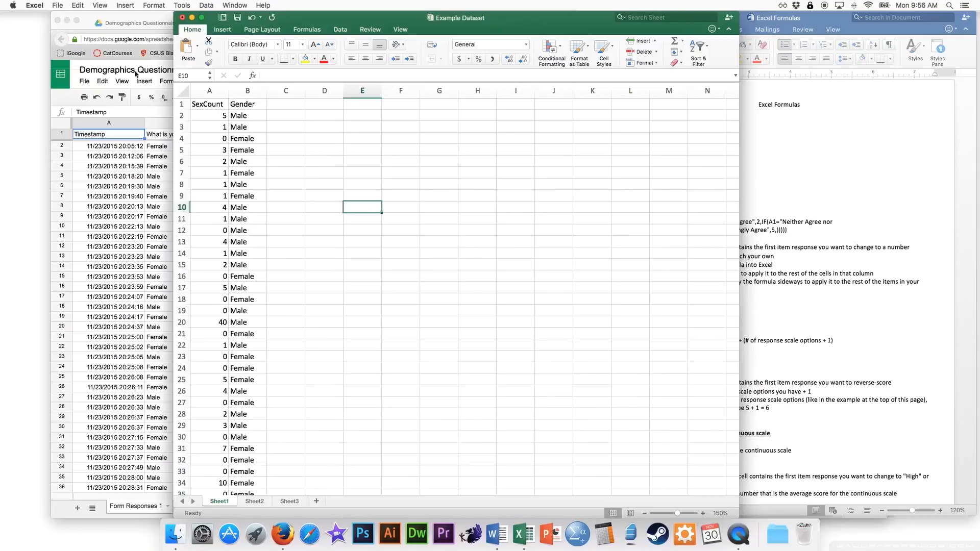
click(34, 5)
mouse_move(56, 5)
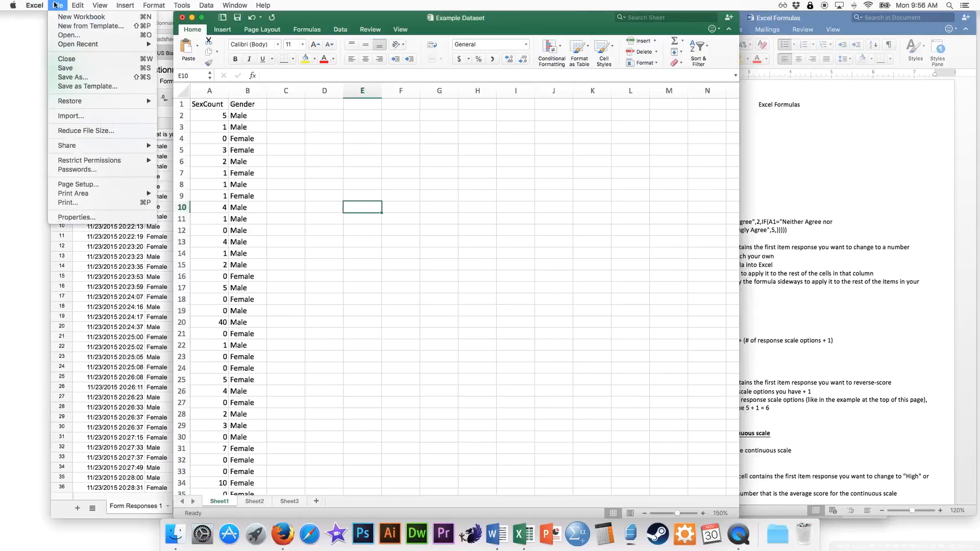
click(70, 77)
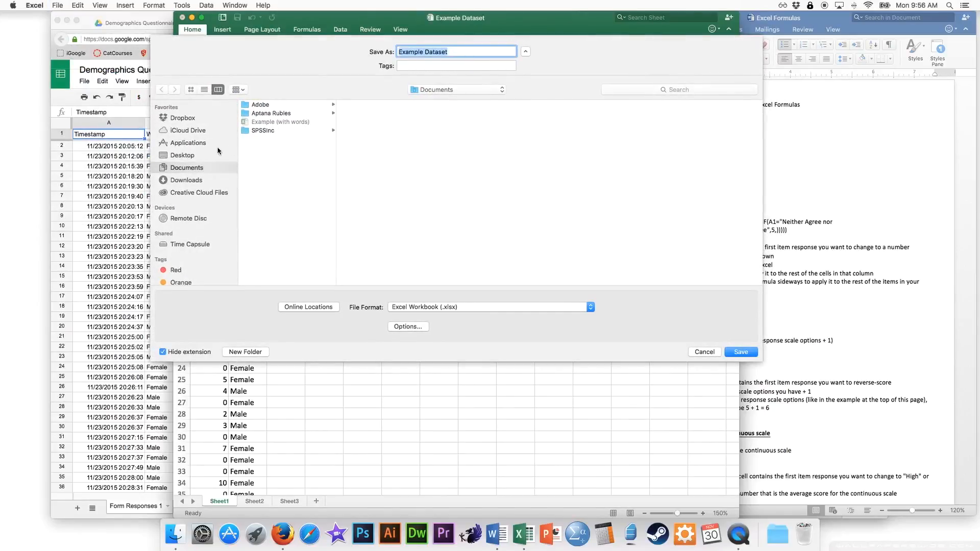
click(181, 156)
click(460, 52)
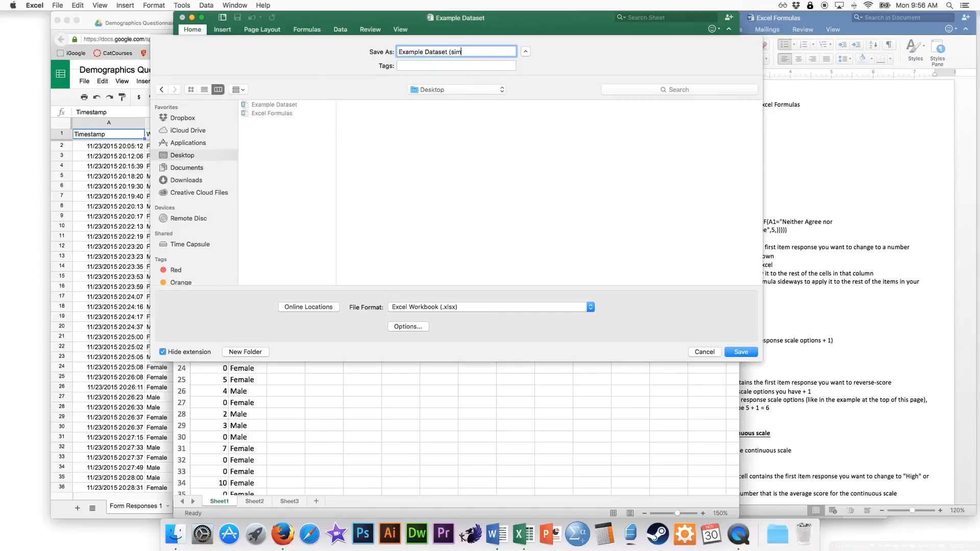
key(Return)
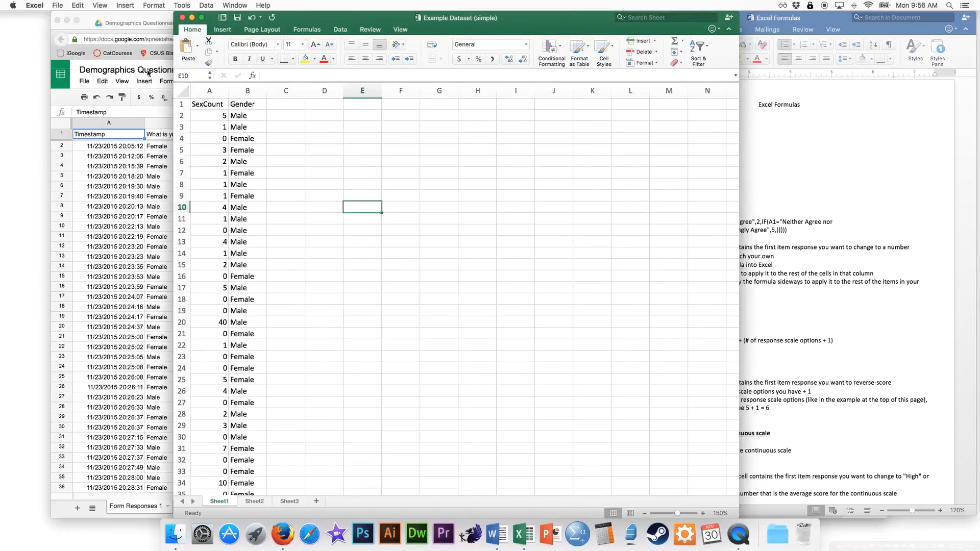
Switch to Firefox, open statcrunch.com in a new tab, and sign in by letting LastPass fill the saved credentials
click(55, 102)
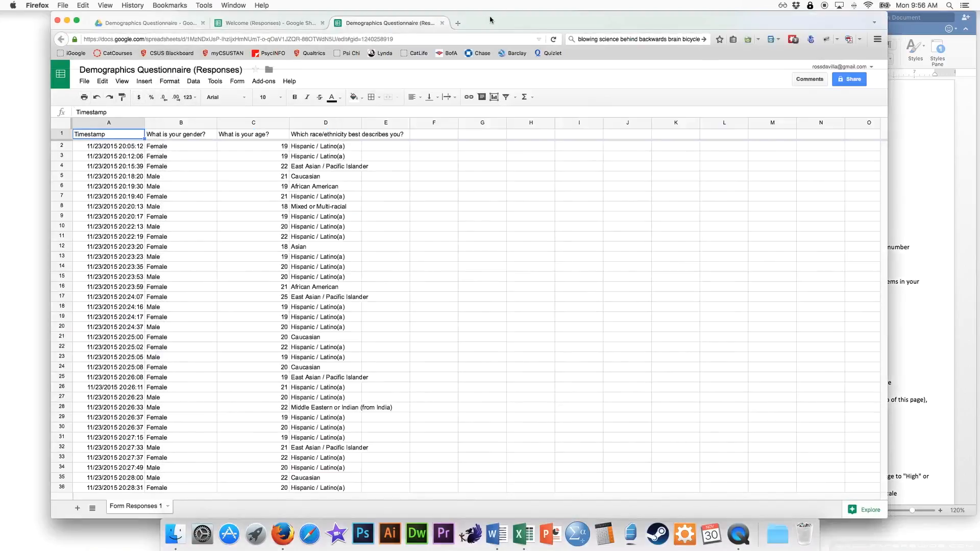
click(461, 24)
text(statcrunch.com/)
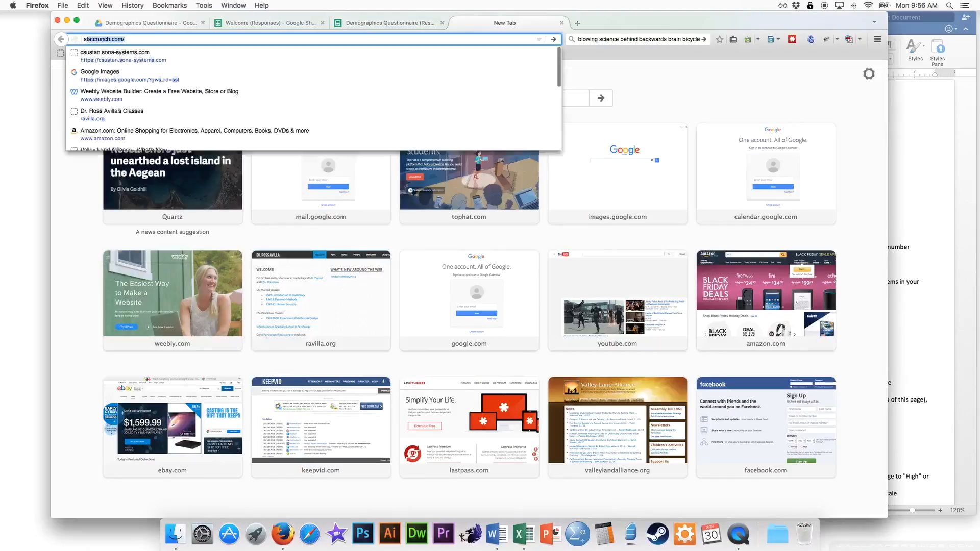
key(Return)
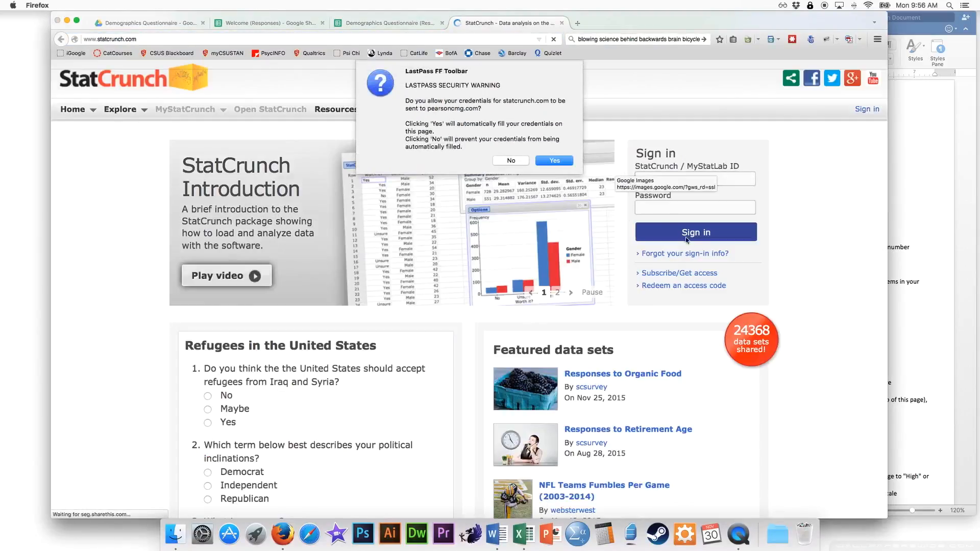
click(546, 158)
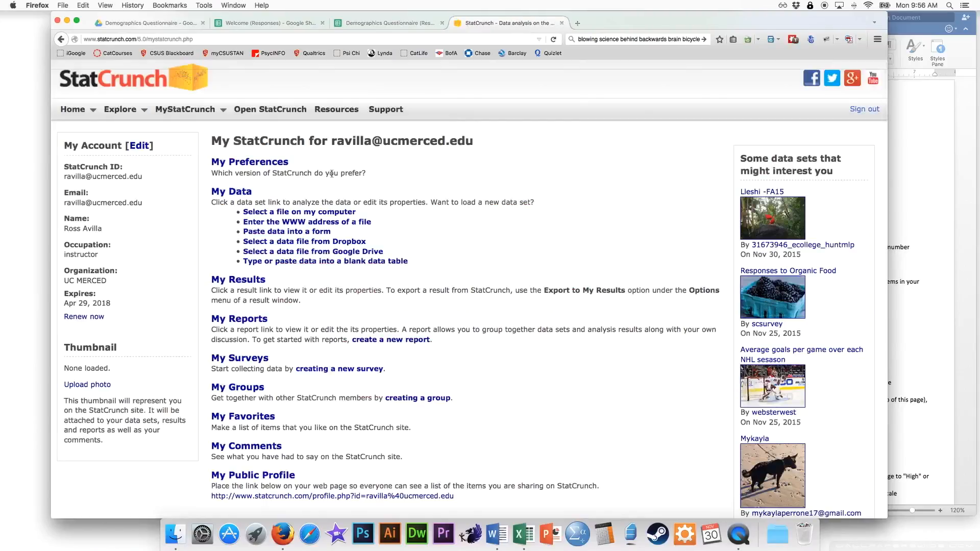
Start loading a data file from the computer into StatCrunch and choose Example Dataset (simple) from the Desktop
click(270, 213)
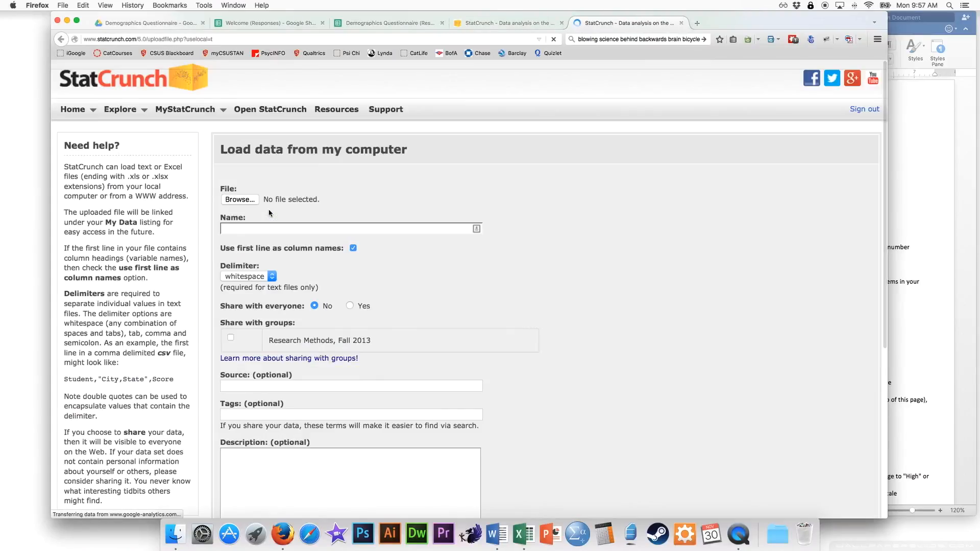
click(240, 189)
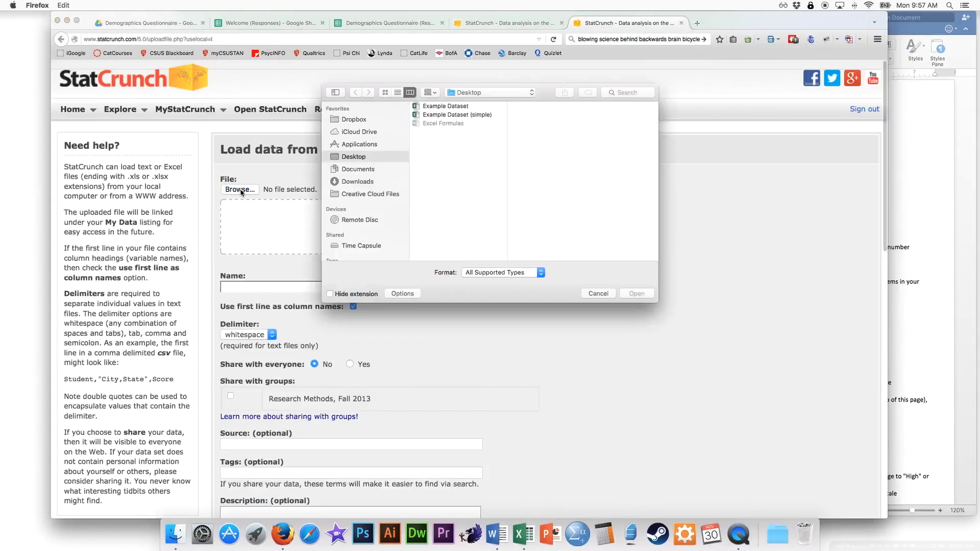
click(435, 116)
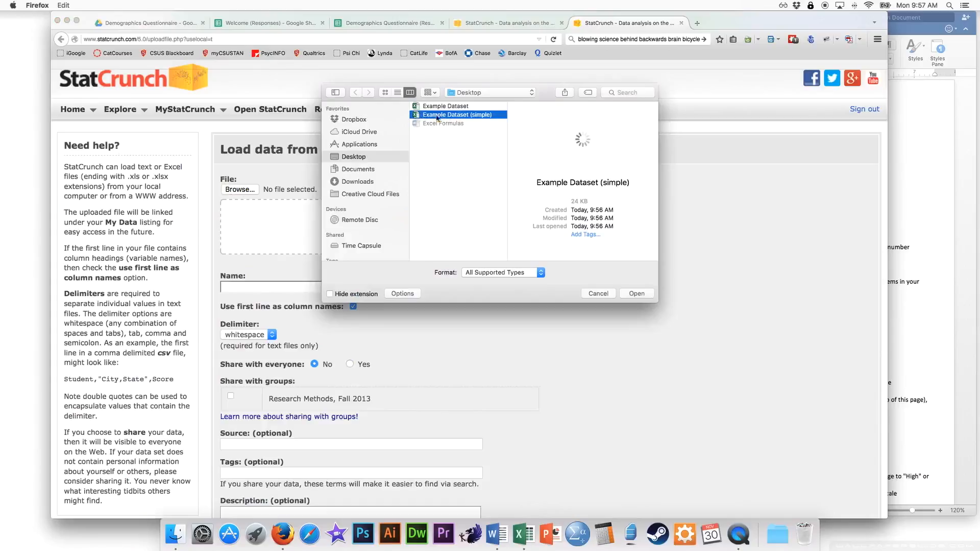
click(637, 294)
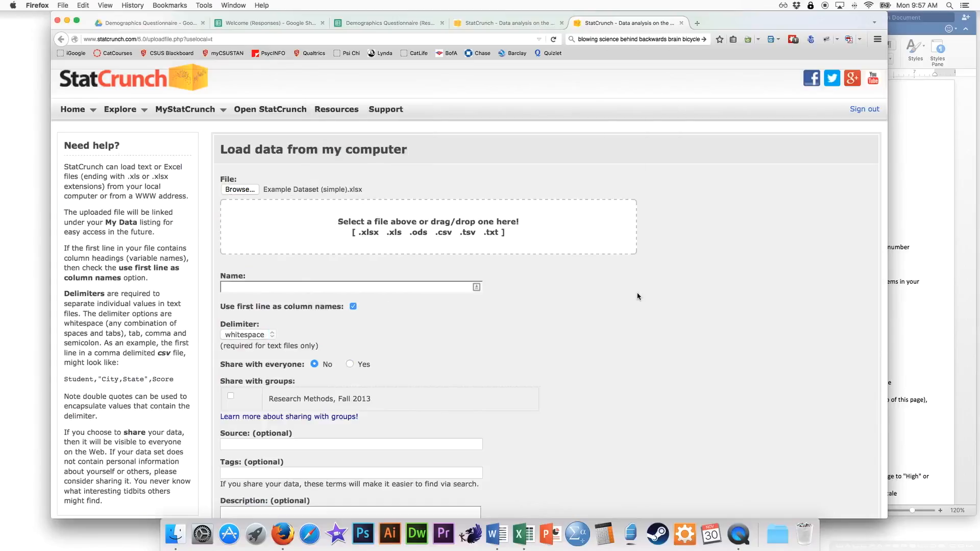
Share the data set with everyone, load it into StatCrunch, and dismiss the graph annotation tip
scroll(369, 305, down, 4)
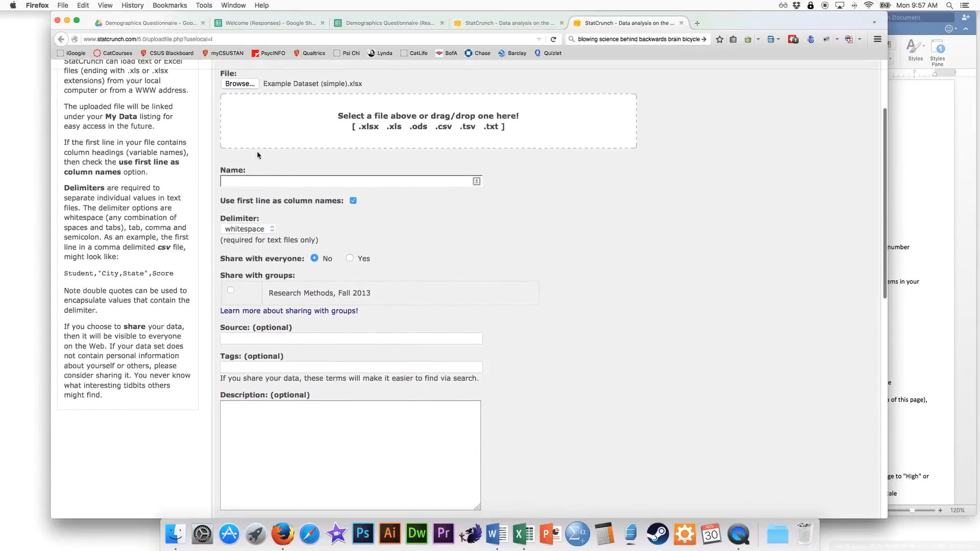
scroll(414, 281, down, 2)
click(349, 225)
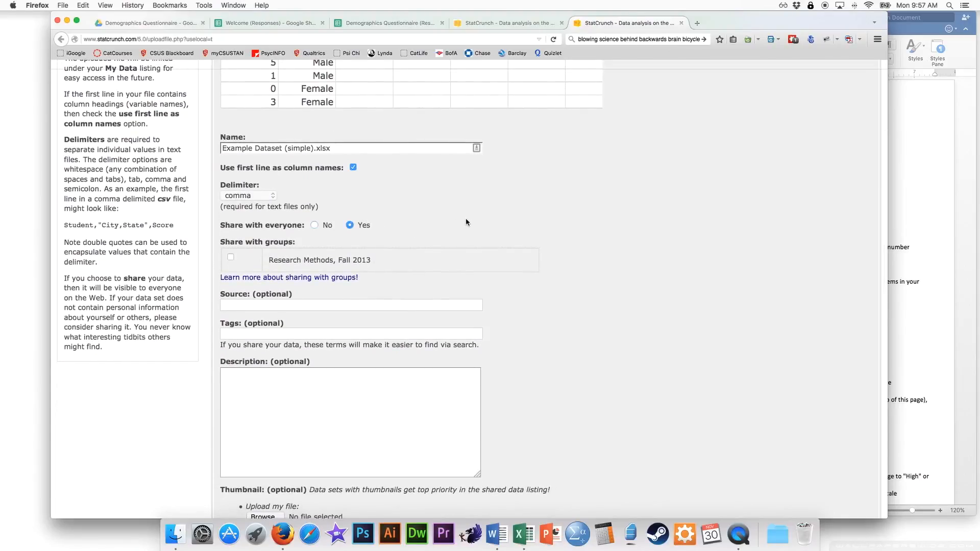
scroll(465, 223, down, 9)
scroll(465, 219, down, 9)
click(242, 404)
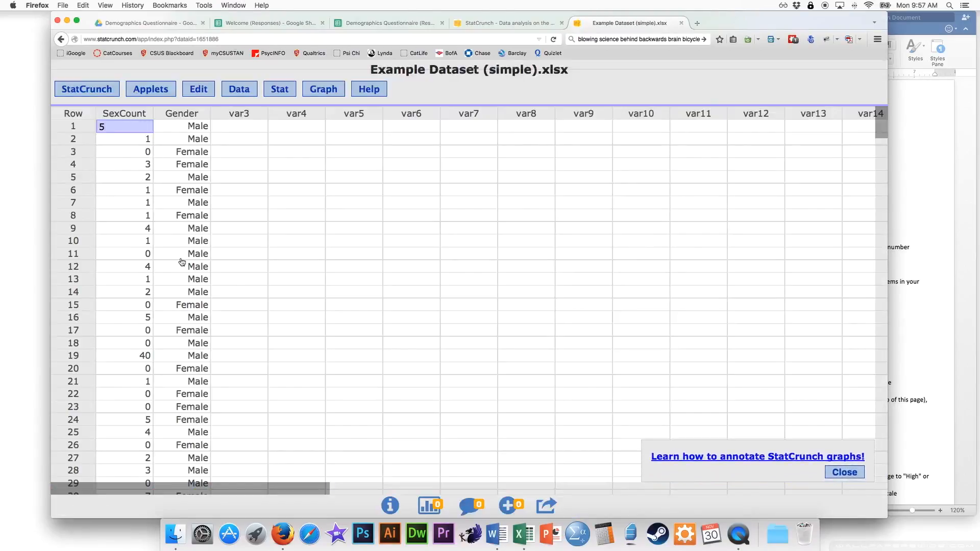
click(855, 471)
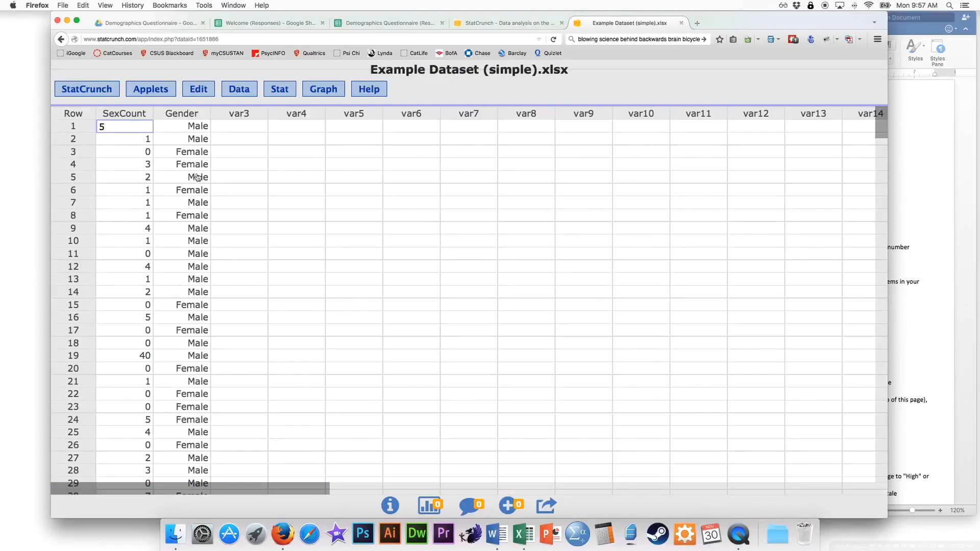
Switch to Word, create a new blank document, and set the font size to 20
click(502, 540)
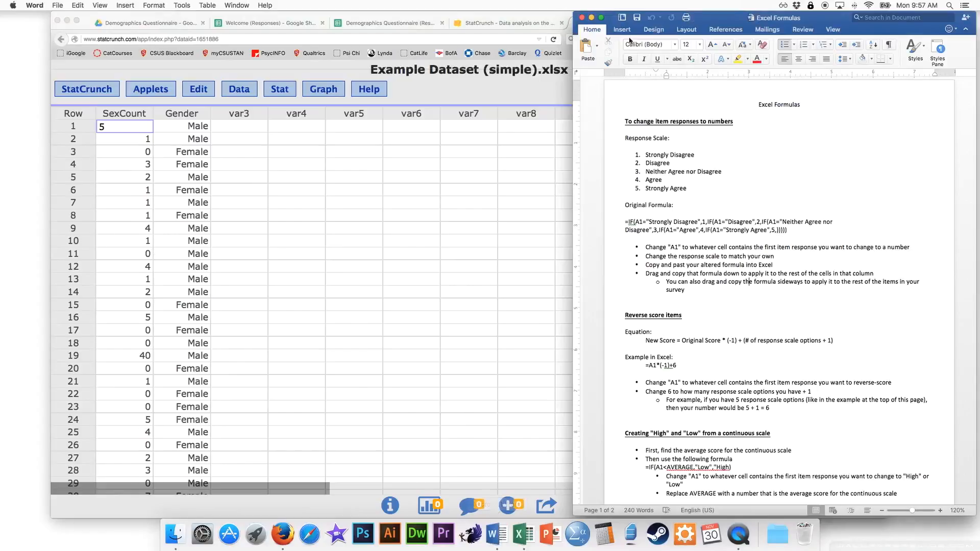
click(58, 5)
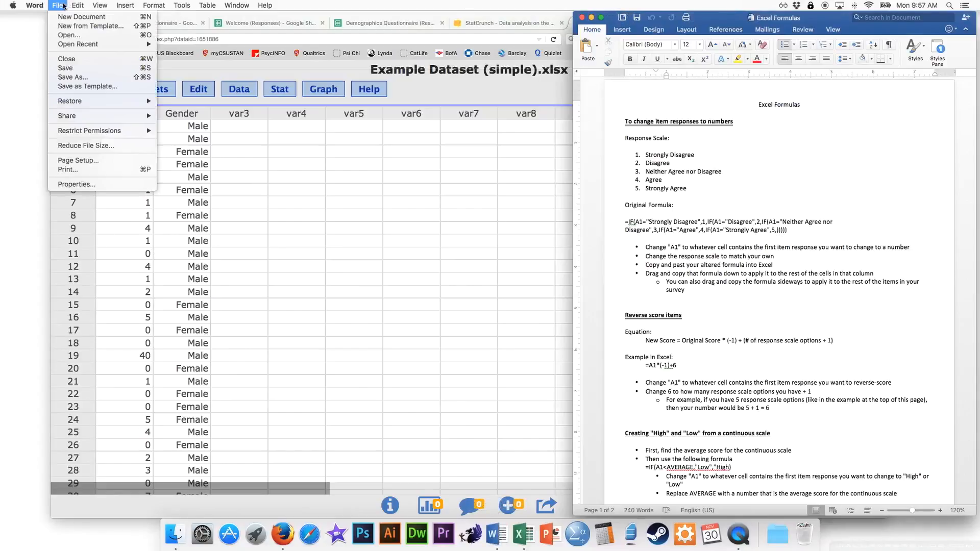
click(63, 17)
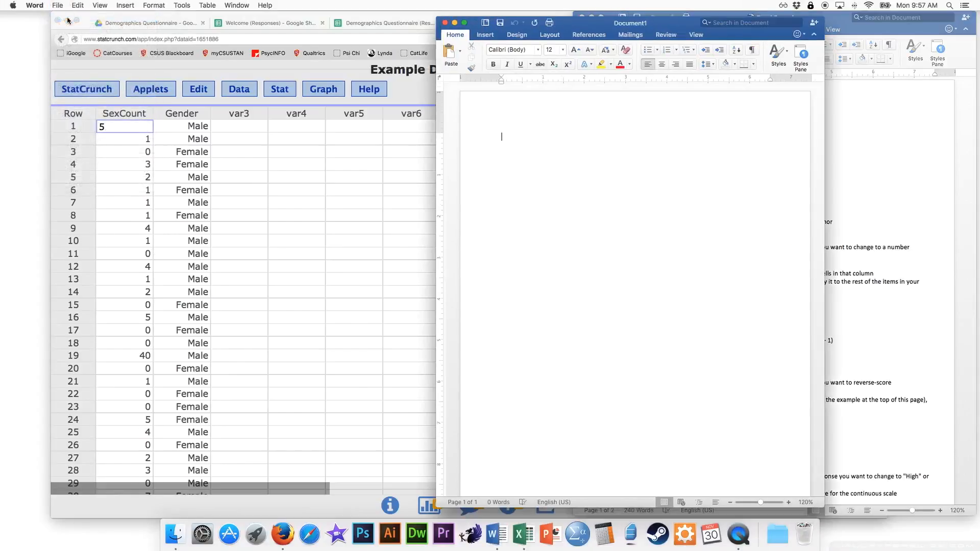
click(562, 52)
click(558, 180)
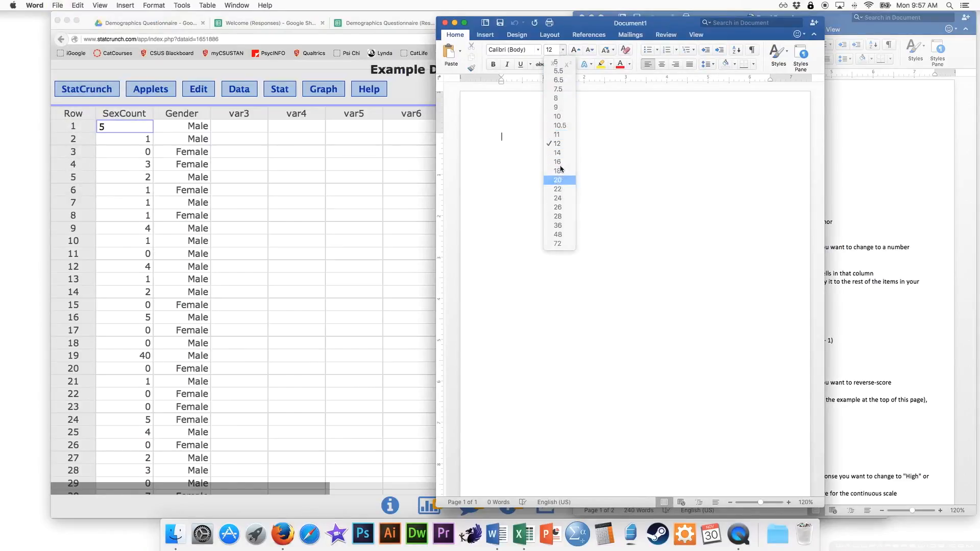
Write "Hypothesis: We predict that males will have sex with more people than females." and add a separate "Results:" line below it
text(Hypothesis)
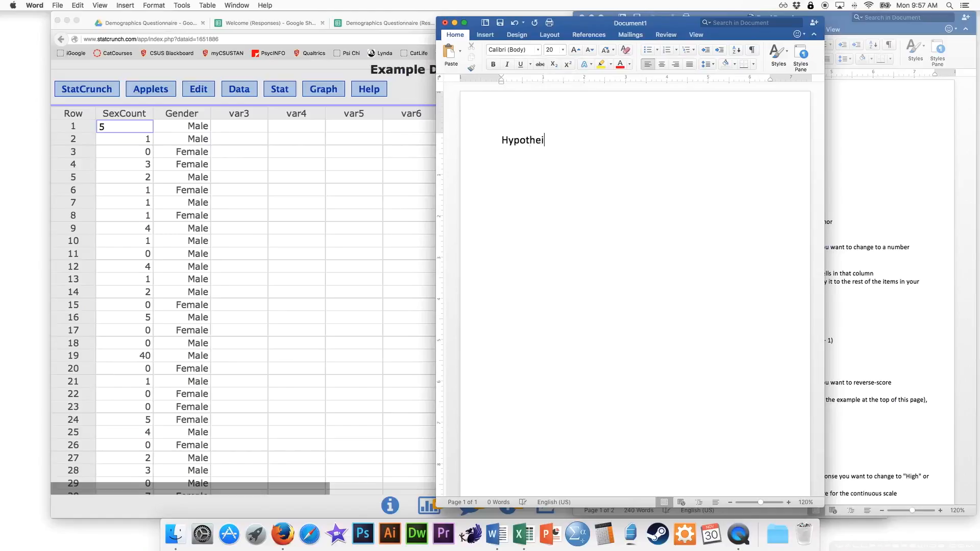
key(BackSpace)
key(BackSpace)
text(is: We predict that )
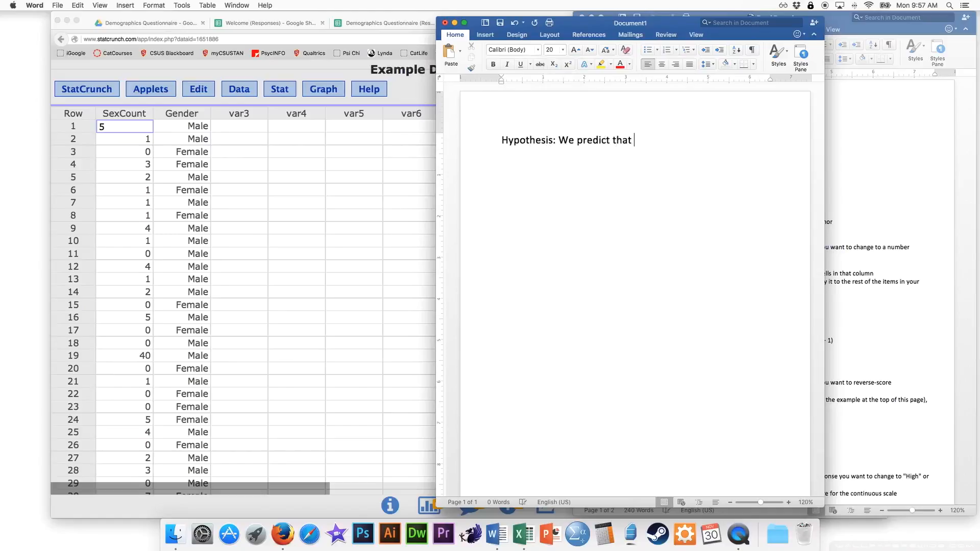
text(males will have sex)
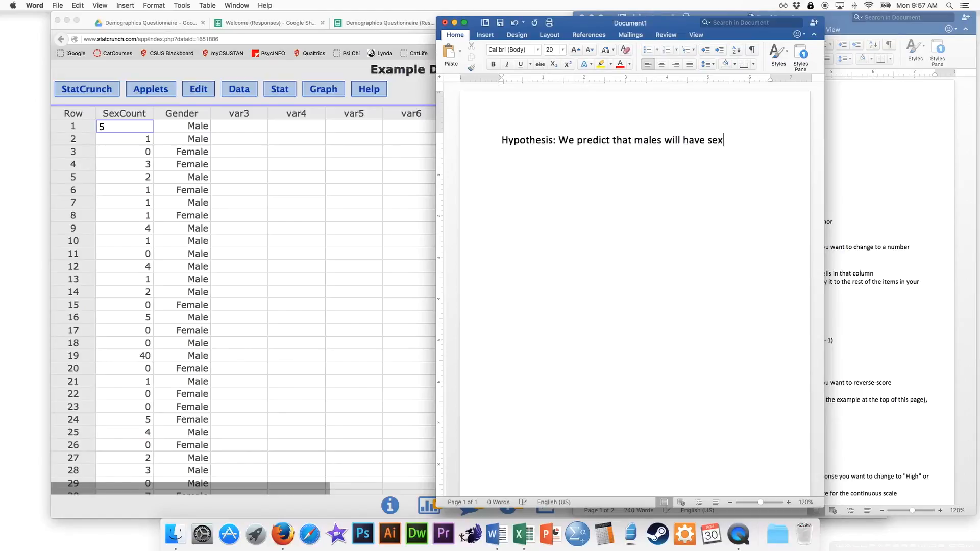
text( with more people than f)
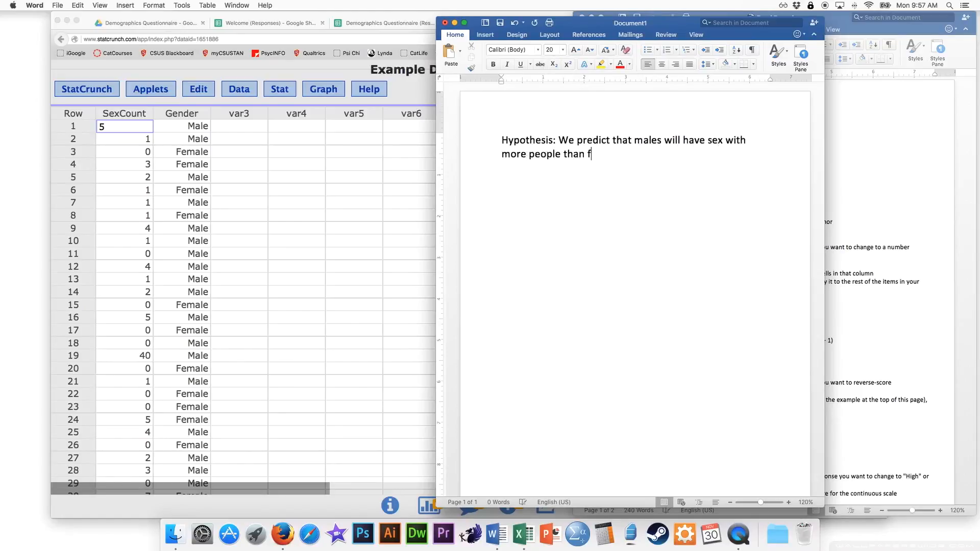
text(emales.  Results:)
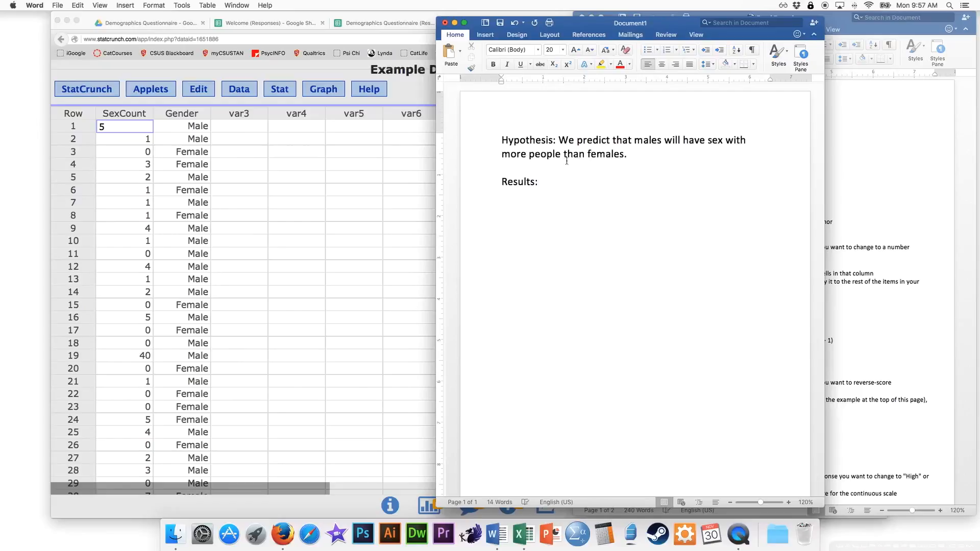
Move the Word document aside, switch to Firefox, and narrow its window so the data and the hypothesis are side by side
drag(612, 24, 772, 21)
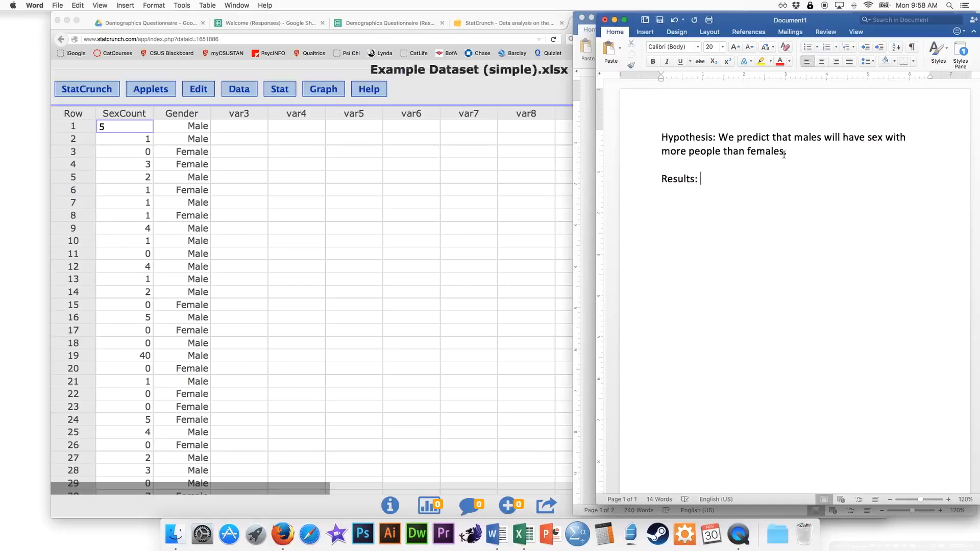
click(322, 187)
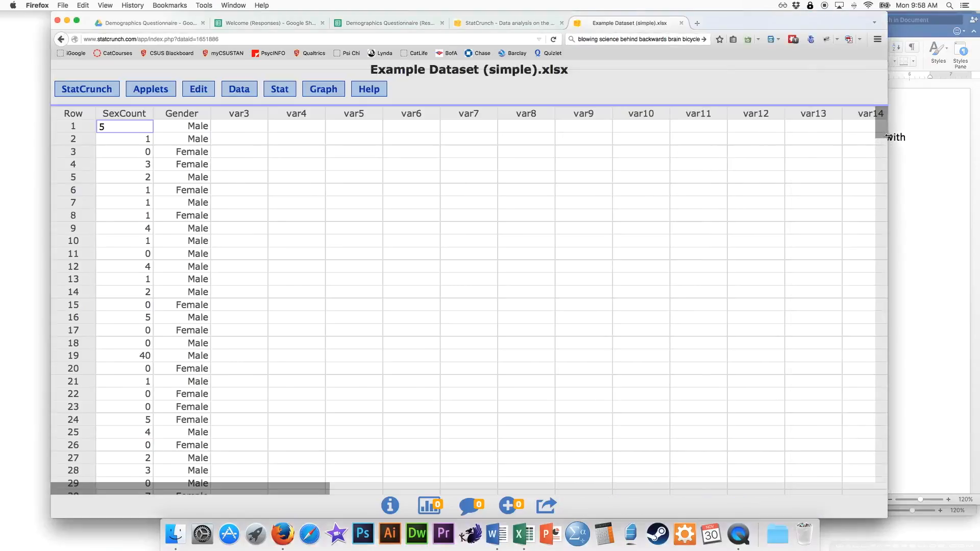
drag(866, 137, 648, 148)
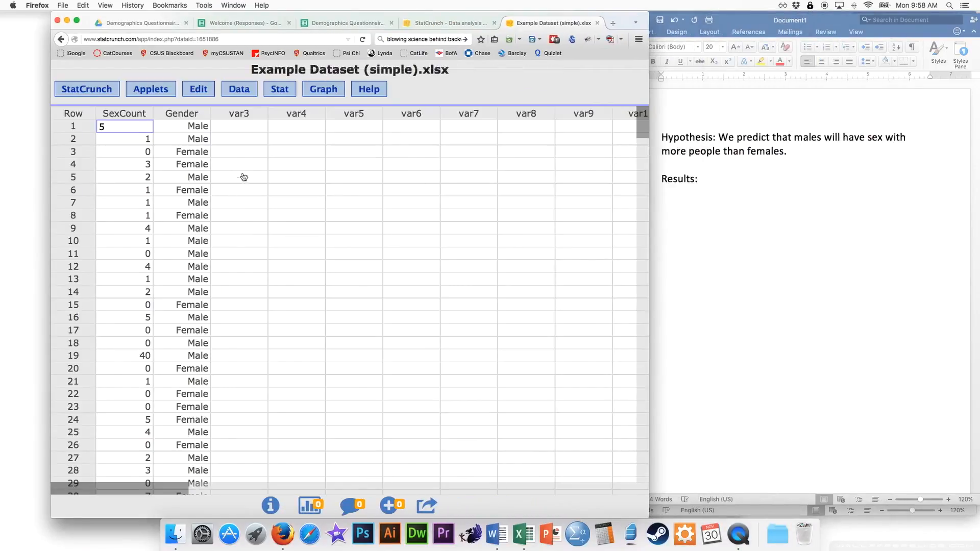
Start a two-sample T test with data and choose SexCount as the values for both Sample 1 and Sample 2
click(280, 90)
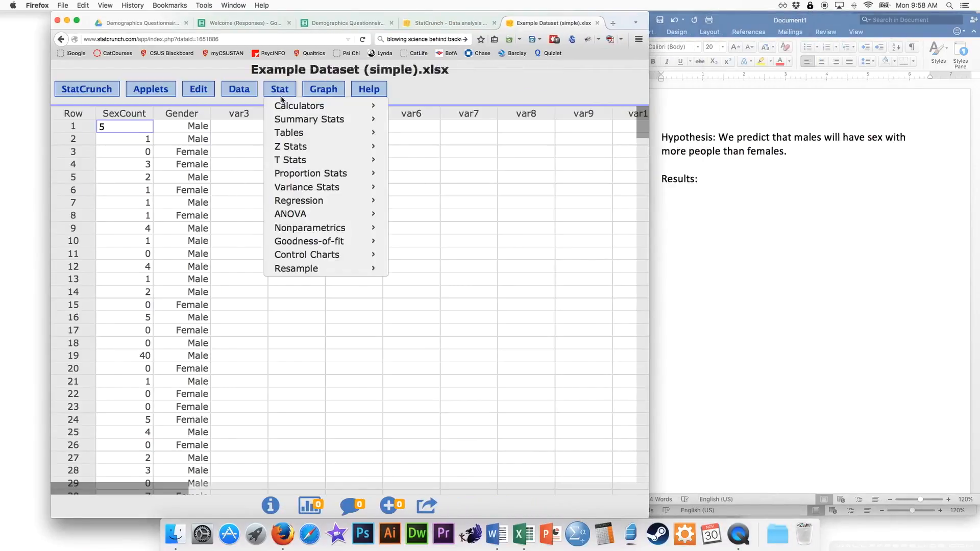
mouse_move(293, 159)
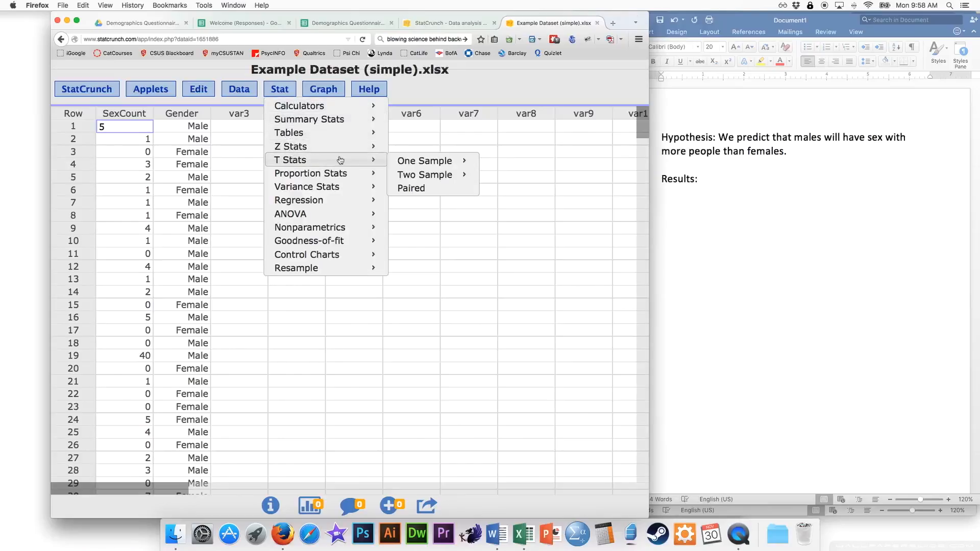
mouse_move(436, 175)
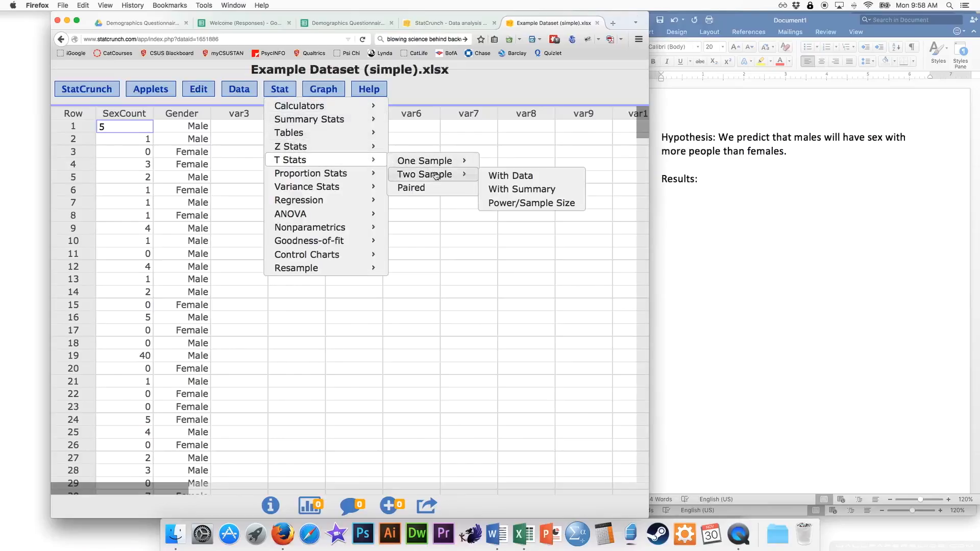
click(536, 176)
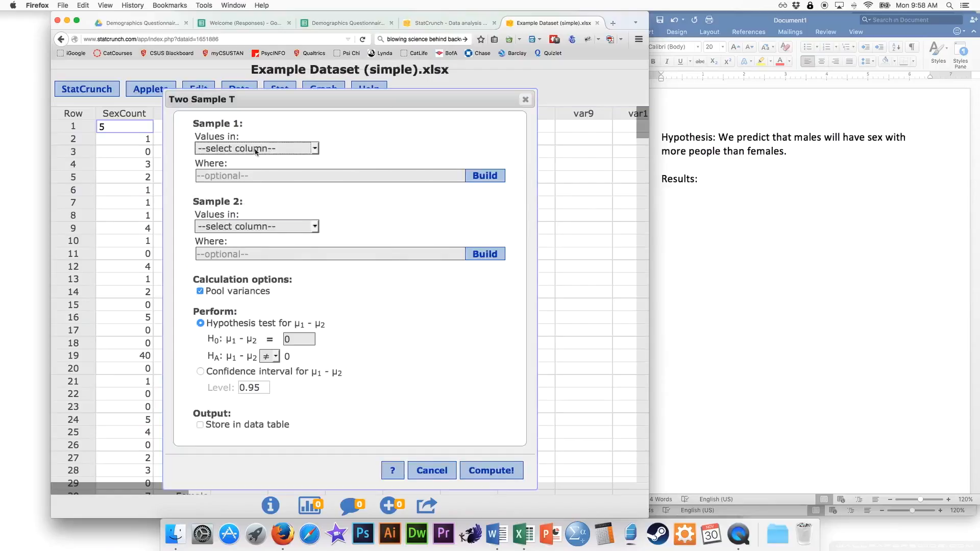
drag(289, 107, 379, 93)
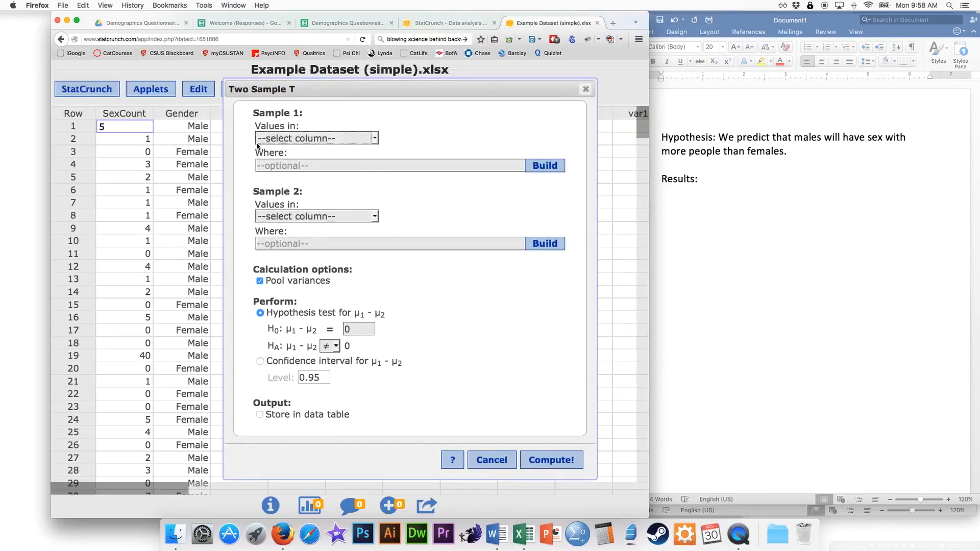
click(277, 143)
click(279, 161)
click(287, 217)
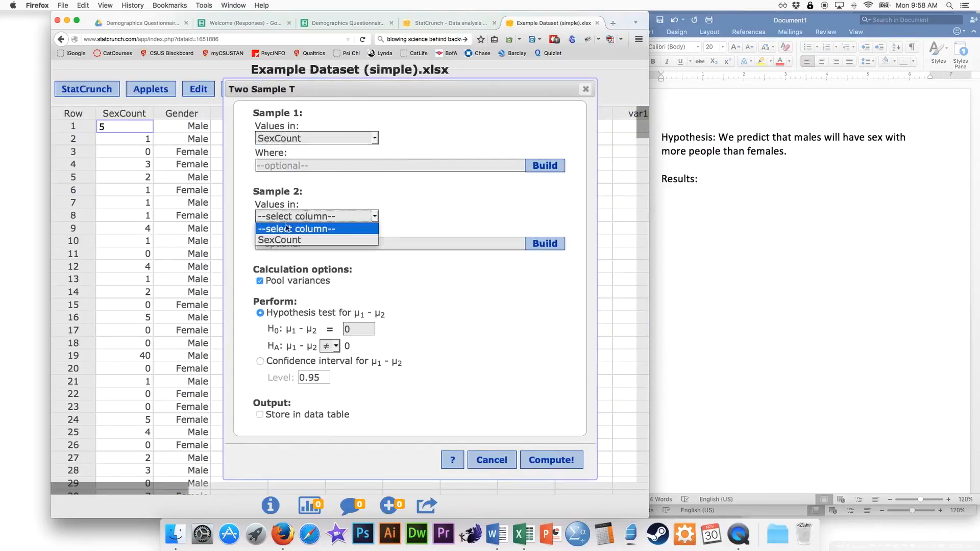
click(286, 239)
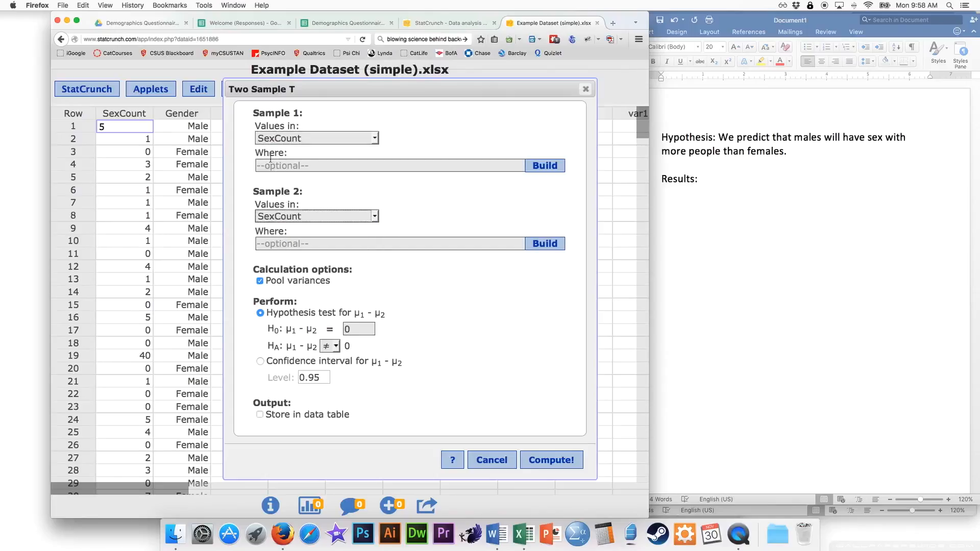
Build the Where condition Gender="Male" for Sample 1
click(544, 167)
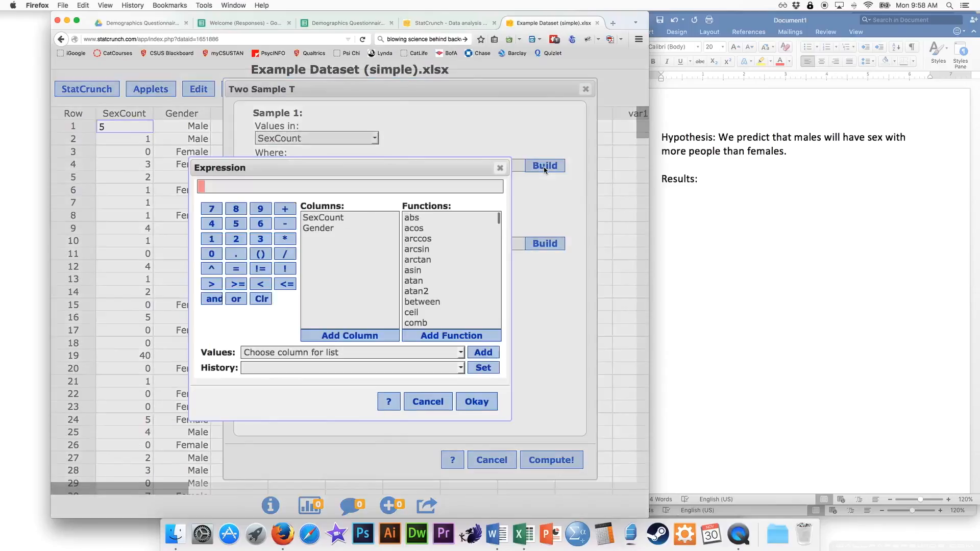
click(326, 228)
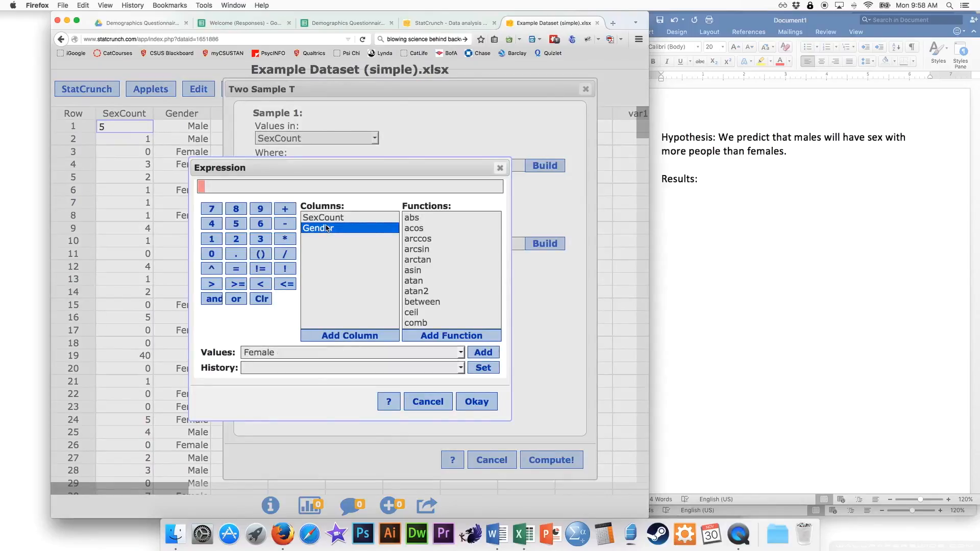
click(358, 337)
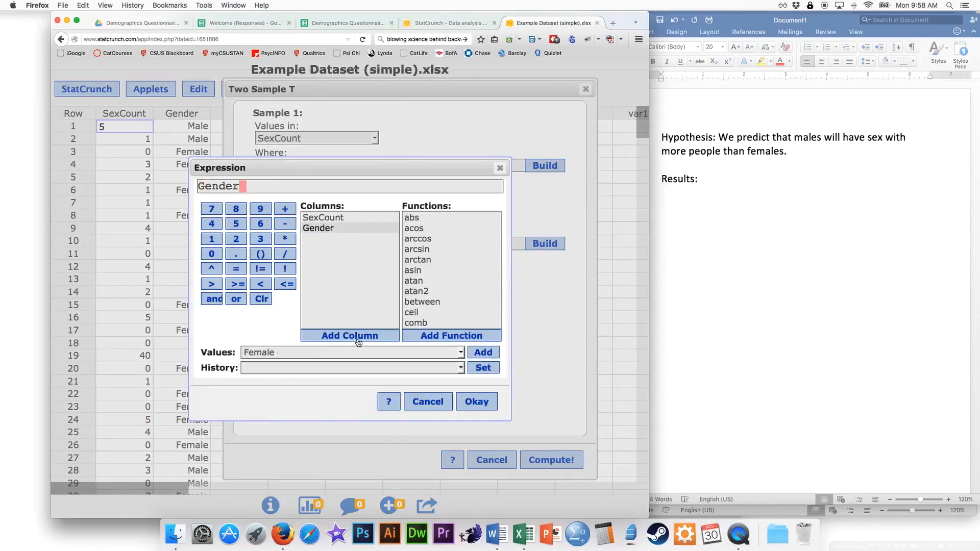
text(="Male")
click(477, 402)
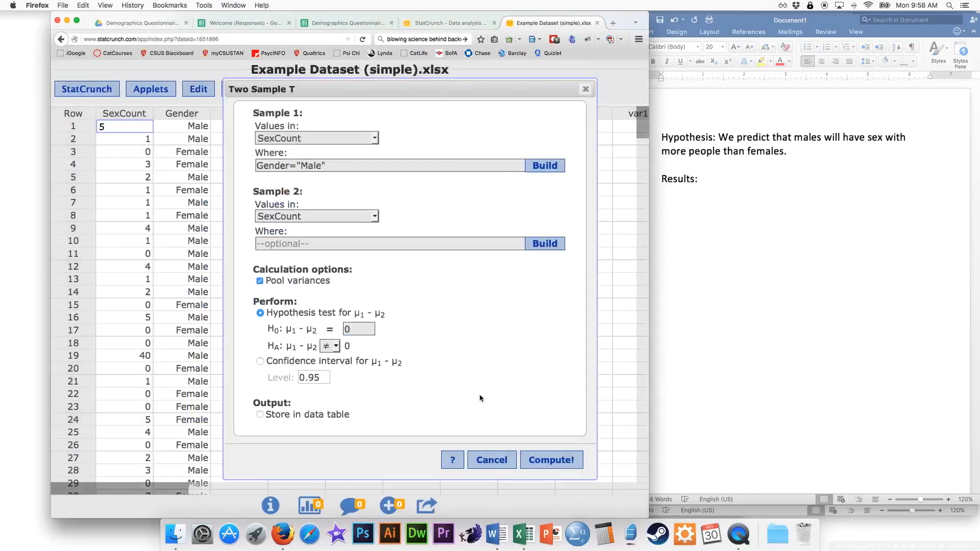
Build the Where condition Gender="Female" for Sample 2
click(544, 243)
click(331, 229)
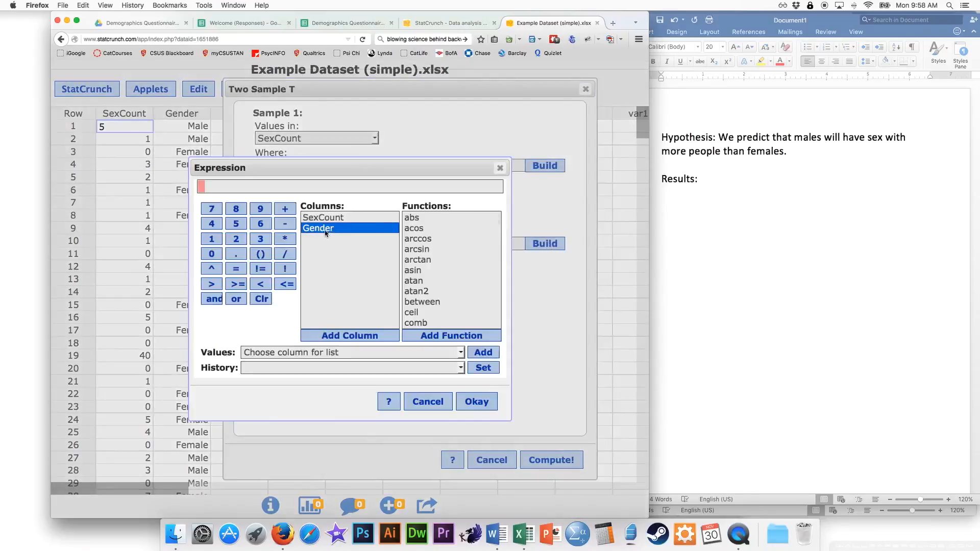
click(351, 335)
text(=")
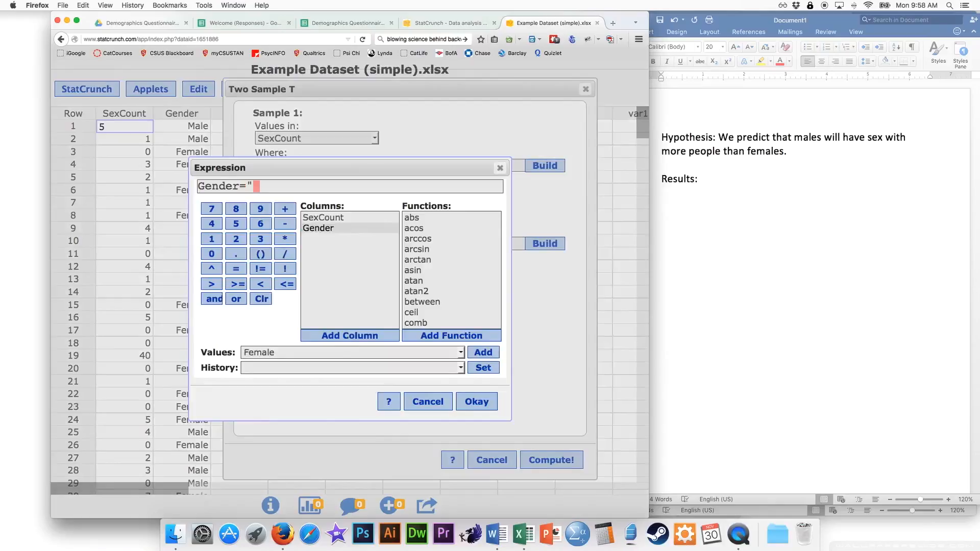
text(Female")
click(479, 401)
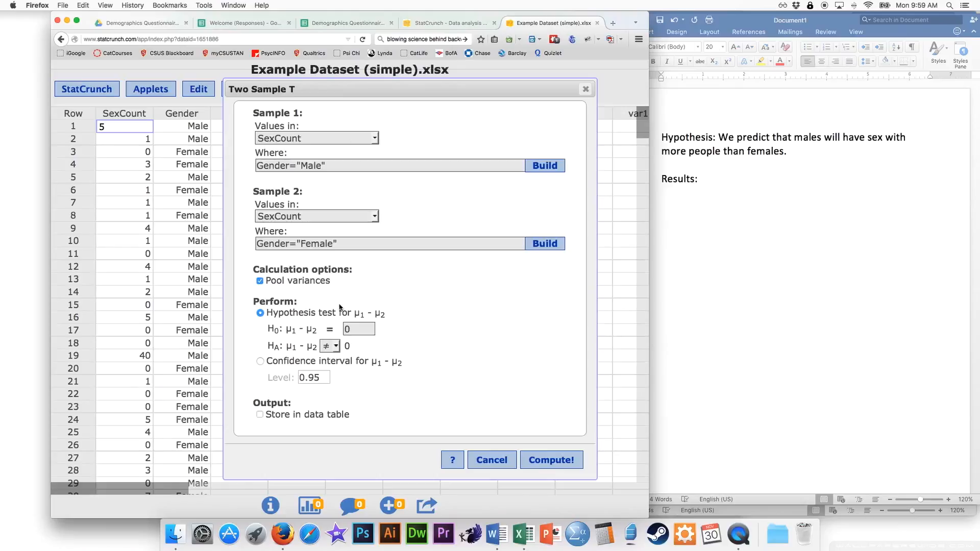
Compute the two-sample T test and examine the P-value in the results table
click(551, 461)
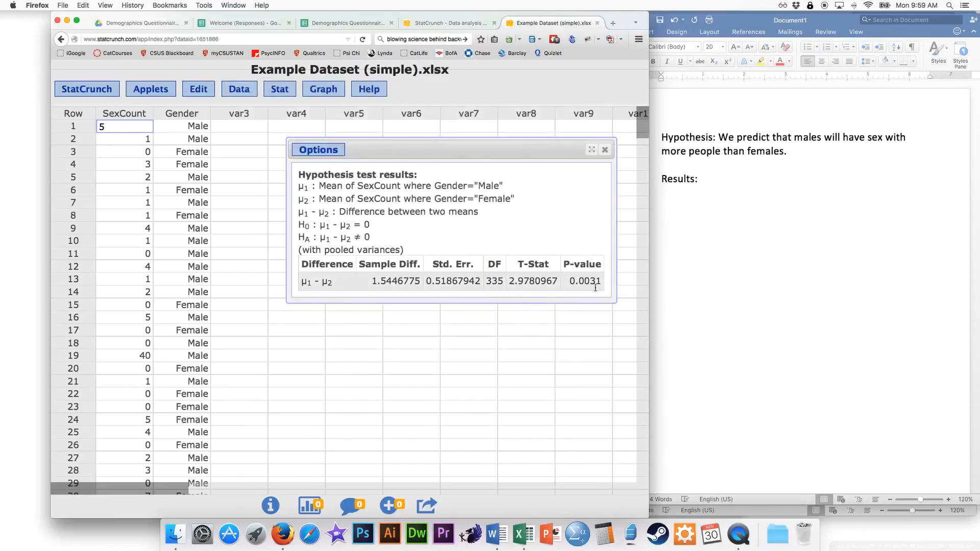
drag(563, 260, 596, 279)
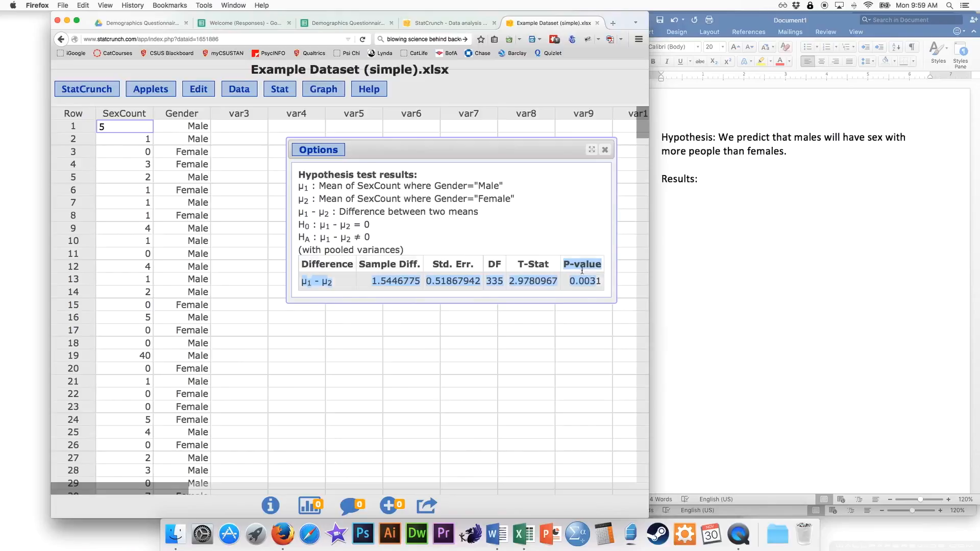
click(585, 285)
drag(570, 283, 589, 283)
drag(506, 152, 464, 157)
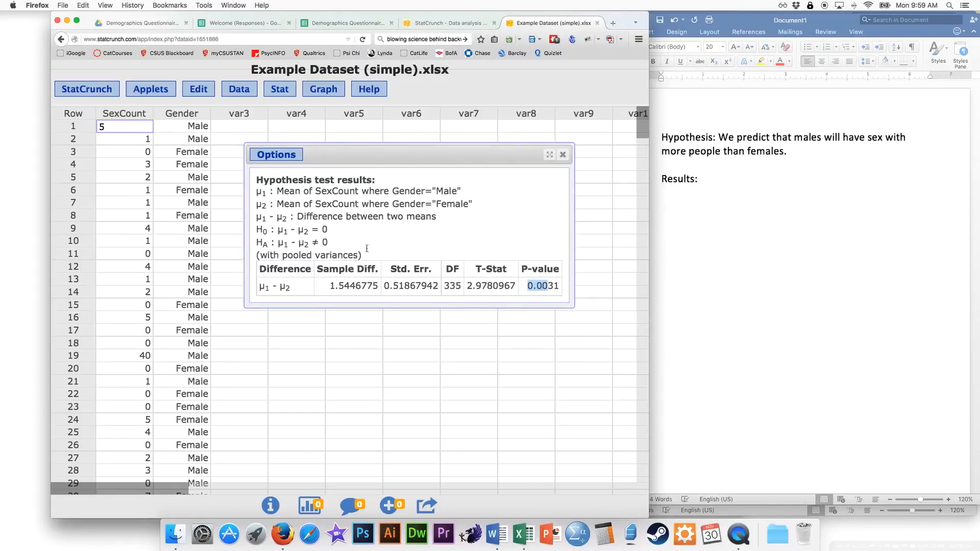
click(547, 288)
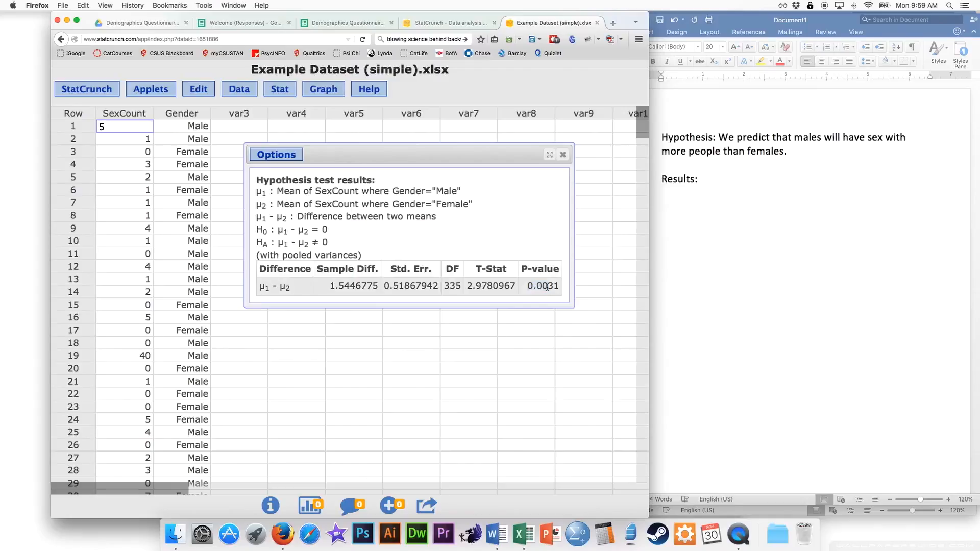
Start summary statistics by columns, choosing SexCount as the column and Gender as the grouping variable
click(281, 91)
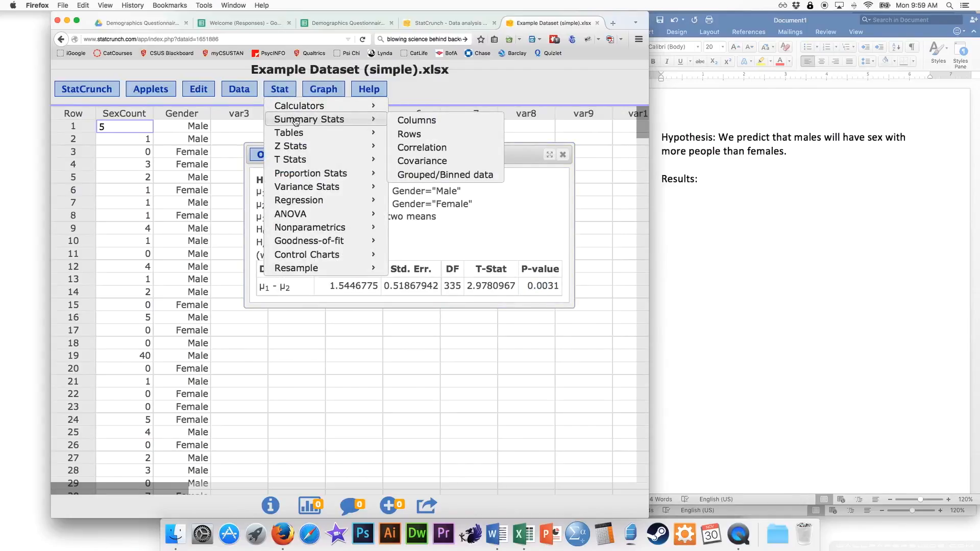
click(431, 122)
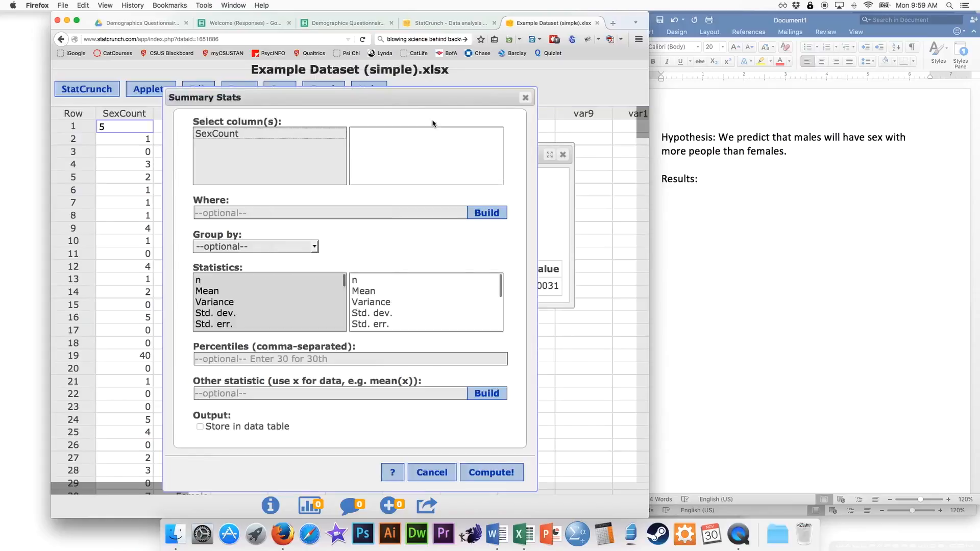
click(231, 133)
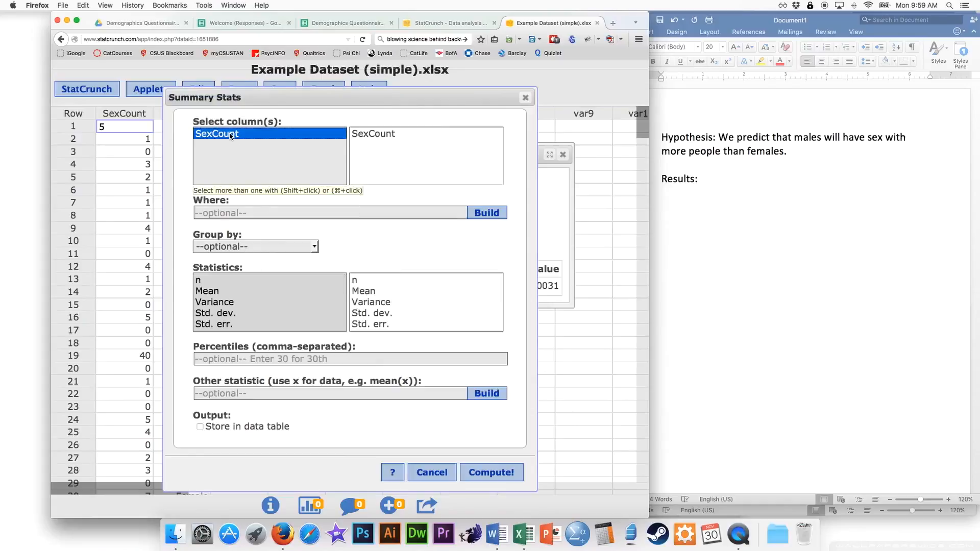
click(315, 246)
click(226, 281)
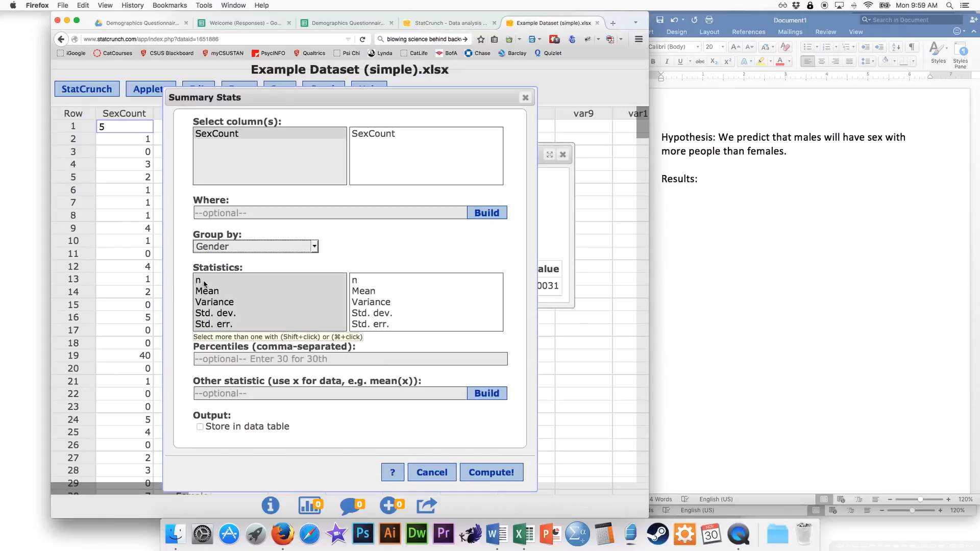
Limit the summary statistics to n, Mean and Std. dev., and compute them
click(204, 281)
super+click(207, 291)
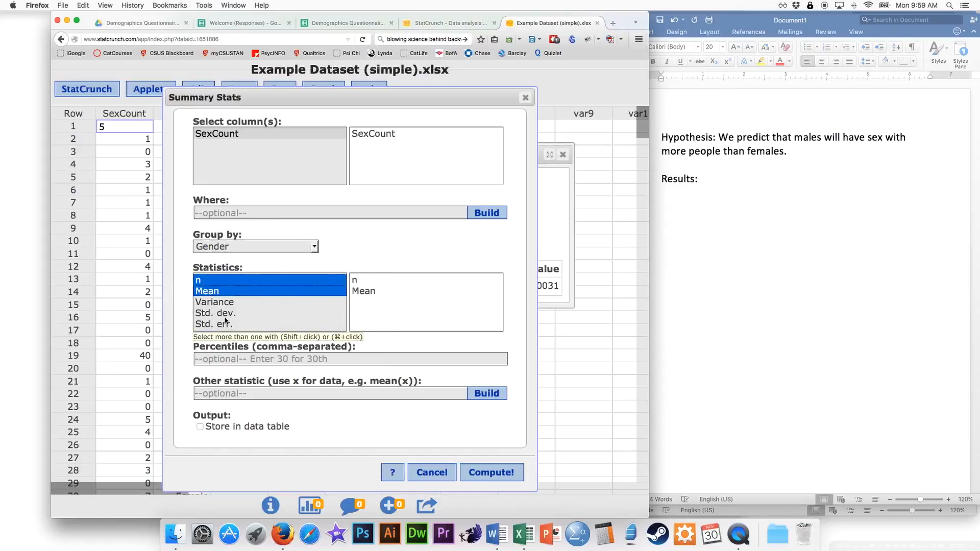
super+click(210, 313)
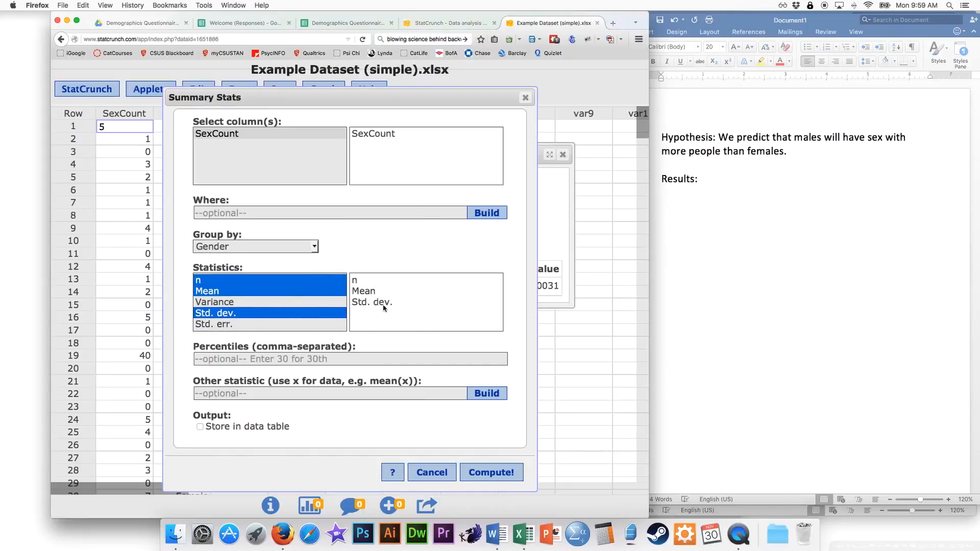
click(492, 472)
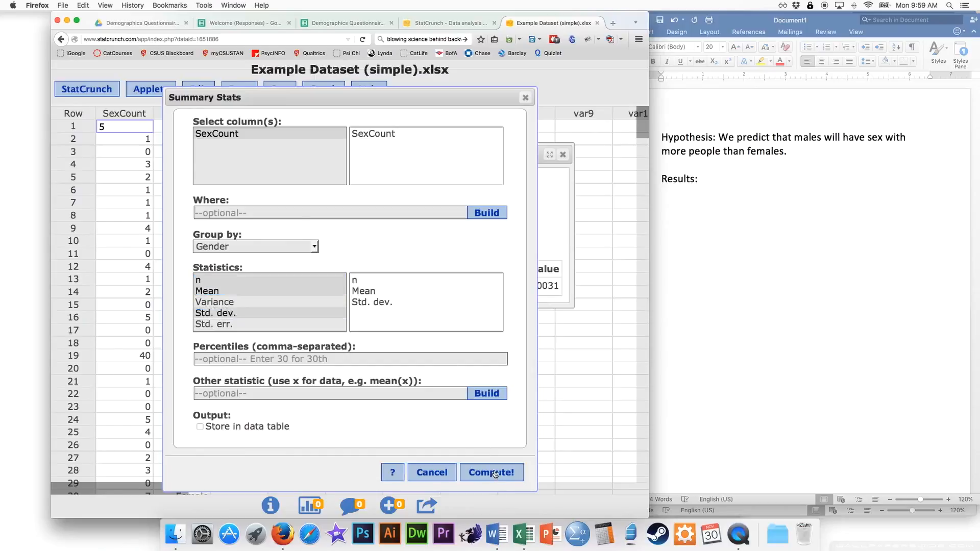
Move the summary statistics window below the T test results and highlight the first digits of the male and female means
drag(505, 177, 413, 339)
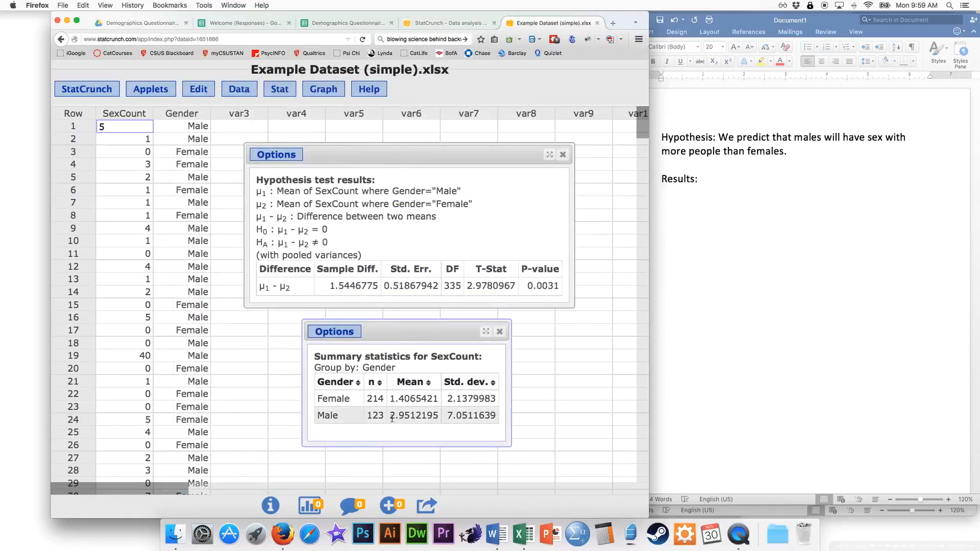
drag(391, 417, 407, 416)
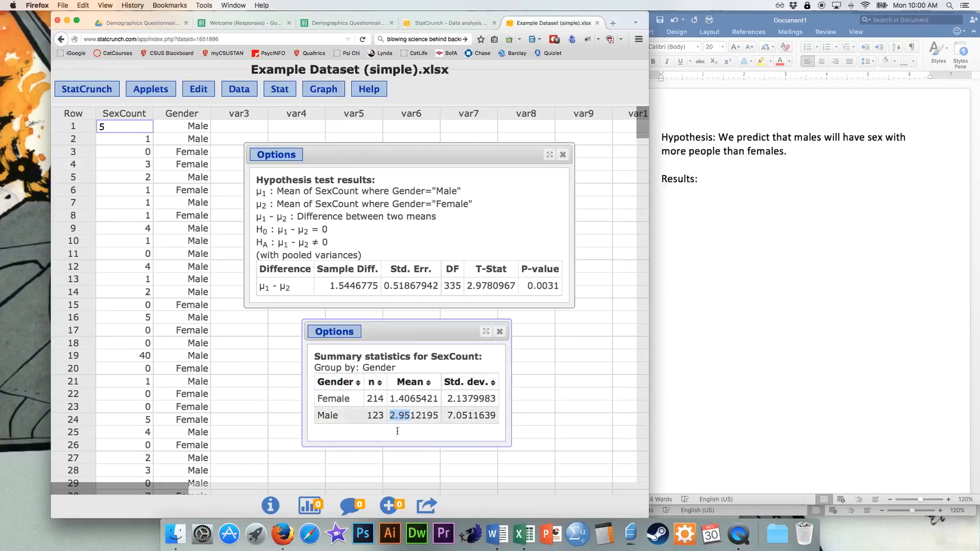
drag(390, 398, 411, 398)
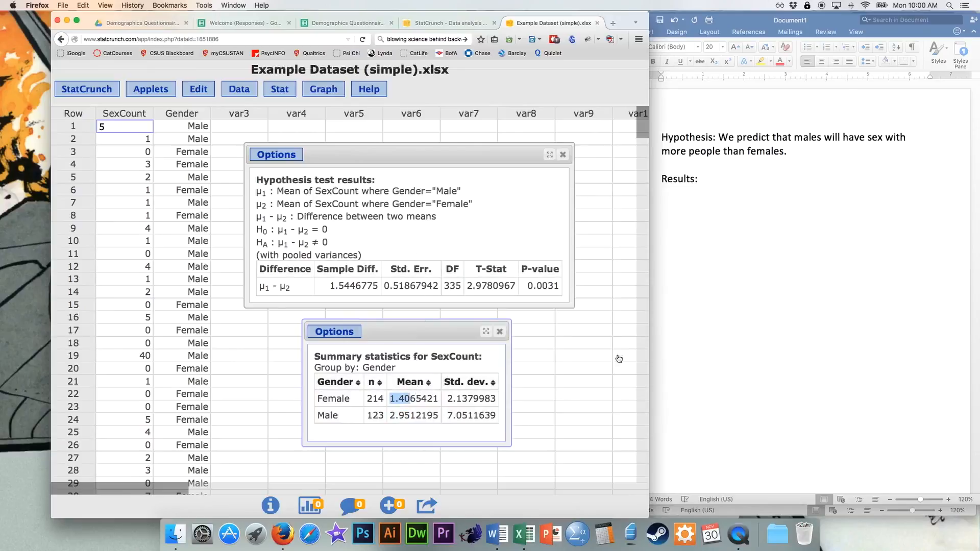
Switch to Word and write "Confirming our hypothesis, it was found that men had more sex partners" after "Results:"
click(753, 352)
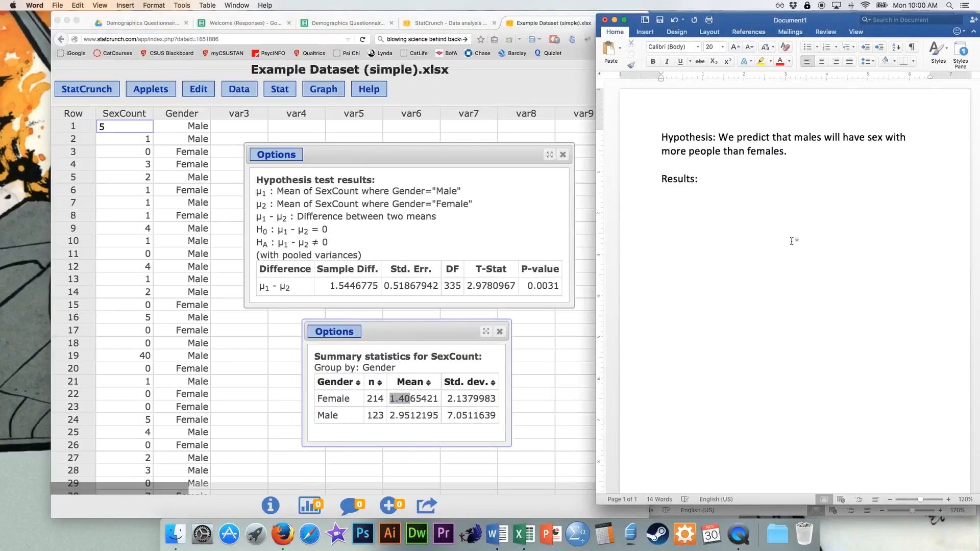
text(Confirming our hy)
text(pothesis)
text(, it was found that )
text(men had more sex pa)
text(rtners)
Add a parenthesised placeholder "(M ; SD )" with M and SD in italics, followed by "compared to women"
text( ()
key(super+i)
text(M)
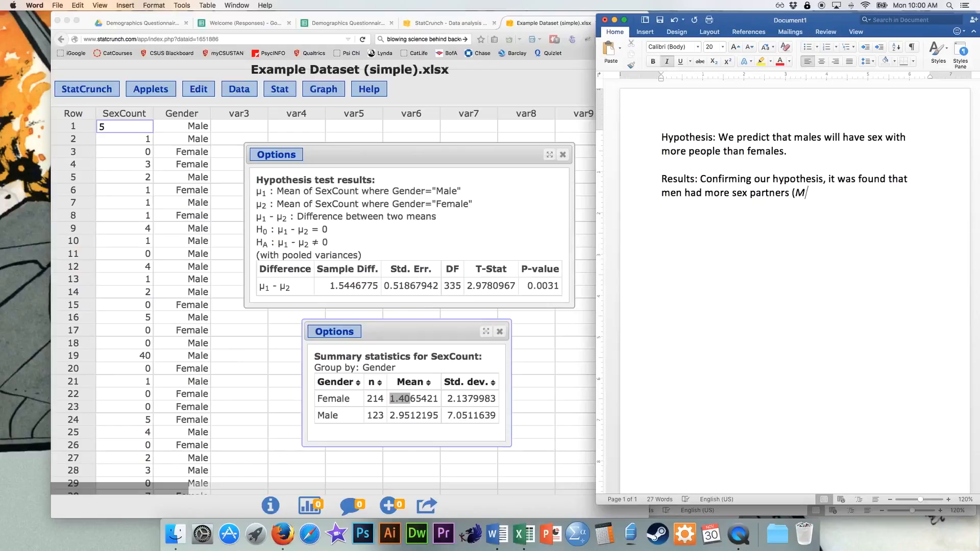
key(super+i)
text(;)
key(super+i)
text(SD)
key(super+i)
text() compared to women)
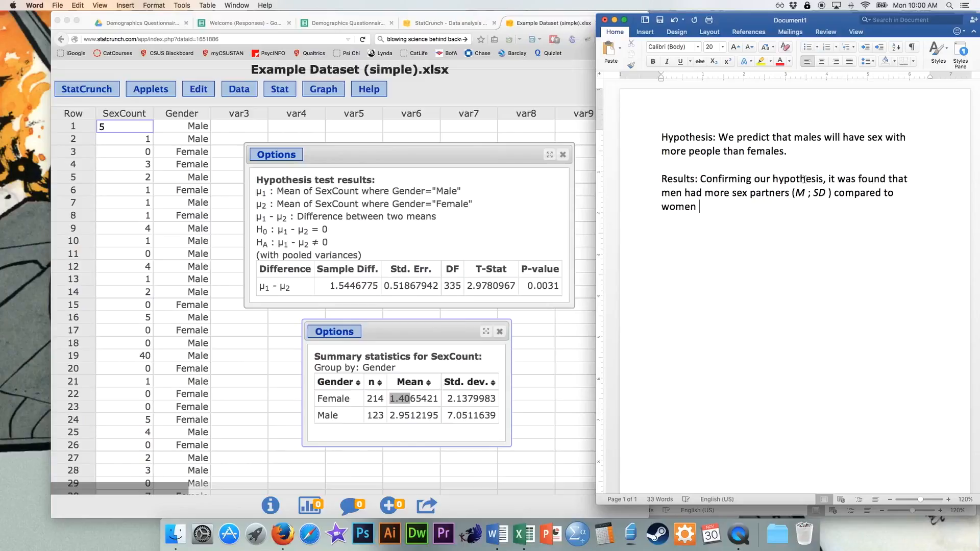
Copy the "(M ; SD )" placeholder to after "women" and end the sentence with a period
mouse_move(793, 193)
mouse_down()
mouse_move(825, 193)
mouse_move(797, 193)
mouse_up()
click(827, 192)
key(super+c)
click(746, 212)
key(super+v)
text(,)
Fill in the men's mean as M = 2.95, reading it from the Male row of the summary statistics
click(806, 192)
text(=)
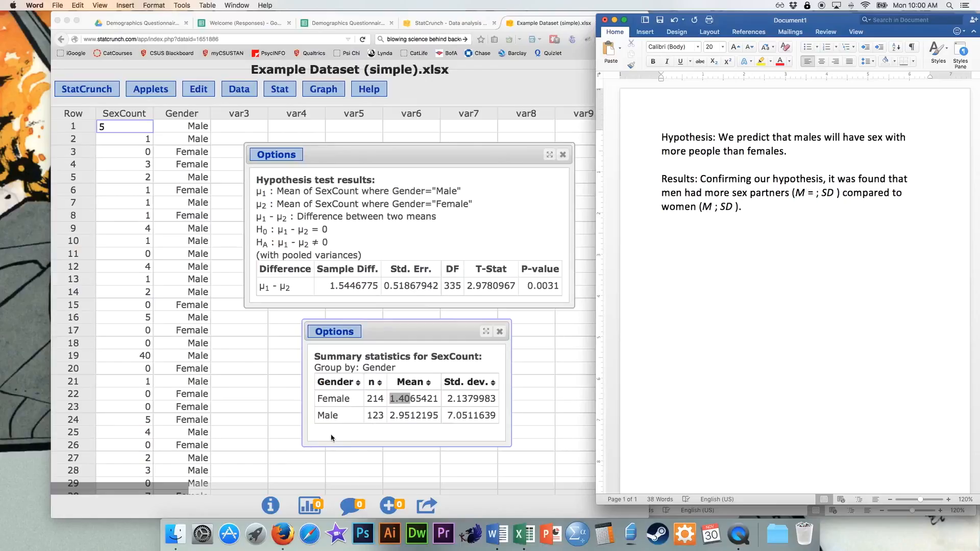
click(391, 416)
drag(389, 415, 410, 416)
key(super+Tab)
text(2.)
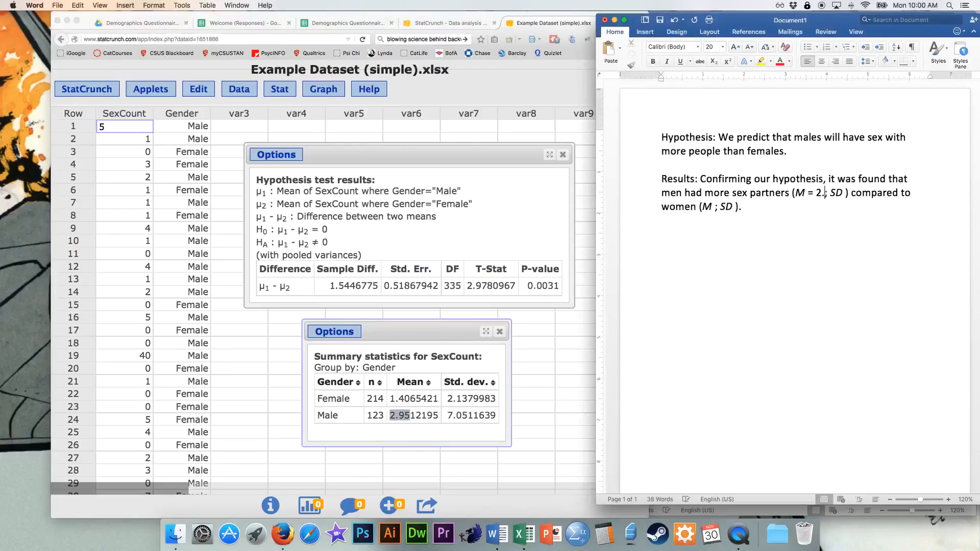
text(95)
Fill in the men's standard deviation as SD = 7.05, reading it from the Male row of the summary statistics
key(Right)
key(Right)
key(Right)
key(Right)
text(=)
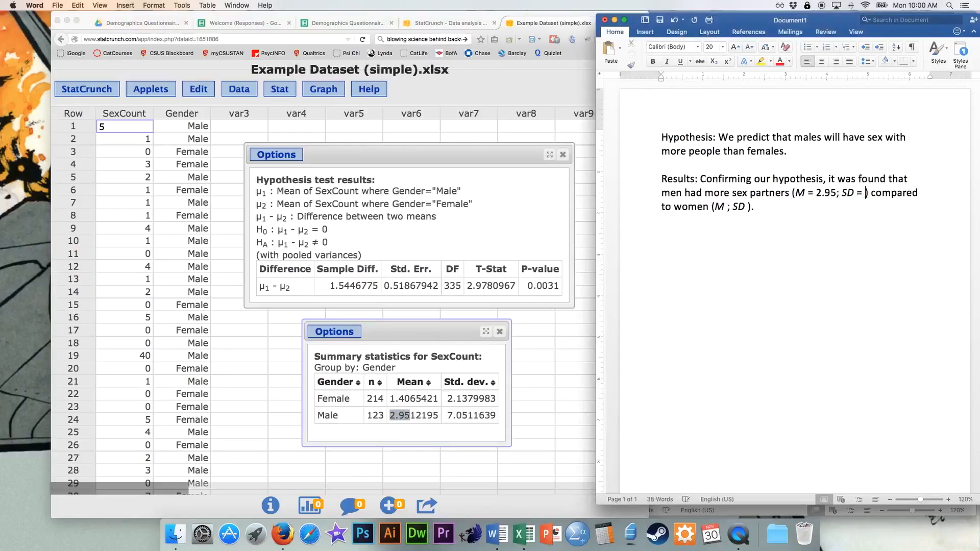
key(super+Tab)
drag(447, 415, 467, 416)
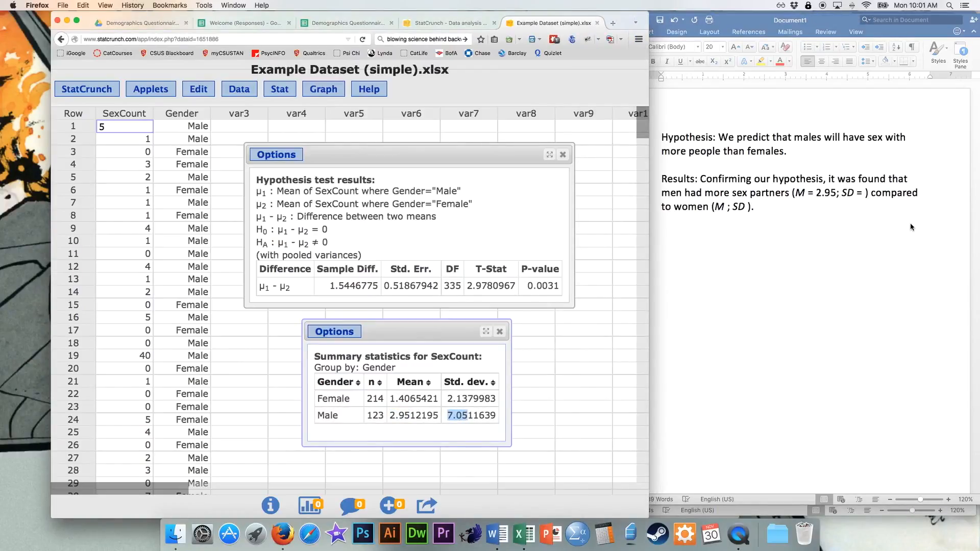
key(super+Tab)
text(7.05)
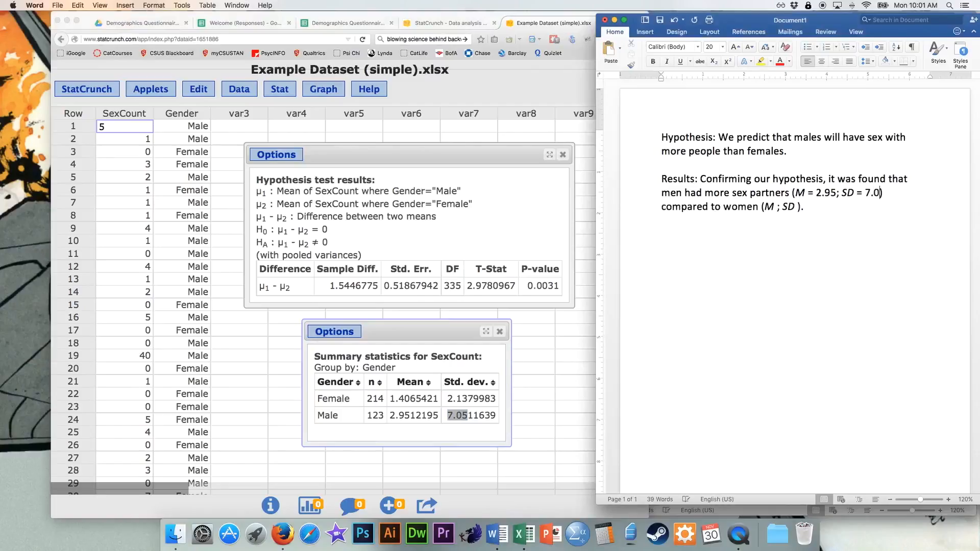
Complete the women's placeholder with M = 1.41 and SD = 2.14
click(777, 207)
text(=)
click(832, 265)
key(Left)
key(Left)
key(Left)
key(Left)
key(Left)
text(1.41)
click(827, 207)
text(= 2.14))
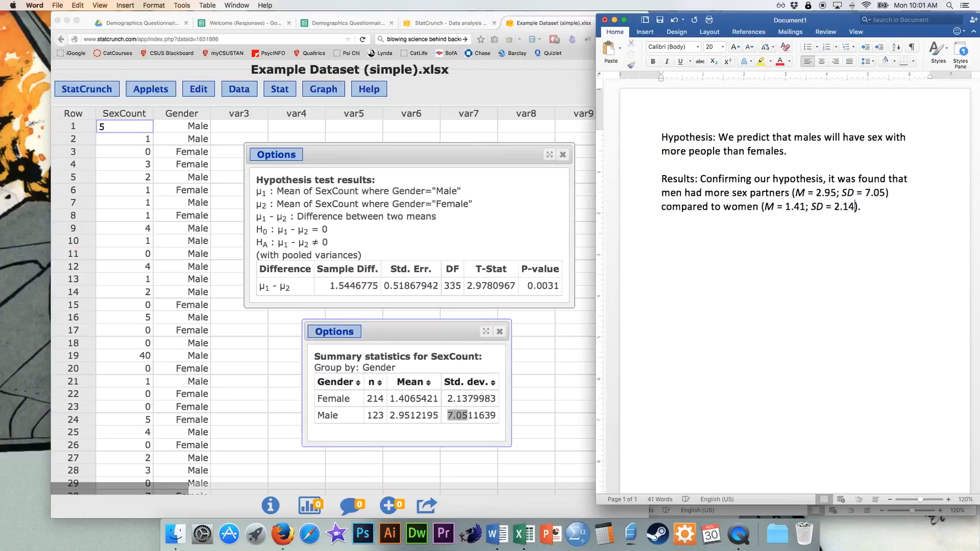
Add a comma and an italic t after the women's statistics, before the sentence's period
text(,)
click(522, 234)
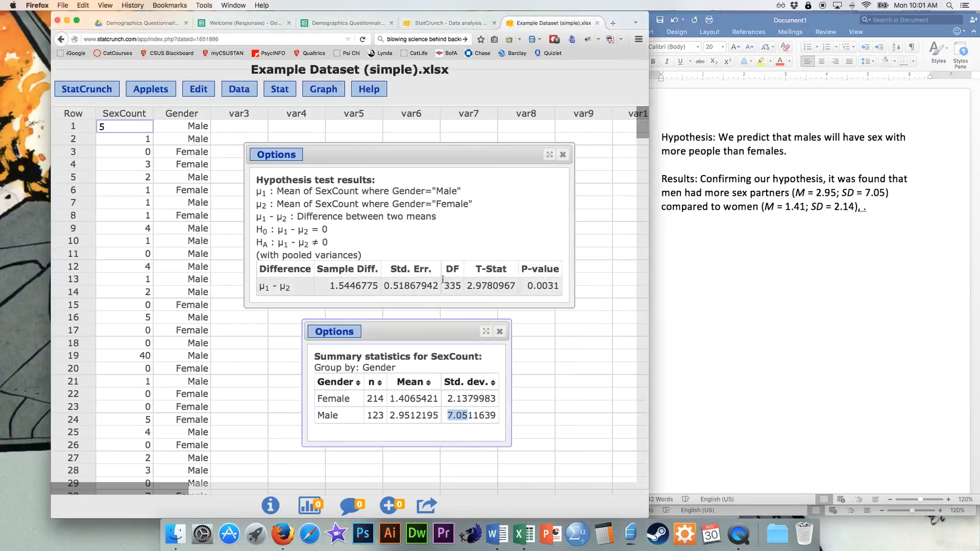
click(956, 223)
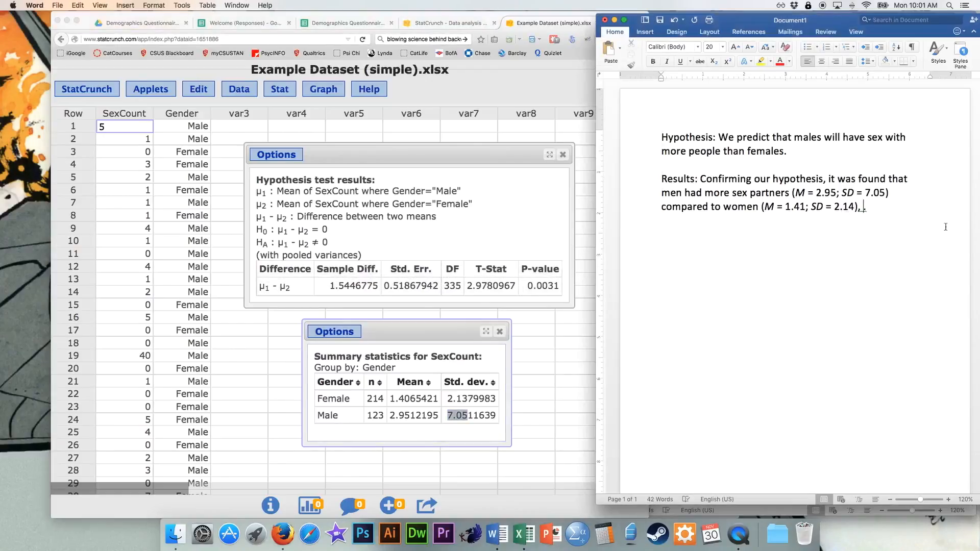
key(ctrl+i)
text(t)
key(ctrl+i)
double_click(816, 207)
double_click(800, 193)
Add the degrees of freedom in parentheses as (335) after the t, followed by an equals sign
click(867, 210)
text(())
click(873, 207)
text(335)
key(Right)
text(=)
Highlight the T-Stat in the hypothesis test results and enter 2.98 with a comma as the t value in the Word sentence
click(479, 291)
drag(465, 285, 487, 286)
click(918, 266)
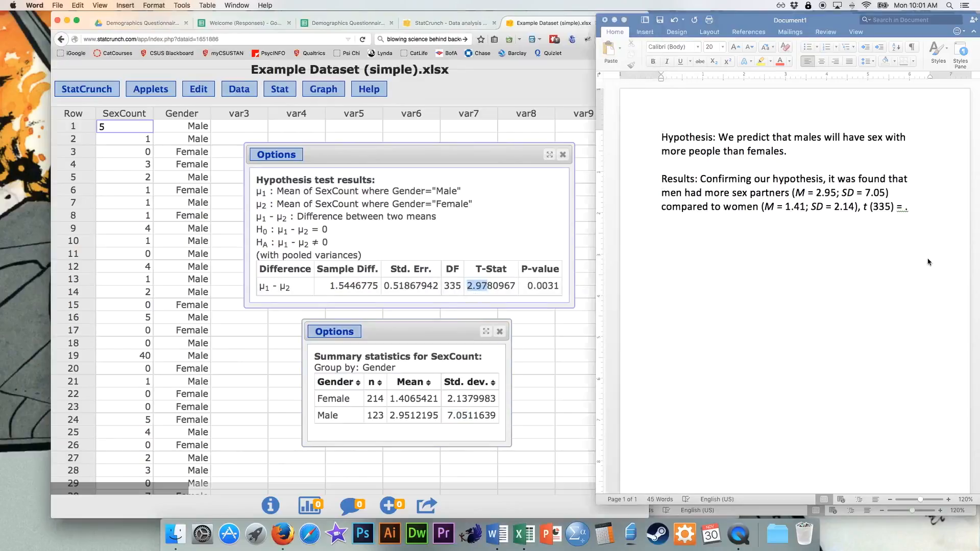
text(2.98,)
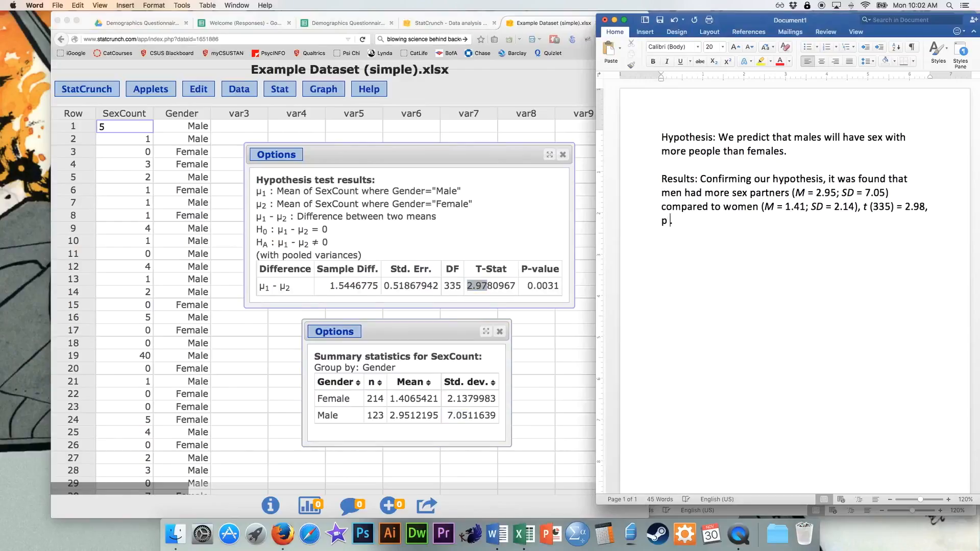
Finish the results sentence with an italic p and "< .01 (Figure 1).", checking the P-value in the T test results
key(super+i)
text(p)
key(super+i)
click(539, 296)
drag(527, 286, 542, 286)
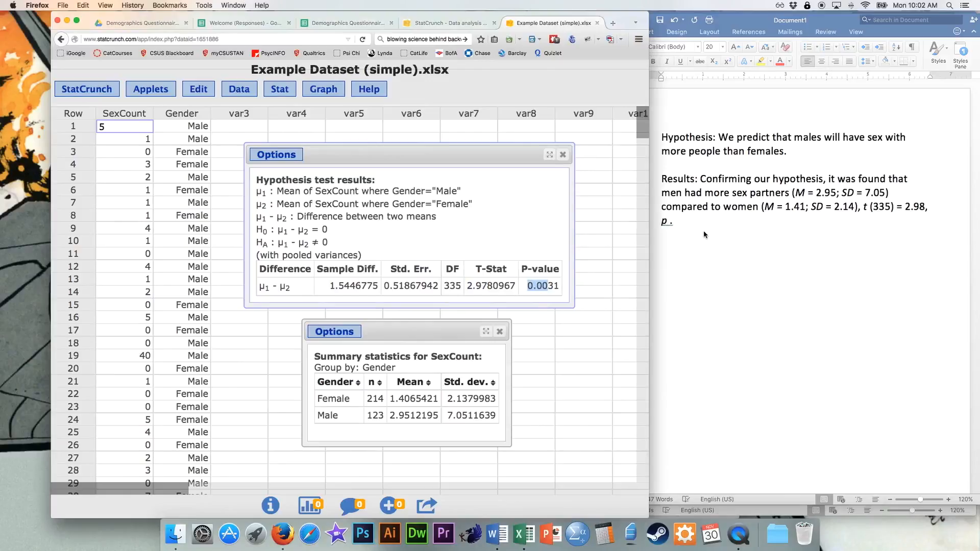
click(737, 252)
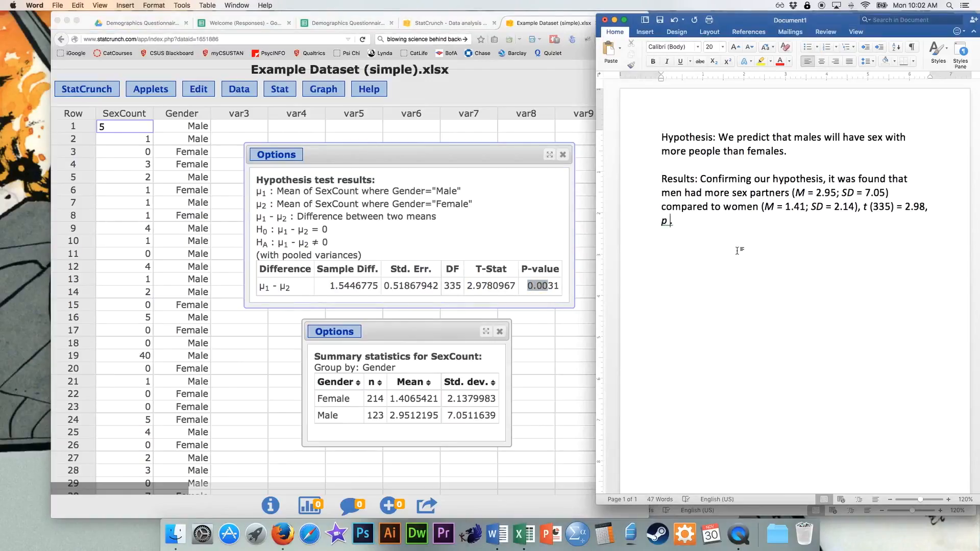
text(< .01 (Figure 1).)
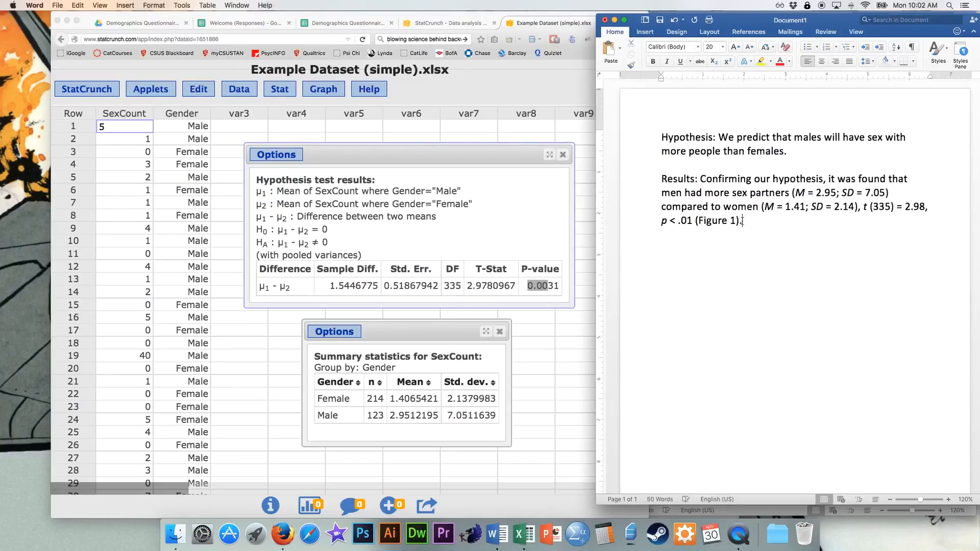
Highlight the results sentence and its "Figure 1" reference, and add two line breaks after the sentence
drag(700, 178, 790, 339)
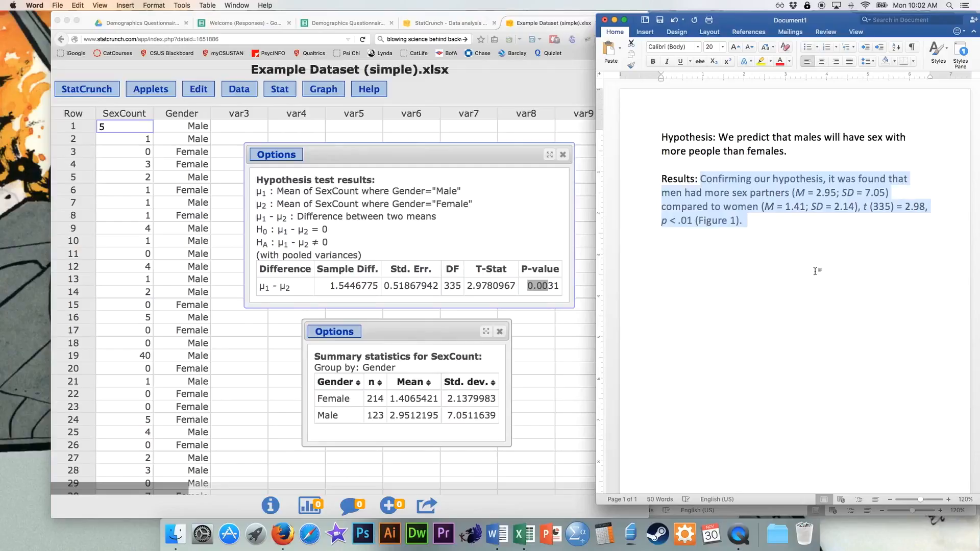
drag(698, 221, 743, 222)
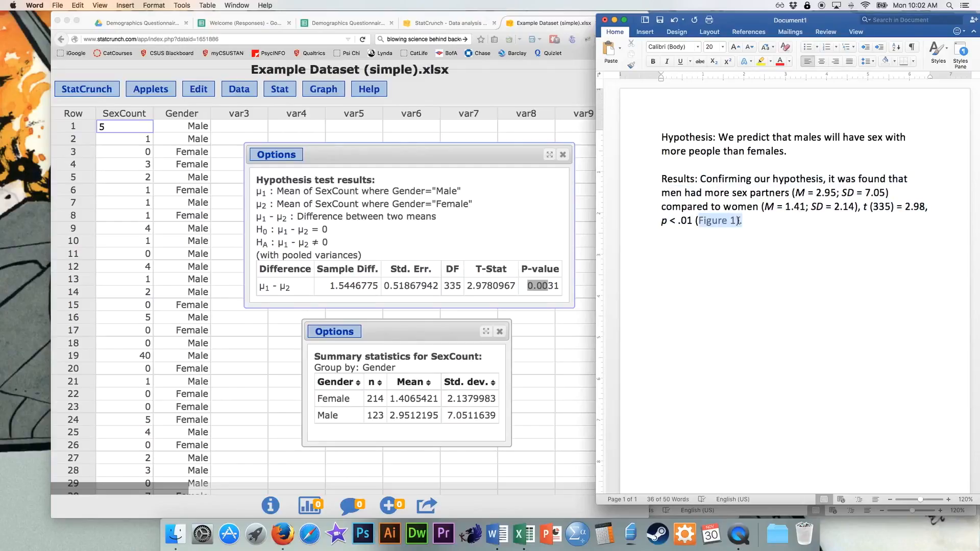
click(763, 221)
key(Return)
key(Return)
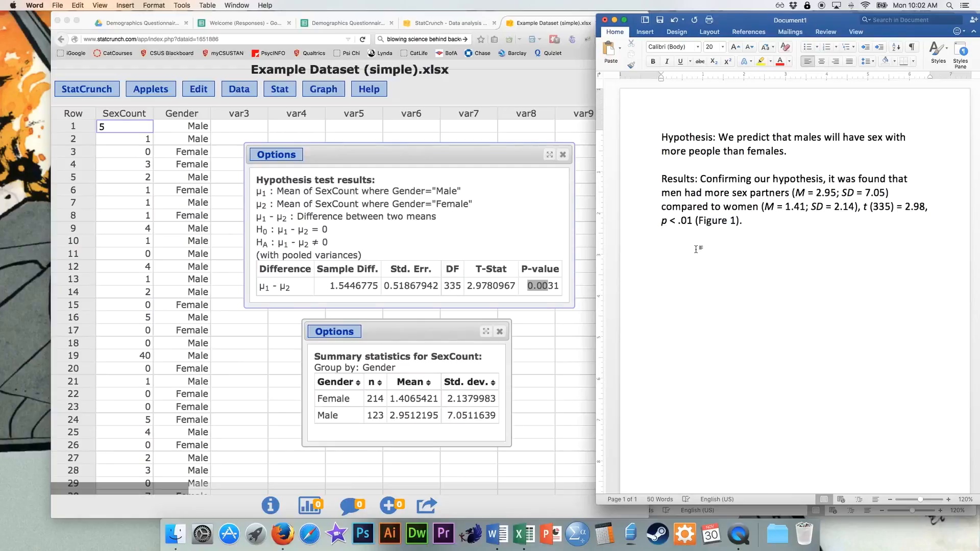
Switch to StatCrunch and move the hypothesis test and summary statistics windows aside, over the first data columns
click(509, 201)
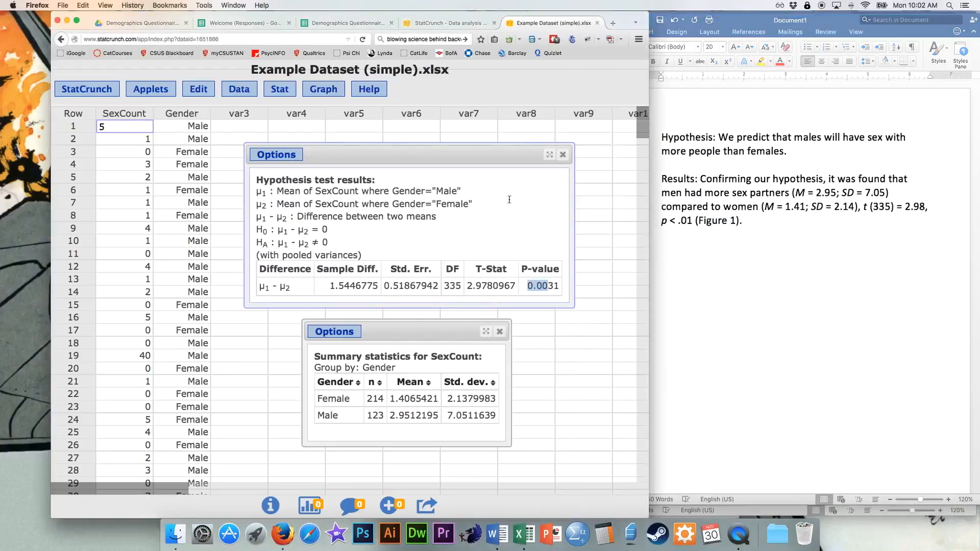
drag(413, 150, 257, 139)
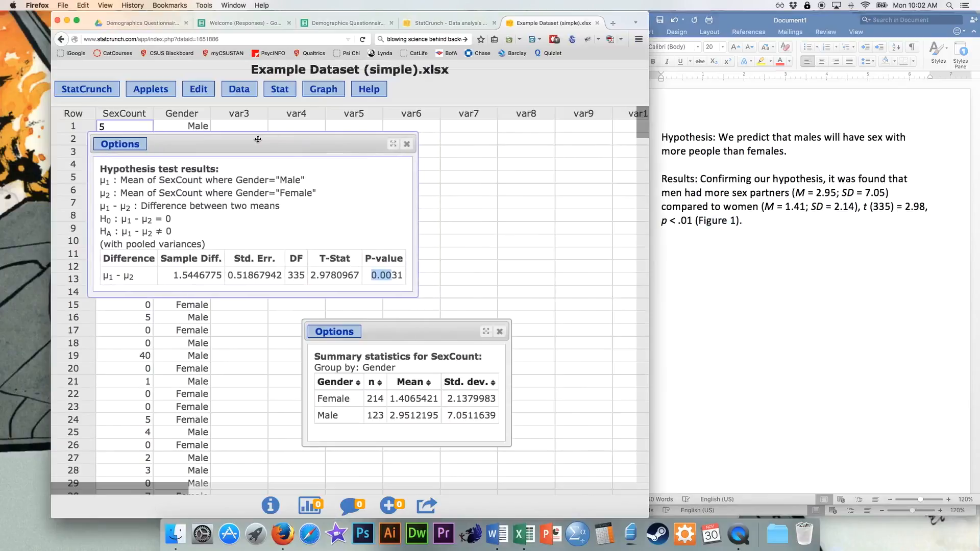
drag(416, 331, 188, 321)
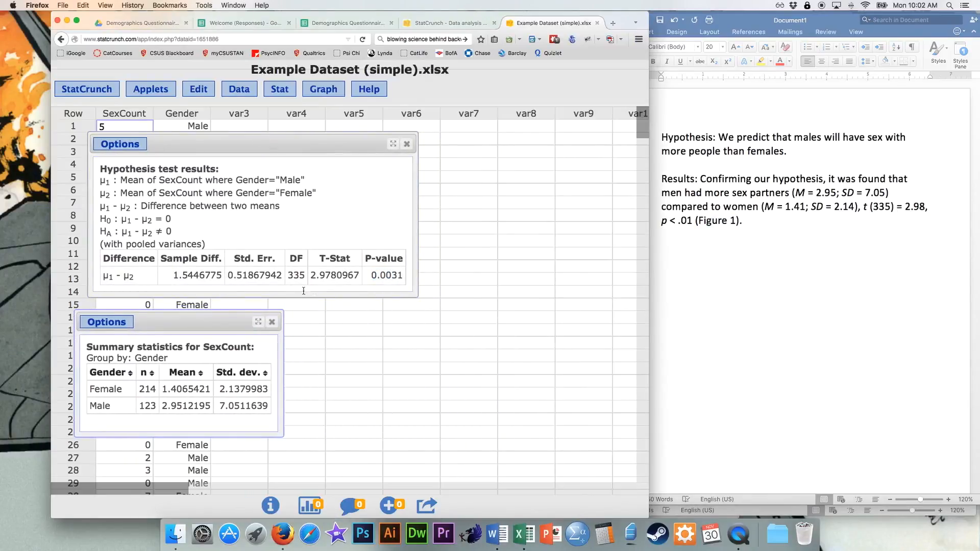
Create a means plot of SexCount grouped by Gender and move it beside the existing results windows
click(330, 90)
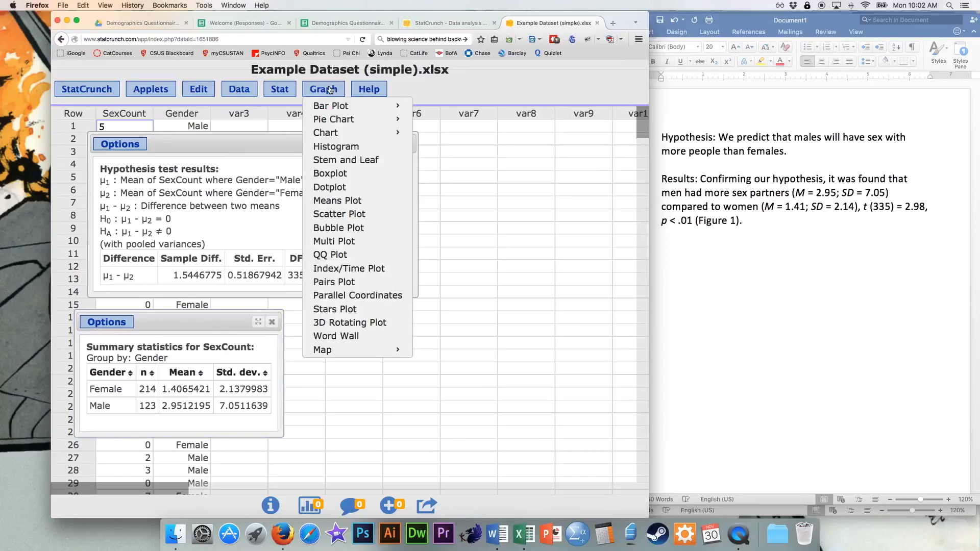
click(339, 202)
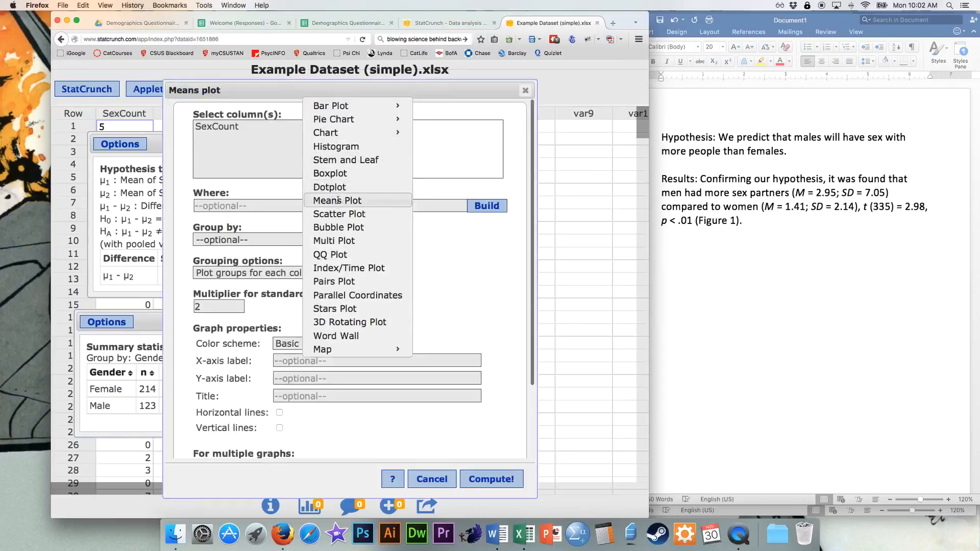
click(222, 127)
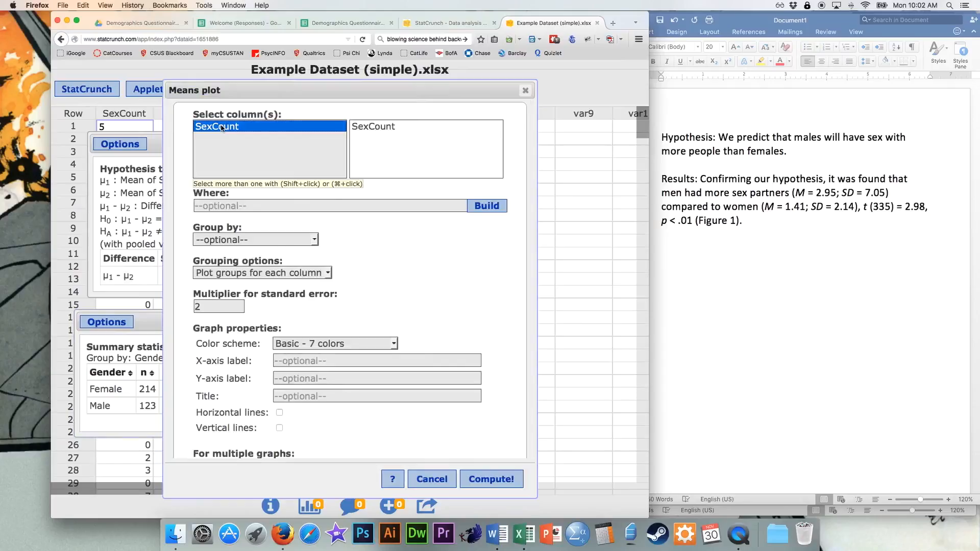
click(250, 240)
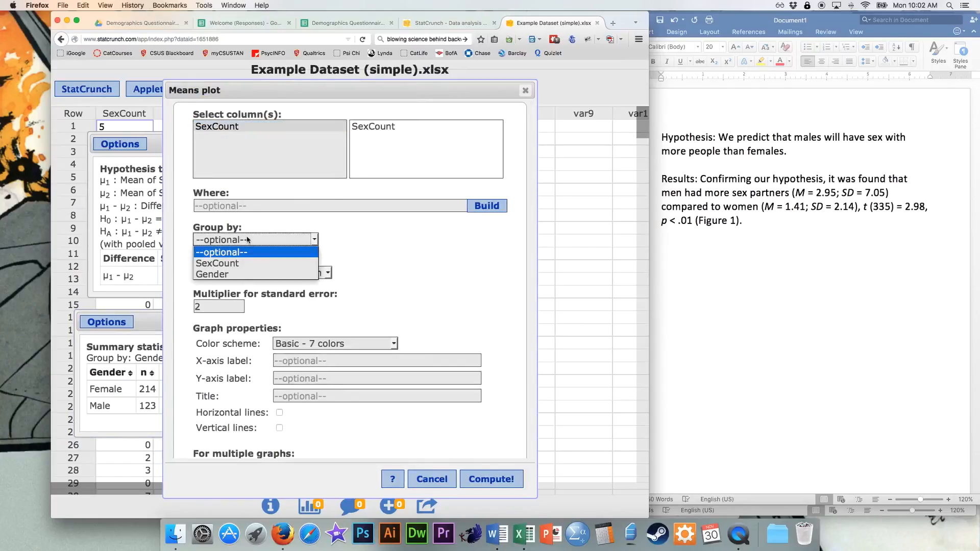
click(232, 275)
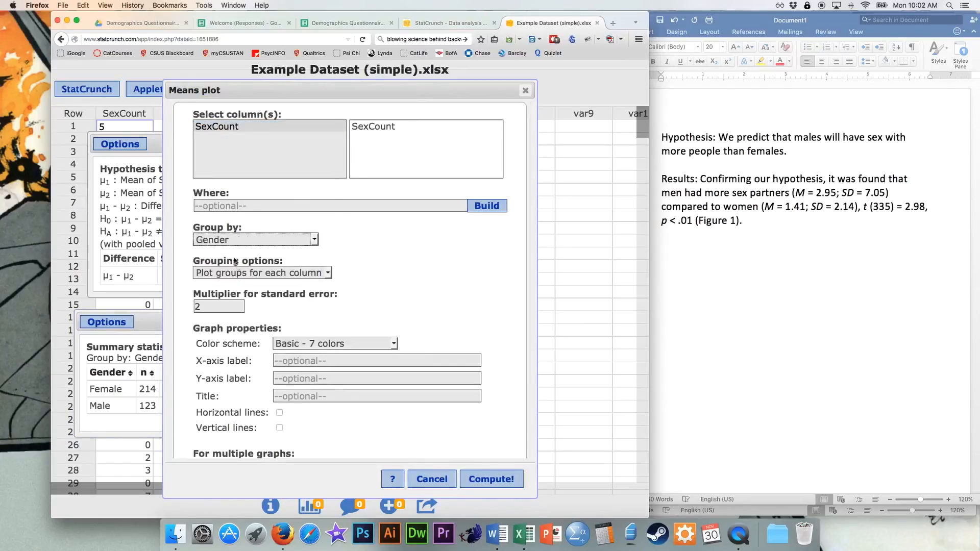
click(506, 479)
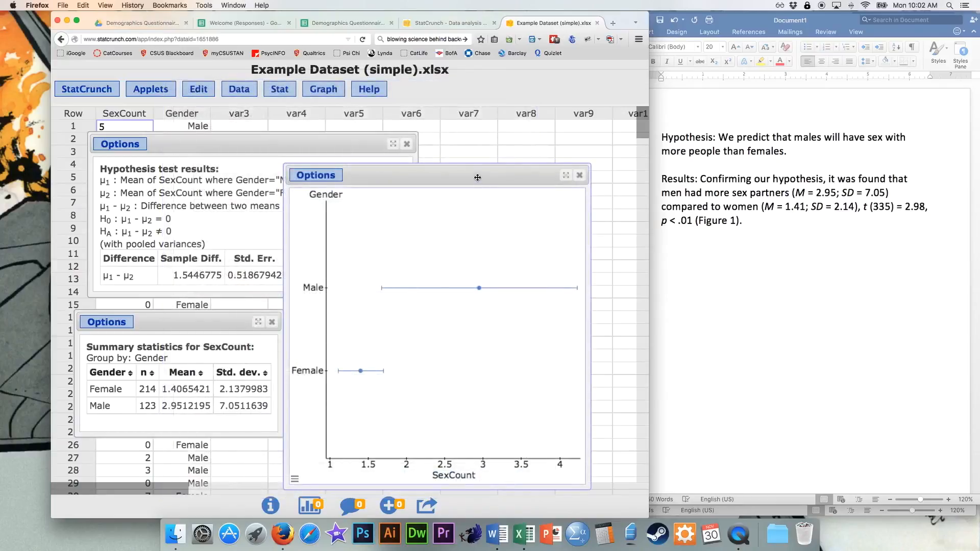
drag(477, 176, 489, 133)
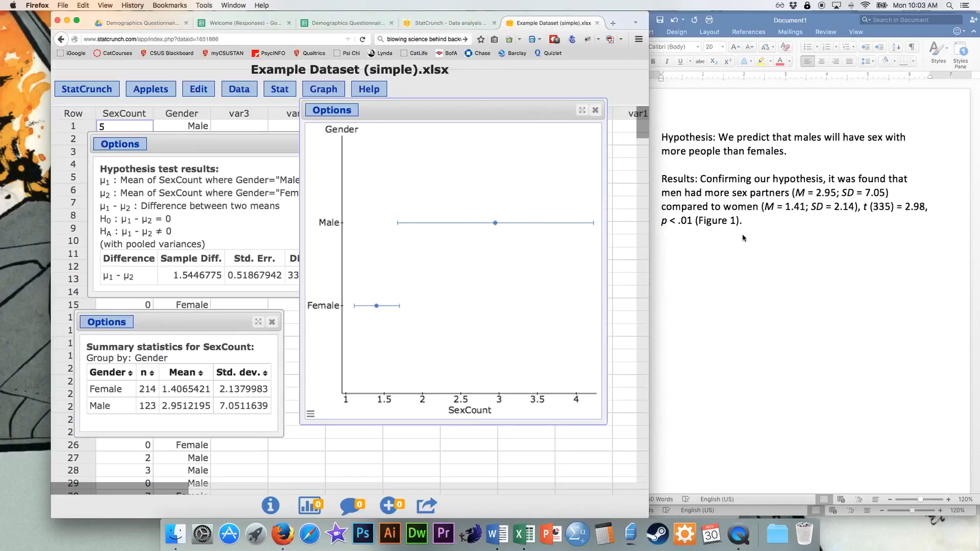
Place the text cursor below the results paragraph in Word and copy the image of the StatCrunch means plot
click(770, 246)
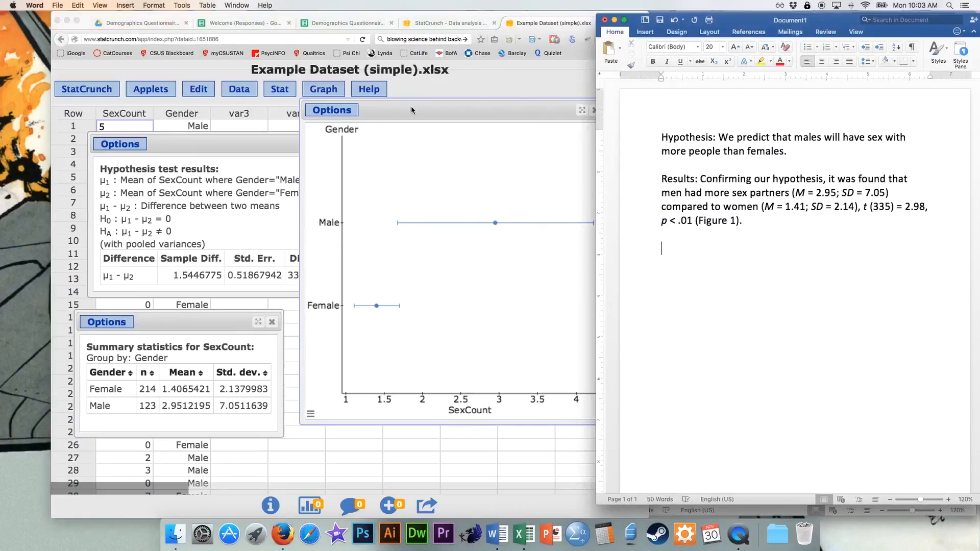
click(412, 110)
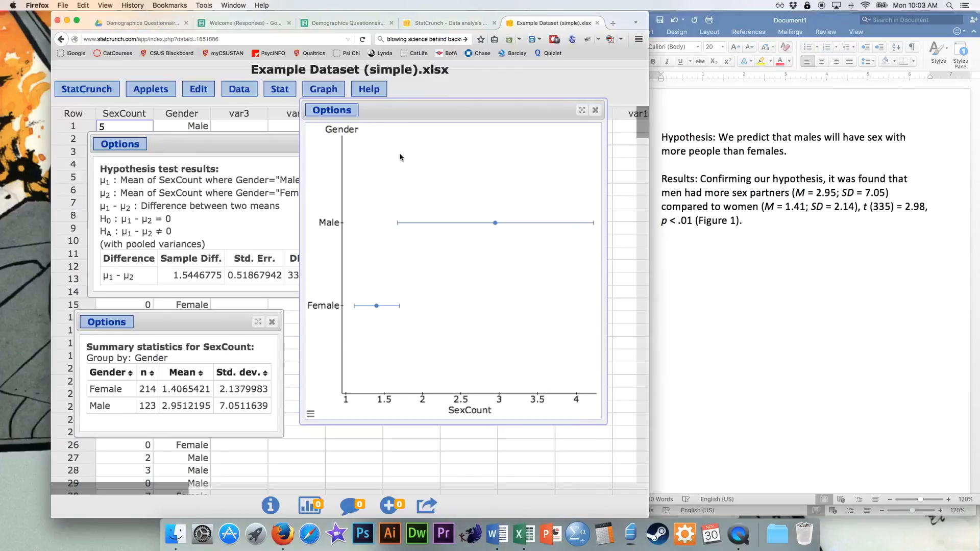
click(340, 115)
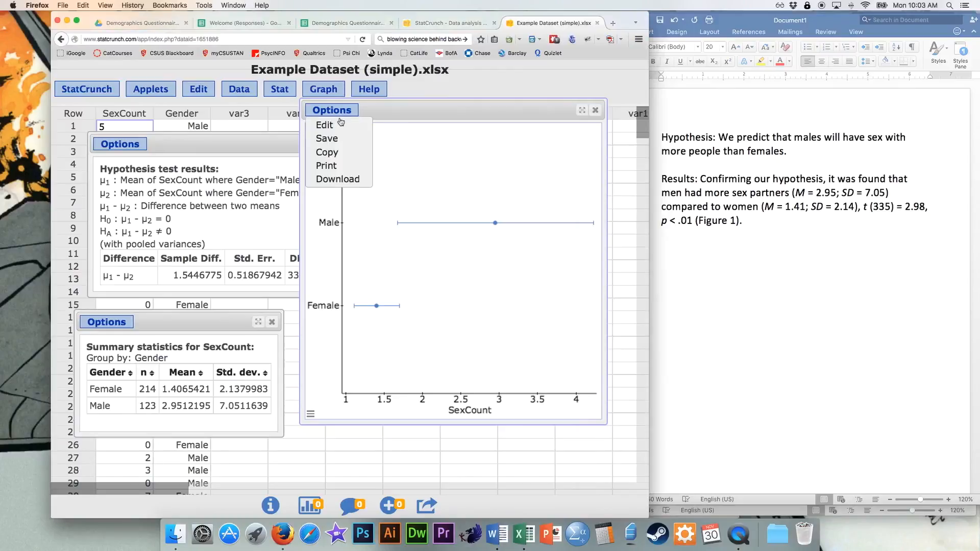
click(337, 150)
ctrl+click(341, 207)
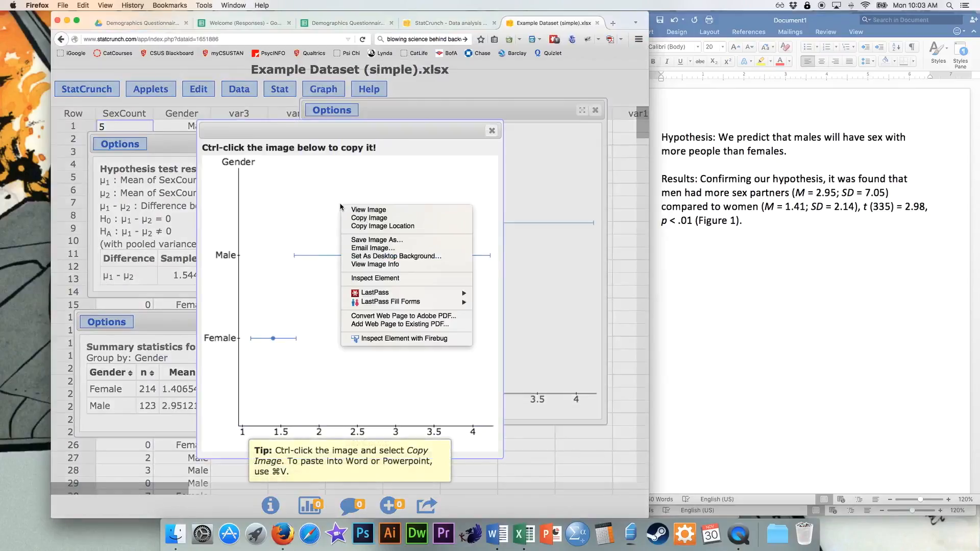
click(368, 218)
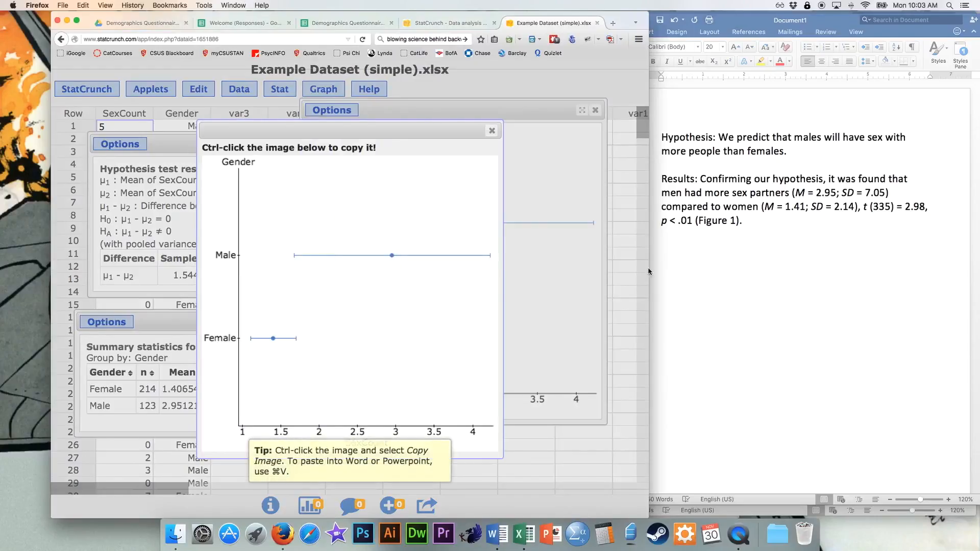
Paste the plot below the results paragraph in Word with Paste Special as Picture (TIFF)
click(760, 294)
right_click(704, 253)
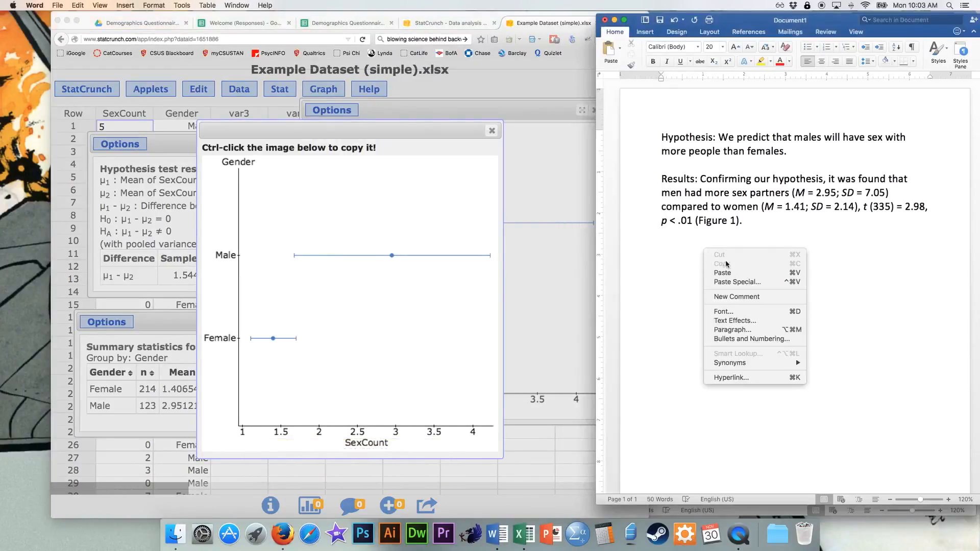
click(737, 281)
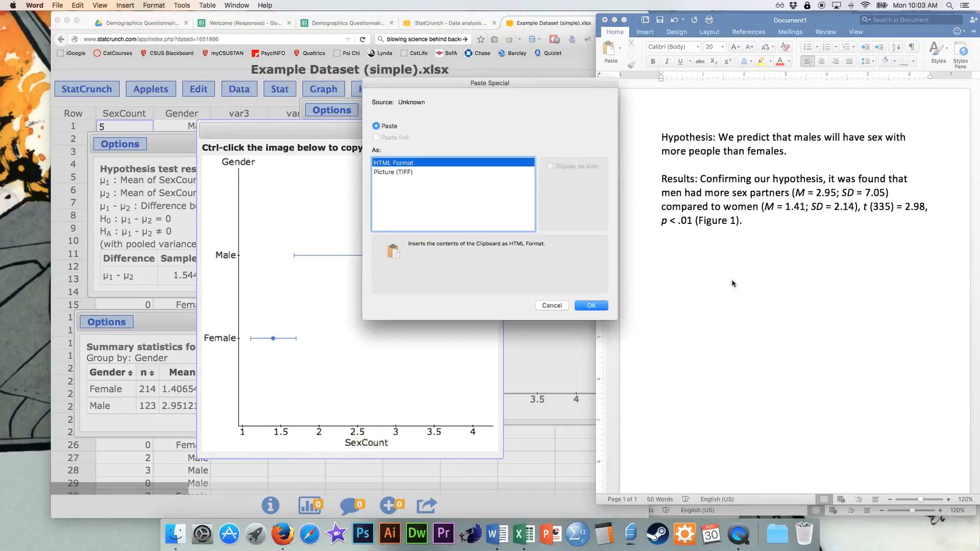
click(389, 173)
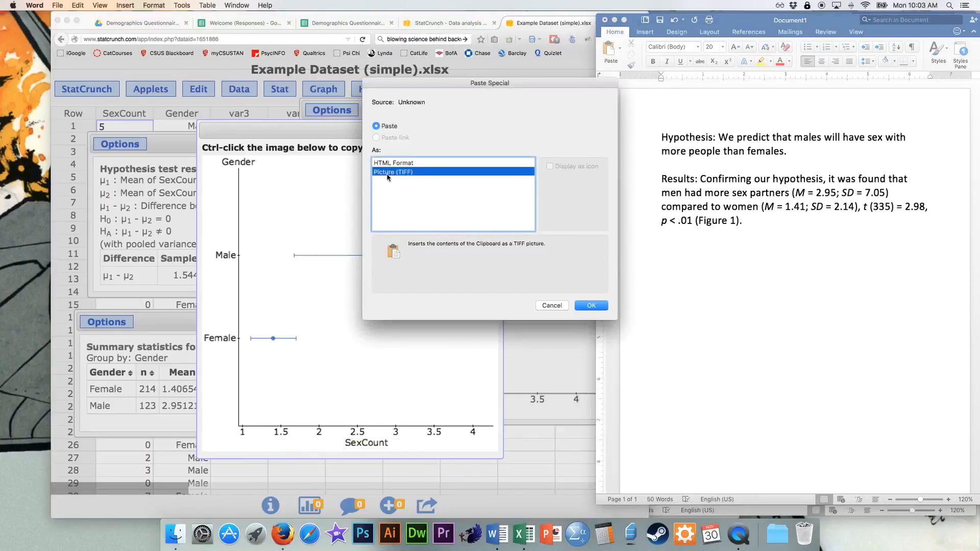
click(585, 306)
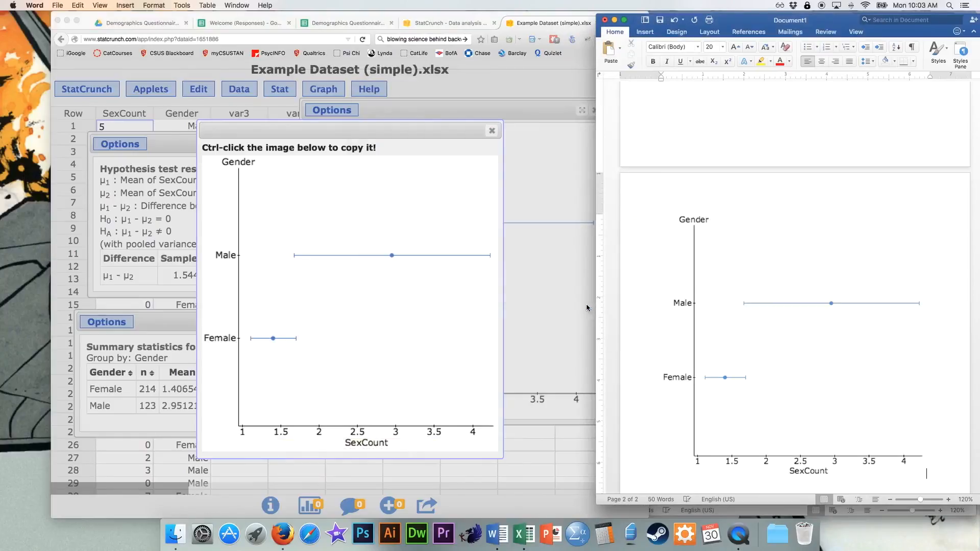
Add the italic caption label "Figure 1" on a new line under the pasted plot
key(Return)
scroll(703, 297, down, 2)
text(Figure 1)
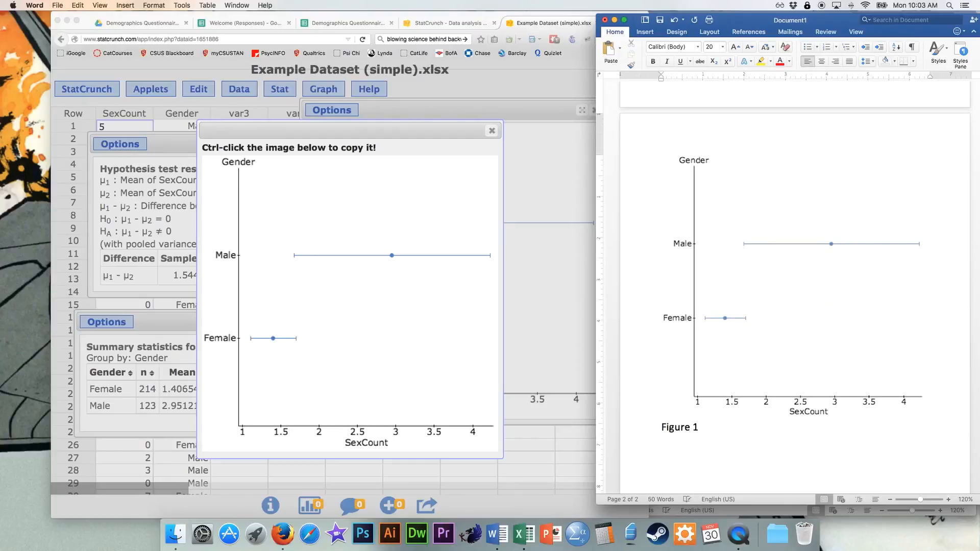
key(BackSpace)
key(BackSpace)
key(BackSpace)
key(BackSpace)
key(BackSpace)
key(BackSpace)
key(super+i)
text(Figure 1)
key(super+i)
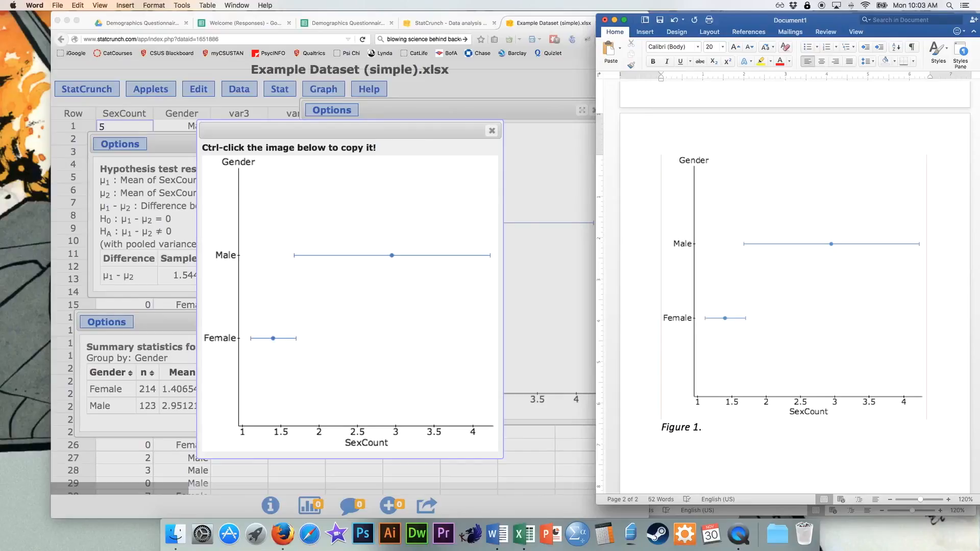
Complete the caption in regular type with ". Average number of sex partners of males and females."
text(. Average amount)
text( of)
key(BackSpace)
key(BackSpace)
key(BackSpace)
key(BackSpace)
key(BackSpace)
key(BackSpace)
key(BackSpace)
key(BackSpace)
key(BackSpace)
text(number of sex partners )
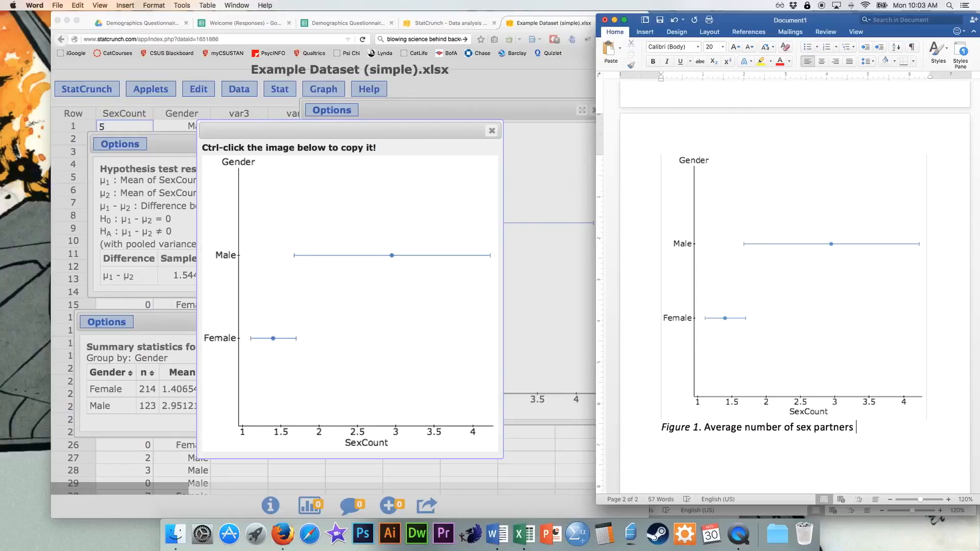
text(ff males and females.)
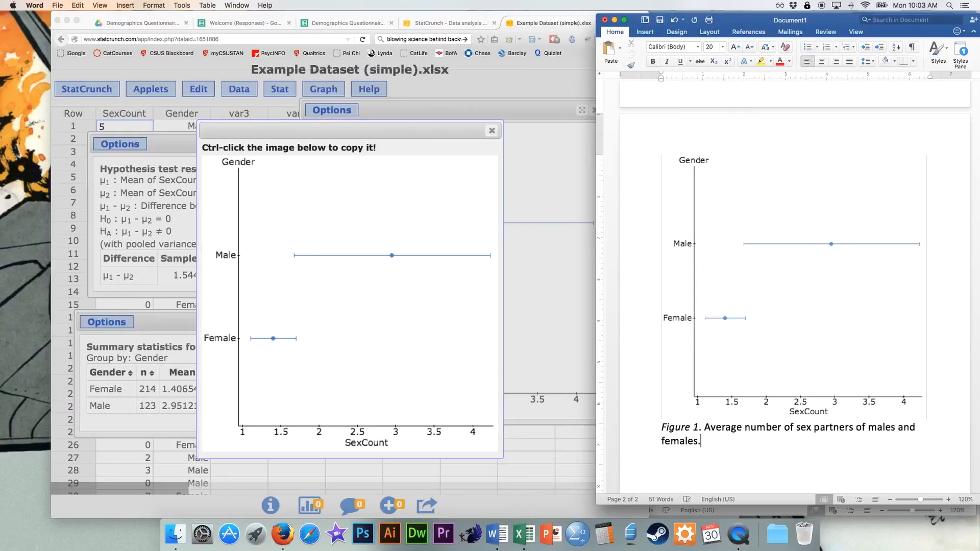
Review the hypothesis, the results paragraph and the captioned figure across the document's pages
scroll(711, 380, up, 10)
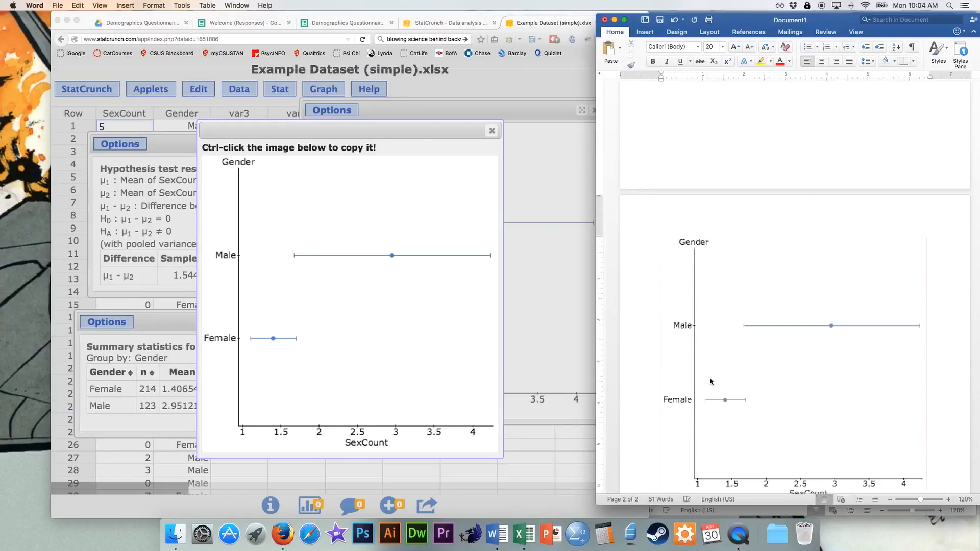
drag(719, 138, 755, 229)
scroll(758, 317, down, 10)
scroll(757, 317, down, 5)
click(776, 387)
scroll(743, 162, up, 10)
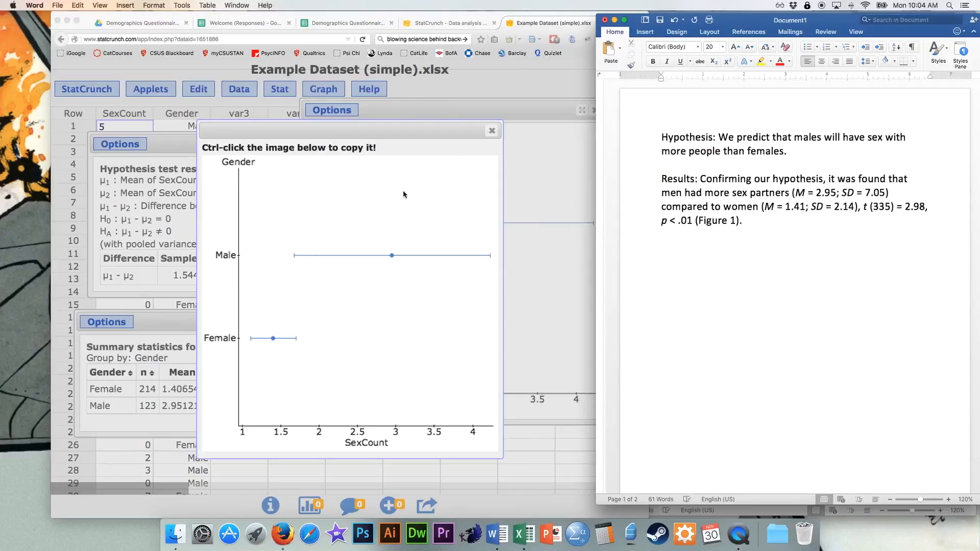
click(762, 220)
Switch to the browser, close the Example Dataset (simple).xlsx tab, and minimize the Word results document
click(549, 112)
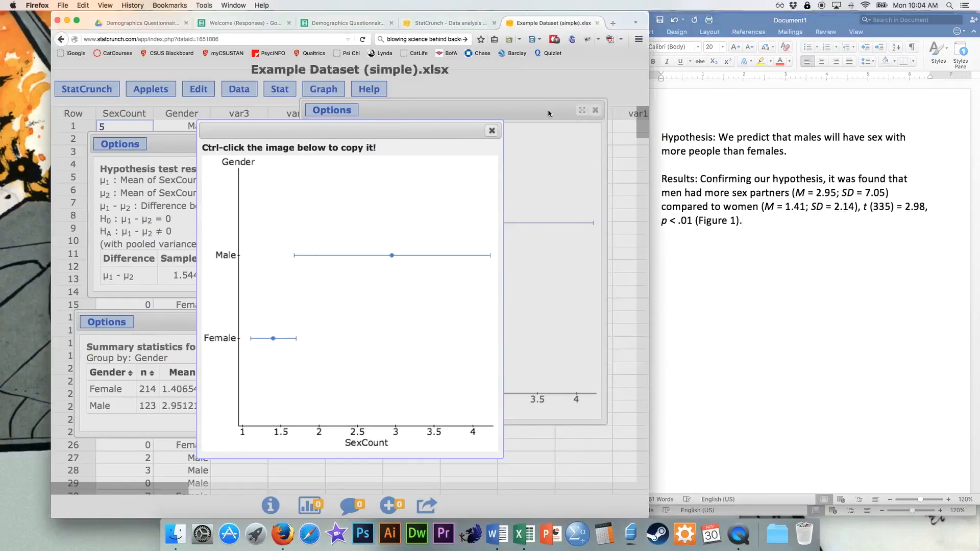
click(597, 23)
click(810, 190)
click(614, 20)
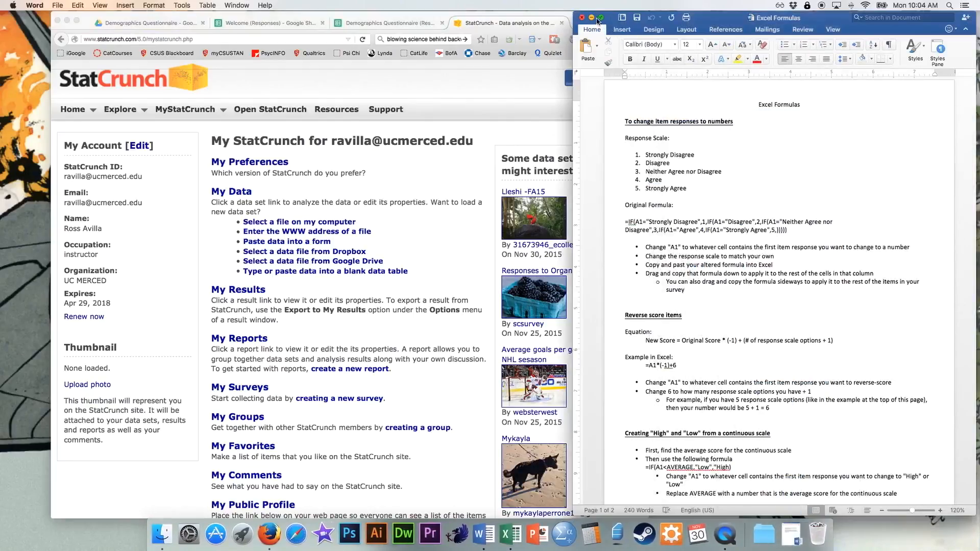
Move the Excel Formulas document aside, open Example Dataset from the desktop in Excel, and set the sheet zoom to 150%
drag(736, 21, 619, 18)
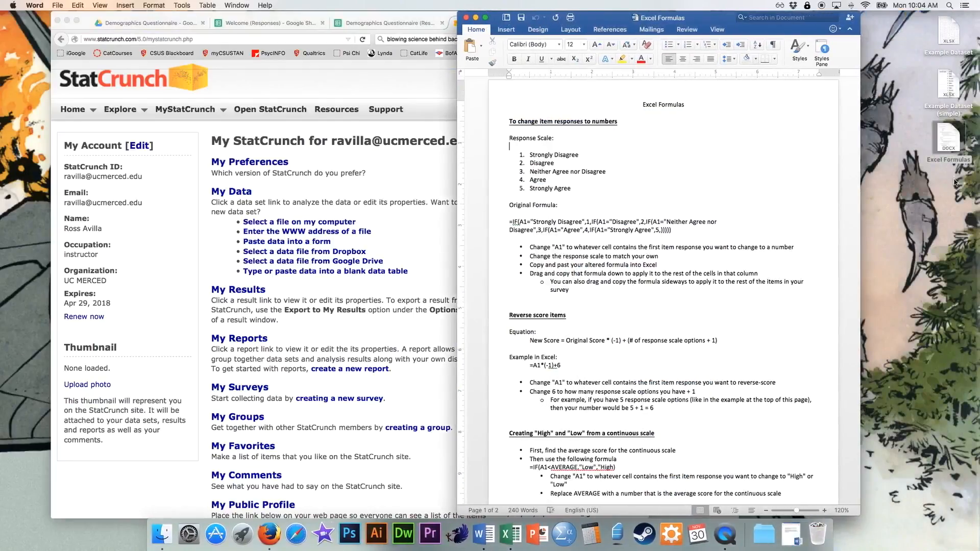
double_click(944, 28)
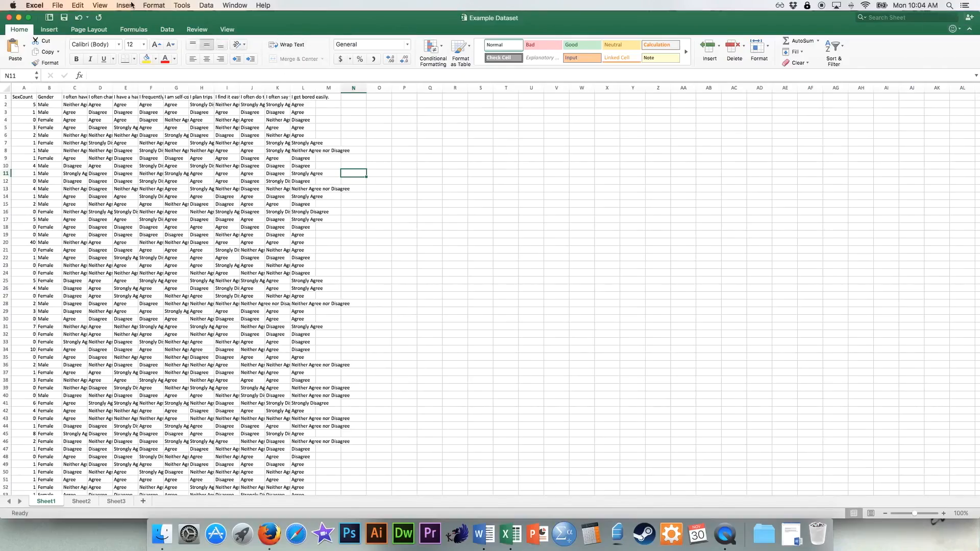
click(105, 6)
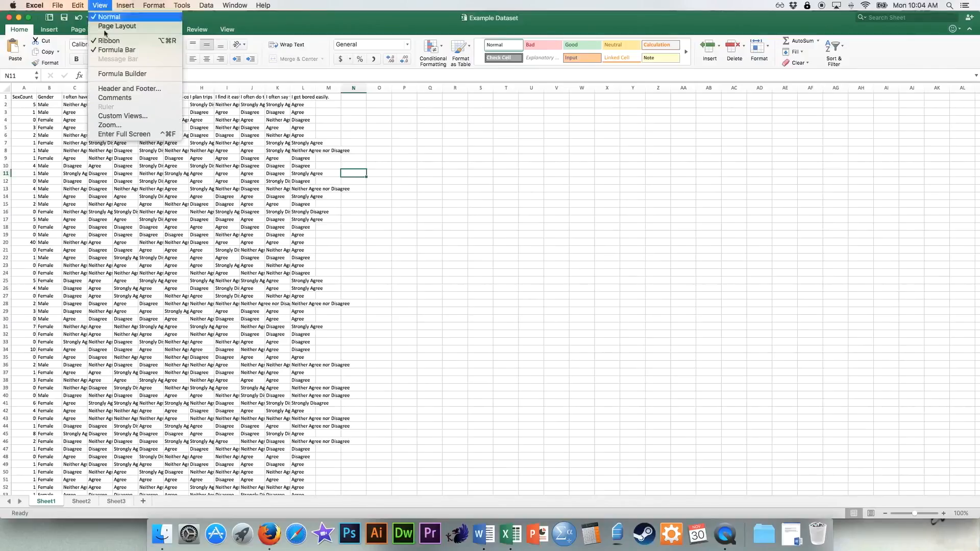
click(117, 125)
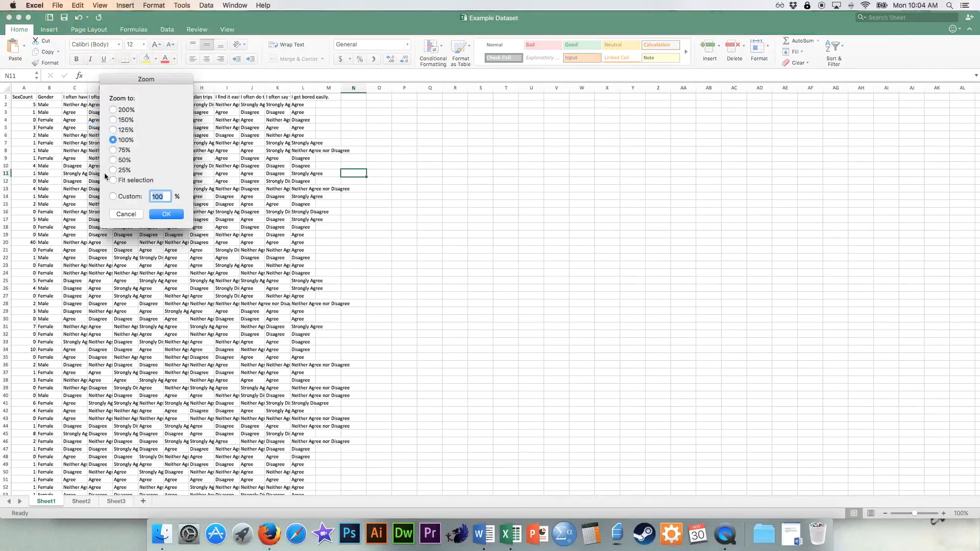
click(113, 120)
click(167, 215)
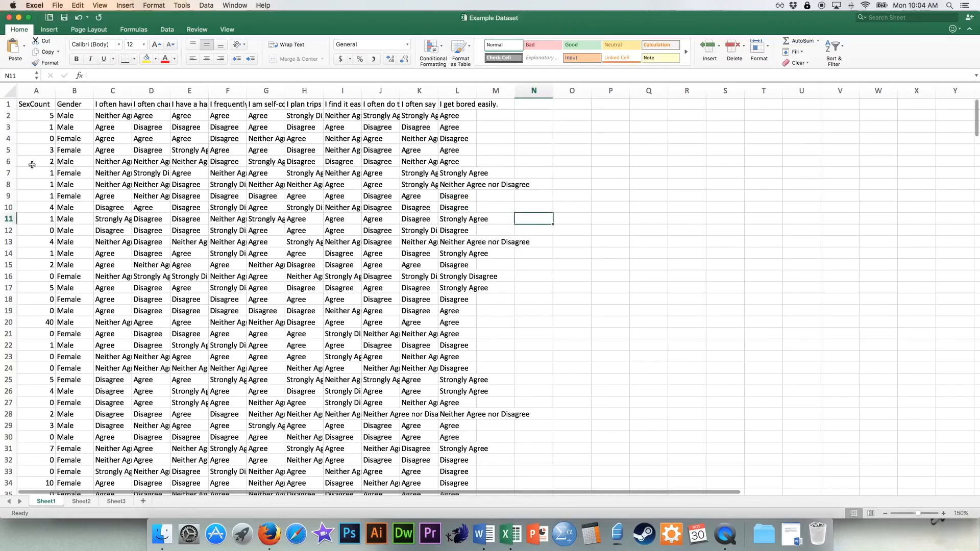
Highlight the headers from Gender to "I get bored easily.", examine the first survey item, and highlight the first eight SexCount values
drag(256, 116, 234, 109)
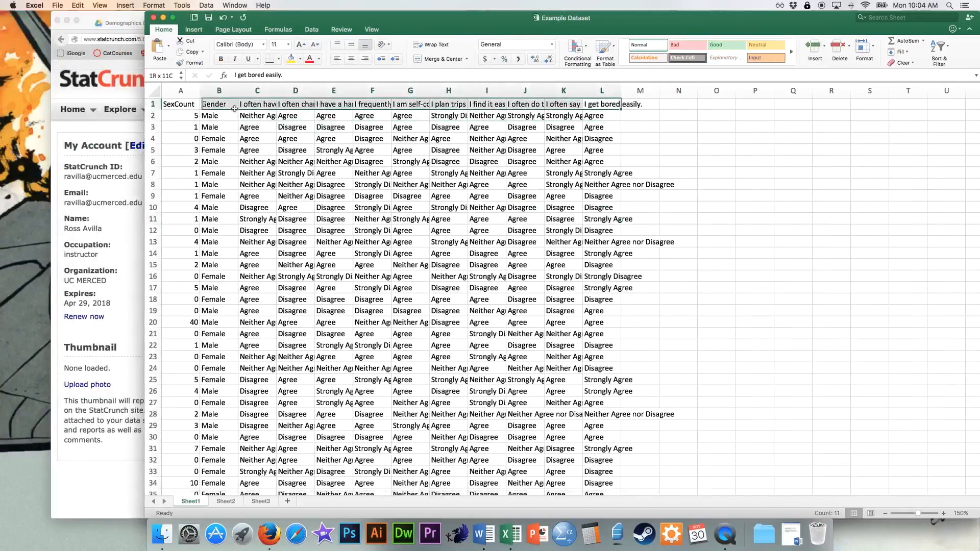
click(256, 105)
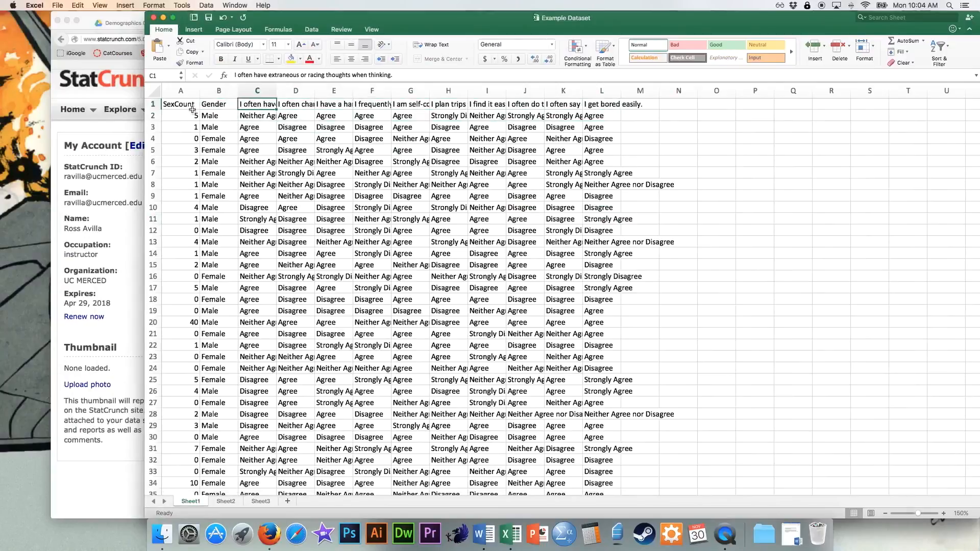
drag(192, 115, 181, 196)
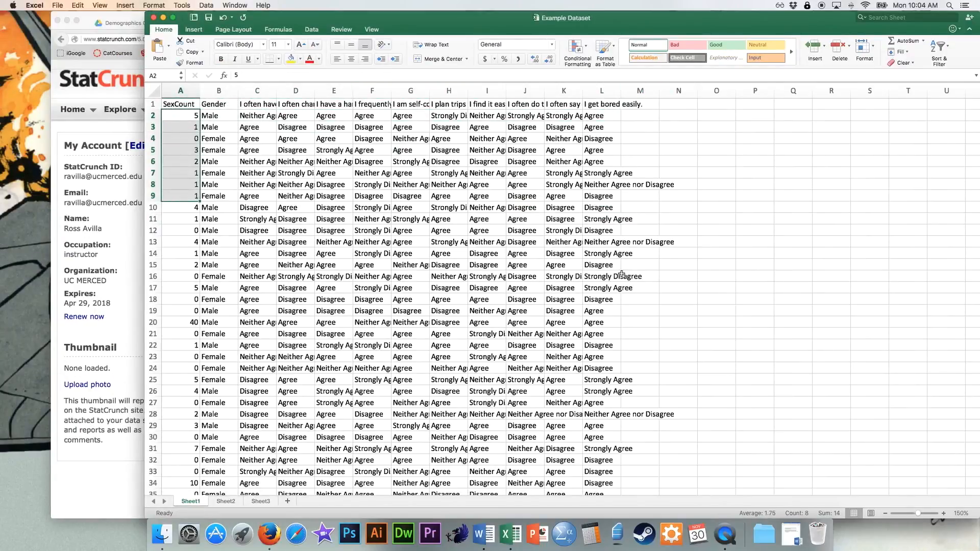
click(247, 151)
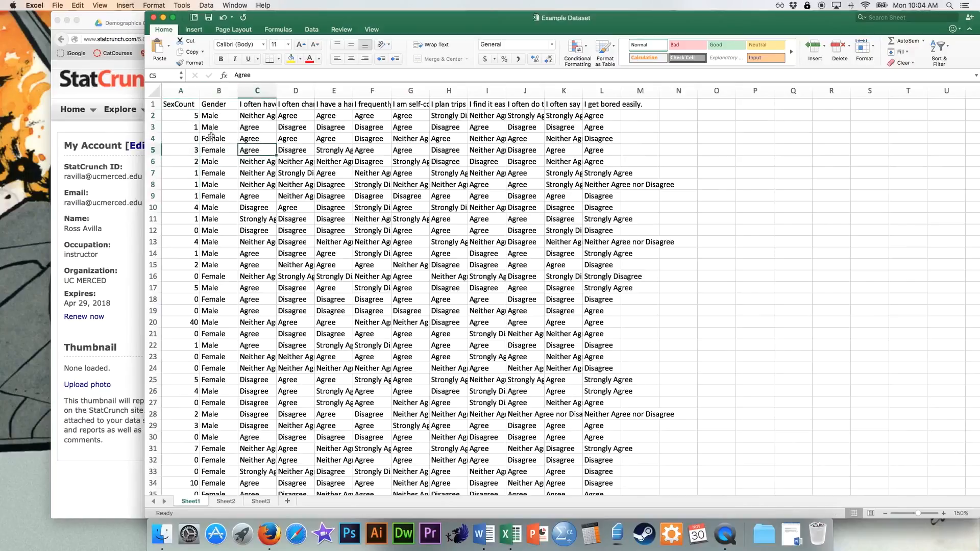
Delete the Gender column from the Example Dataset sheet
right_click(216, 92)
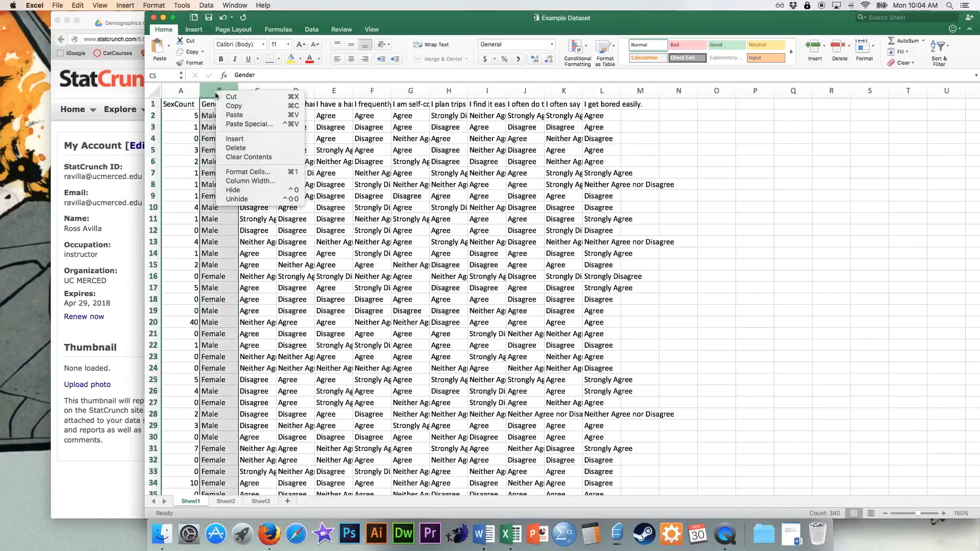
click(243, 151)
click(304, 149)
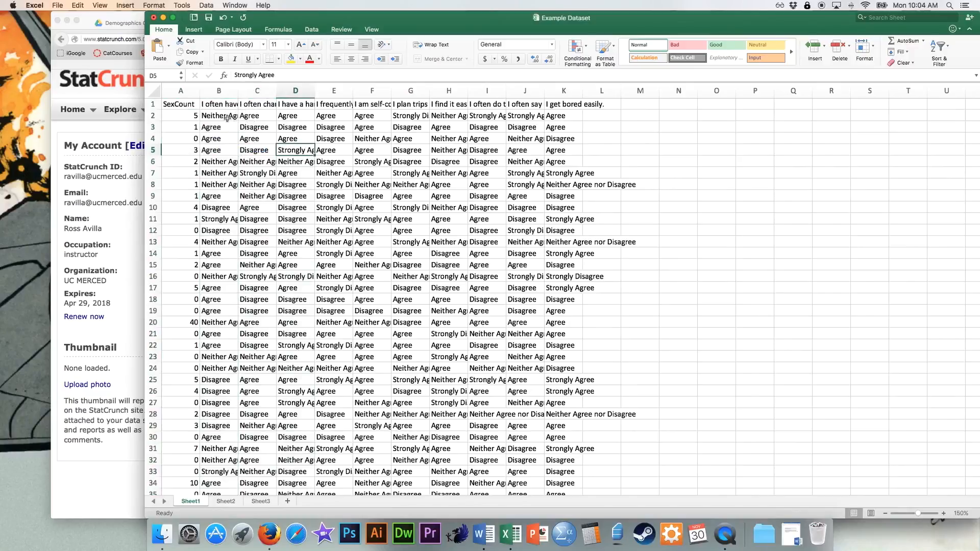
Highlight the ten survey item headers and their responses through row 20, and place the Excel Formulas document beside the dataset
drag(222, 104, 554, 97)
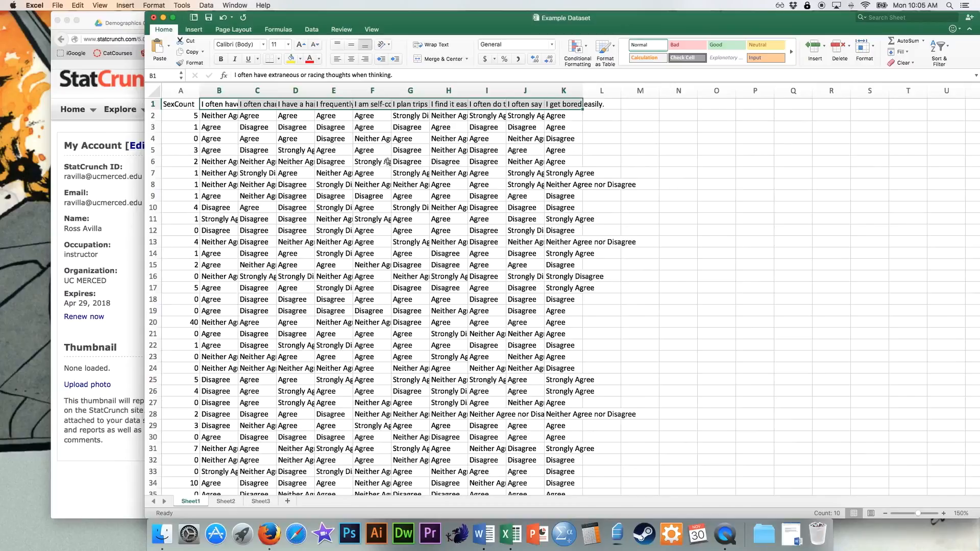
drag(207, 117, 581, 326)
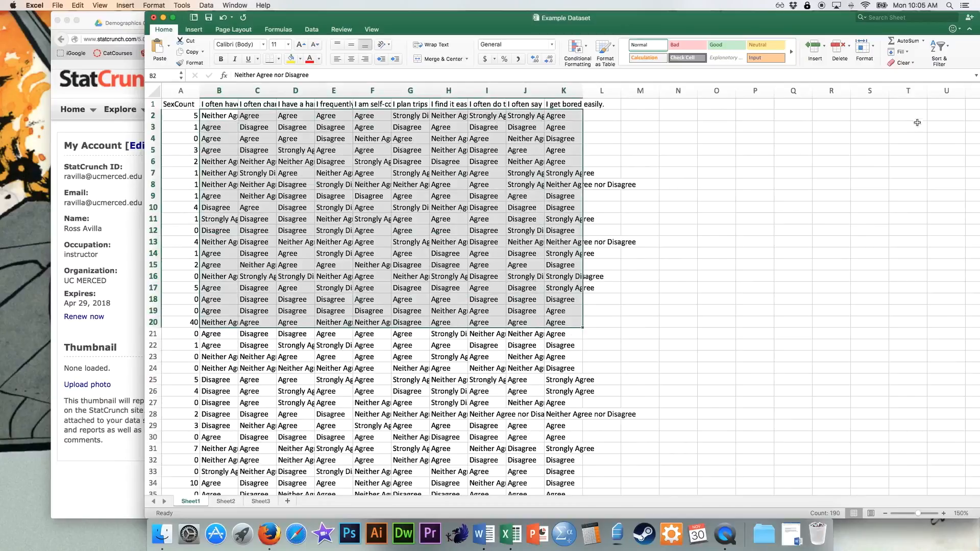
key(alt+super+Left)
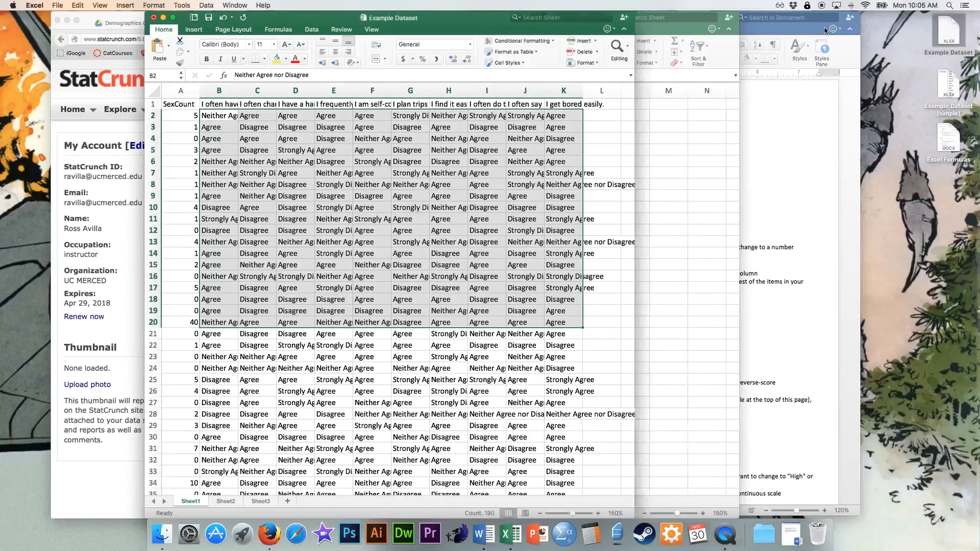
click(799, 205)
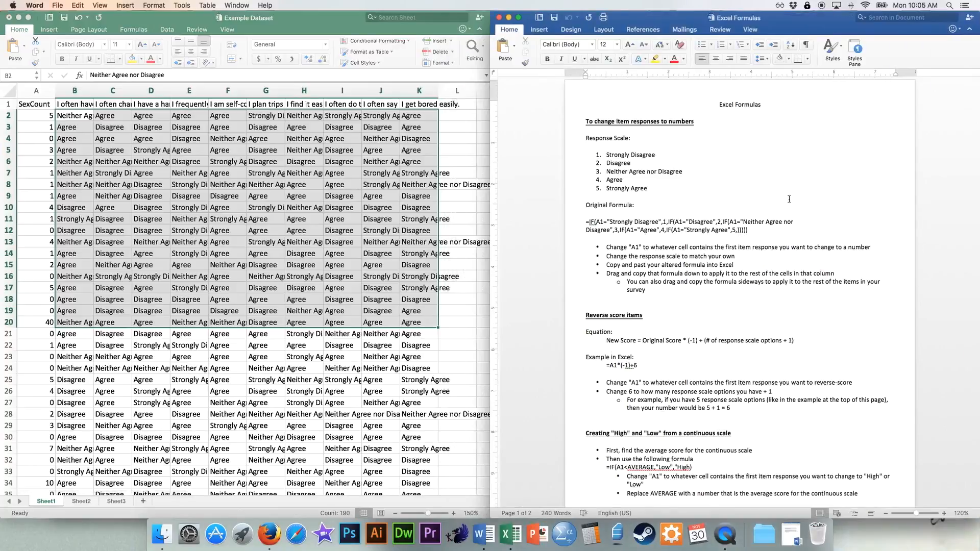
Examine the five-point response scale and the original IF formula in the Excel Formulas document alongside the dataset's text responses
drag(648, 192, 607, 154)
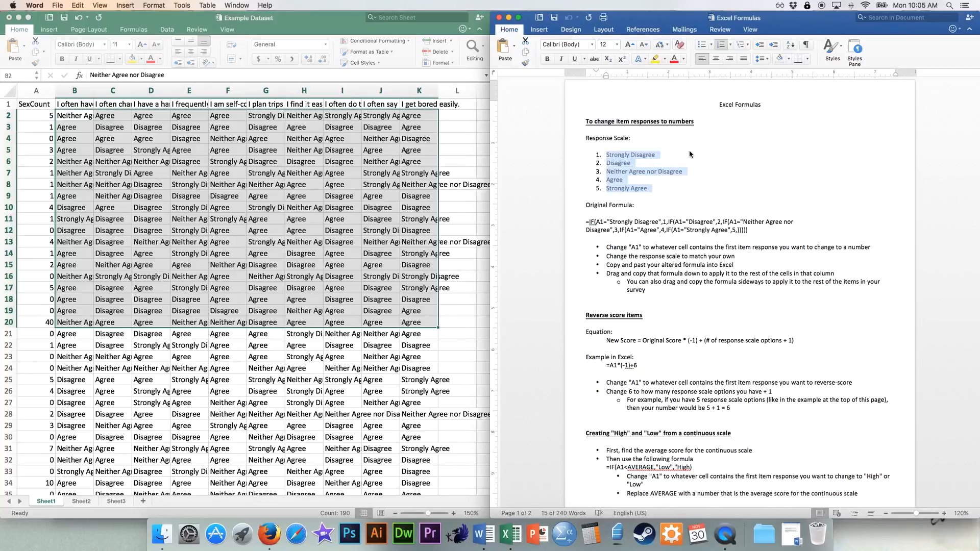
click(420, 159)
drag(490, 155, 562, 156)
click(607, 214)
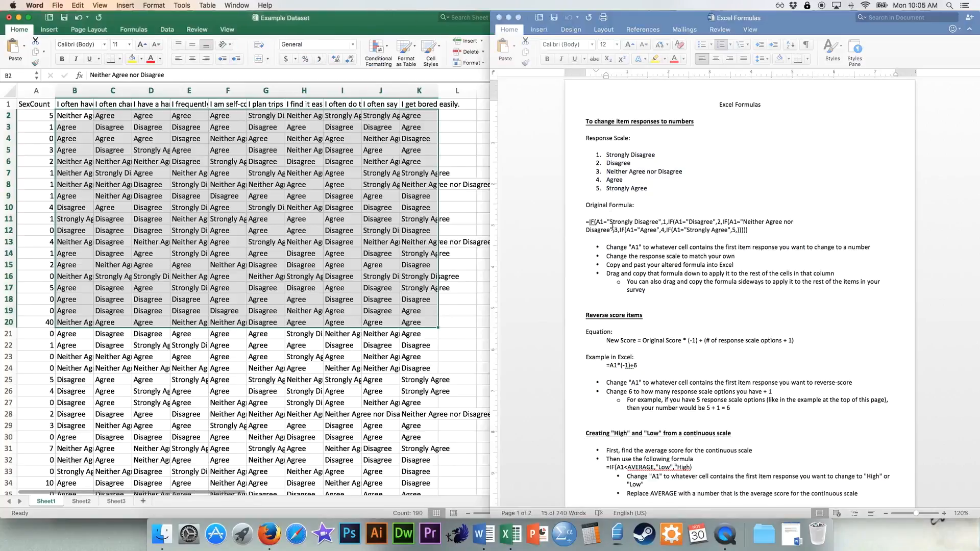
drag(588, 222, 748, 230)
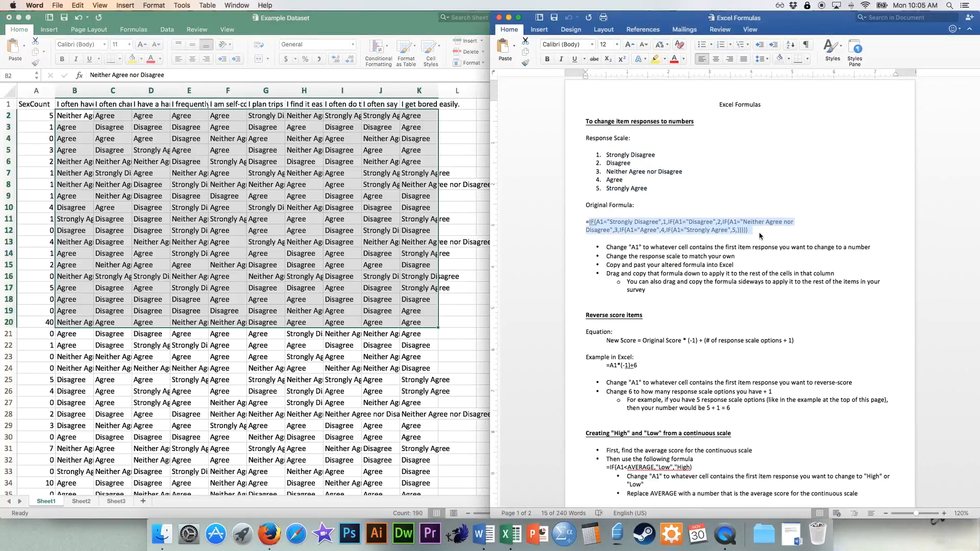
click(403, 194)
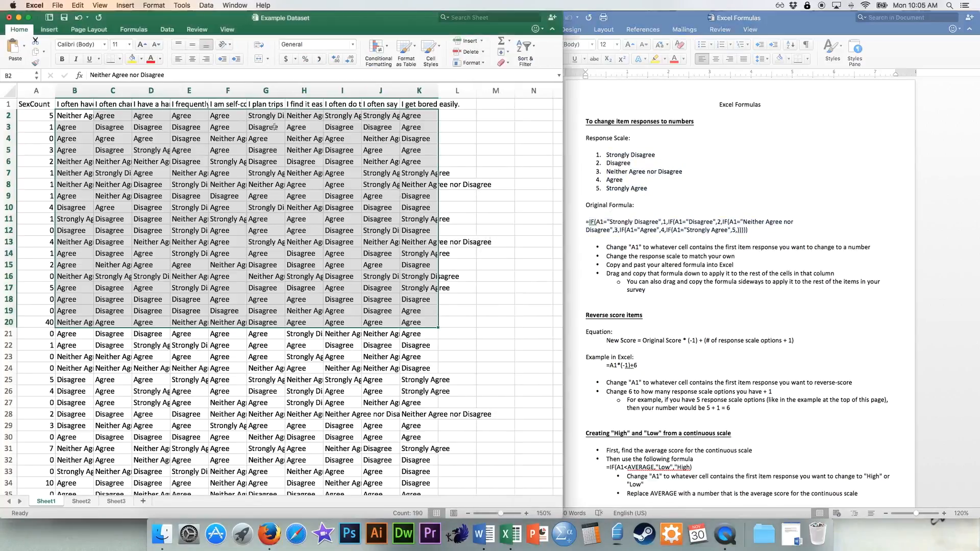
click(397, 231)
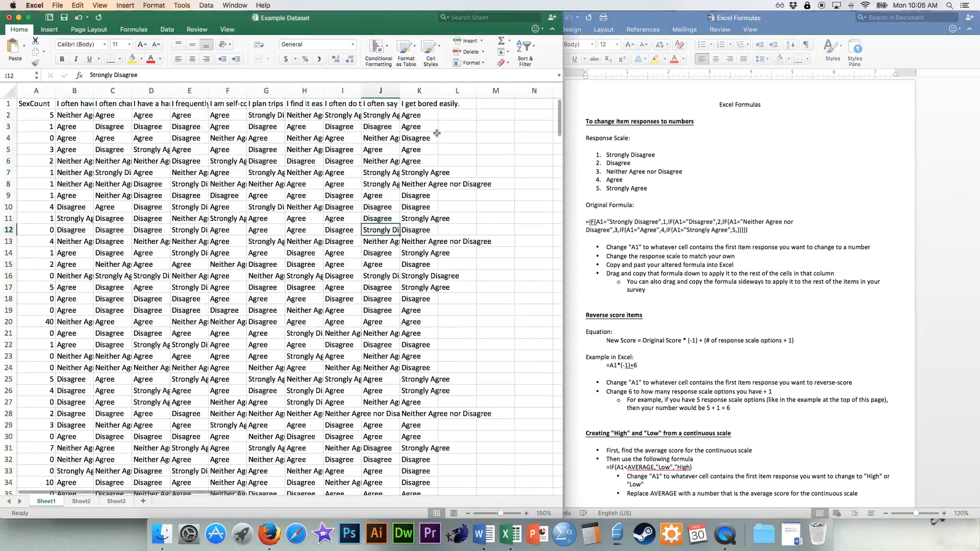
click(611, 158)
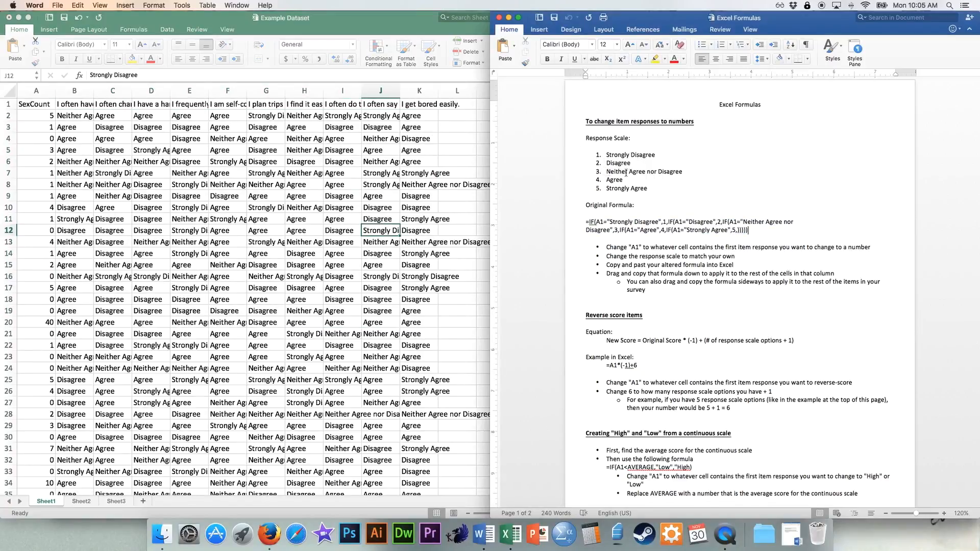
click(603, 181)
triple_click(612, 189)
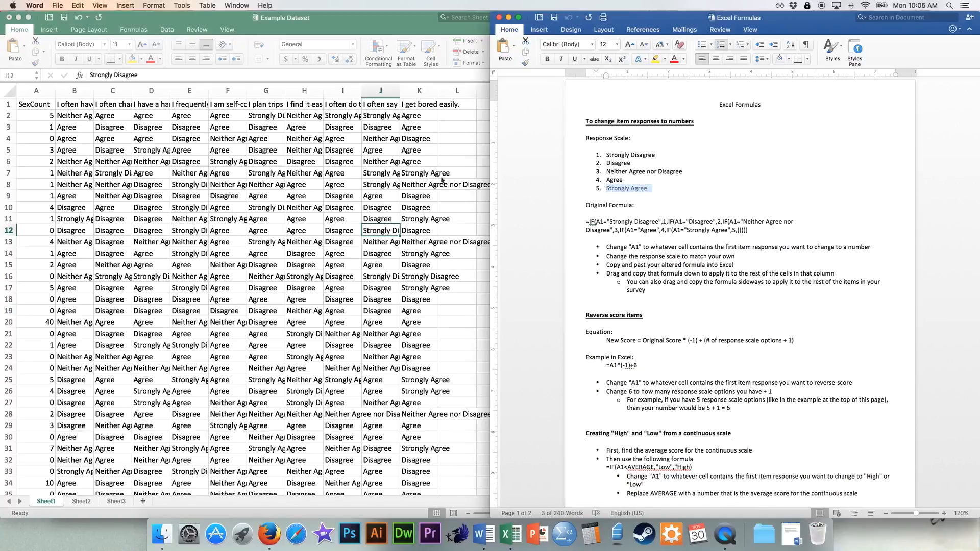
Copy the first survey item's header from B1 into M1 of the dataset
click(351, 156)
click(458, 116)
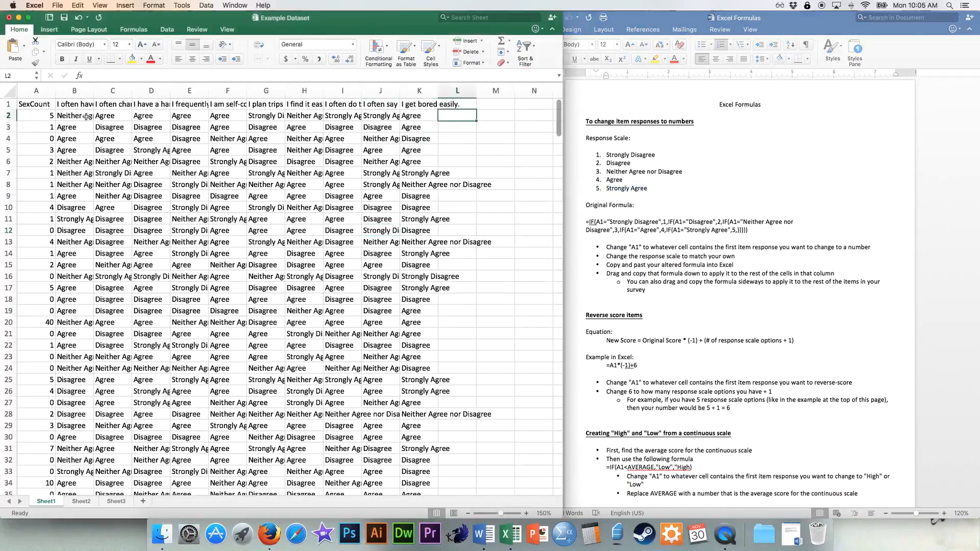
click(71, 105)
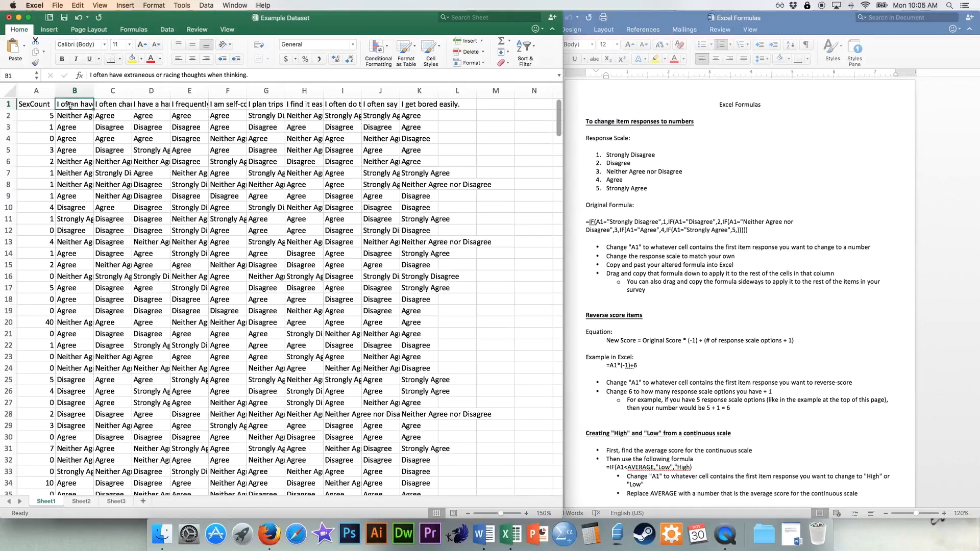
click(70, 117)
click(57, 105)
key(super+c)
click(484, 106)
key(super+v)
Enter the numeric codes 3, 4, 4, 4, 3, 3, 3 for the first item's responses in cells M2 through M8
click(497, 117)
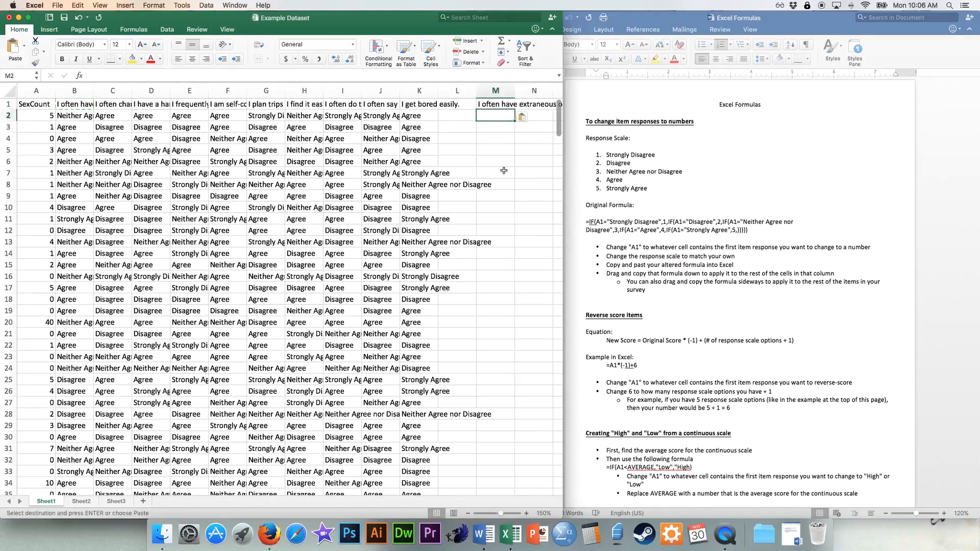
text(3)
key(Return)
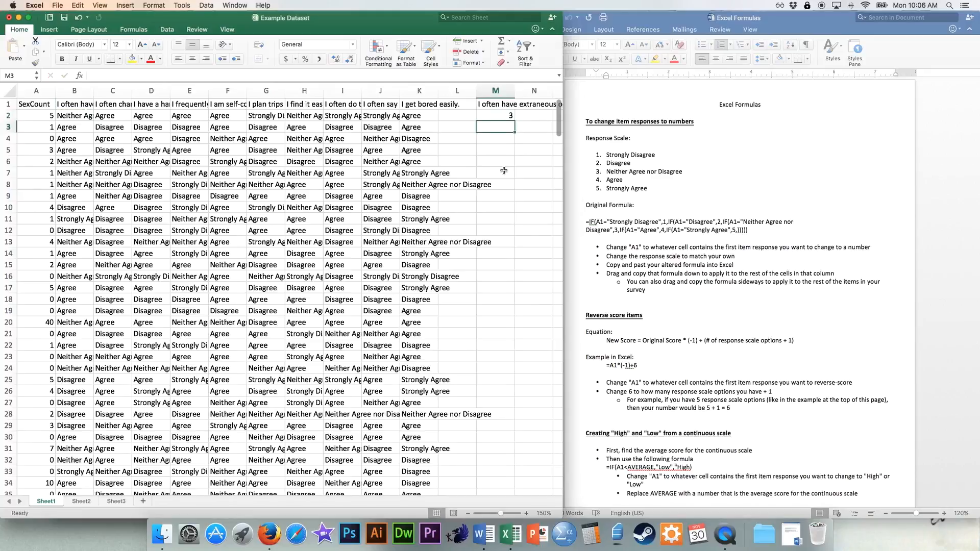
text(4)
key(Return)
text(4)
key(Return)
text(4)
key(Return)
key(Return)
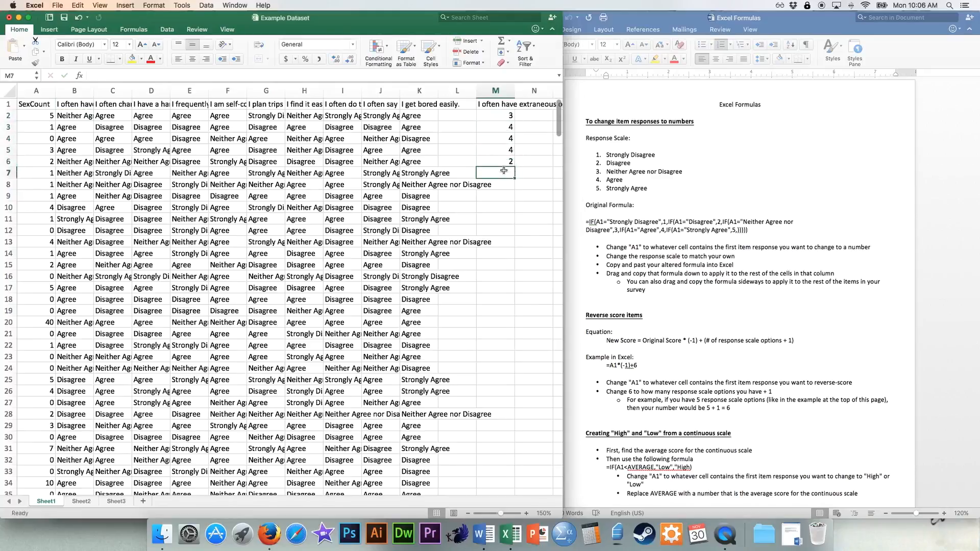
key(Up)
text(3)
key(Return)
text(3)
key(Return)
text(3)
key(Return)
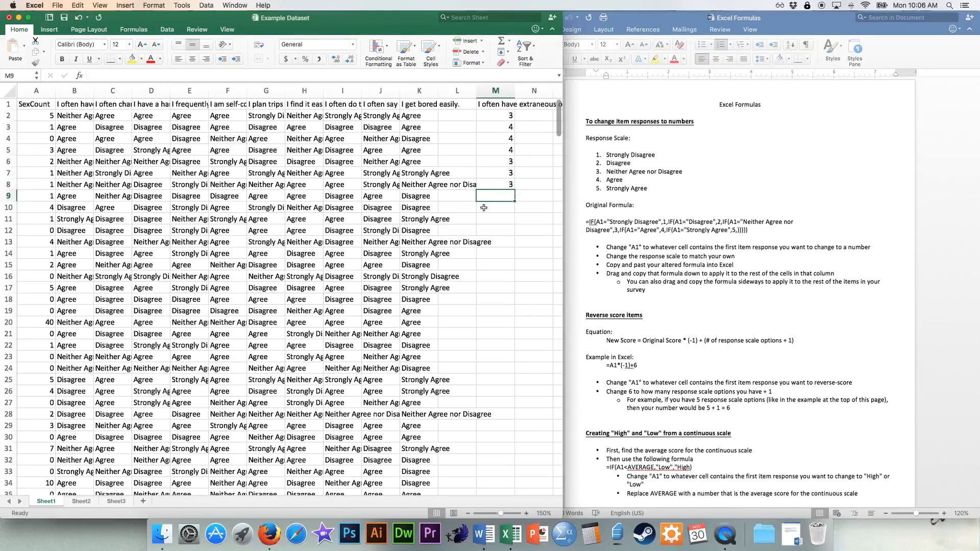
Examine the original IF formula in the Excel Formulas document and match its response labels with the five-point response scale
click(609, 221)
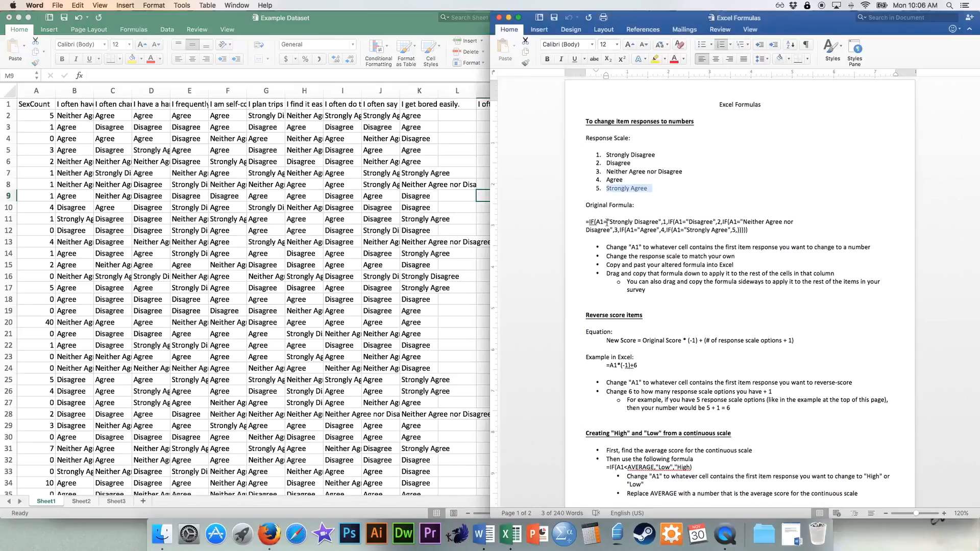
drag(586, 221, 799, 229)
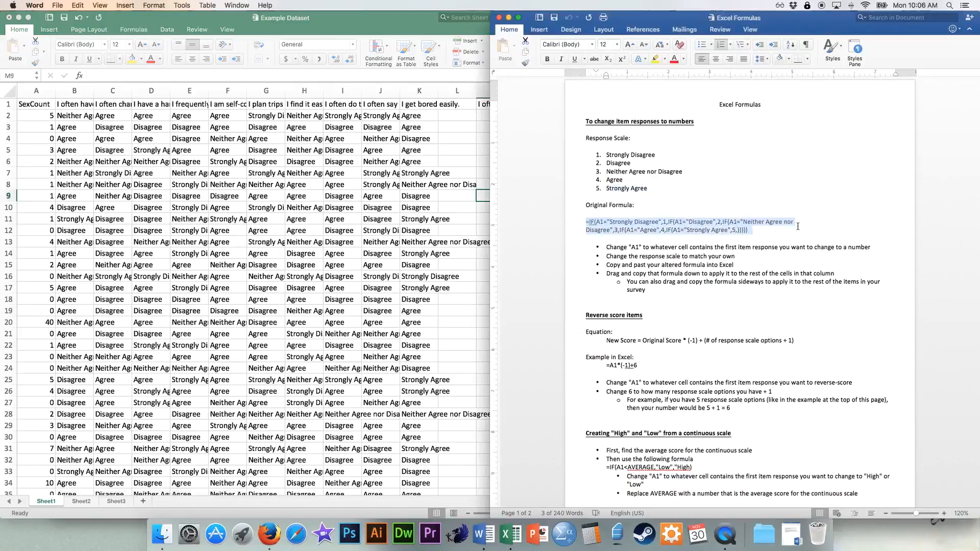
click(641, 235)
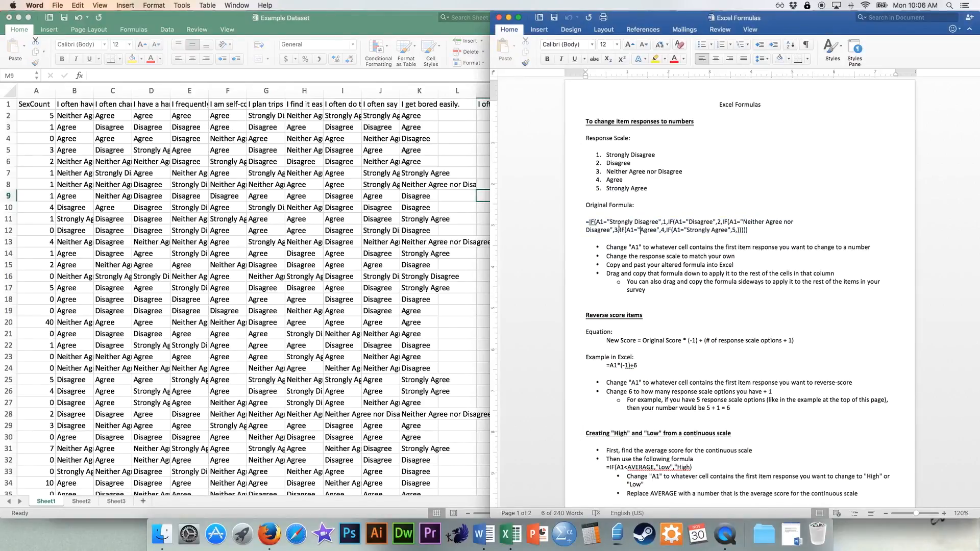
drag(610, 222, 657, 225)
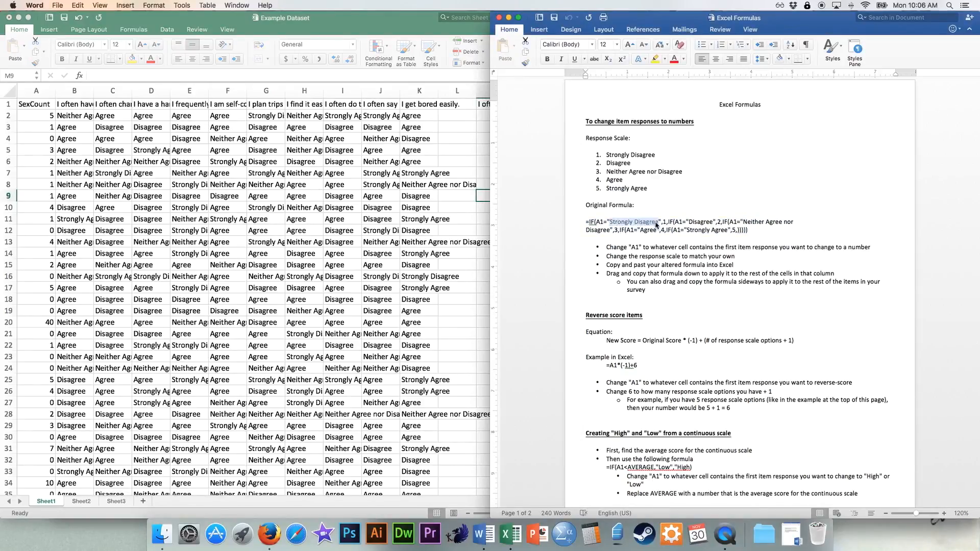
double_click(696, 222)
drag(745, 221, 607, 231)
drag(687, 231, 718, 231)
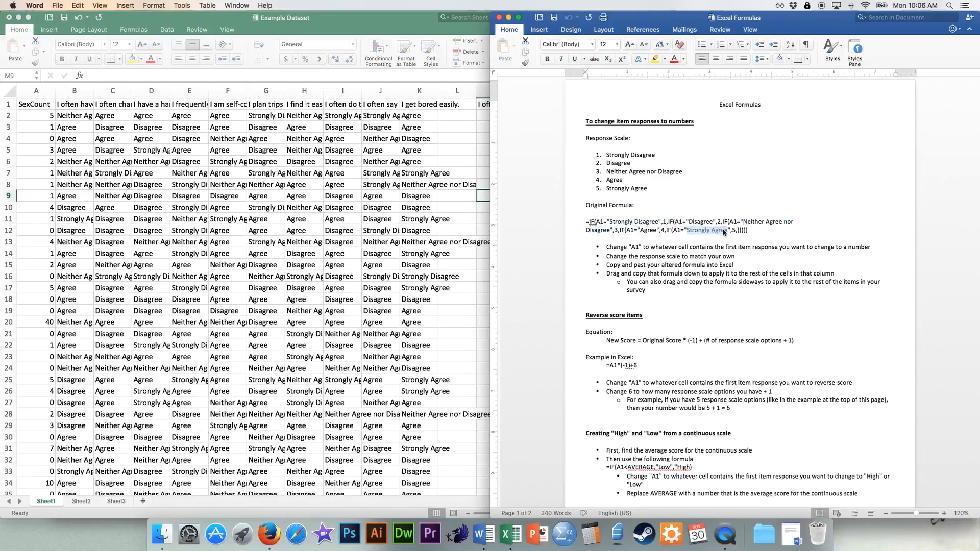
drag(654, 190, 590, 152)
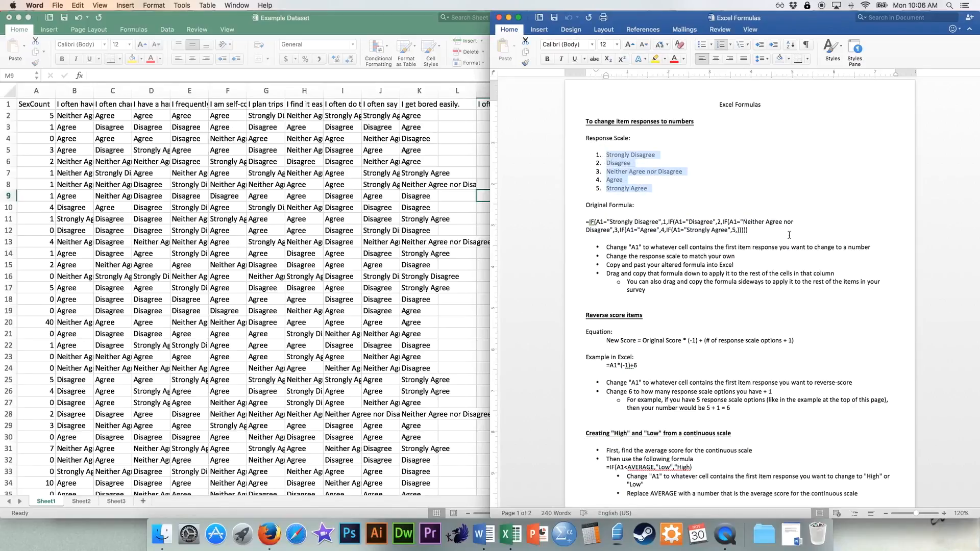
click(669, 190)
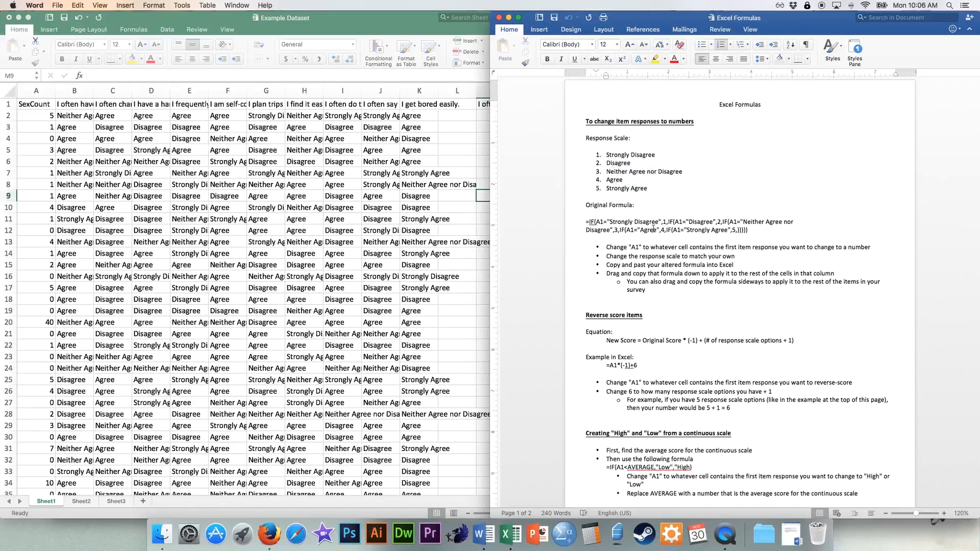
Review the formula's response labels and A1 reference, and locate the first item response in cell B2 of the dataset
drag(609, 222, 658, 222)
double_click(703, 222)
drag(745, 222, 607, 234)
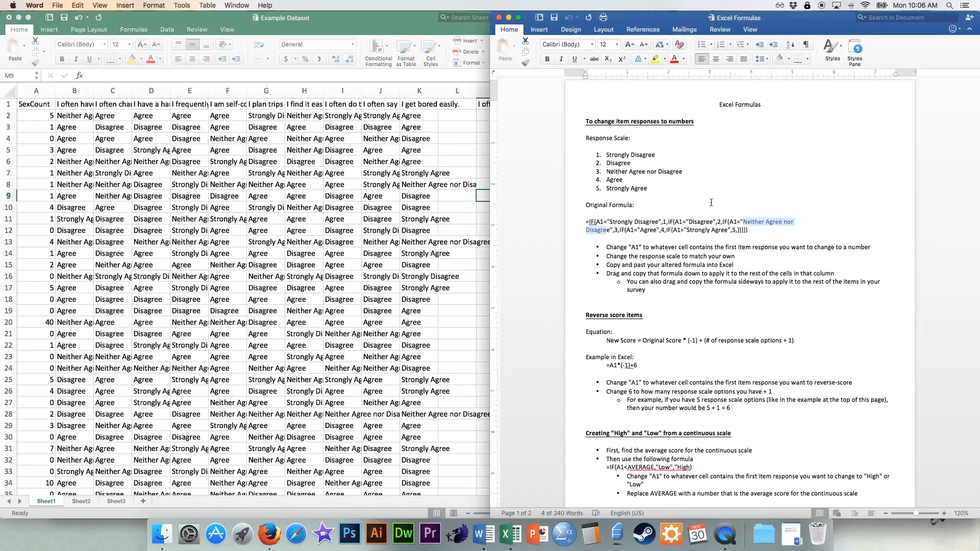
drag(631, 248, 640, 248)
drag(595, 223, 605, 222)
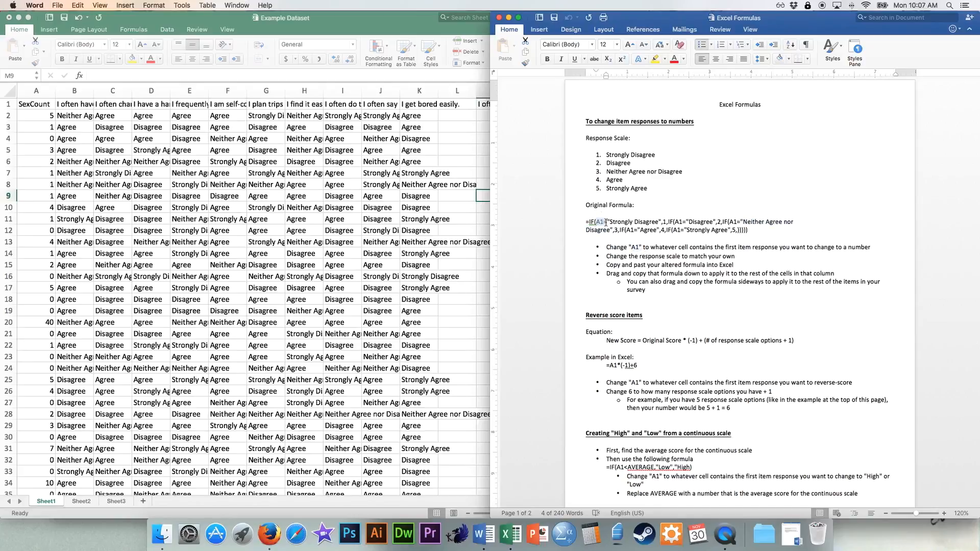
click(416, 186)
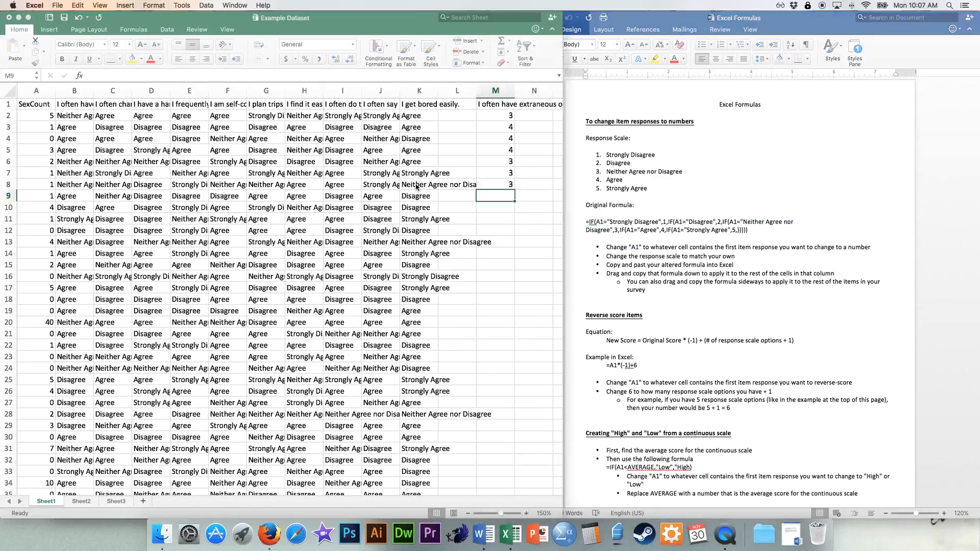
click(80, 118)
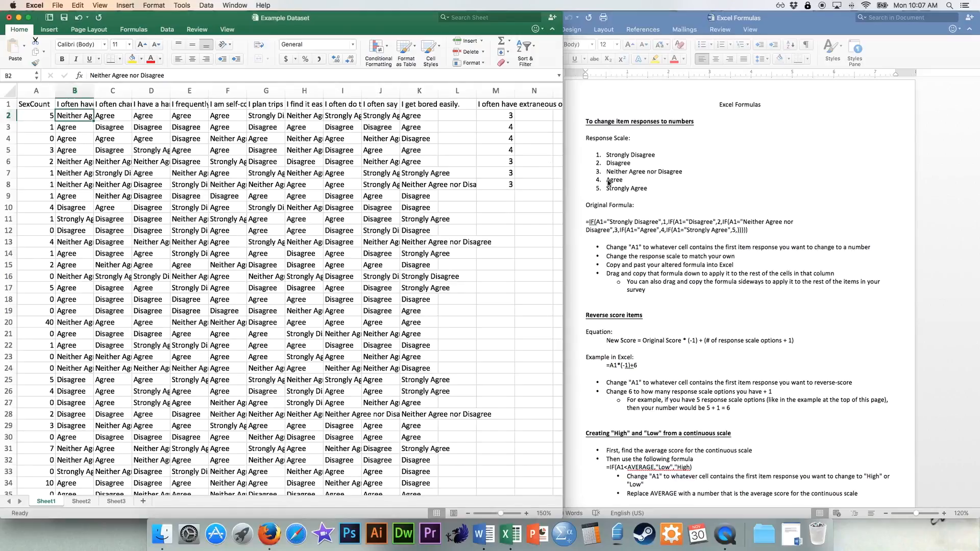
Duplicate the original IF formula below itself in the Excel Formulas document, separated by a blank line
click(686, 214)
drag(775, 233, 572, 223)
key(super+c)
click(773, 233)
key(Return)
key(Return)
key(super+v)
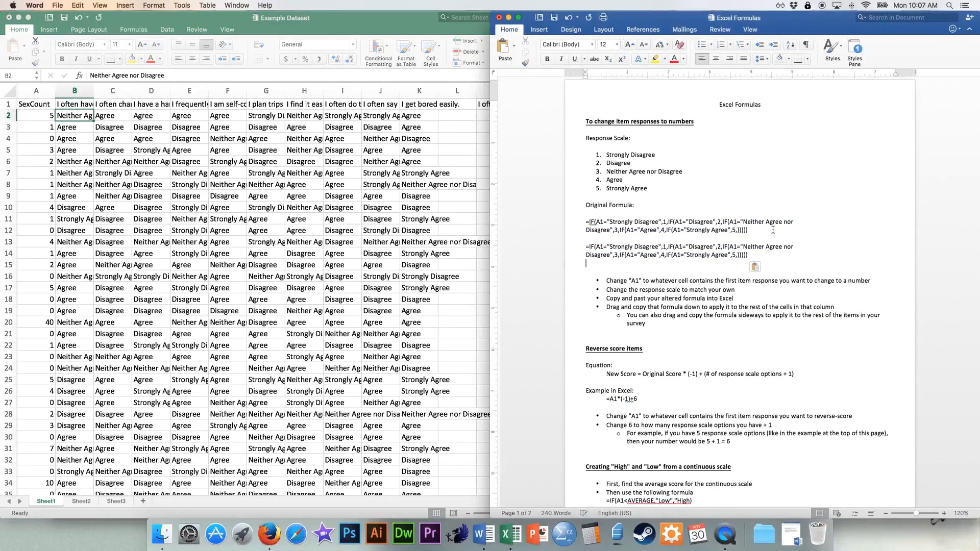
Replace all five A1 references in the duplicated formula with B2
double_click(599, 247)
text(B2)
drag(598, 247, 604, 247)
key(ctrl+c)
double_click(681, 246)
key(ctrl+v)
double_click(733, 247)
key(ctrl+v)
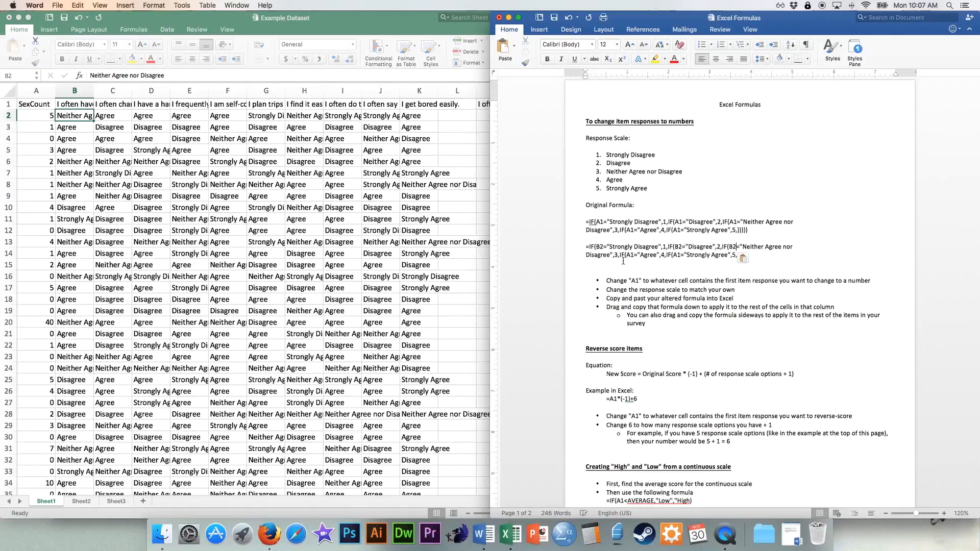
double_click(629, 254)
key(ctrl+v)
double_click(676, 254)
key(ctrl+v)
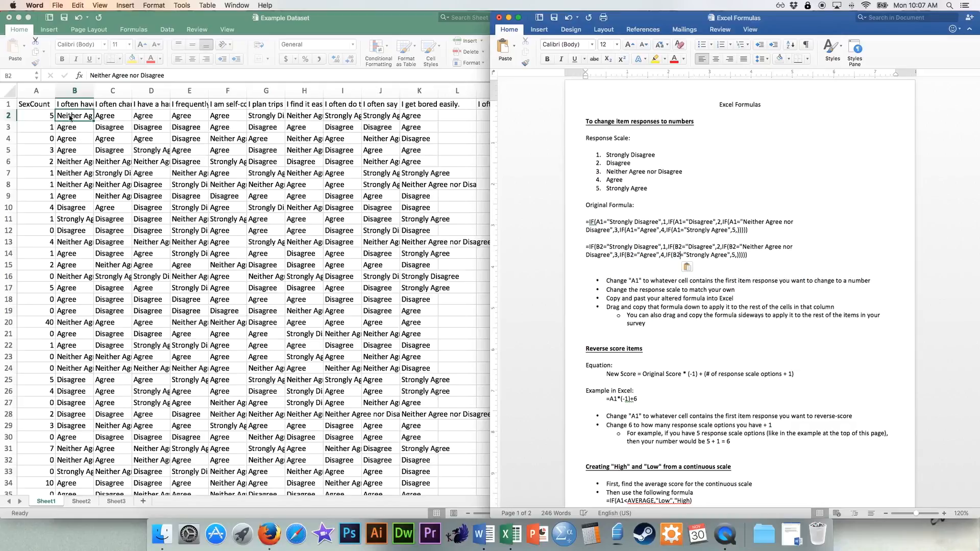
Copy the altered B2 formula from the document into cell M2 of the Example Dataset sheet
click(764, 260)
drag(773, 254, 586, 246)
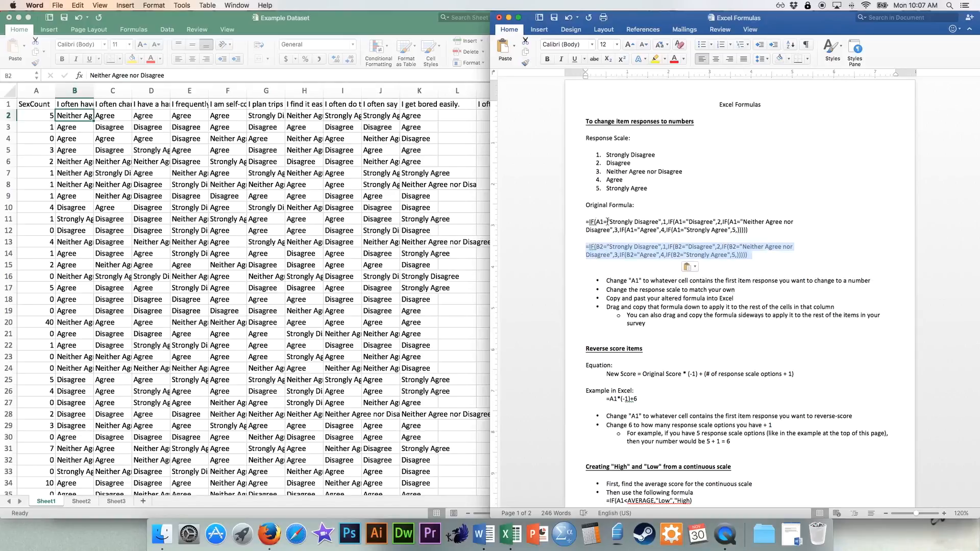
key(super+c)
click(452, 150)
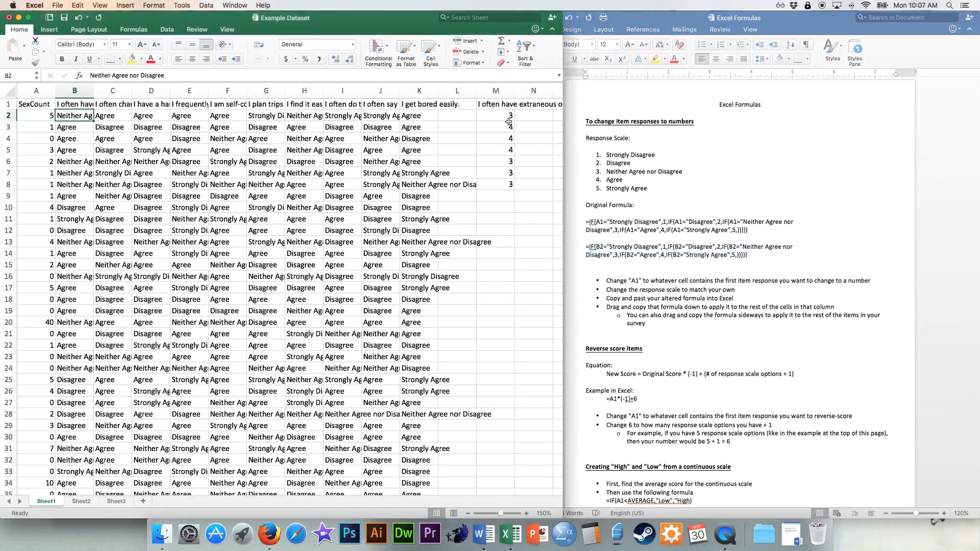
click(503, 116)
key(super+v)
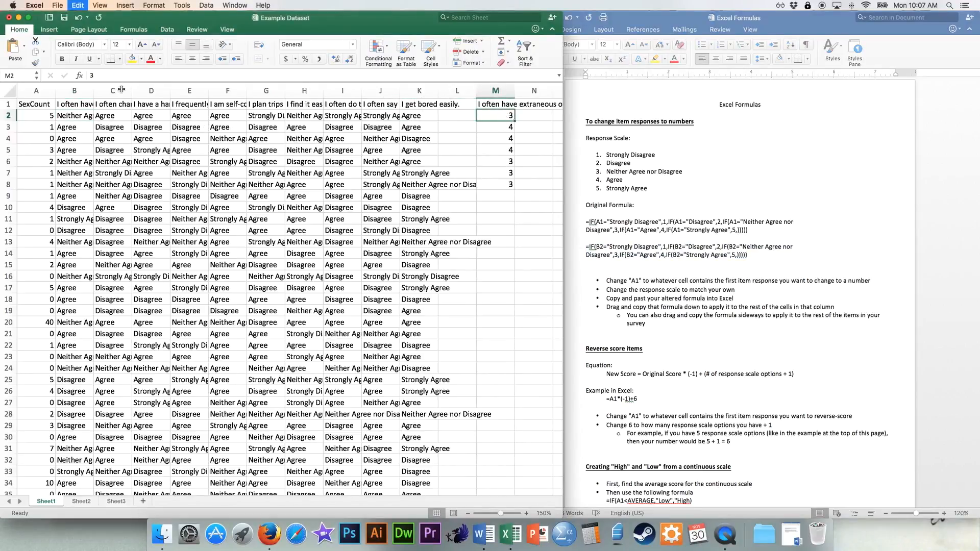
key(super+v)
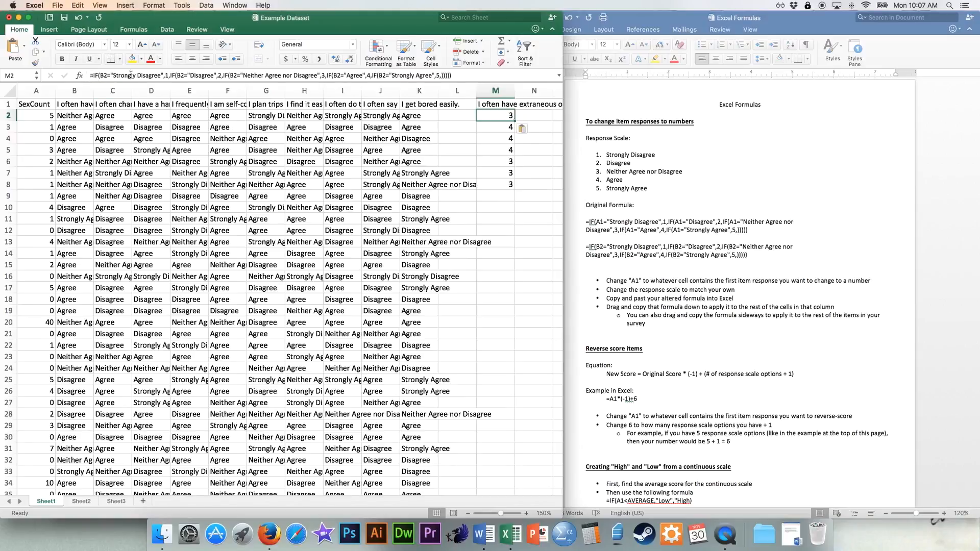
Fill the M2 formula down column M to cover every response row of the dataset
key(Down)
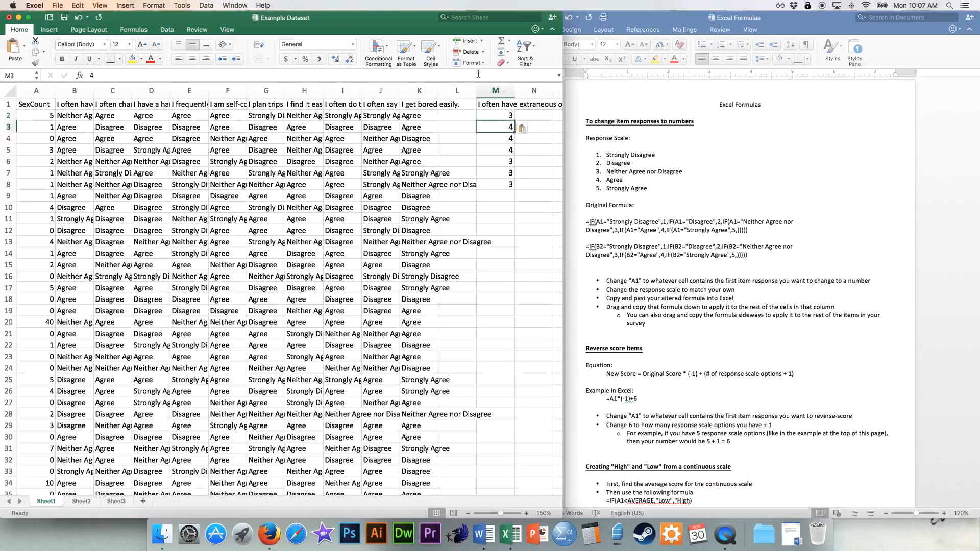
click(497, 114)
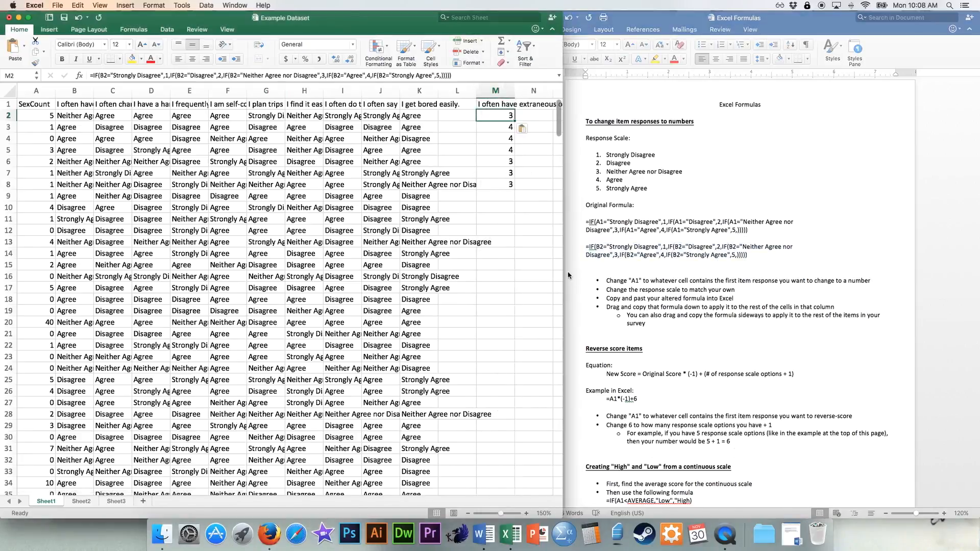
double_click(567, 273)
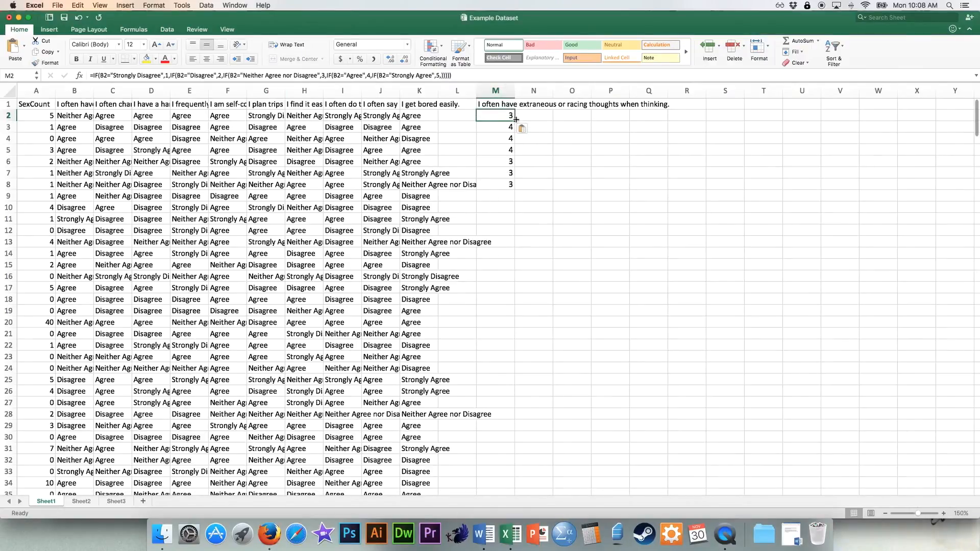
drag(515, 123, 516, 321)
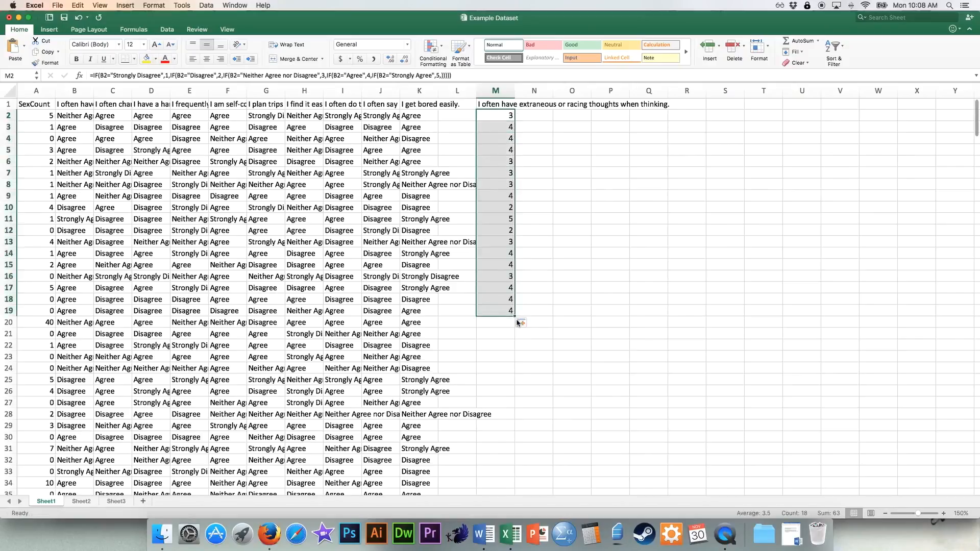
drag(515, 316, 546, 305)
click(573, 185)
scroll(574, 185, up, 20)
scroll(574, 185, up, 20)
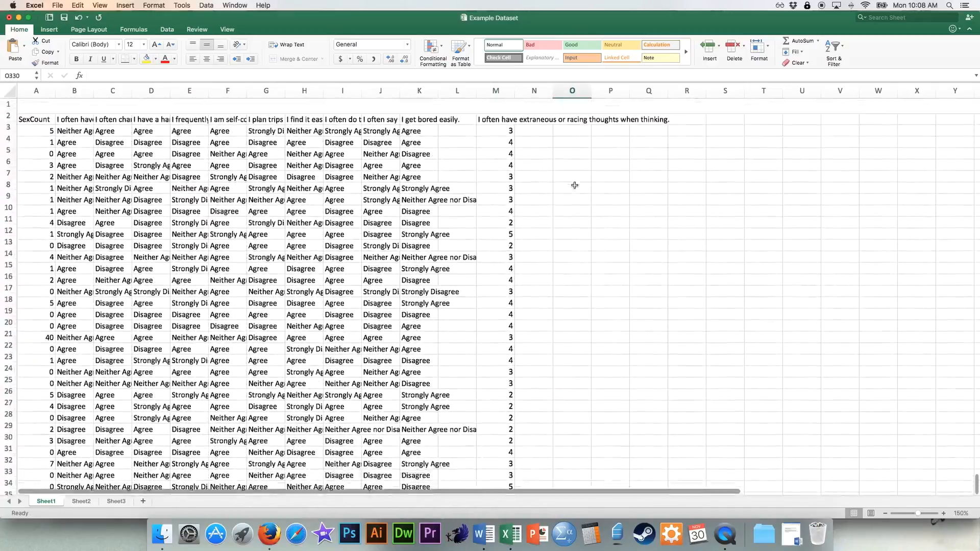
click(500, 117)
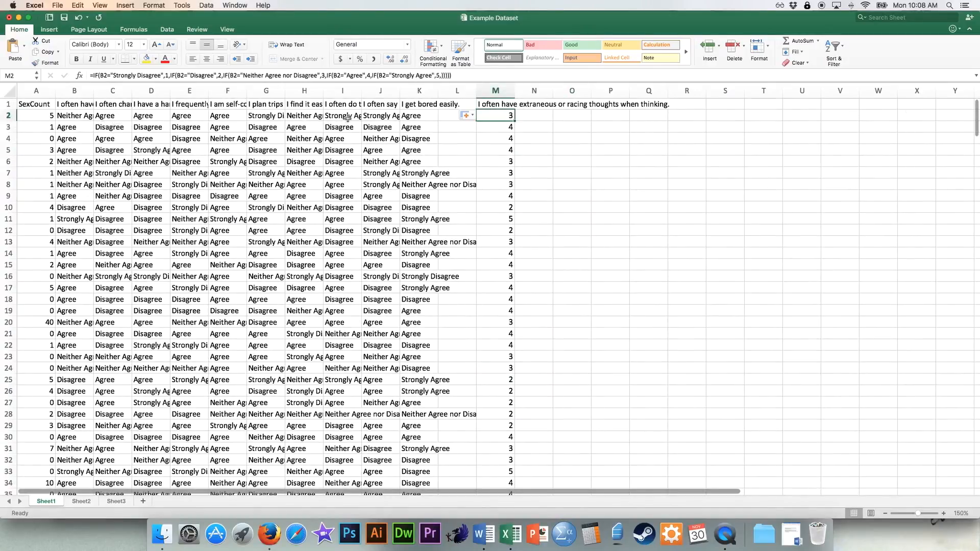
Copy the ten item headings from B1:K1 into row 1 starting at cell M1
drag(68, 105, 305, 100)
key(super+c)
click(493, 106)
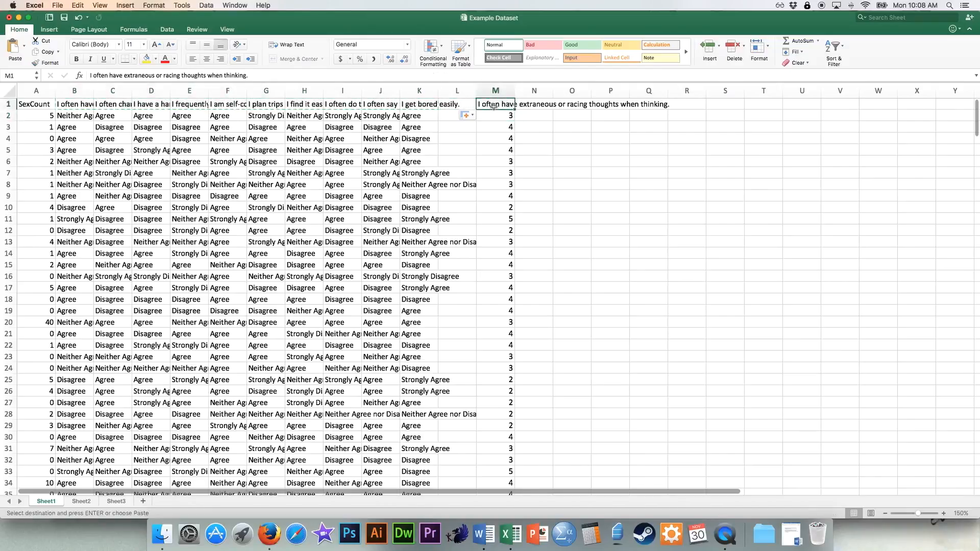
key(super+v)
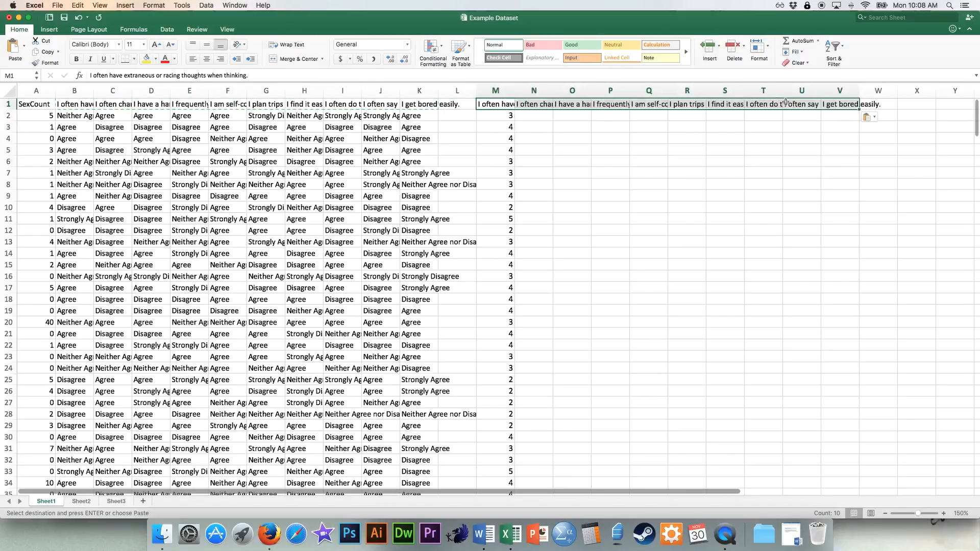
Fill the M2 formula across row 2 through column V, under the ten copied item headings
click(165, 139)
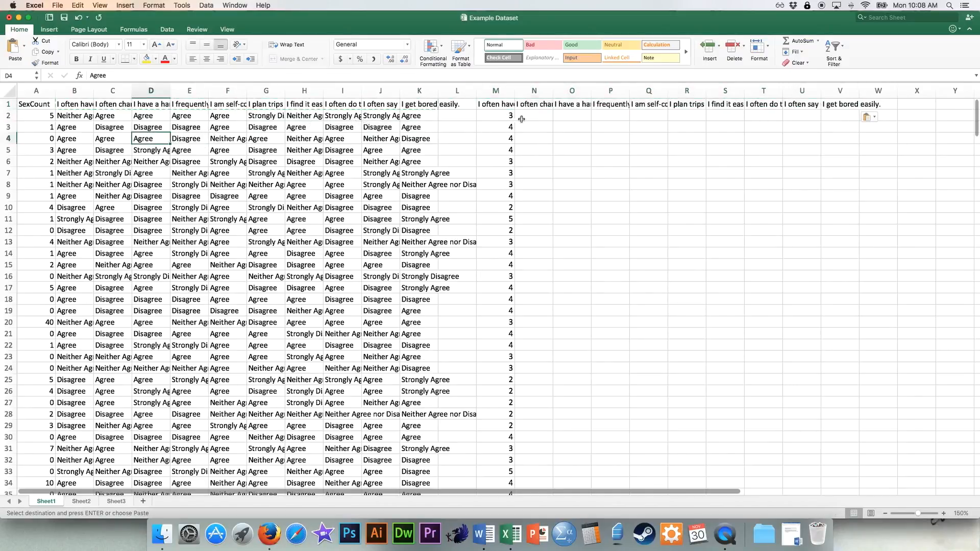
click(499, 116)
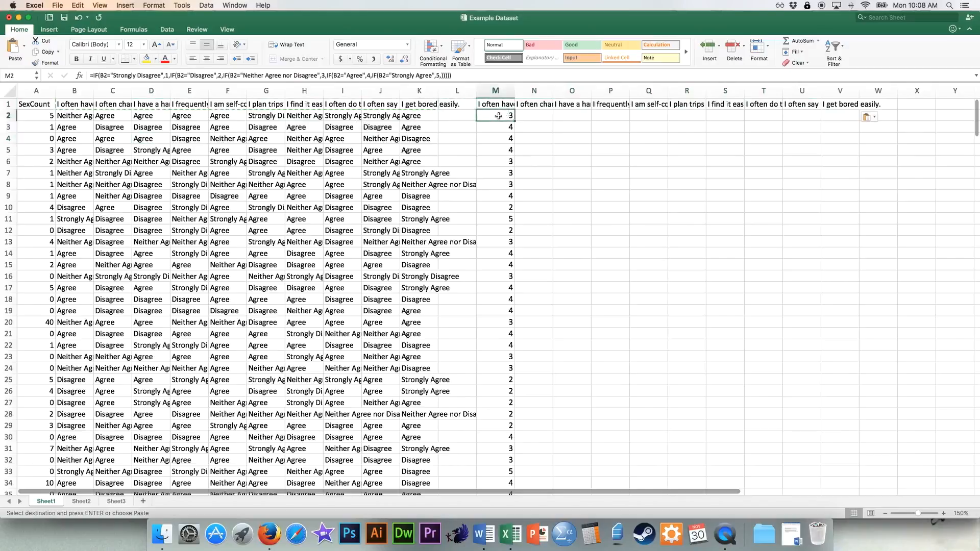
drag(514, 120, 855, 120)
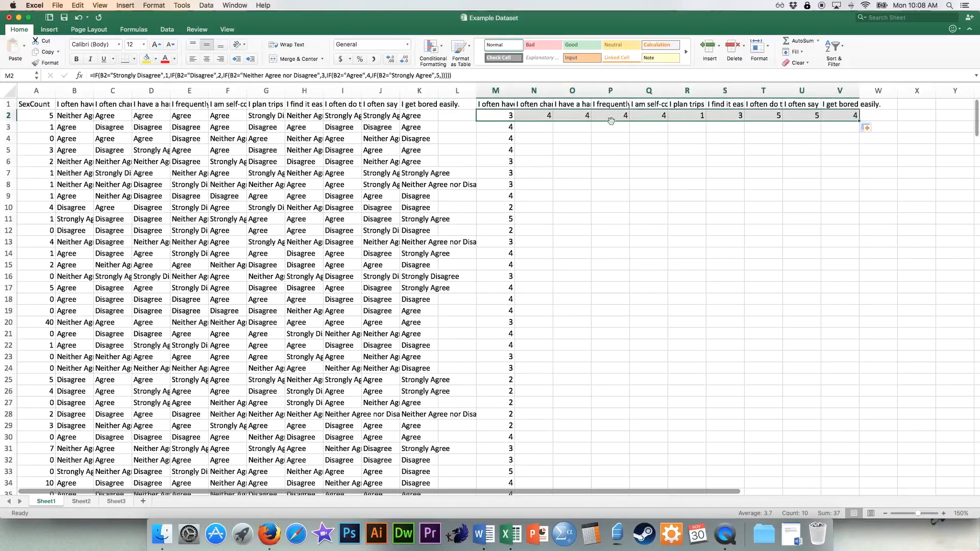
Copy the scoring formulas from N2:V2 down through row 340 so every survey response is converted to a number
click(266, 116)
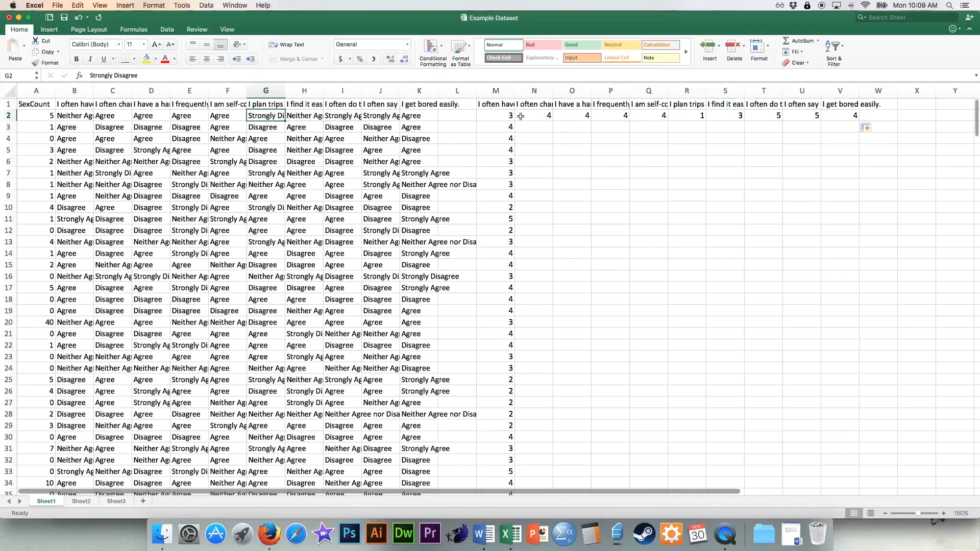
drag(519, 116, 840, 114)
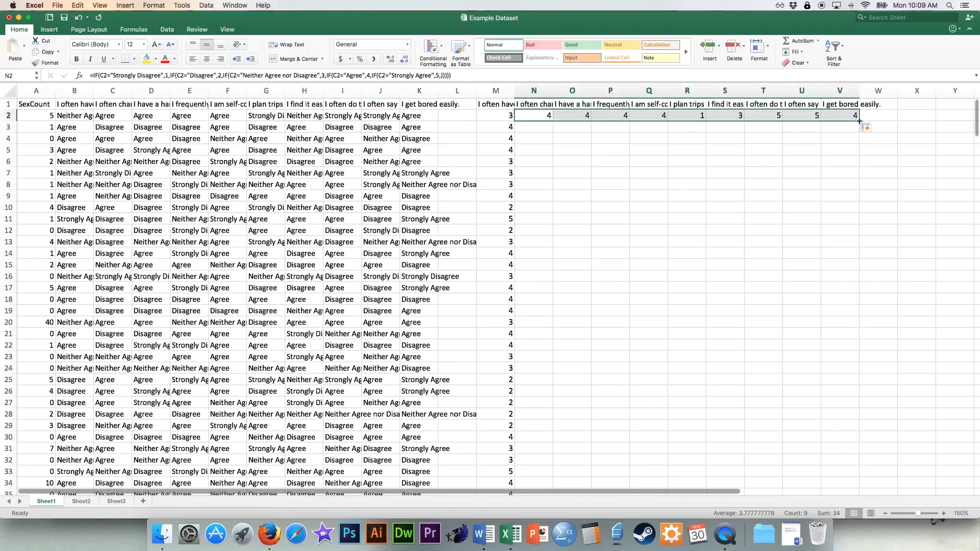
drag(858, 120, 878, 195)
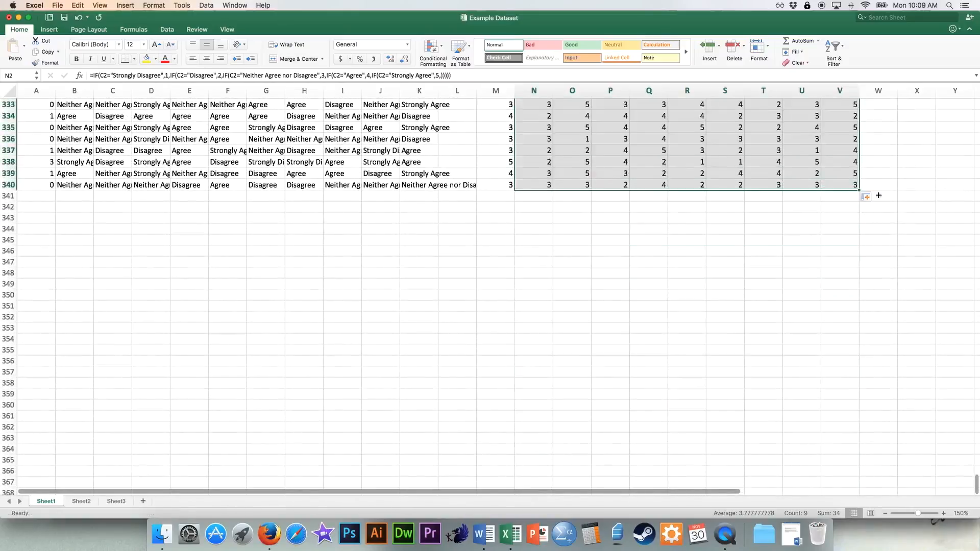
click(763, 228)
scroll(715, 204, up, 15)
scroll(713, 168, up, 20)
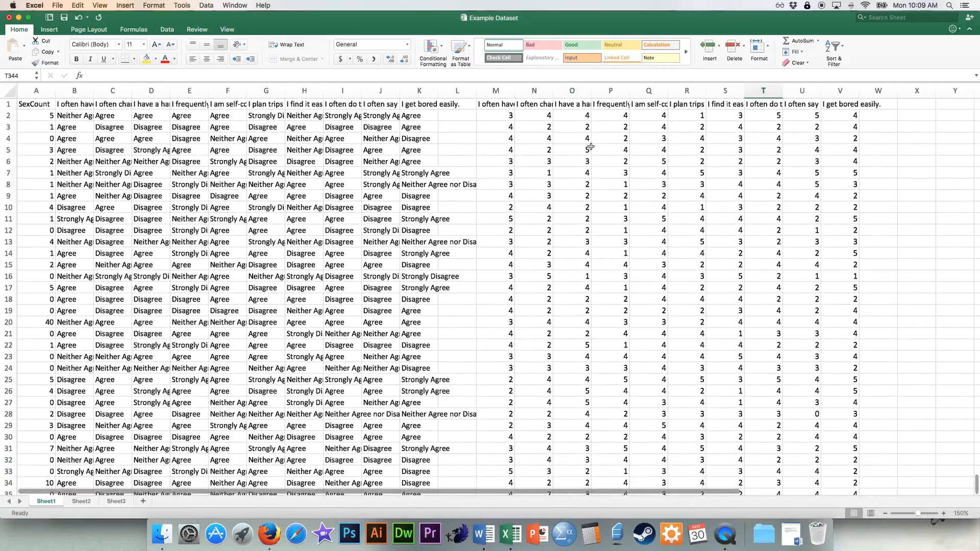
Read the numeric columns' item headers from M1 onward and prefix the "I am self-controlled." header in Q1 with "R:"
click(836, 138)
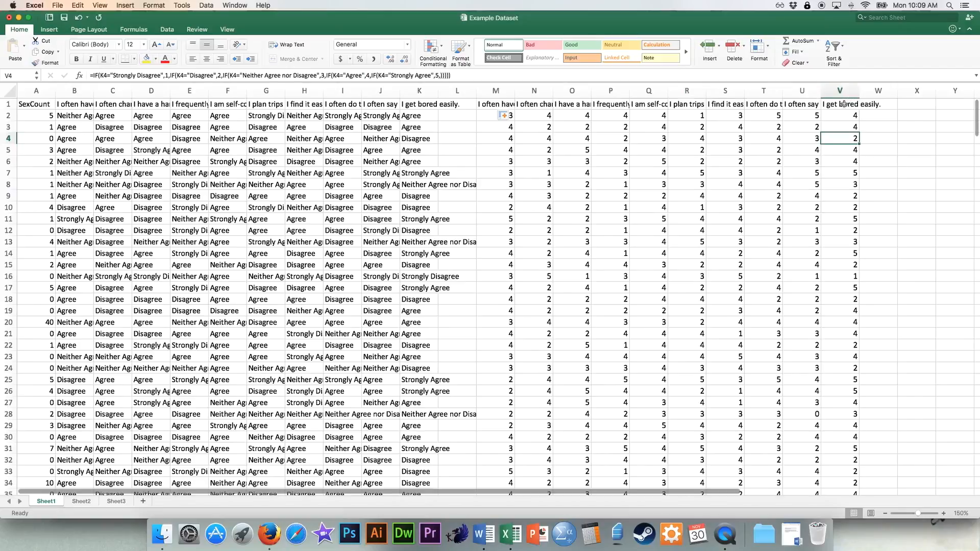
click(493, 106)
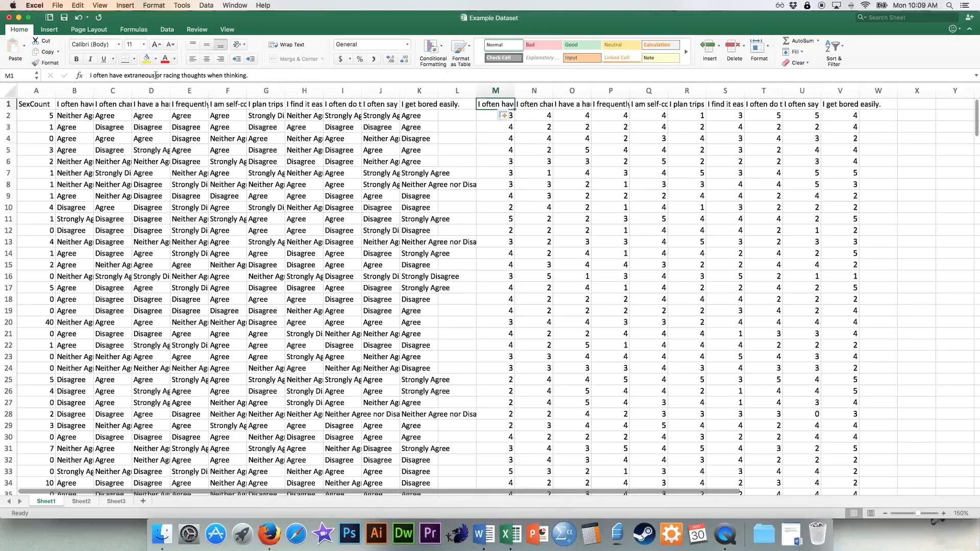
click(537, 102)
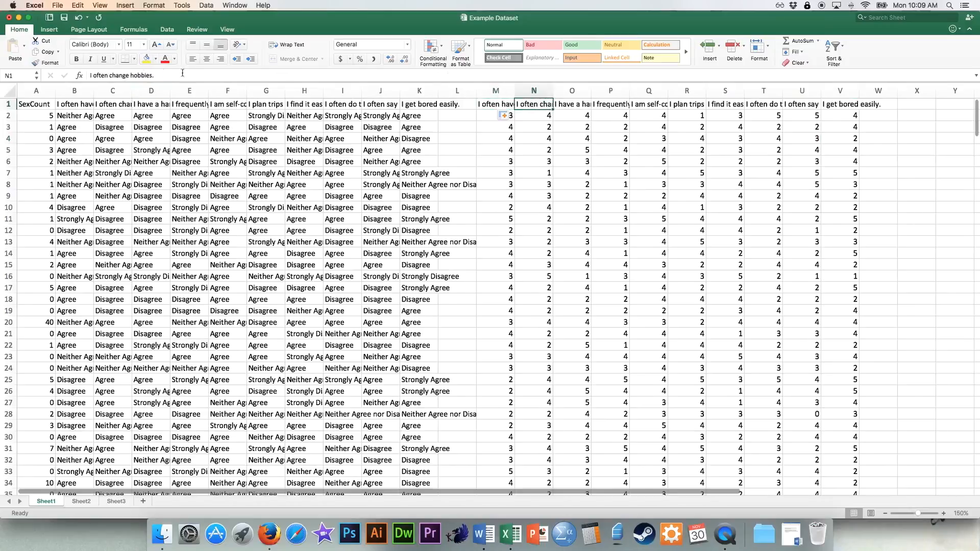
click(579, 102)
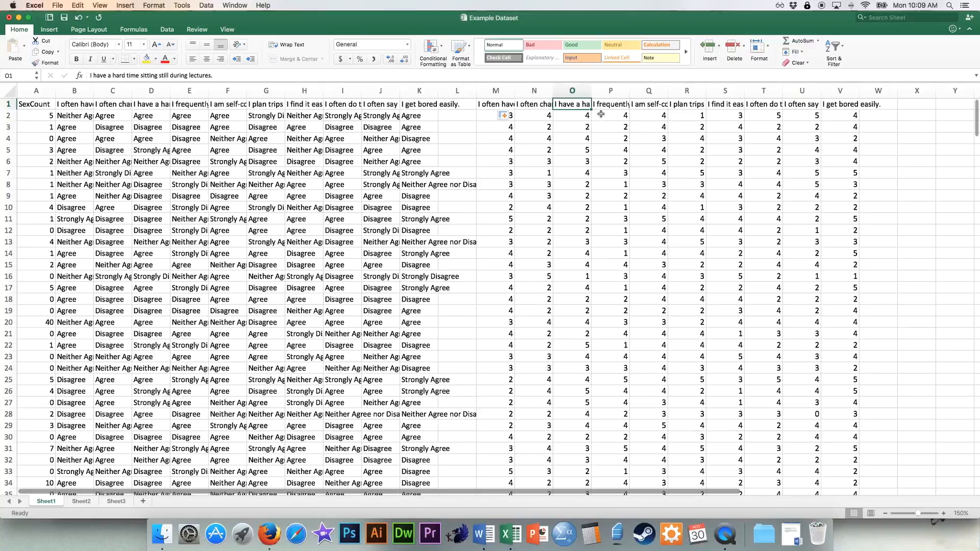
click(637, 104)
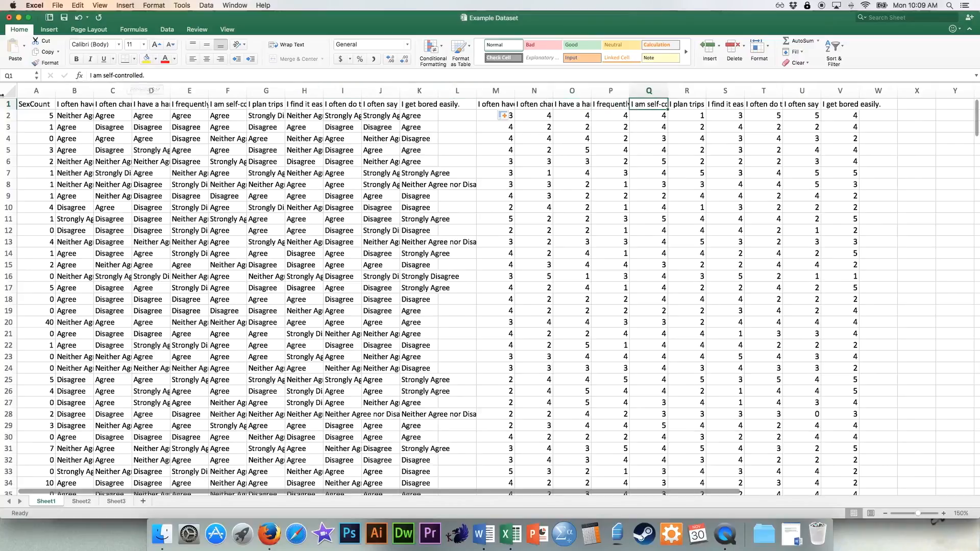
click(90, 75)
text(R:)
key(Return)
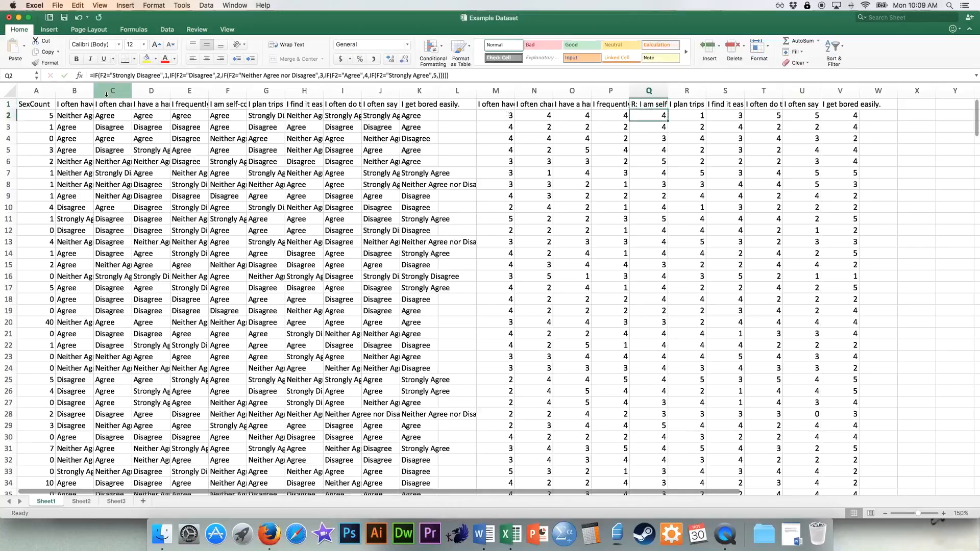
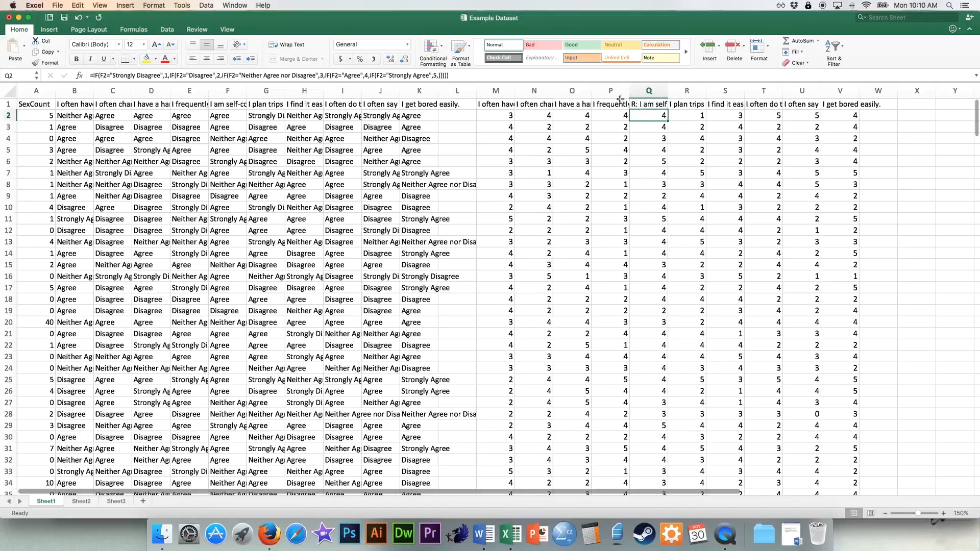
Prefix the headers "I plan trips well ahead of time." in R1 and "I find it easy to concentrate on things." in S1 with "R:"
click(688, 104)
click(91, 75)
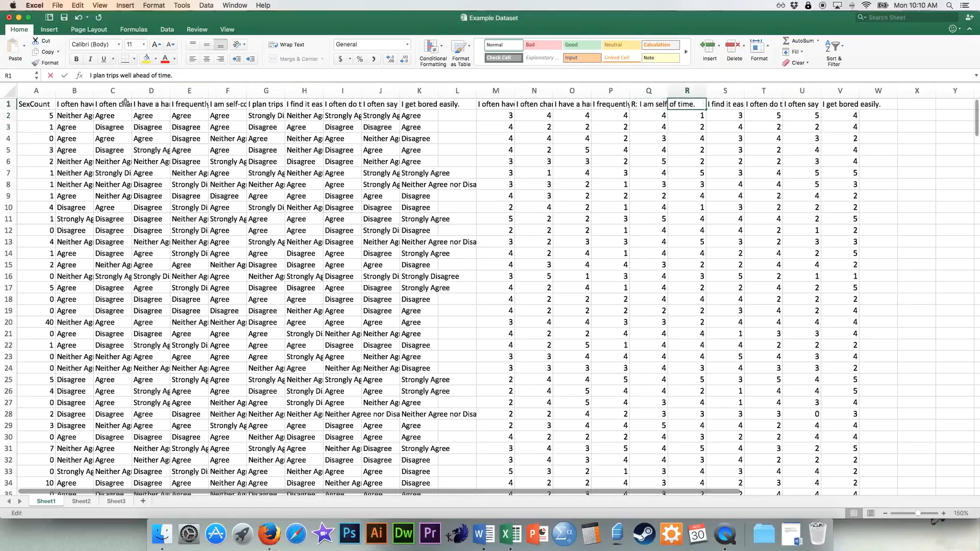
text(R:)
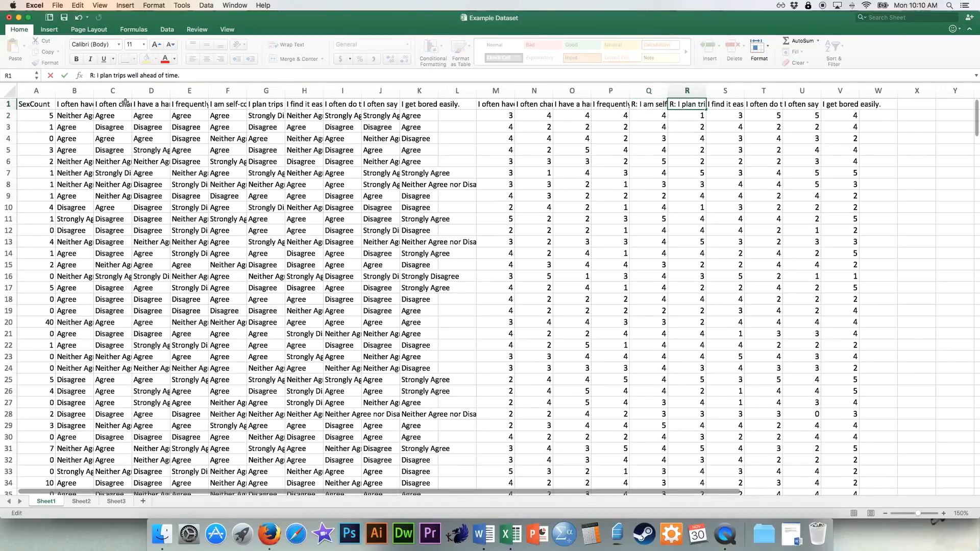
click(725, 104)
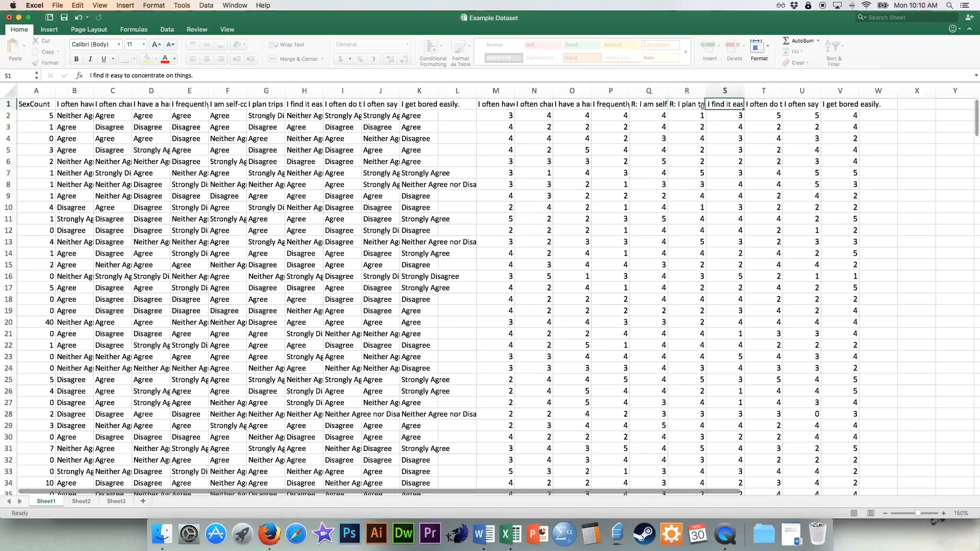
click(90, 76)
text(R:)
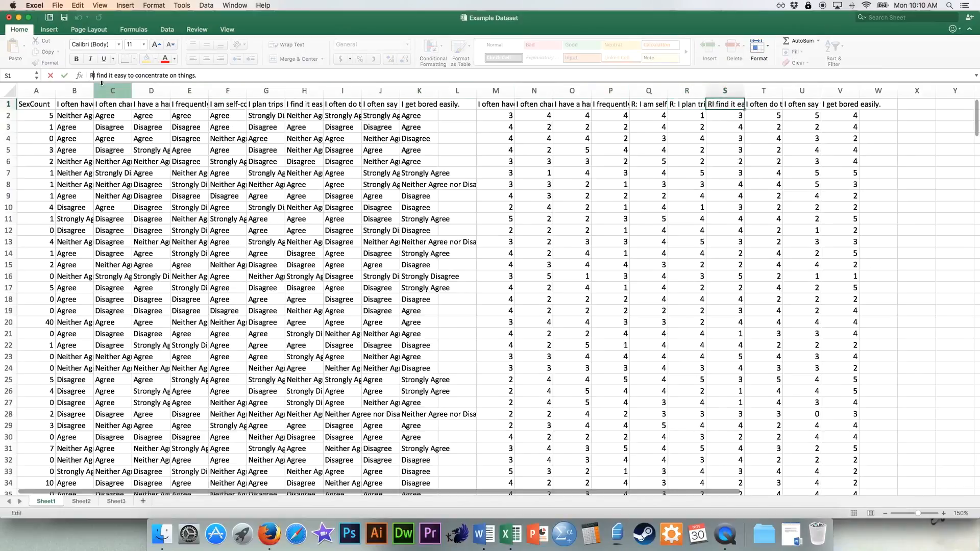
key(Return)
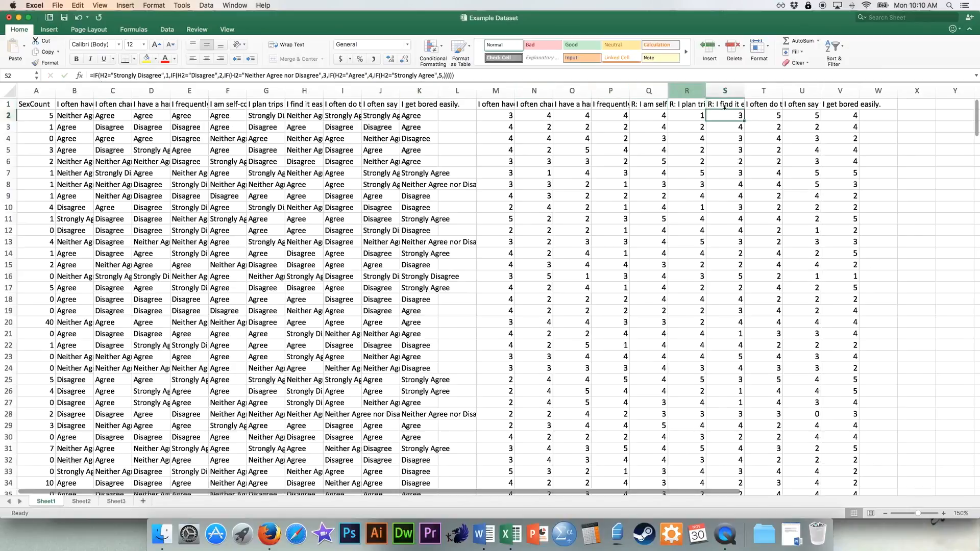
Review the reverse-scored headers in Q1:S1 and read the full wording of the remaining items in T1:V1
click(727, 104)
click(641, 104)
drag(642, 104, 735, 105)
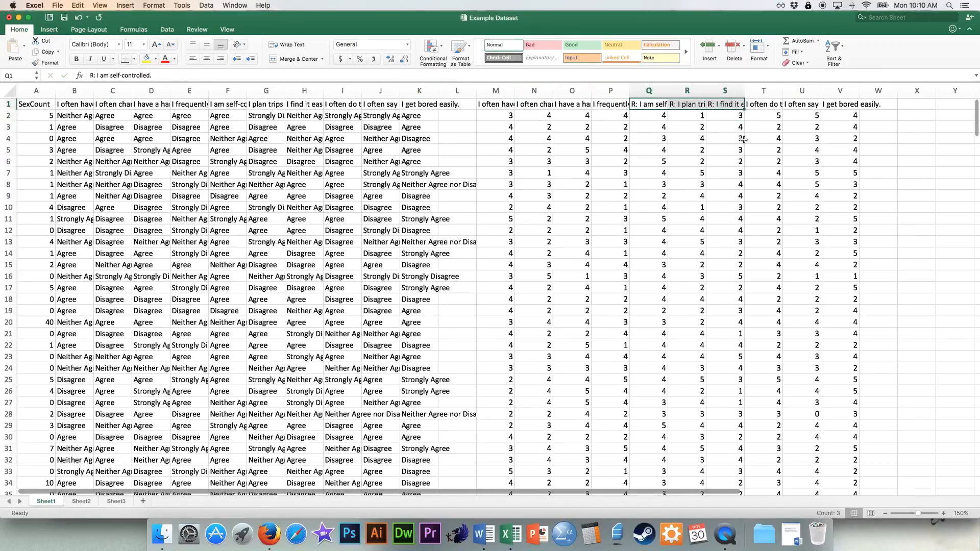
click(765, 104)
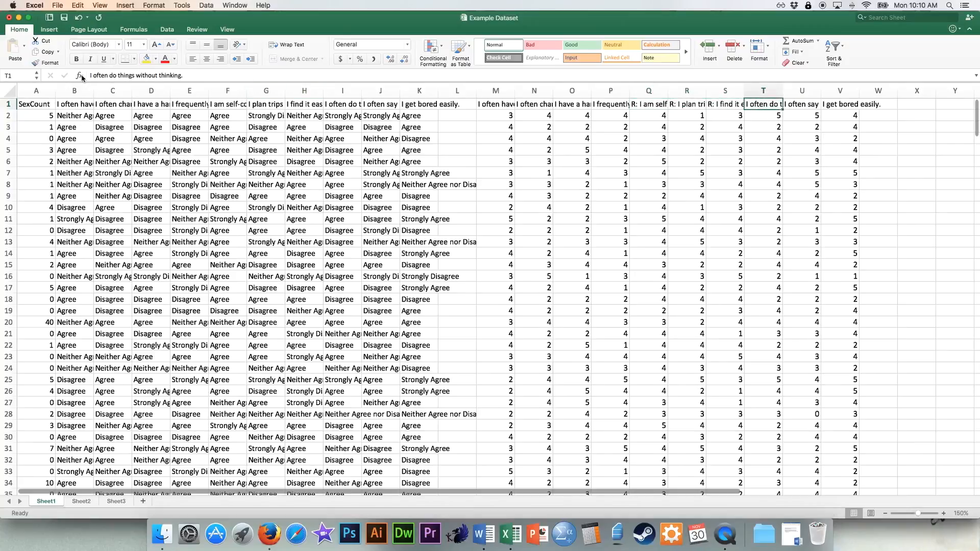
click(795, 104)
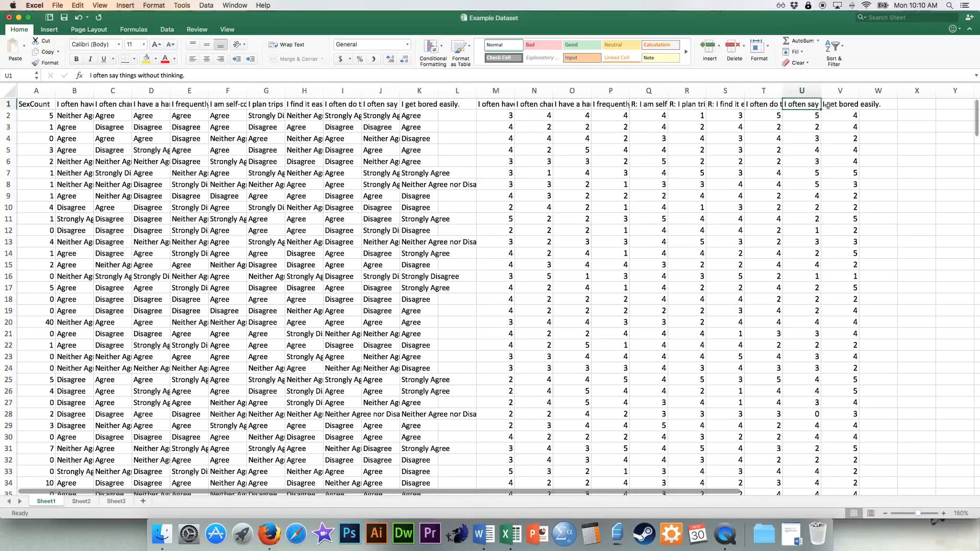
click(841, 104)
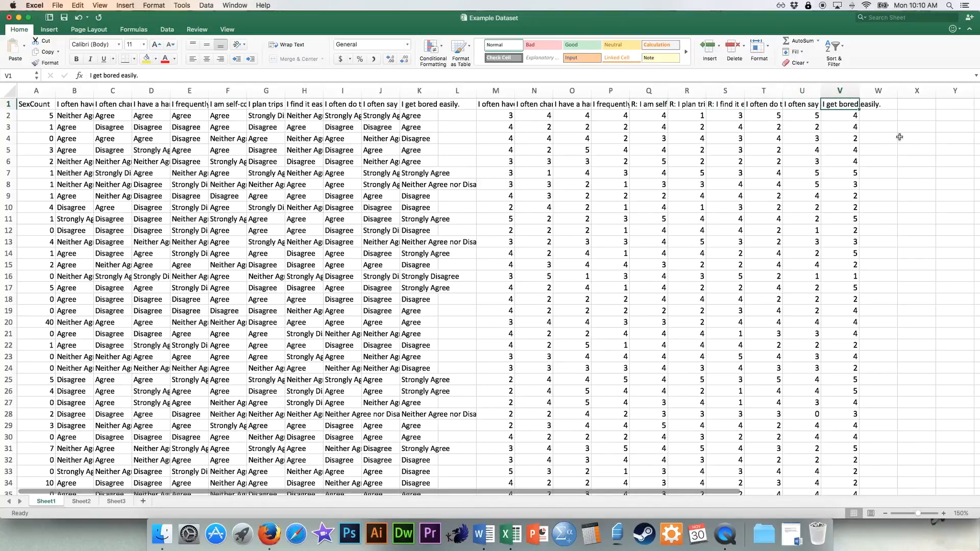
drag(638, 105, 725, 105)
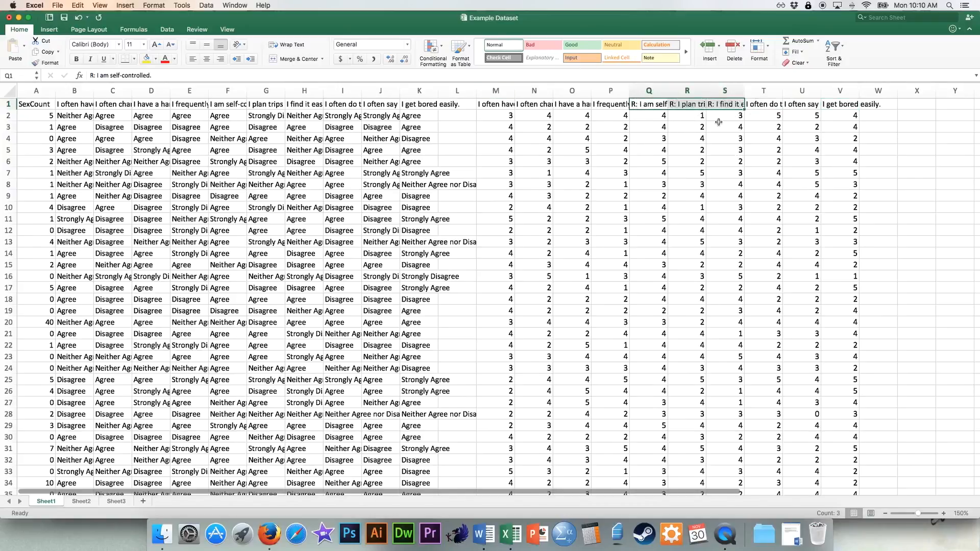
click(644, 107)
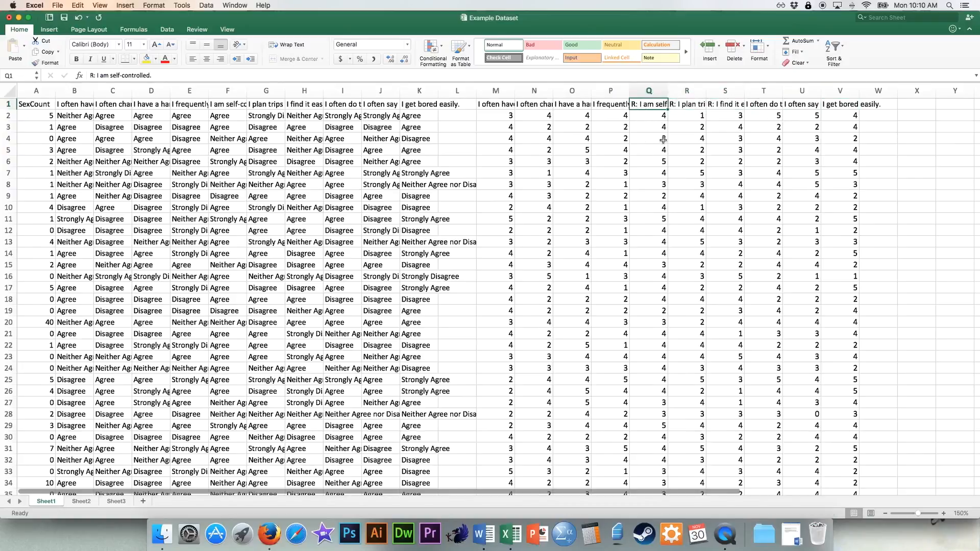
Copy the three "R:" headers from Q1:S1 into X1:Z1 and select cell X2 beneath the first one
scroll(735, 148, right, 4)
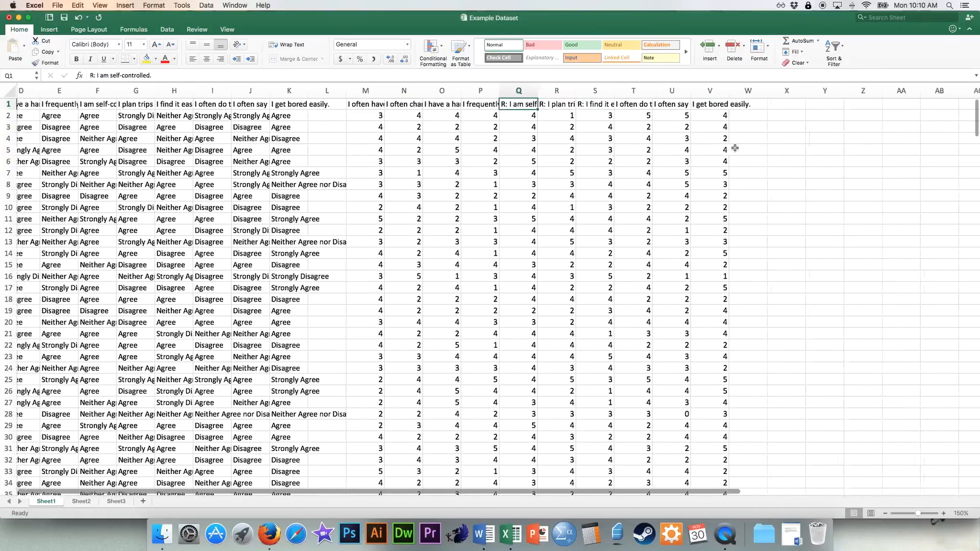
scroll(734, 148, right, 2)
click(692, 103)
drag(412, 107, 499, 105)
key(super+c)
click(703, 105)
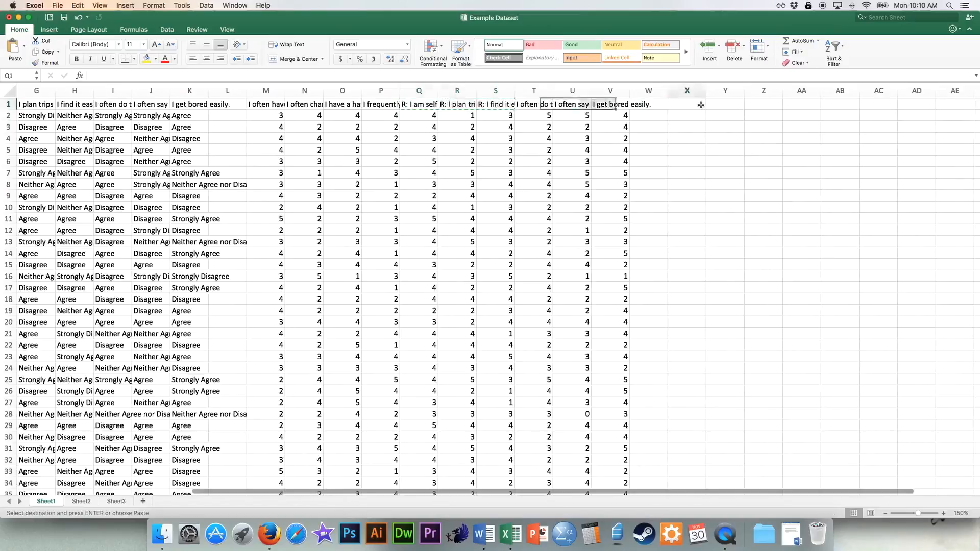
key(super+v)
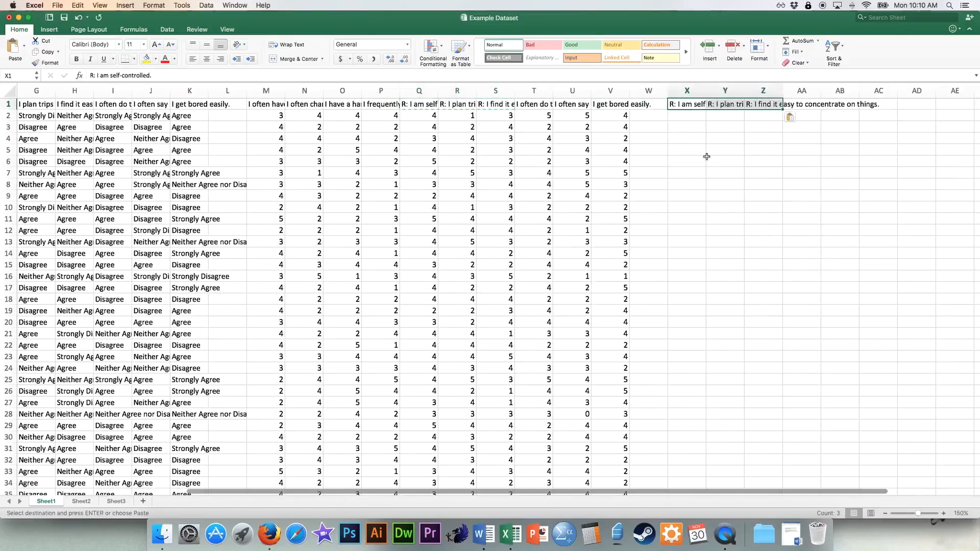
click(694, 118)
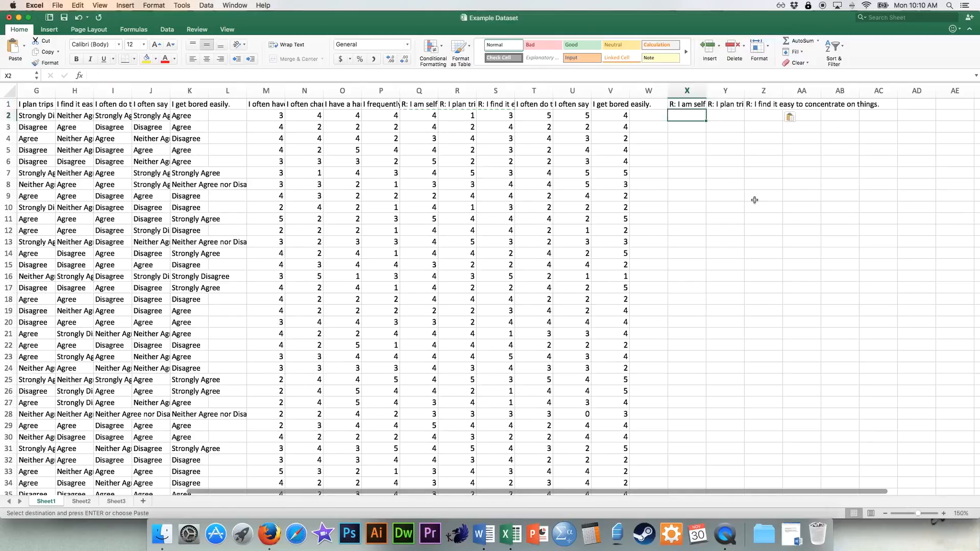
Switch to the Excel Formulas document in Word and examine the reverse-score equation, its example formula and instructions
click(793, 533)
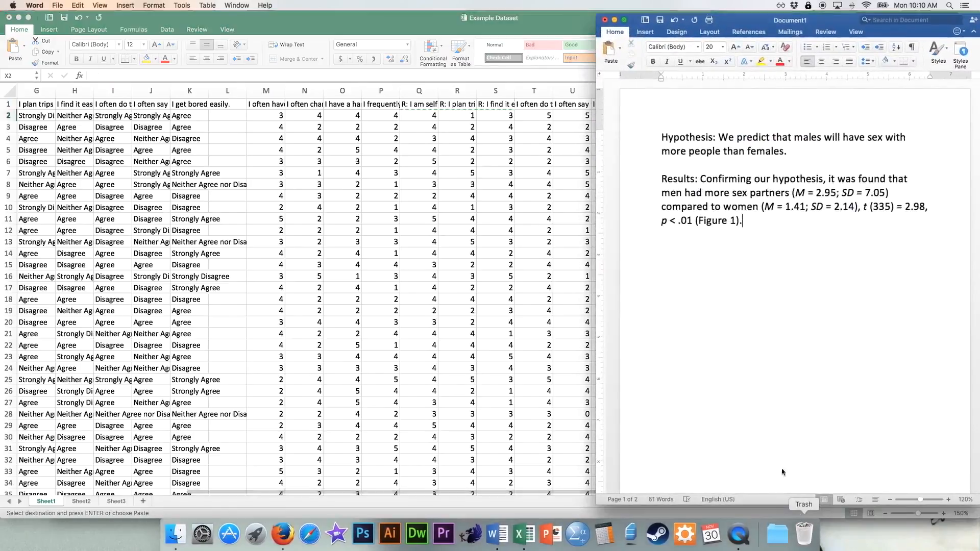
click(616, 19)
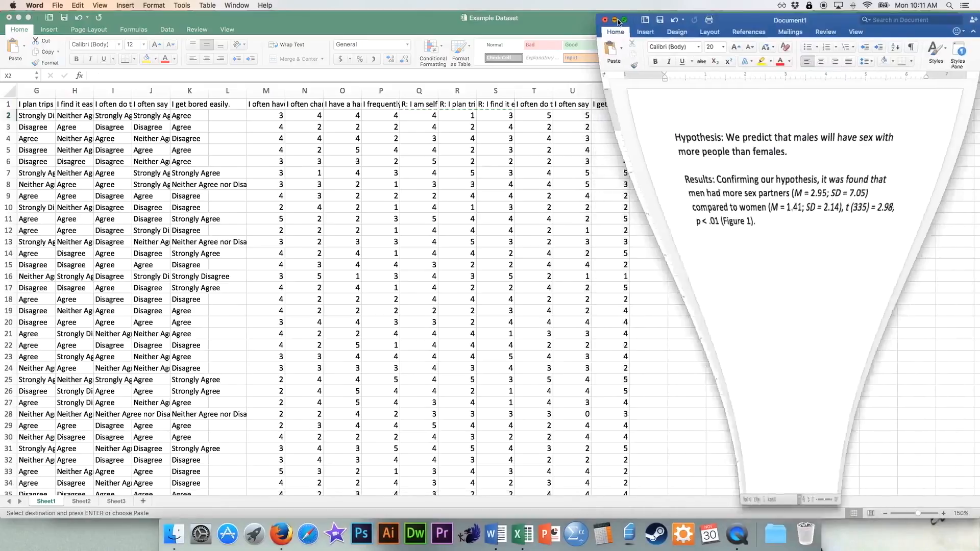
scroll(679, 322, down, 5)
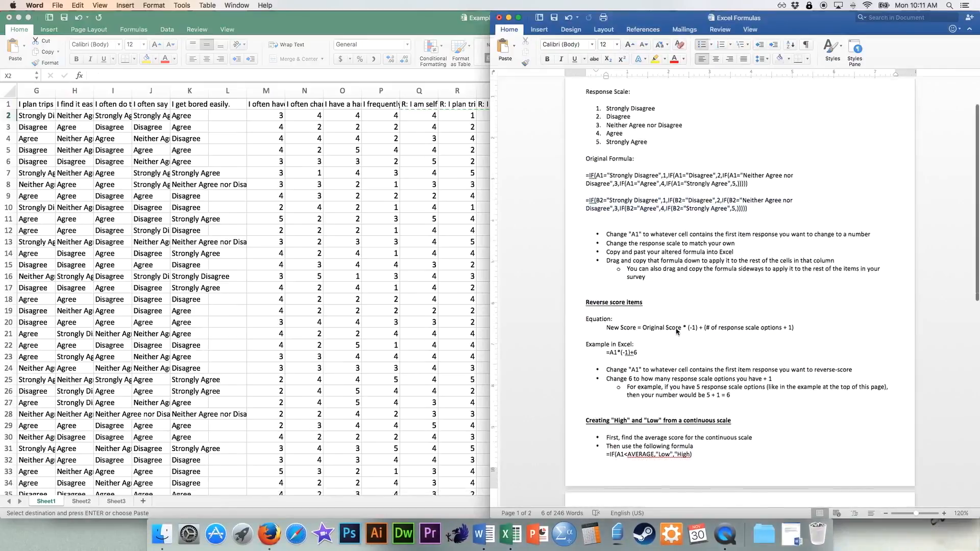
drag(644, 237, 605, 236)
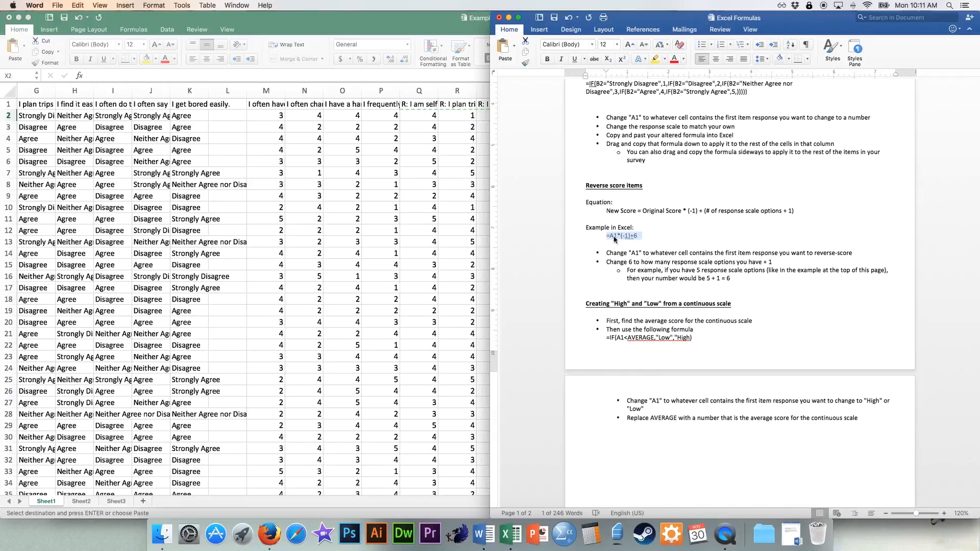
double_click(614, 236)
drag(620, 236, 630, 236)
click(639, 235)
scroll(653, 252, up, 5)
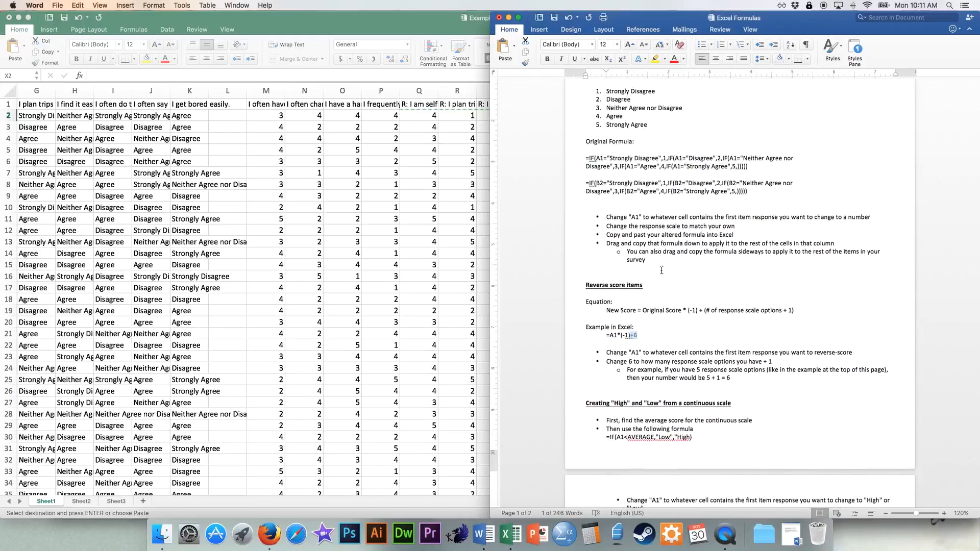
click(724, 351)
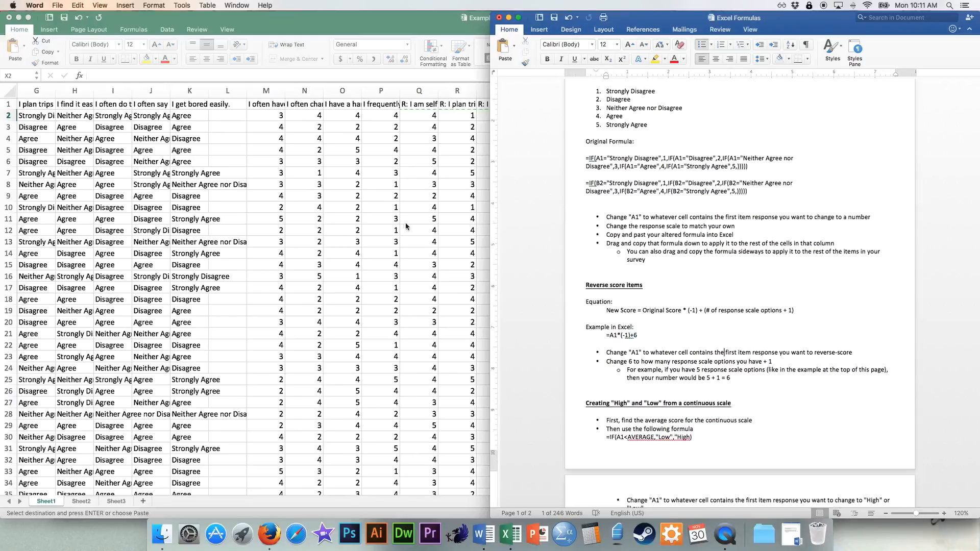
Switch back to the Excel dataset and reverse-score Q2 in cell X2 with the formula =Q2*(-1)+6
click(417, 254)
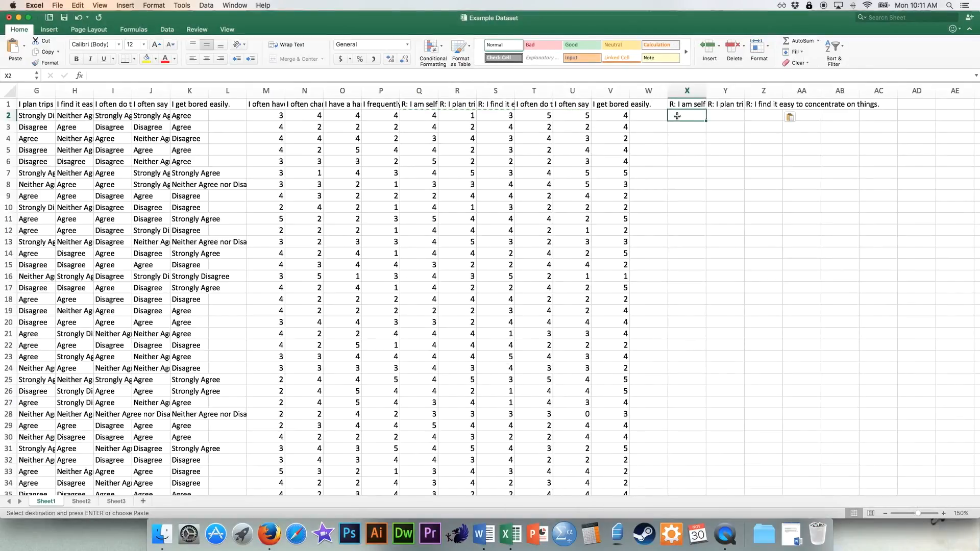
text(=)
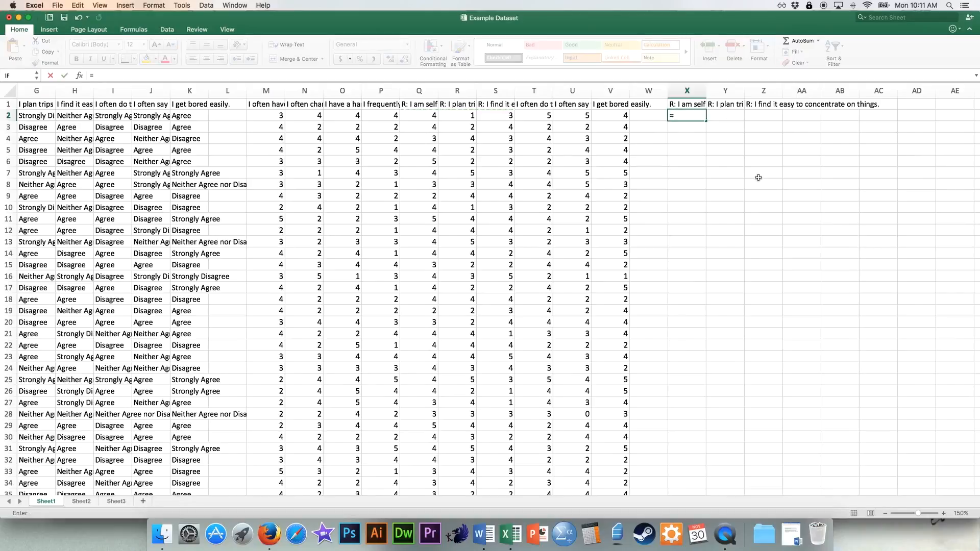
click(425, 115)
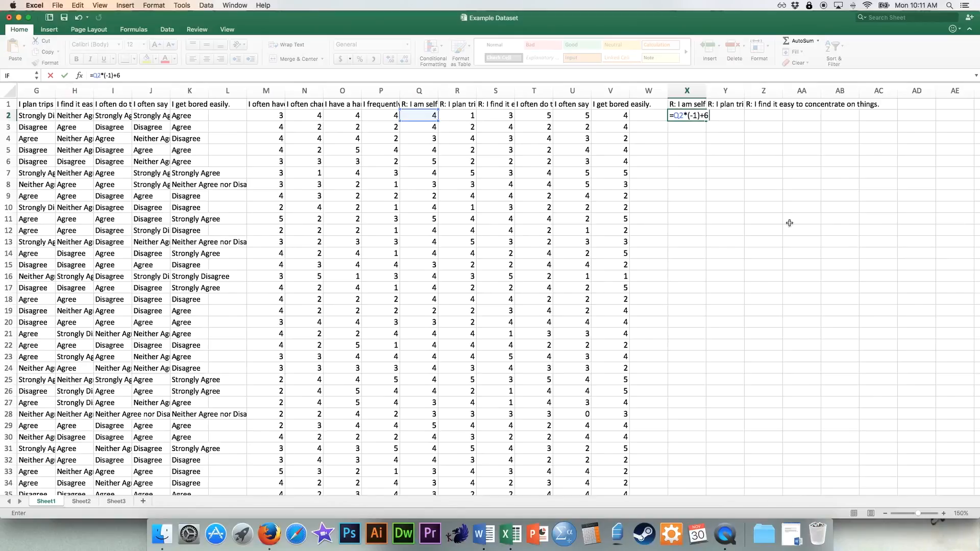
key(Return)
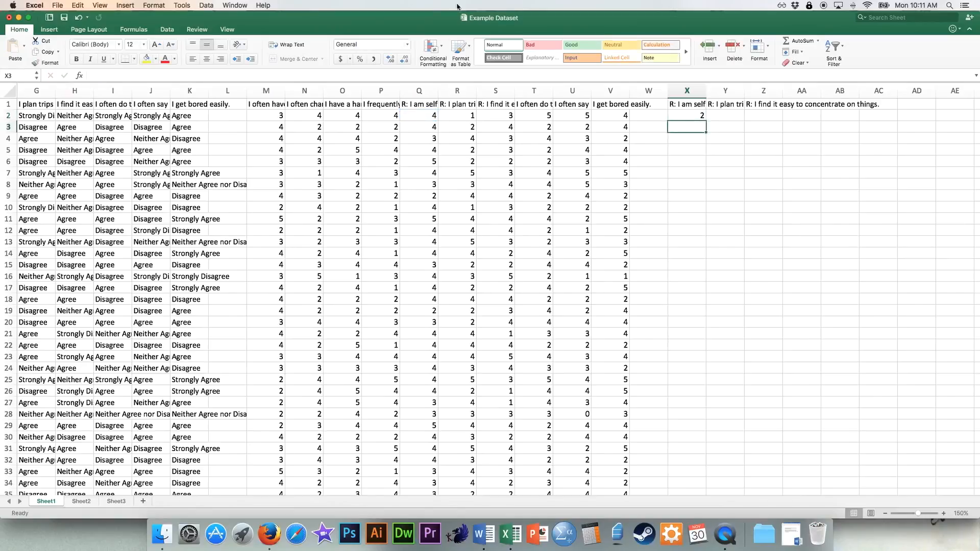
Fill the reverse-score formula from X2 across to Z2 and compare the new scores with the original ones in Q2:S2
click(433, 115)
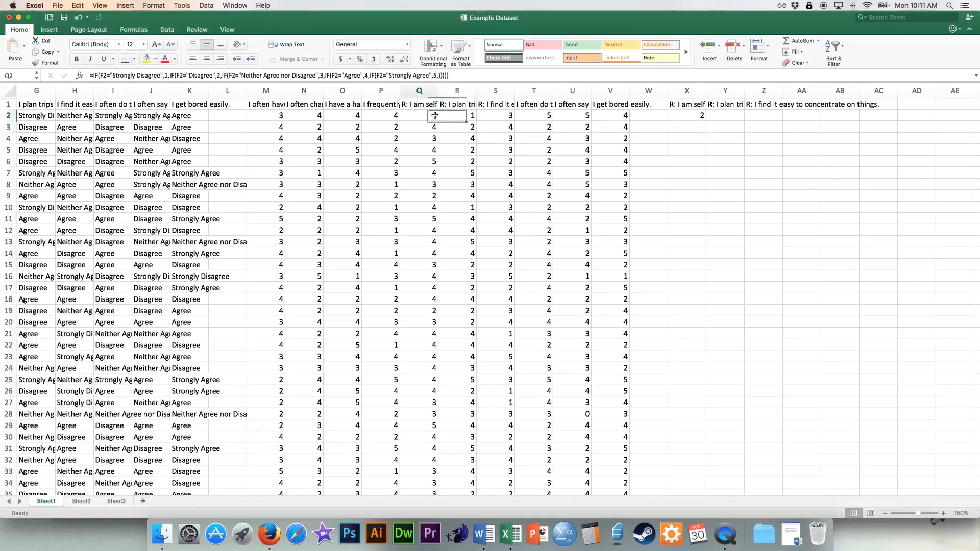
click(691, 114)
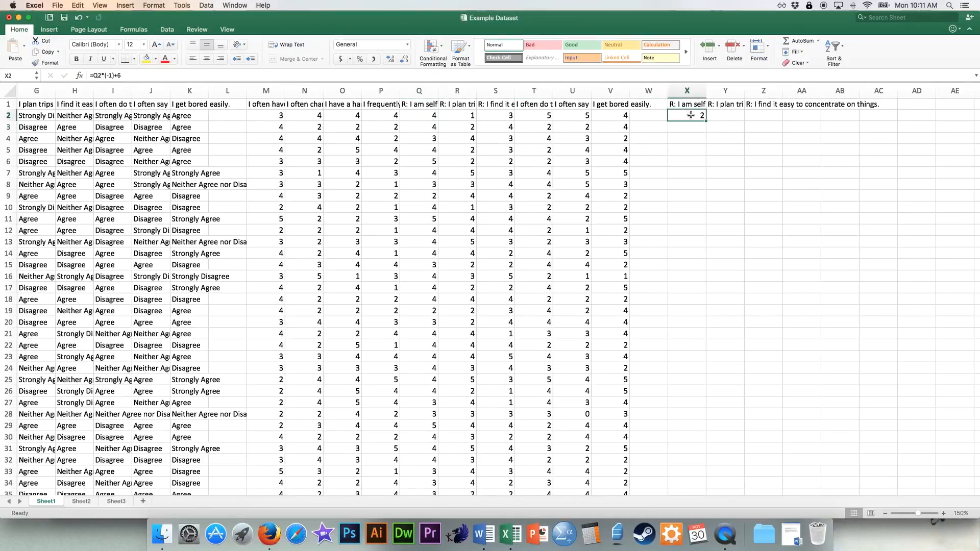
drag(707, 120, 779, 117)
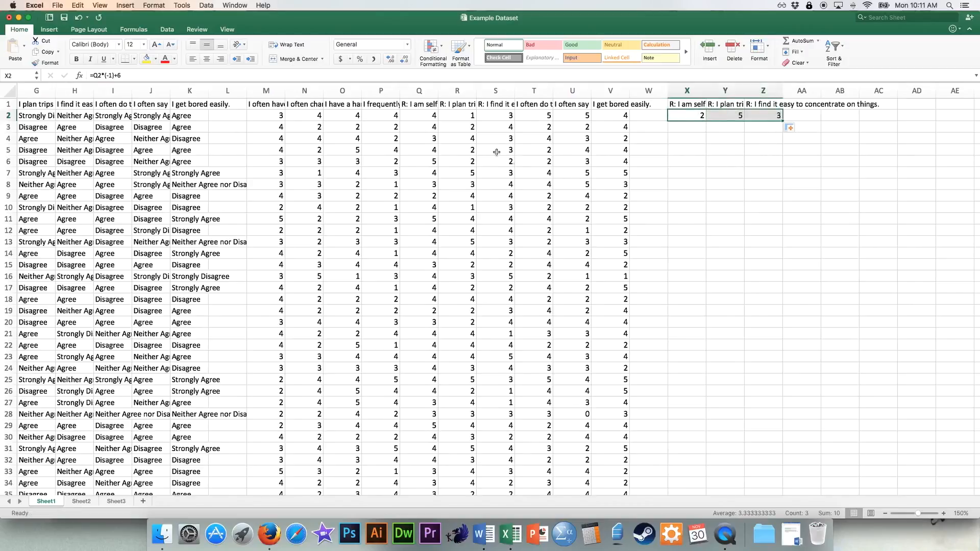
click(466, 116)
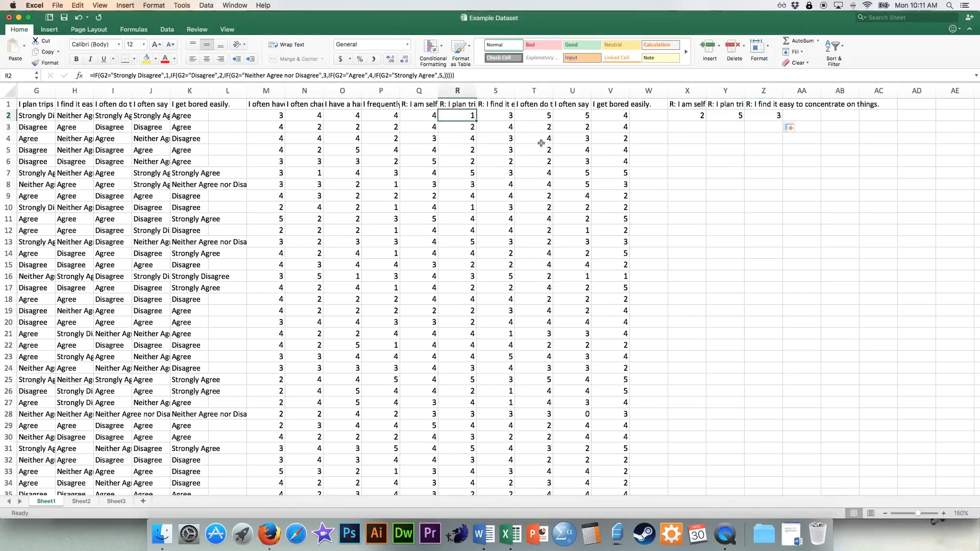
click(738, 116)
click(504, 116)
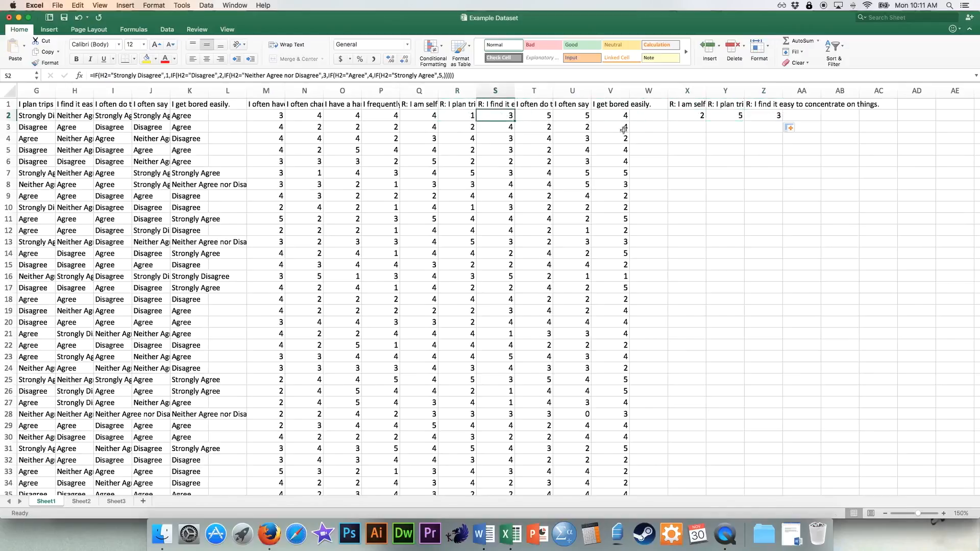
click(761, 115)
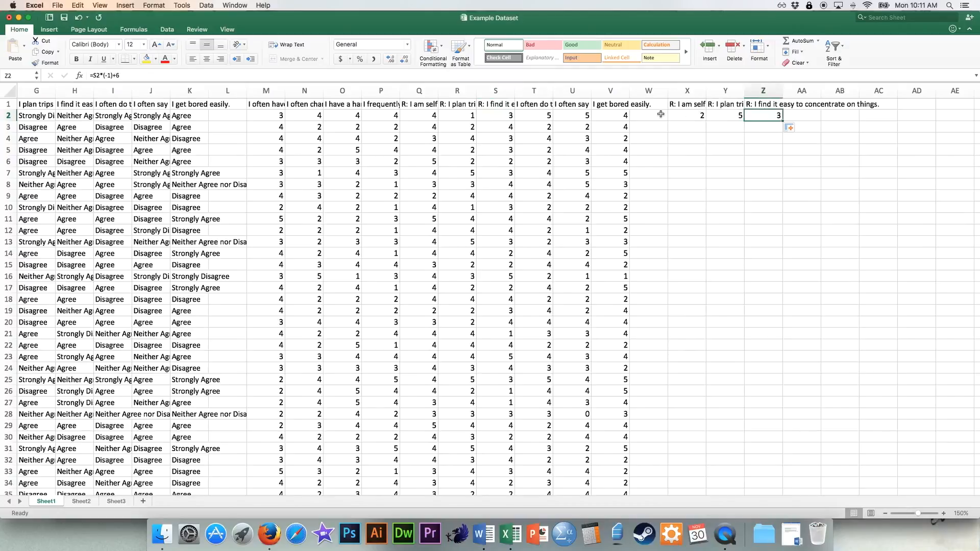
Fill the reverse-score formulas in X2:Z2 down to the last data row, 340, and return to the start of the sheet
drag(684, 115, 774, 164)
click(840, 152)
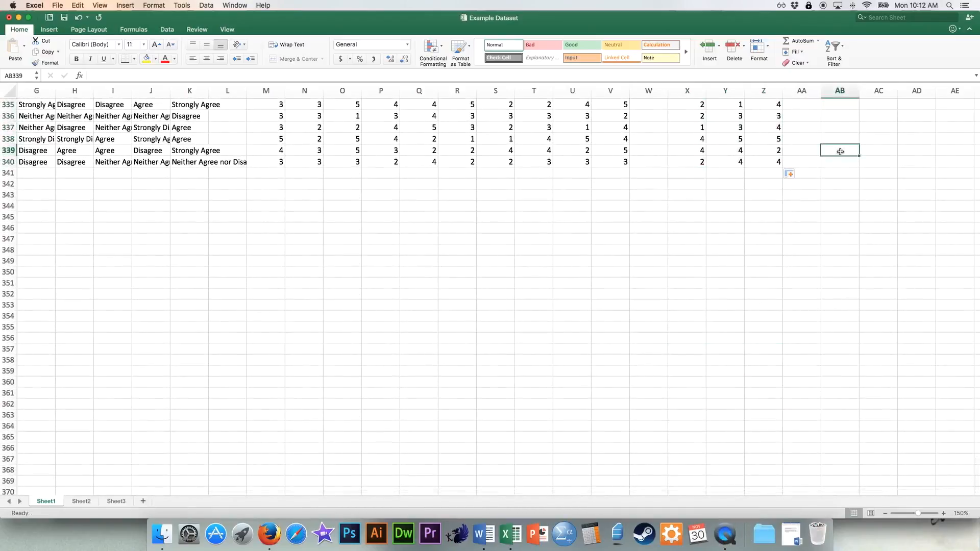
scroll(840, 152, up, 20)
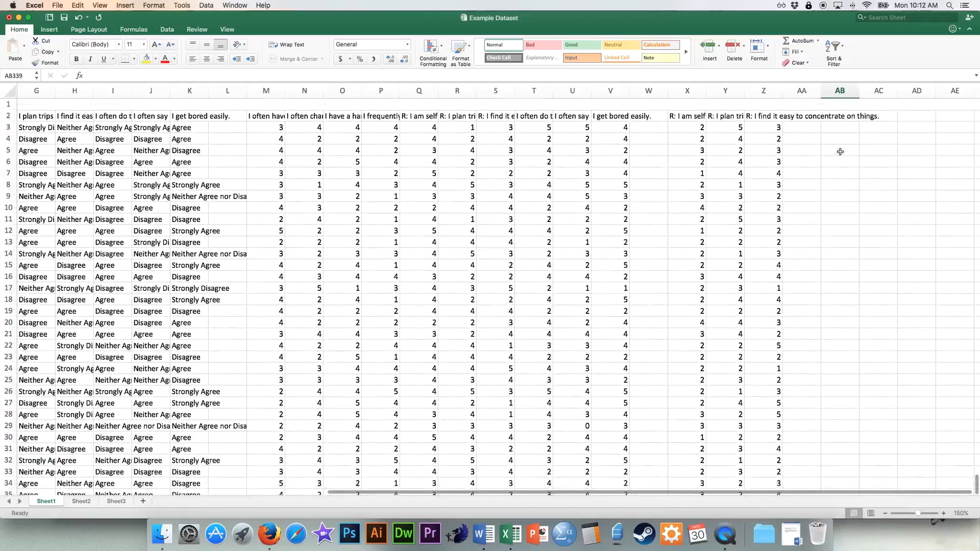
Compare the original and reverse-scored headers in row 1 and remove the "R:" prefix from "R: I am self-controlled." in X1
drag(255, 105, 616, 88)
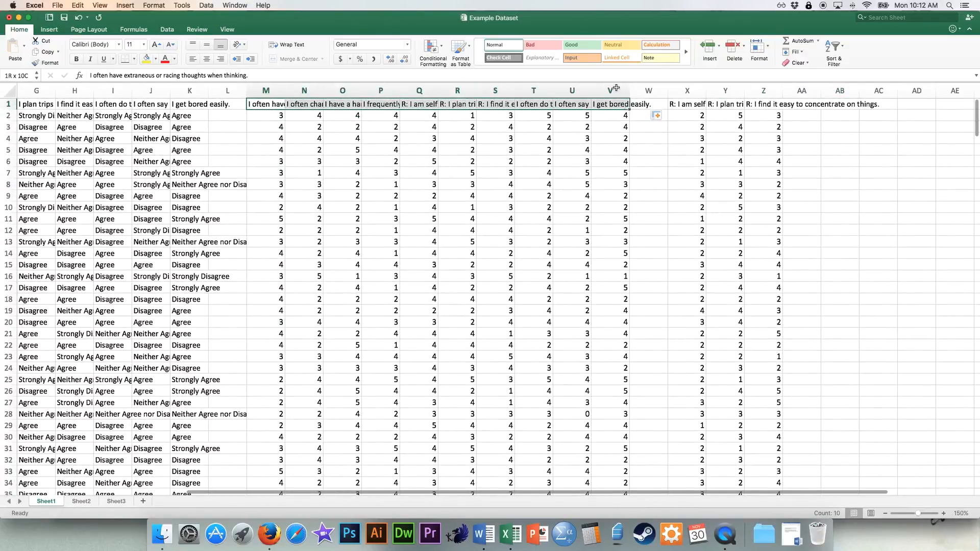
drag(681, 104, 767, 104)
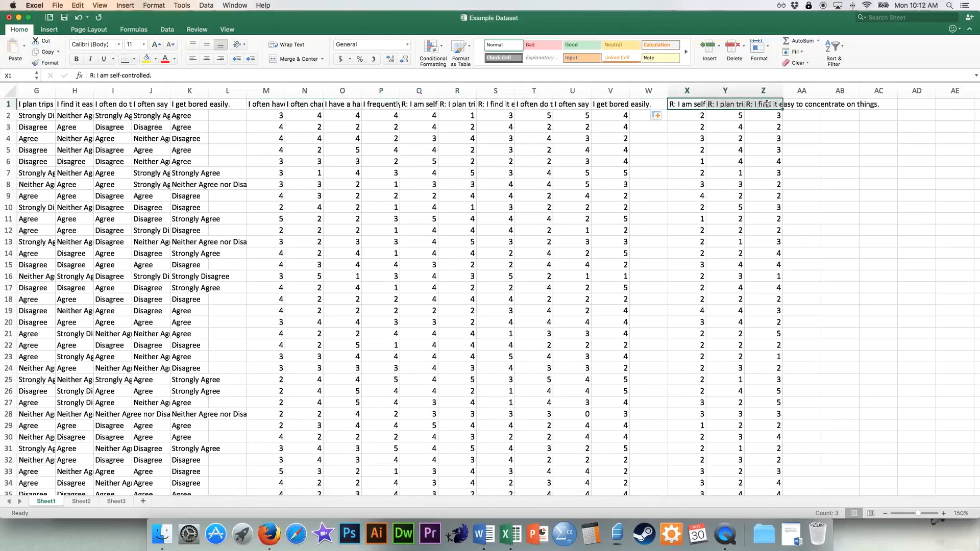
click(692, 108)
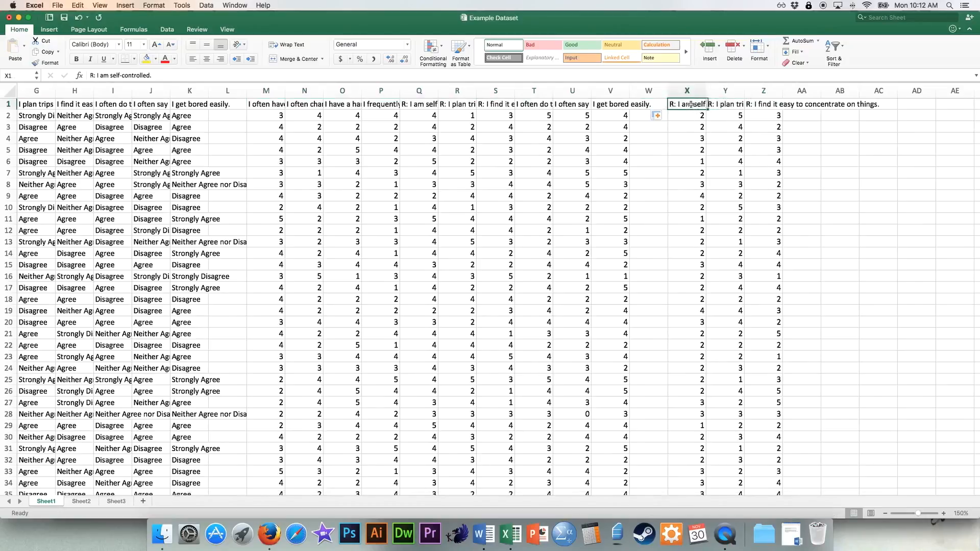
drag(95, 75, 78, 76)
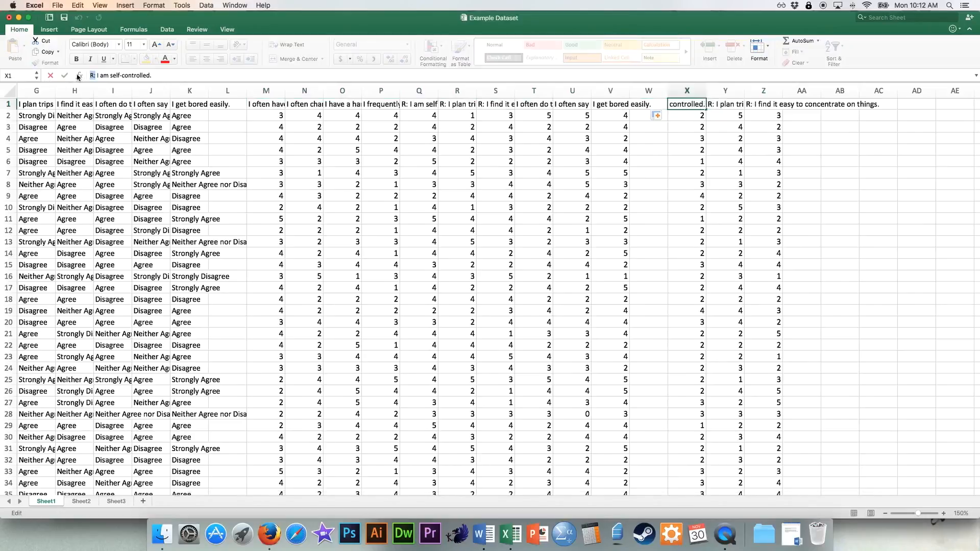
key(BackSpace)
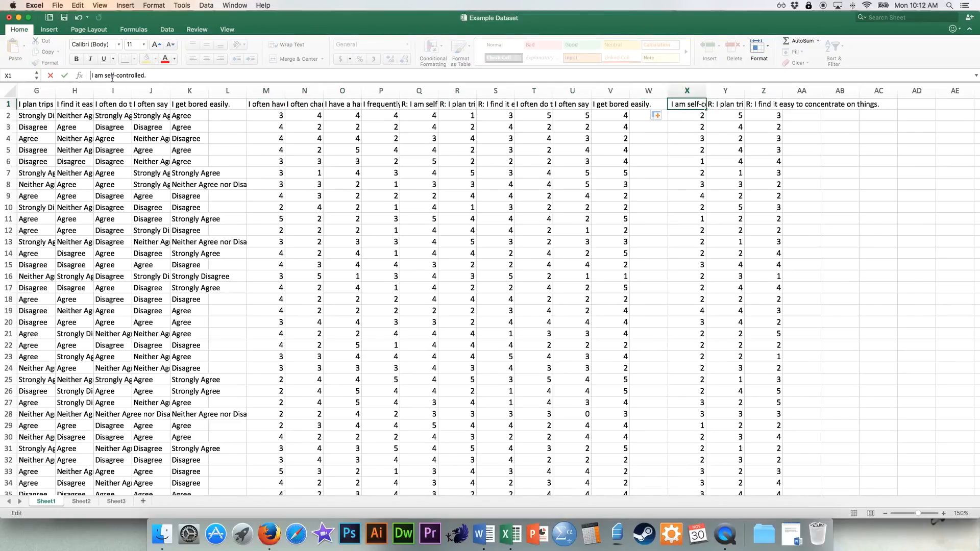
Remove the "R:" prefix from the trip-planning header in Y1 and the concentration header in Z1
click(722, 107)
click(94, 75)
drag(97, 75, 85, 76)
key(BackSpace)
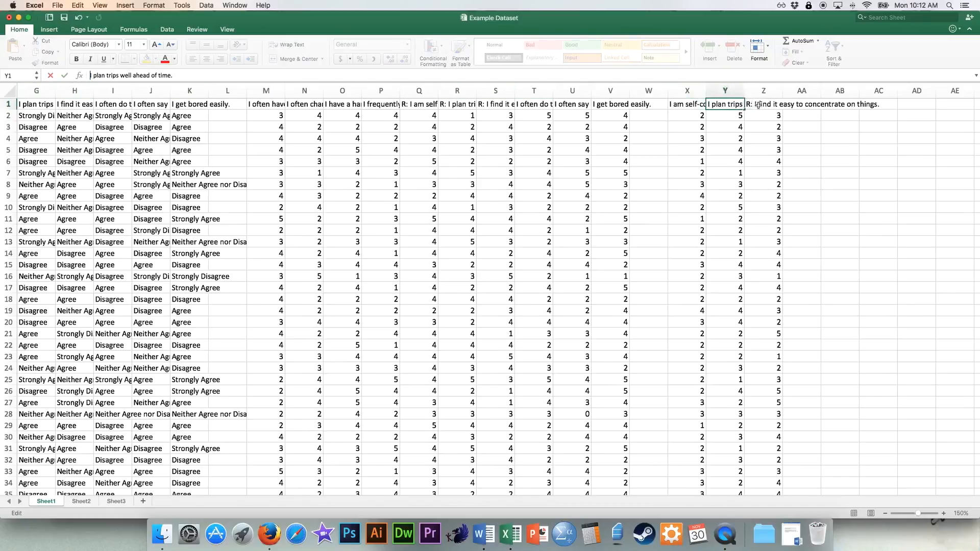
click(758, 104)
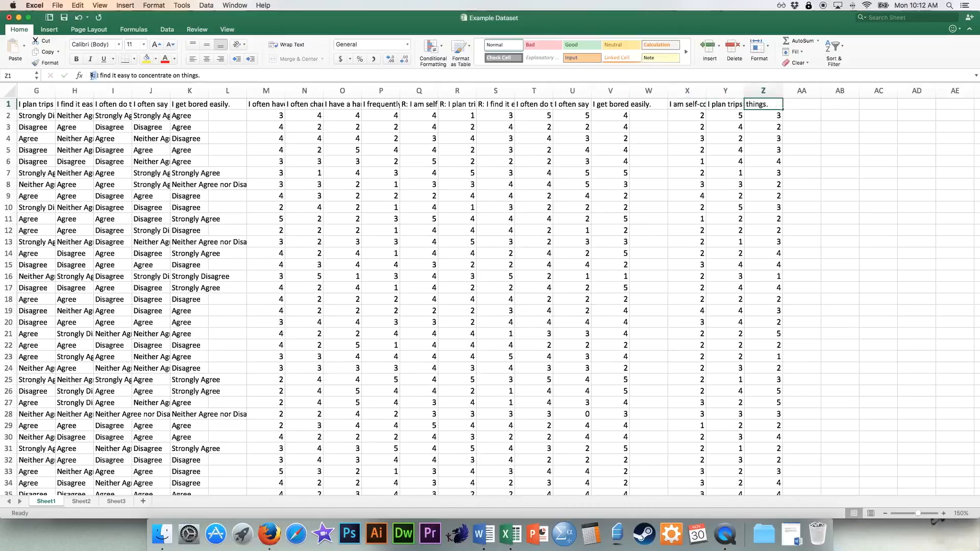
drag(97, 75, 85, 76)
key(BackSpace)
key(Return)
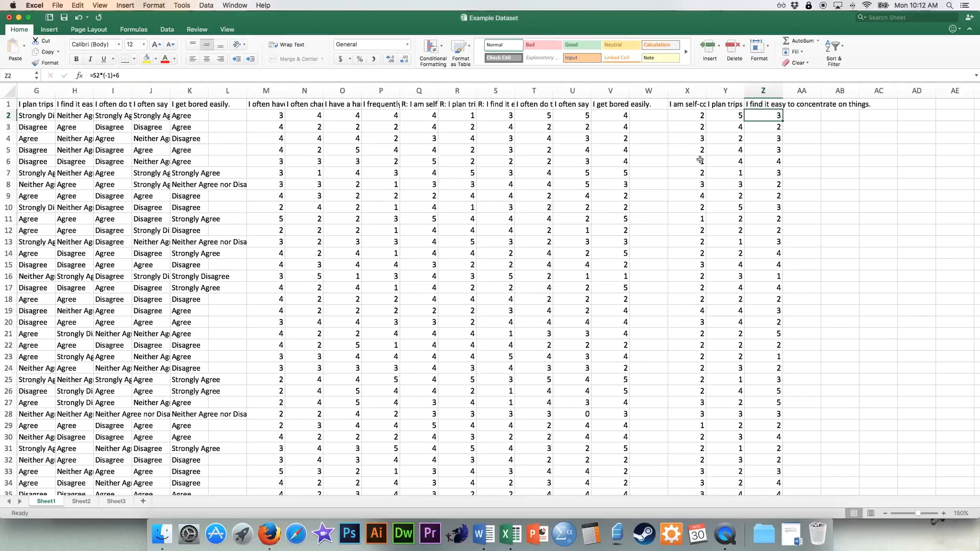
Enter the header "Average Impulsivity" in cell AB1 for a new column beside the reverse-scored items
click(696, 118)
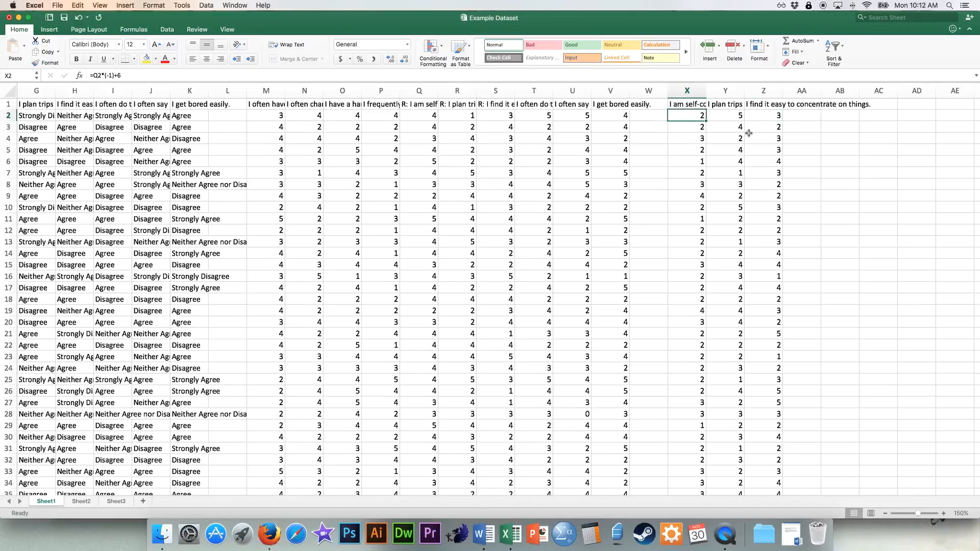
click(851, 105)
text(Average I)
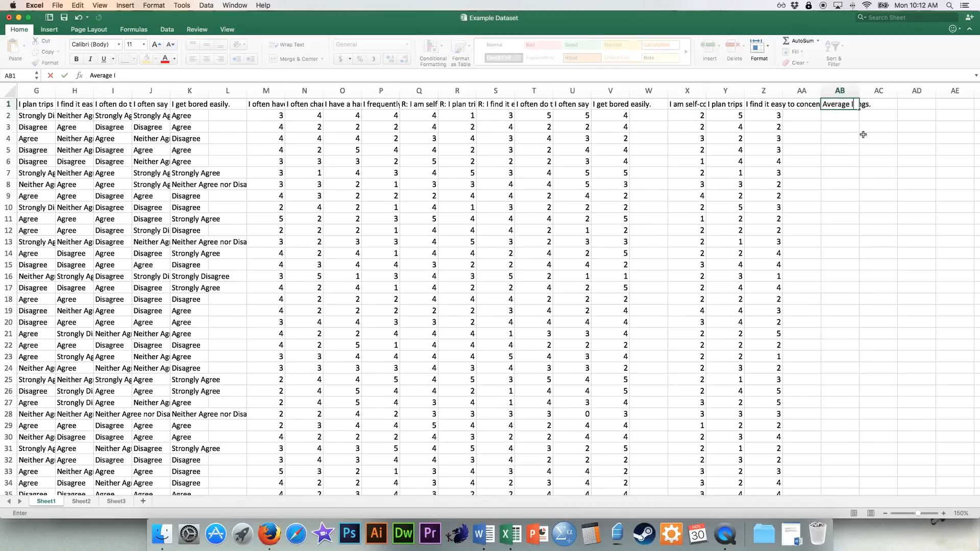
text(mpulsivity)
key(Return)
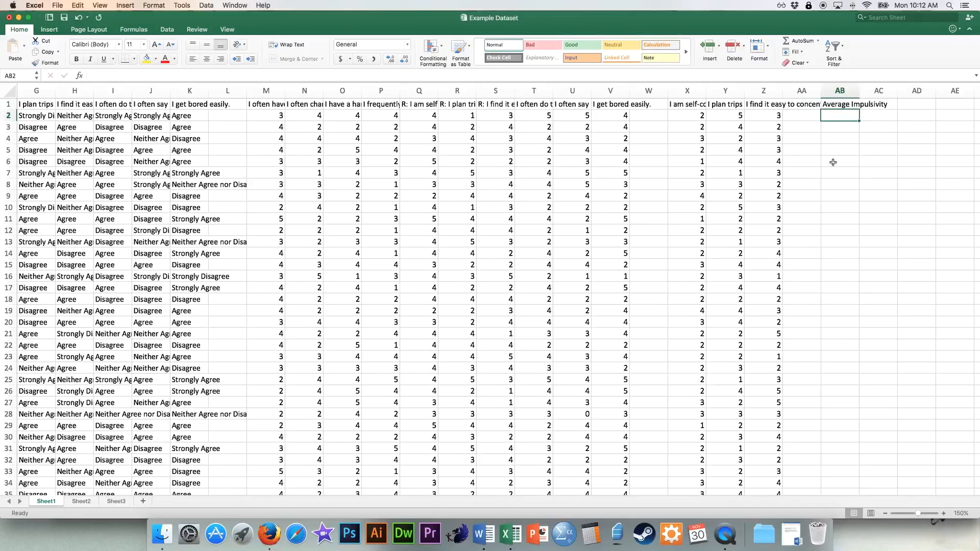
Average the first respondent's unreversed and reverse-scored items in AB2 with =average(M2:P2,T2:V2,X2:Z2)
text(=aver)
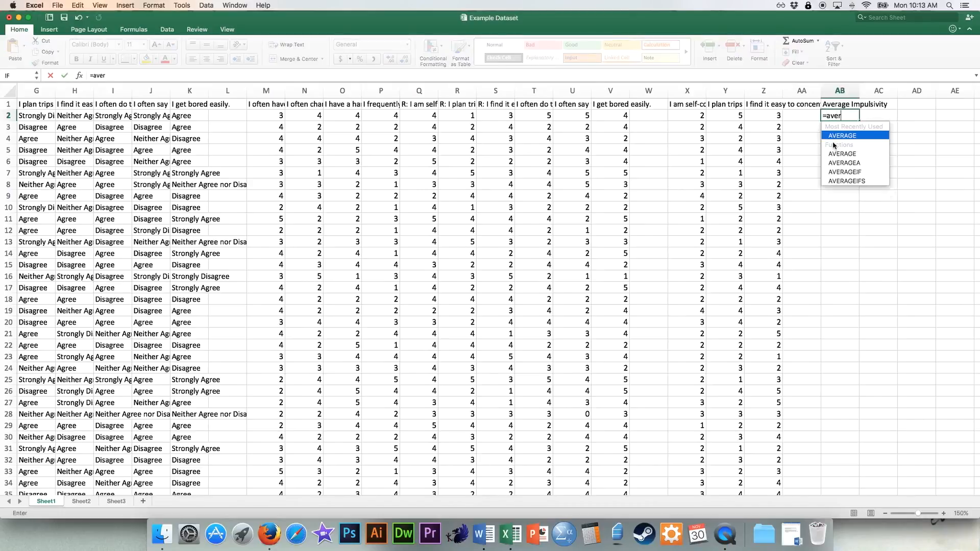
text(age()
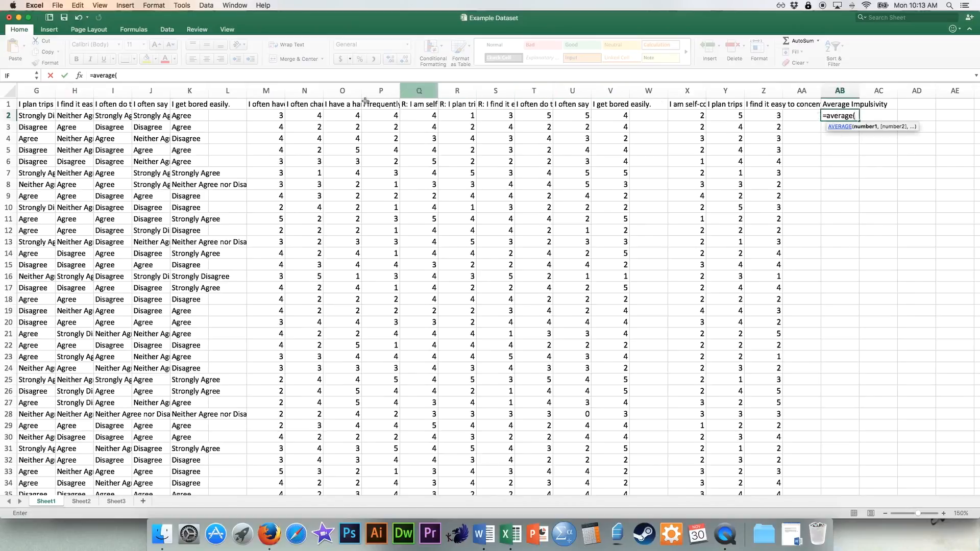
click(265, 114)
drag(265, 114, 395, 115)
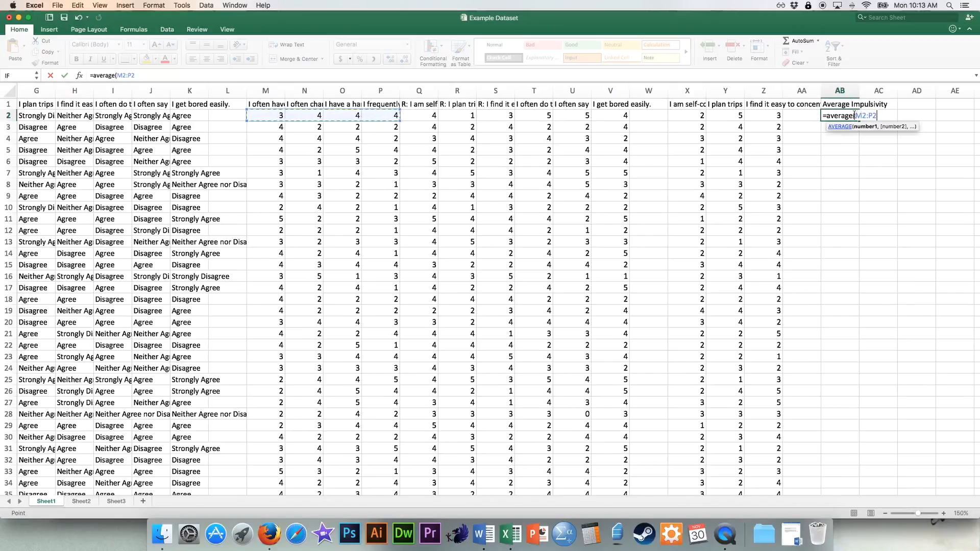
text(,)
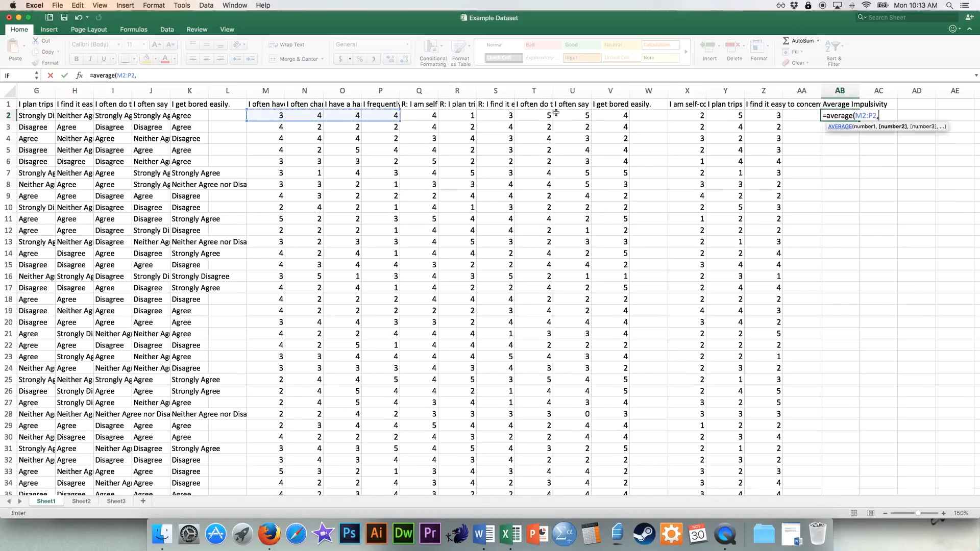
drag(527, 113, 615, 116)
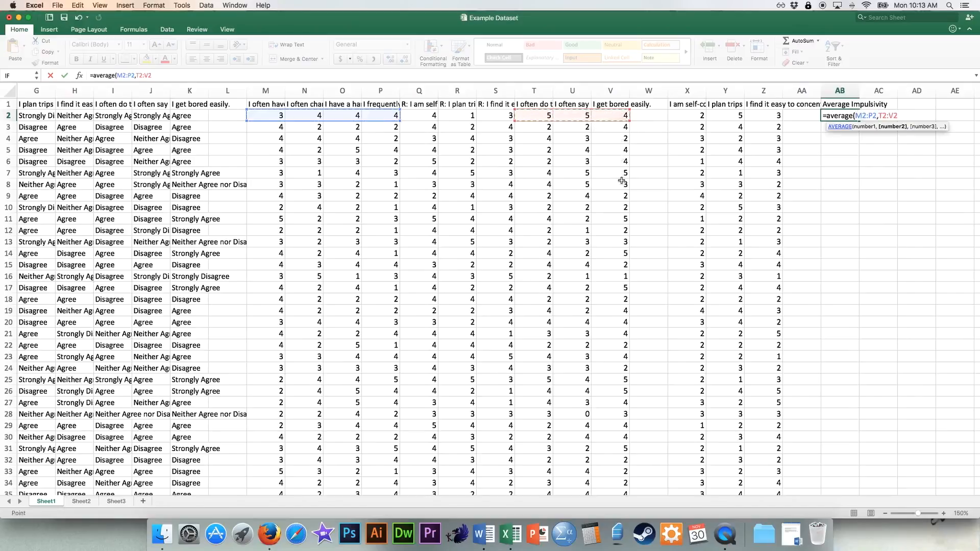
text(,)
drag(682, 113, 767, 115)
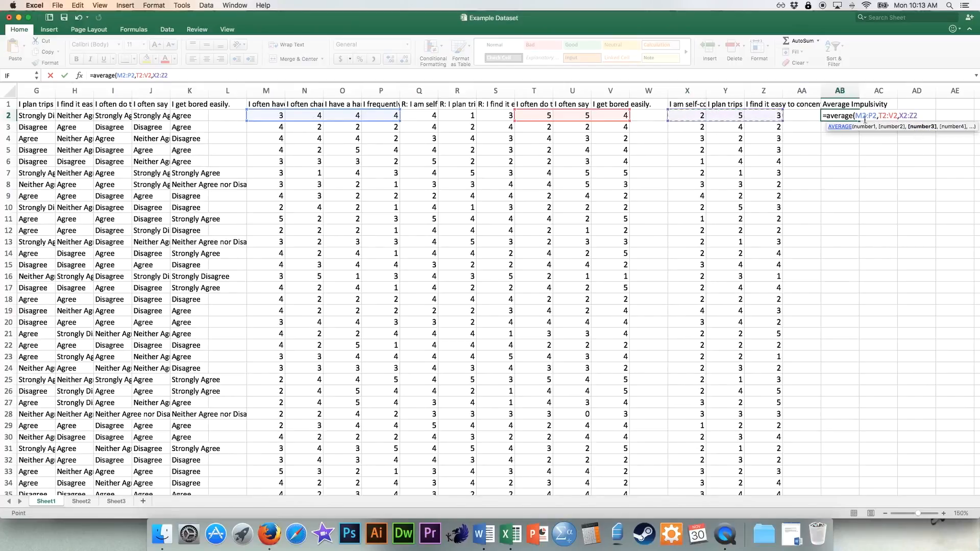
text())
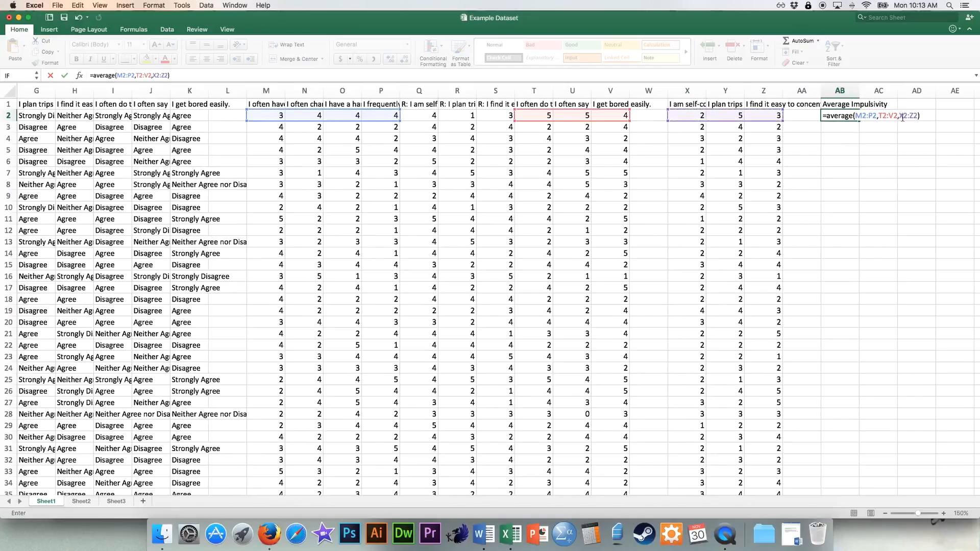
key(Return)
Fill the average formula from AB2 down column AB through row 359
click(845, 118)
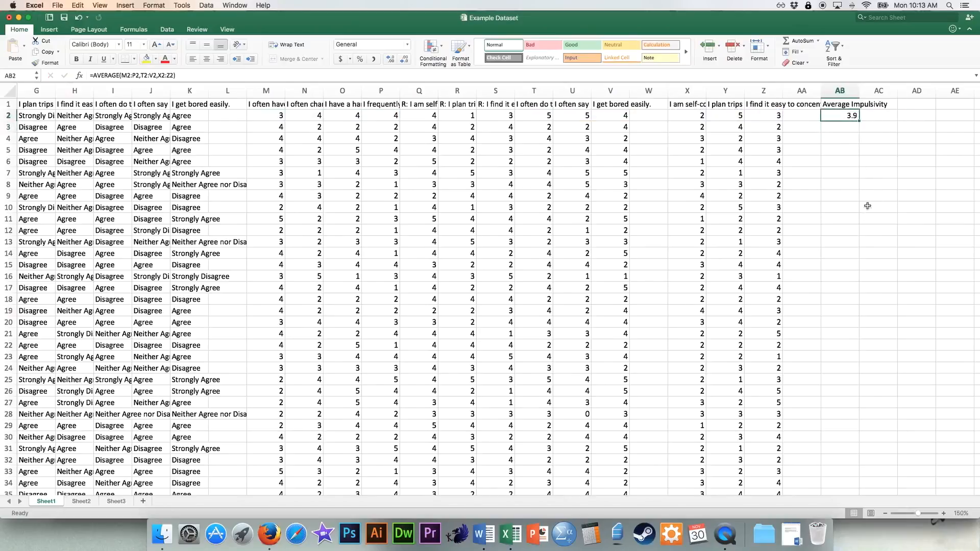
drag(859, 121, 856, 2)
mouse_move(839, 91)
mouse_down()
mouse_move(846, 72)
mouse_move(843, 108)
mouse_up()
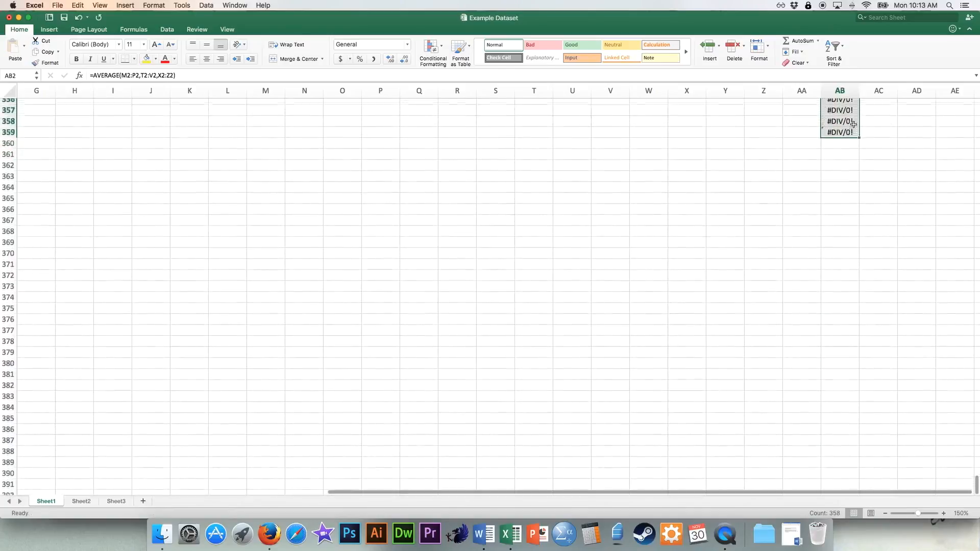
Clear the surplus formulas below the data in AB341:AB360, and return to the first average in AB2
scroll(853, 124, up, 5)
click(875, 153)
drag(839, 149, 855, 349)
right_click(837, 178)
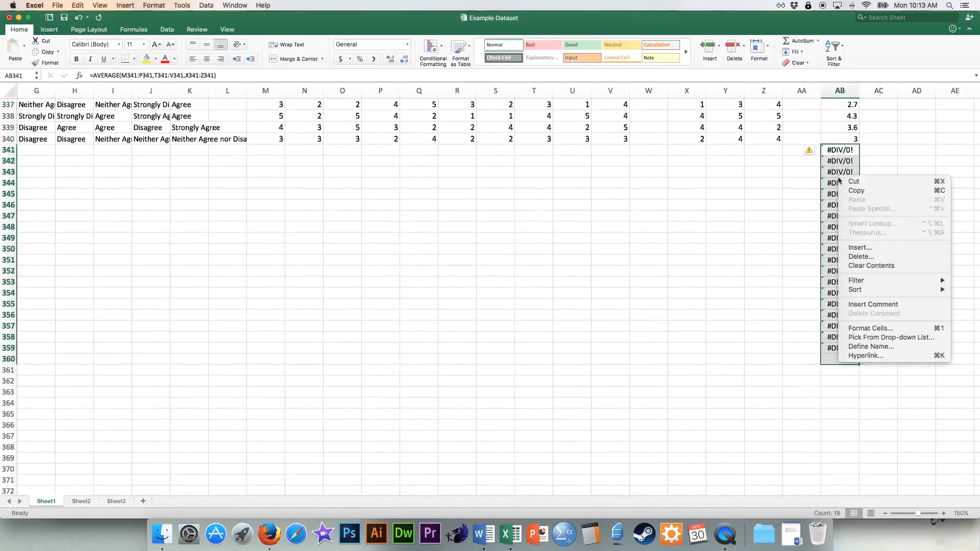
click(876, 270)
click(878, 161)
scroll(896, 205, up, 20)
scroll(897, 205, up, 20)
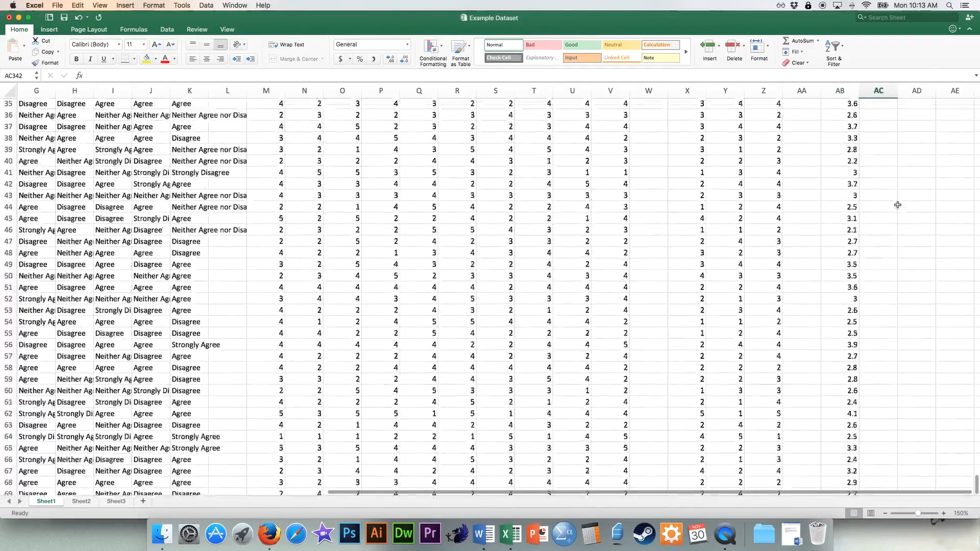
click(840, 115)
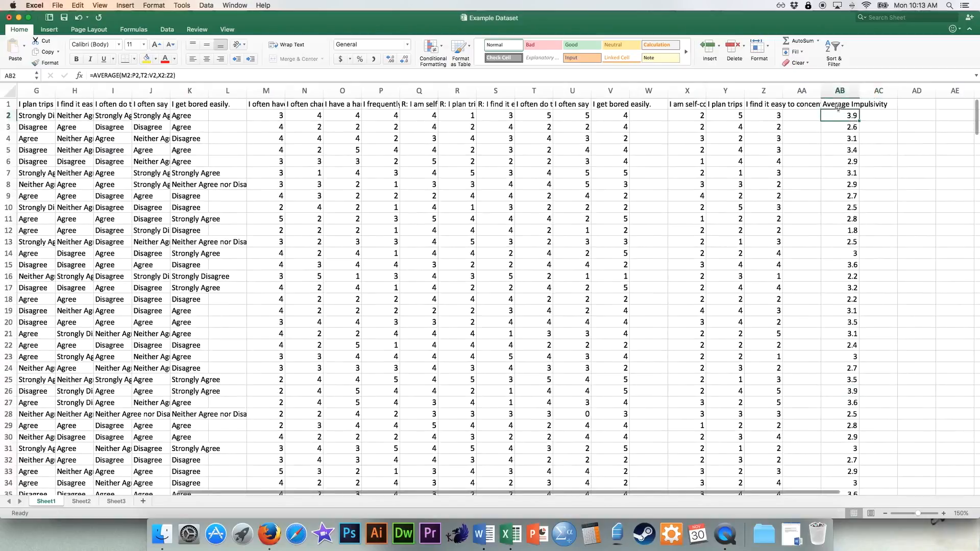
Look over the Average Impulsivity column and the SexCount column in A, and return to the first average in AB2
click(838, 87)
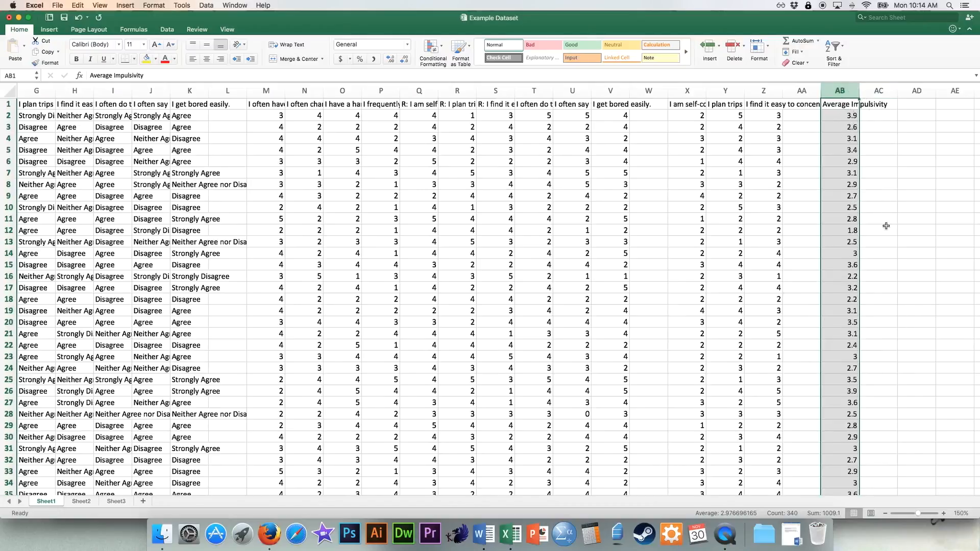
click(849, 105)
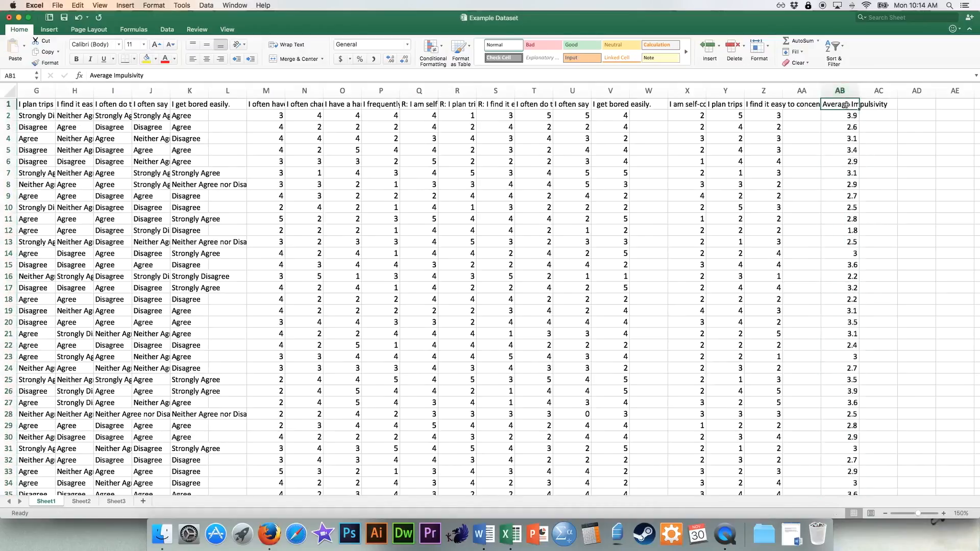
scroll(835, 172, left, 2)
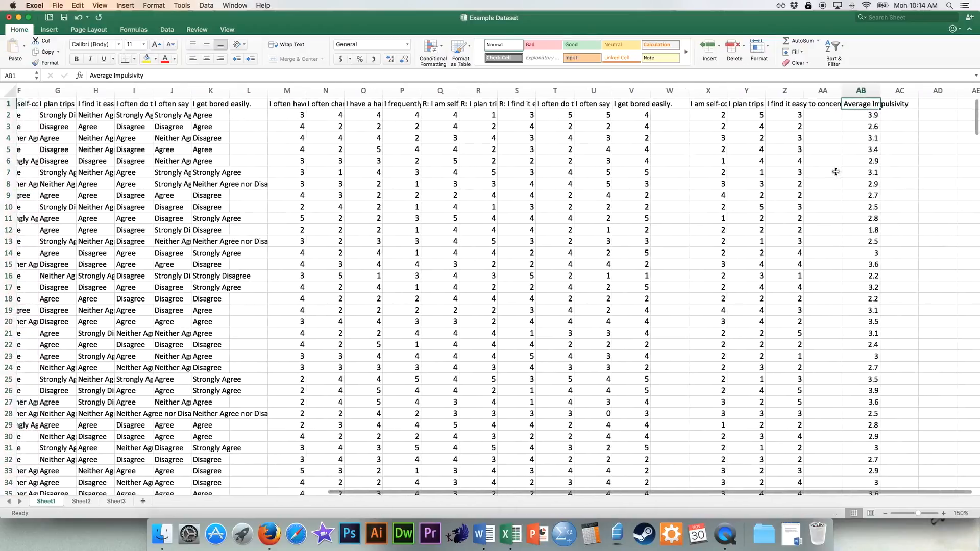
scroll(833, 219, left, 10)
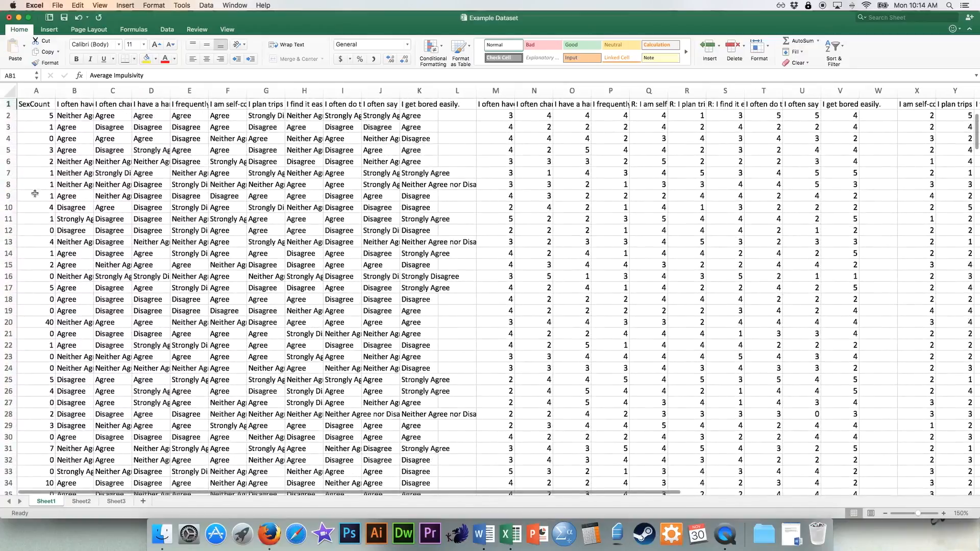
click(36, 91)
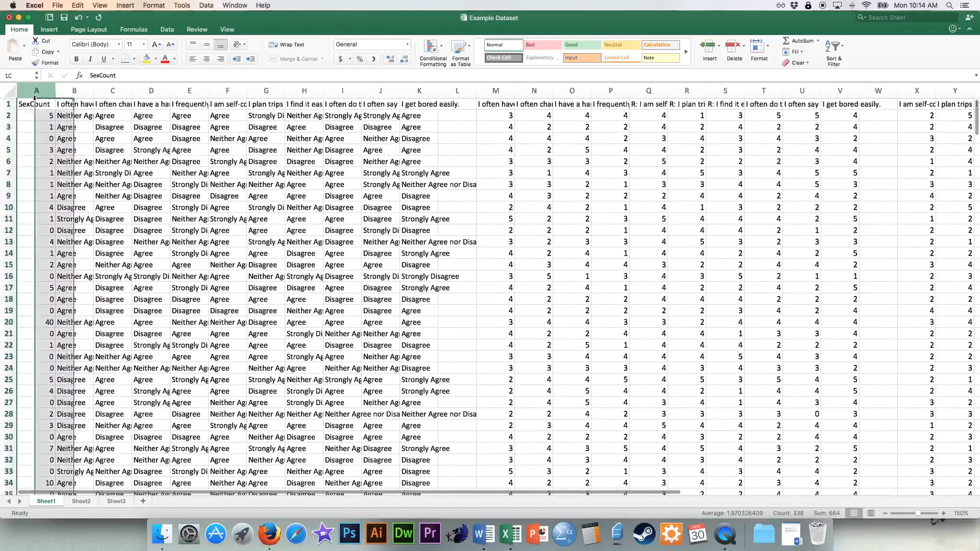
scroll(705, 259, right, 12)
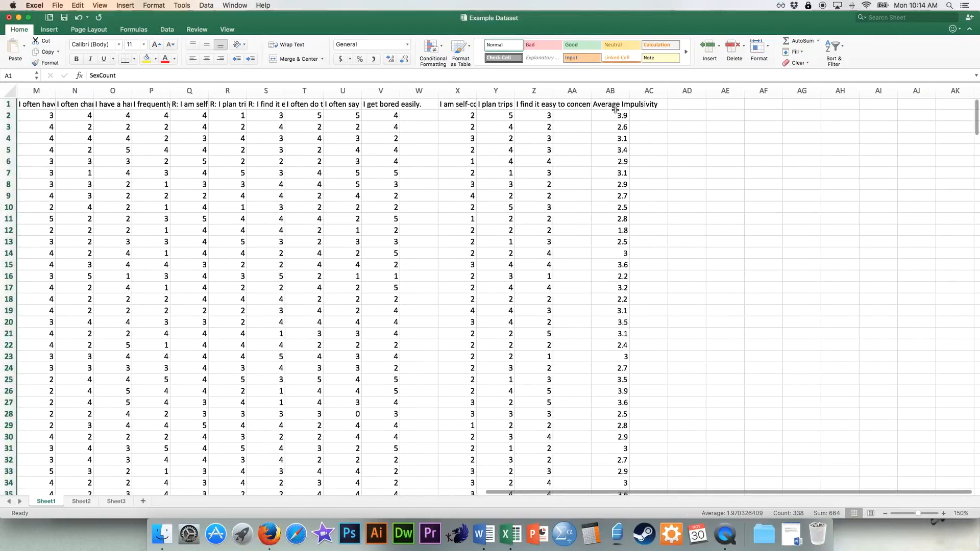
click(614, 113)
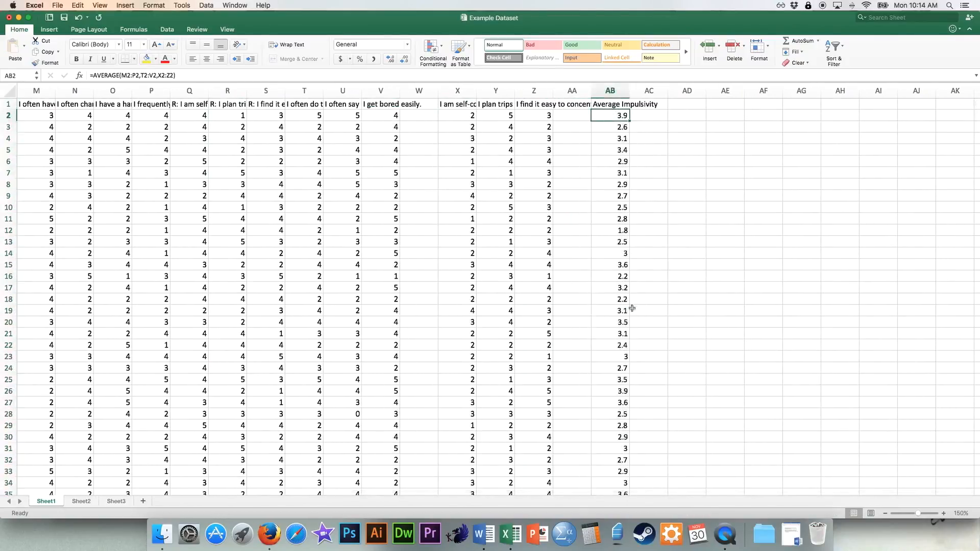
Enter the header "Impulsivity (Low vs. High)" in cell AC1, beside the Average Impulsivity column
click(653, 105)
text(Impus)
key(BackSpace)
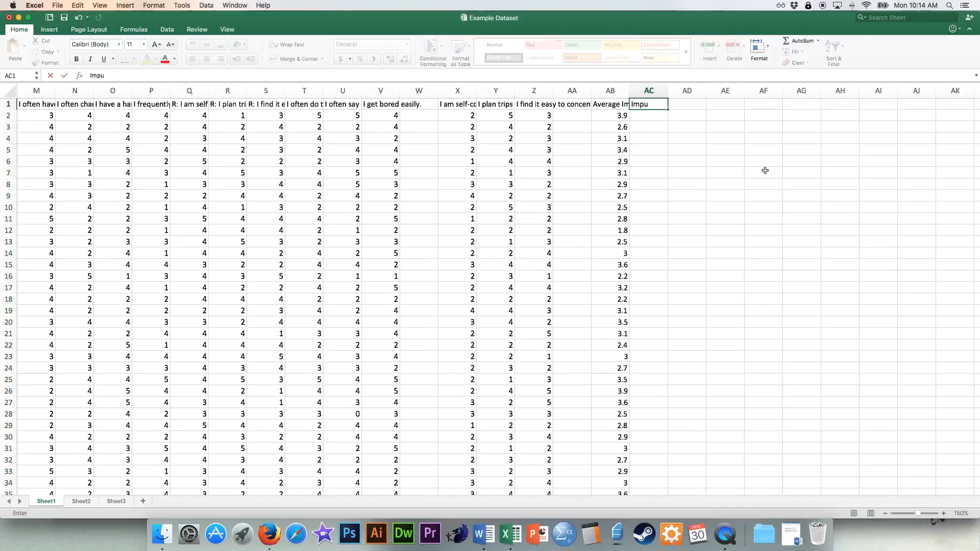
text(lsivity (Low vs. High))
key(Return)
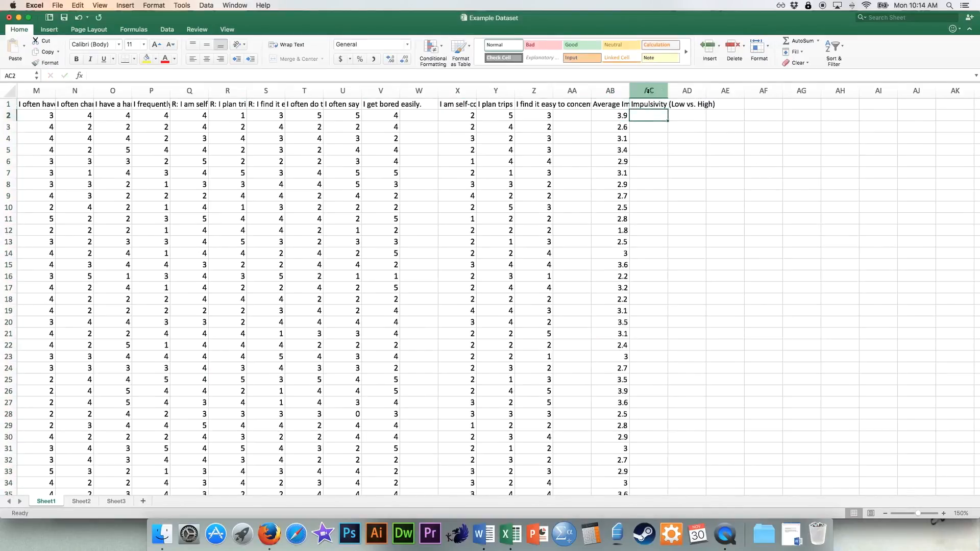
click(622, 117)
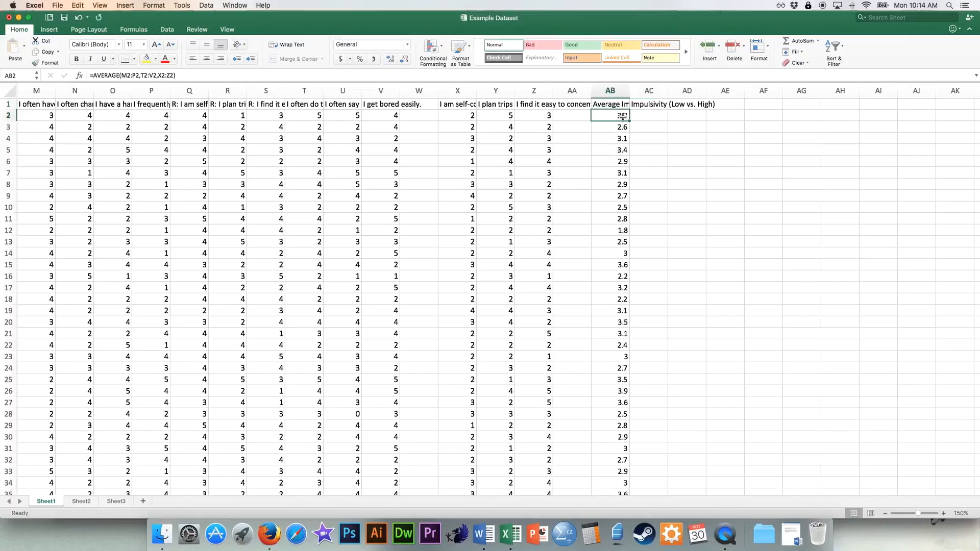
click(651, 116)
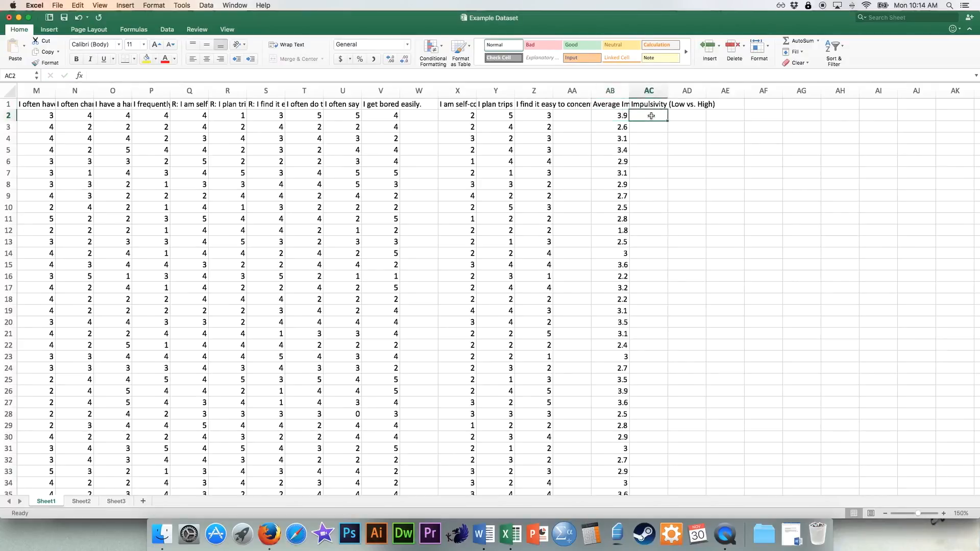
click(622, 116)
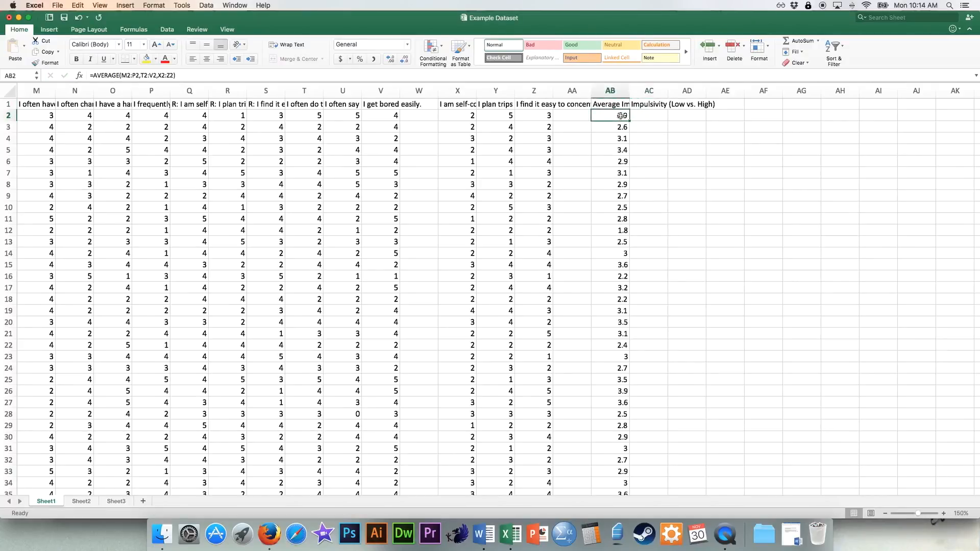
click(659, 115)
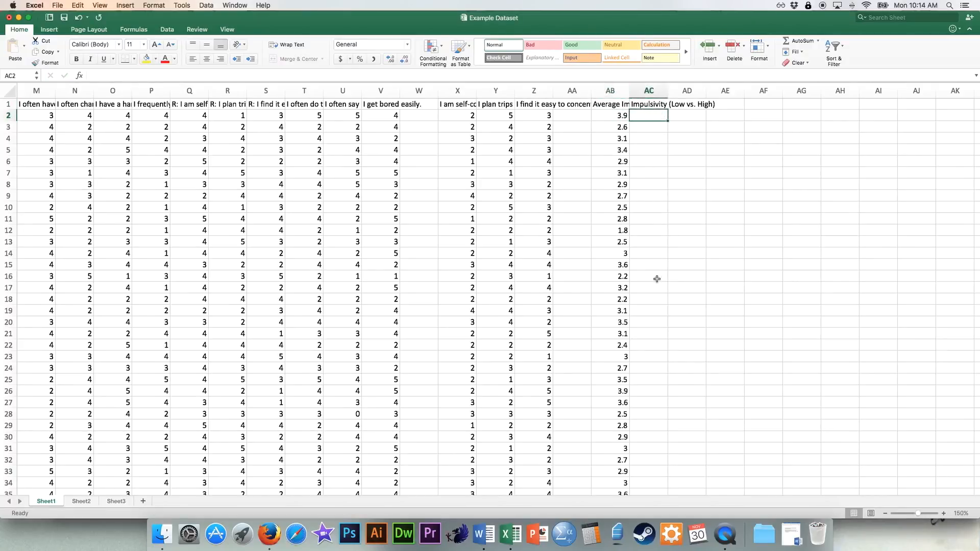
Calculate the mean of all respondents' average impulsivity scores below the data in AB342 with =average(AB2:AB340)
scroll(657, 279, down, 20)
scroll(656, 280, down, 20)
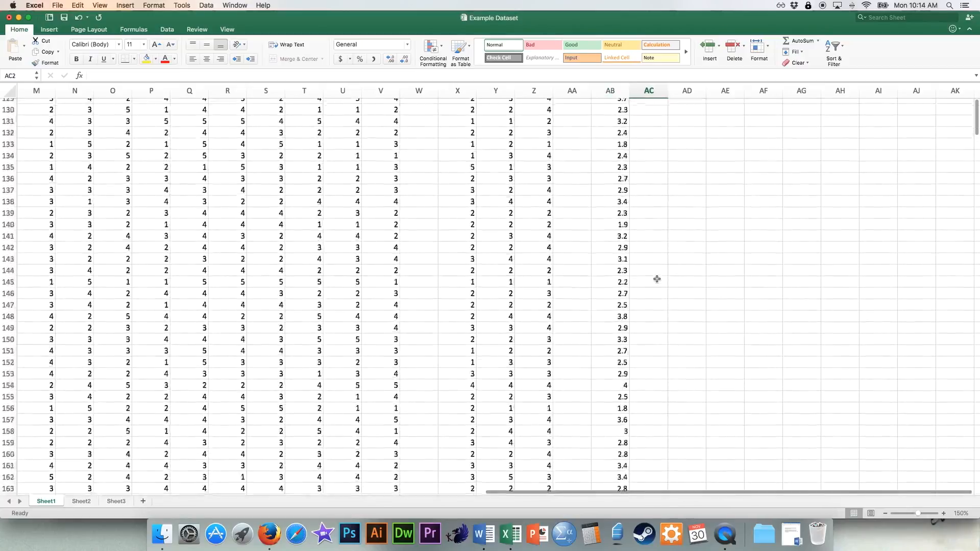
scroll(656, 279, down, 20)
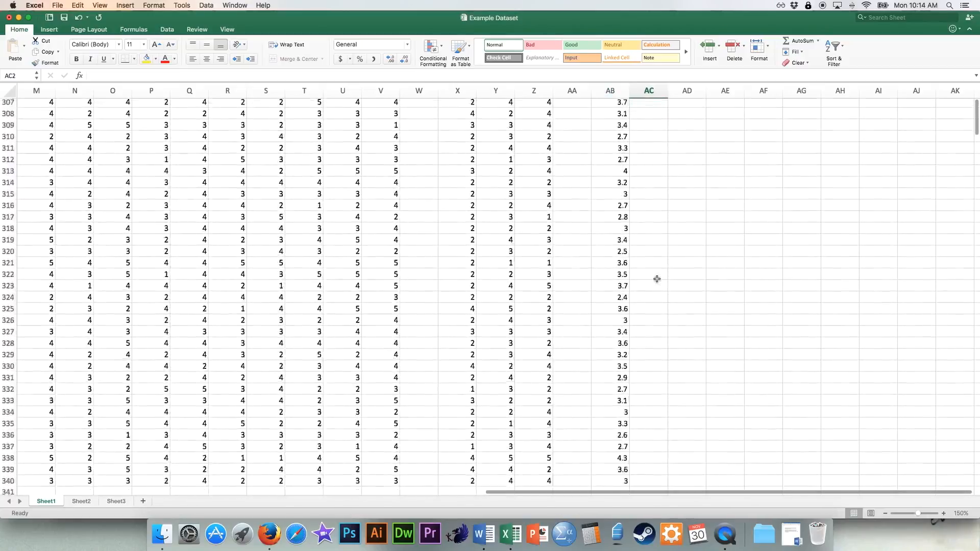
scroll(656, 279, up, 17)
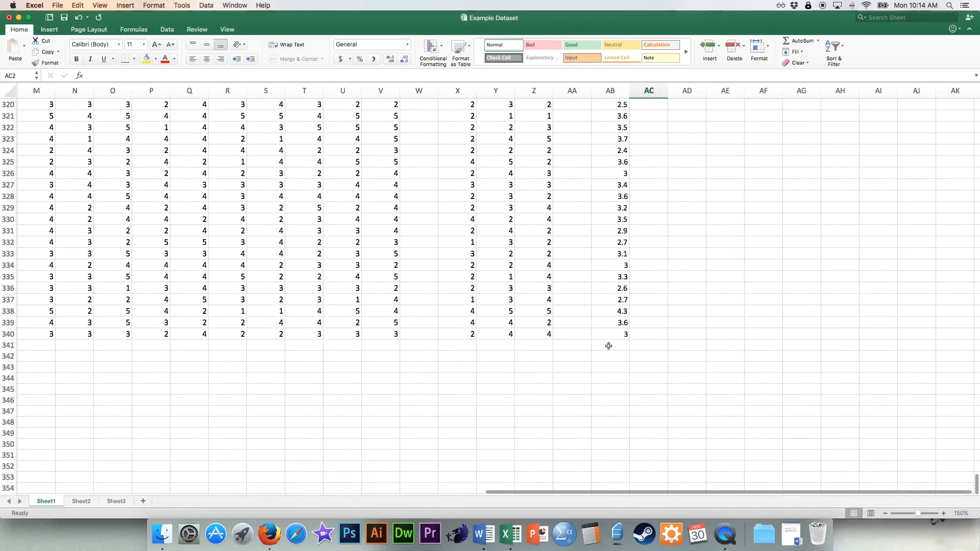
click(613, 345)
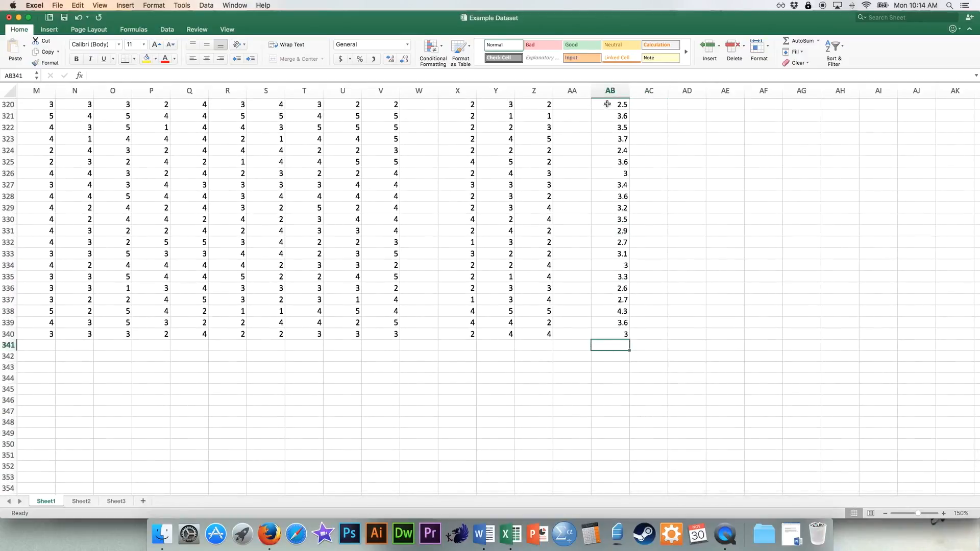
click(614, 356)
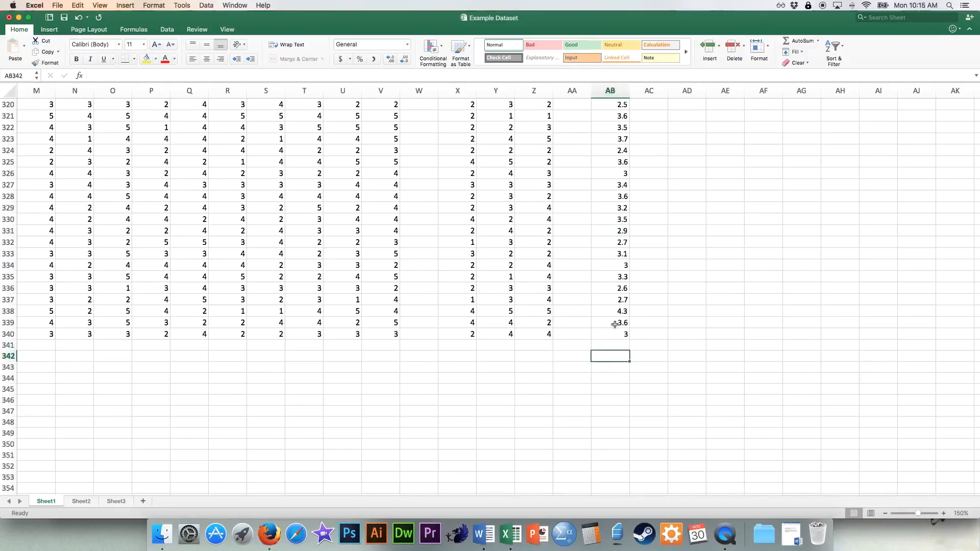
text(=average()
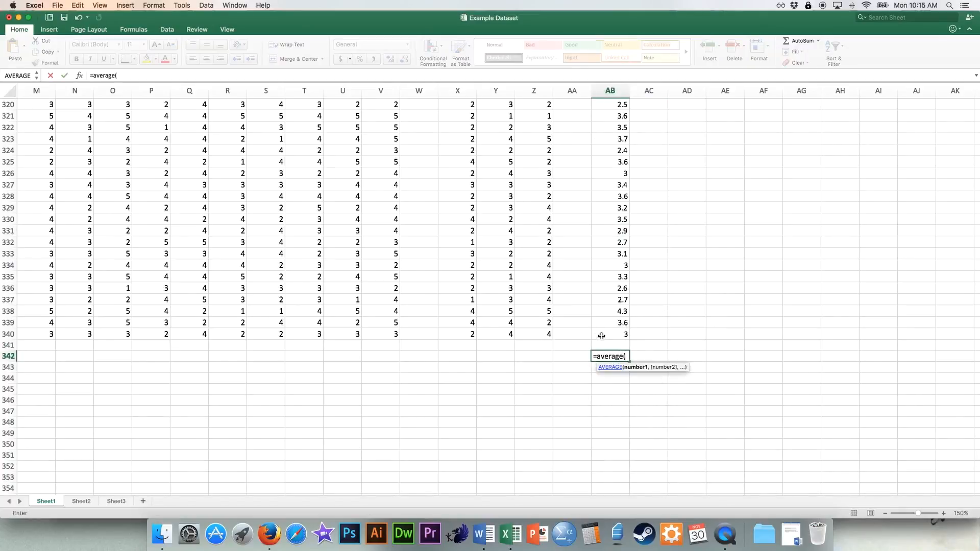
drag(603, 334, 607, 84)
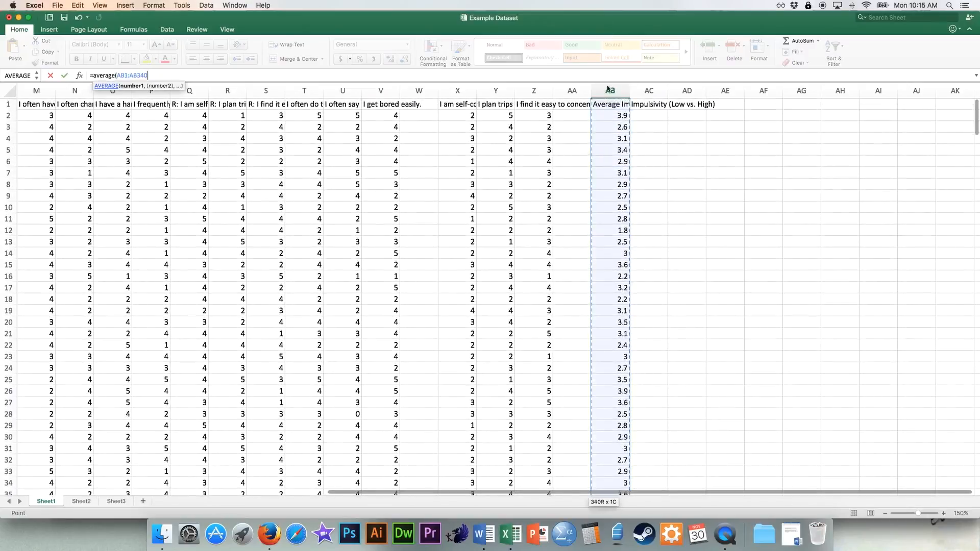
text())
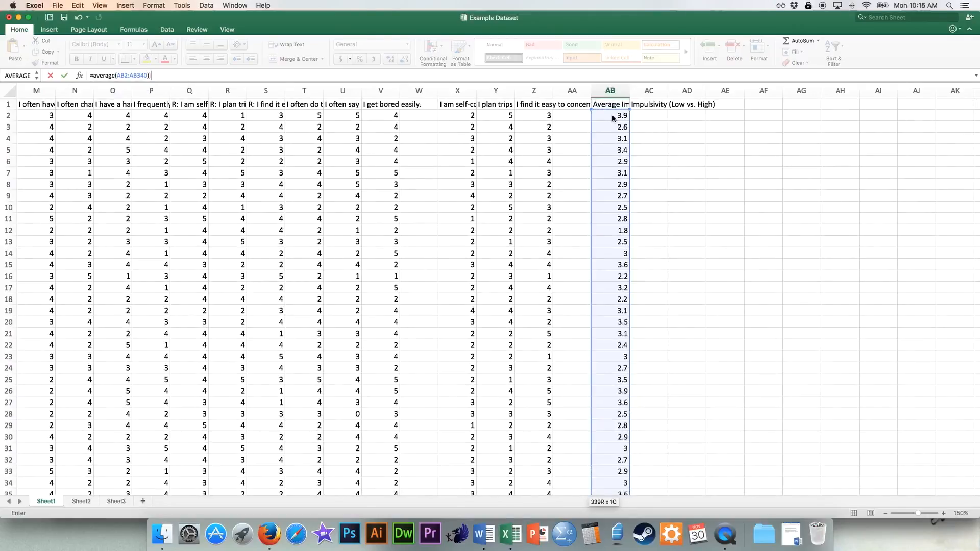
key(Return)
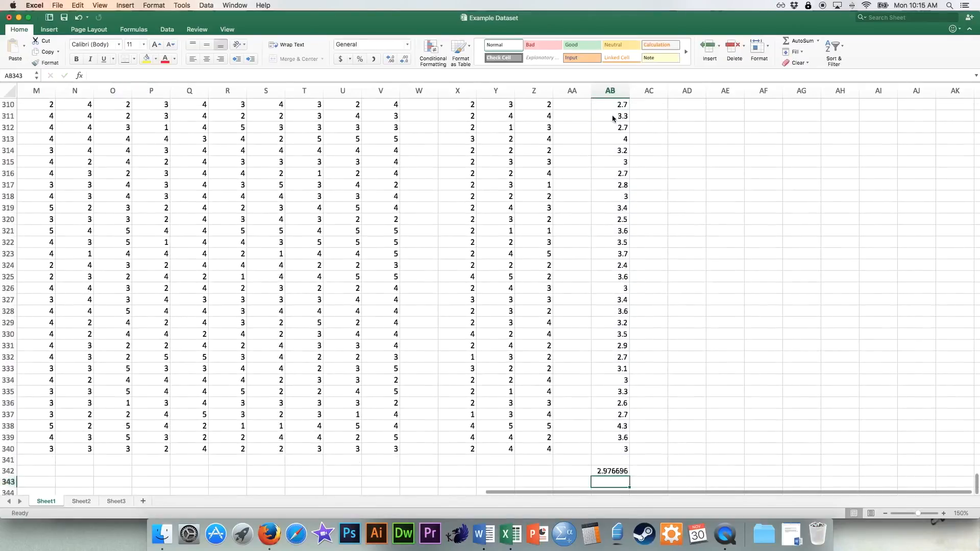
click(600, 472)
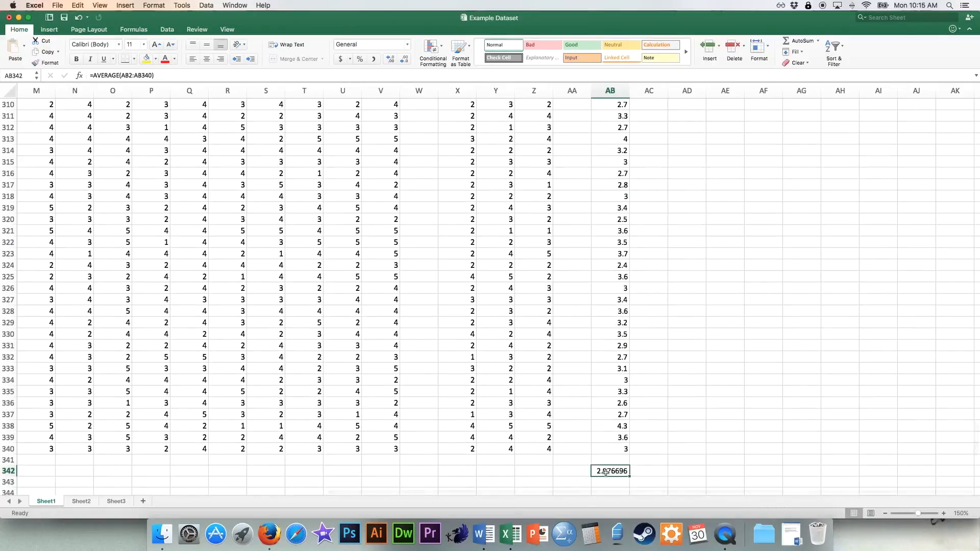
Label the first five respondents' impulsivity in AC2:AC6 as High, Low, High, High and Low, and return to AC2
scroll(647, 458, down, 3)
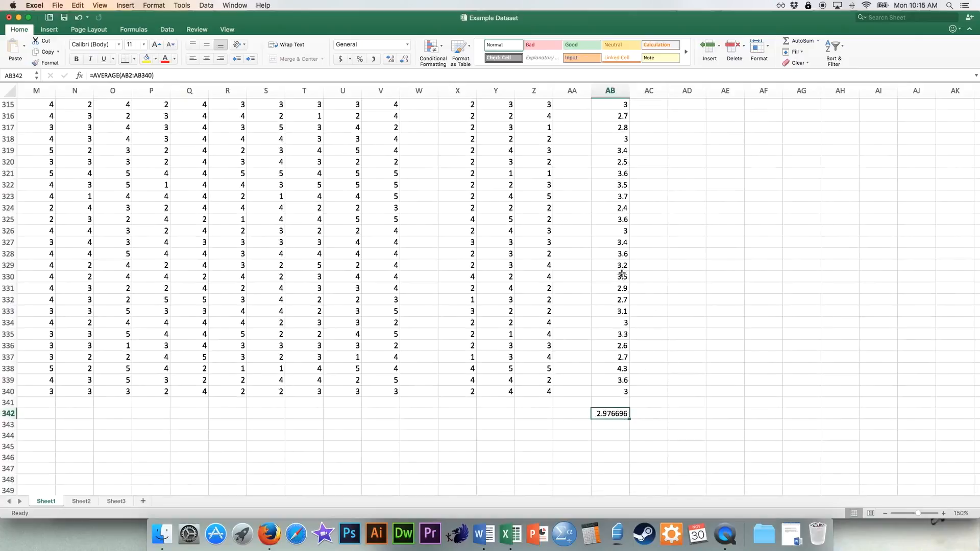
click(652, 309)
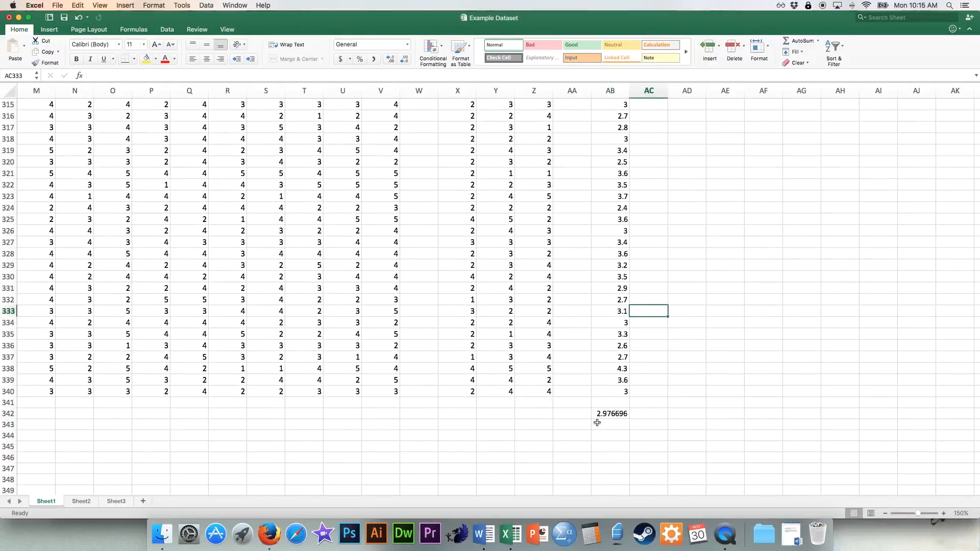
scroll(704, 292, up, 20)
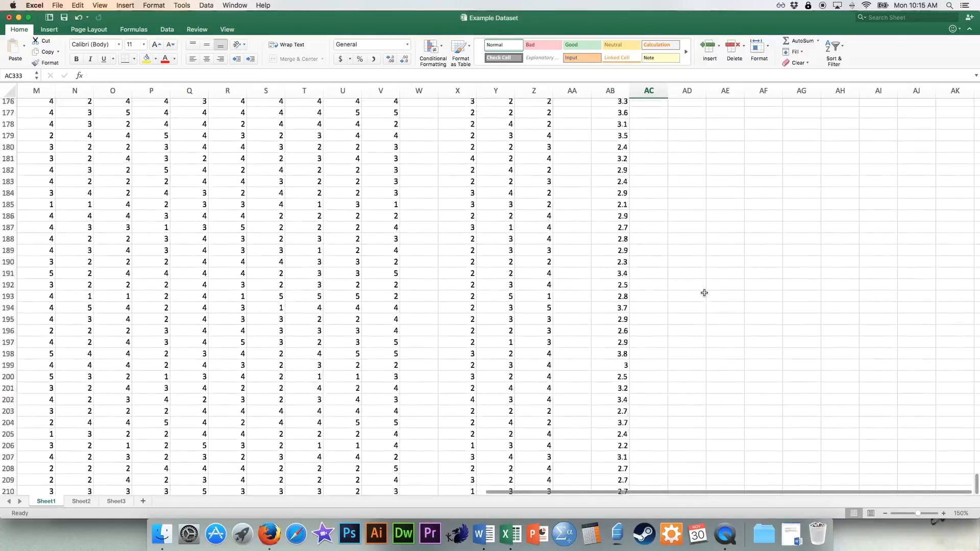
scroll(704, 292, up, 20)
click(646, 121)
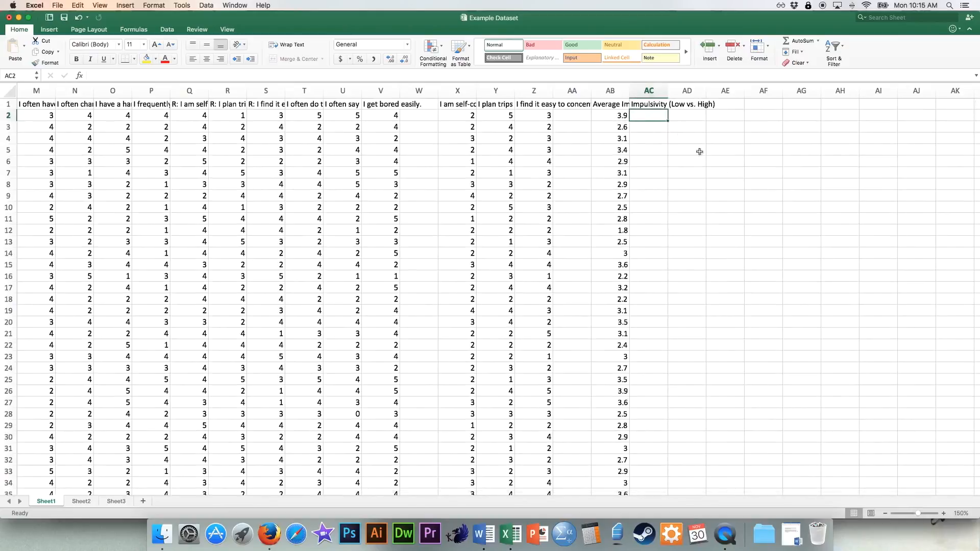
scroll(707, 345, down, 20)
scroll(707, 347, down, 15)
scroll(708, 347, up, 12)
scroll(707, 346, up, 20)
text(High)
key(Return)
text(Low)
key(Return)
text(High)
key(Return)
text(High)
key(Return)
text(Low)
key(Return)
click(662, 116)
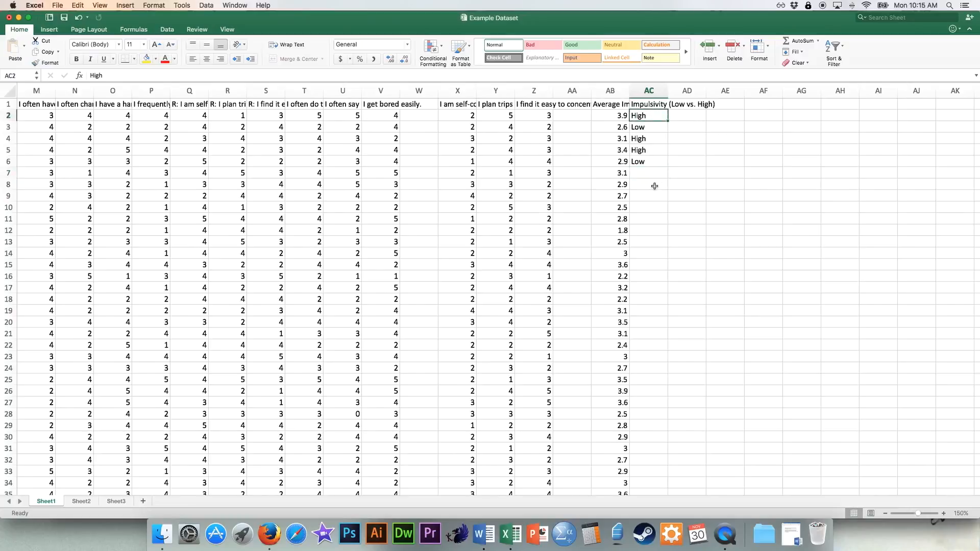
Switch to the Excel Formulas document in Word and copy the High/Low formula under "Creating "High" and "Low" from a continuous scale"
click(484, 534)
scroll(678, 378, down, 5)
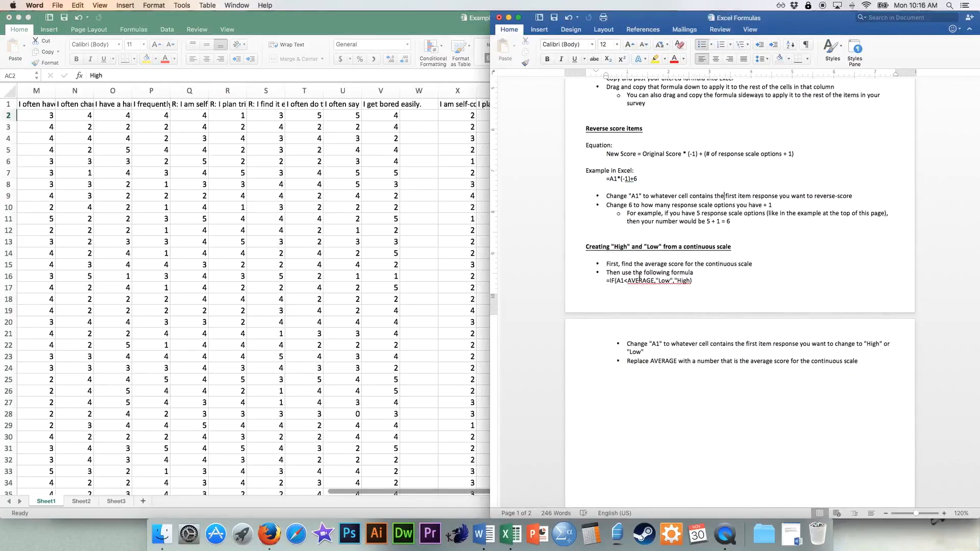
drag(605, 281, 700, 281)
key(super+c)
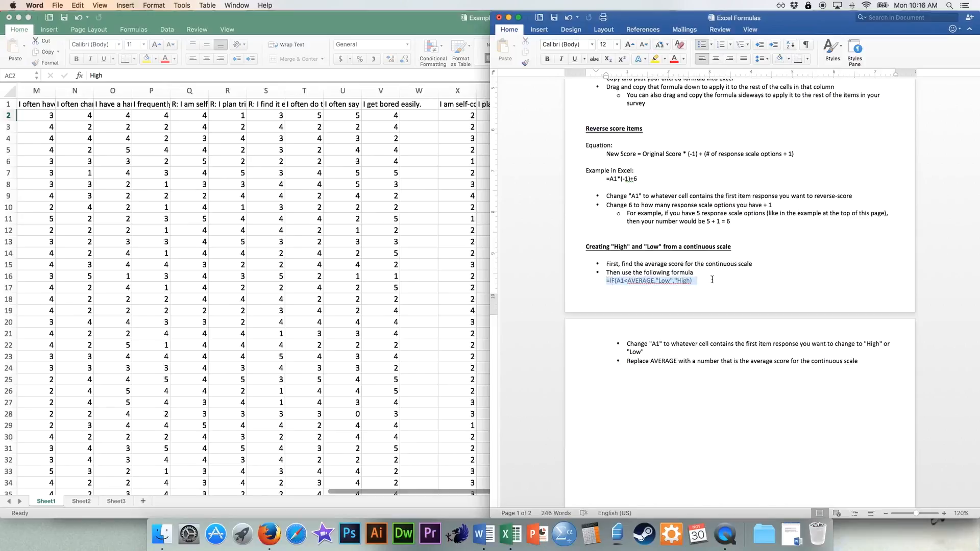
Examine the A1 and AVERAGE placeholders in the High/Low formula that need replacing
click(620, 282)
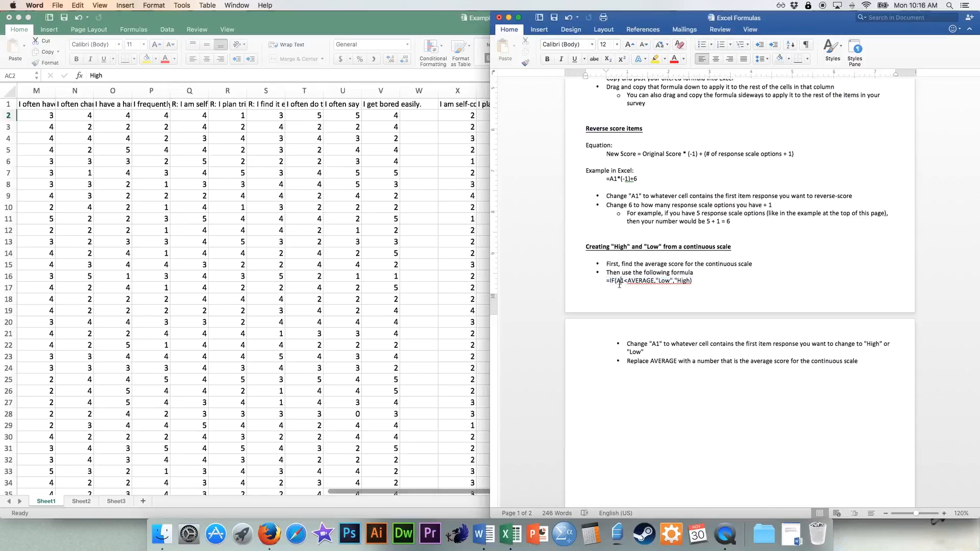
double_click(620, 281)
double_click(619, 280)
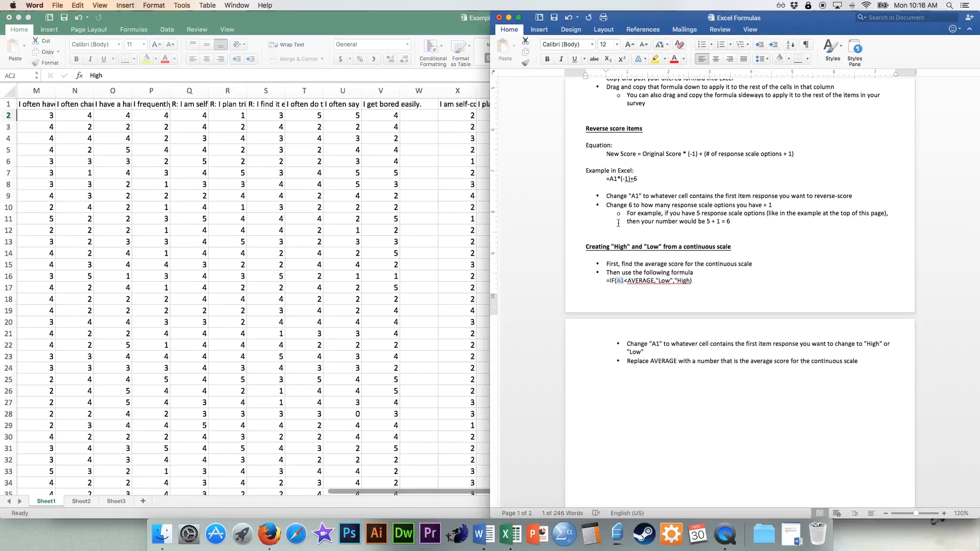
double_click(636, 281)
click(631, 284)
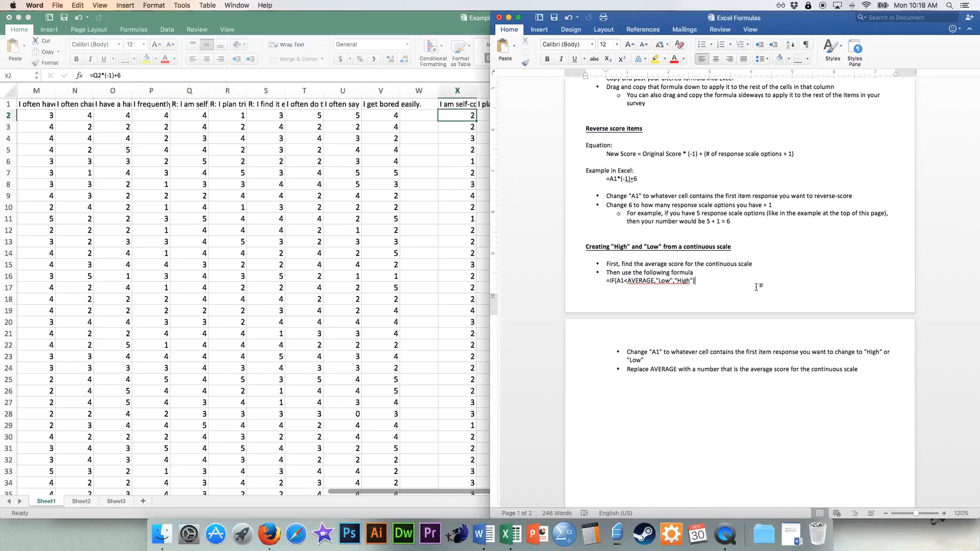
Paste a working copy of =IF(A1<AVERAGE,"Low","High") below the original in Word, and select the first average, AB2, in the Excel workbook
click(607, 343)
key(super+v)
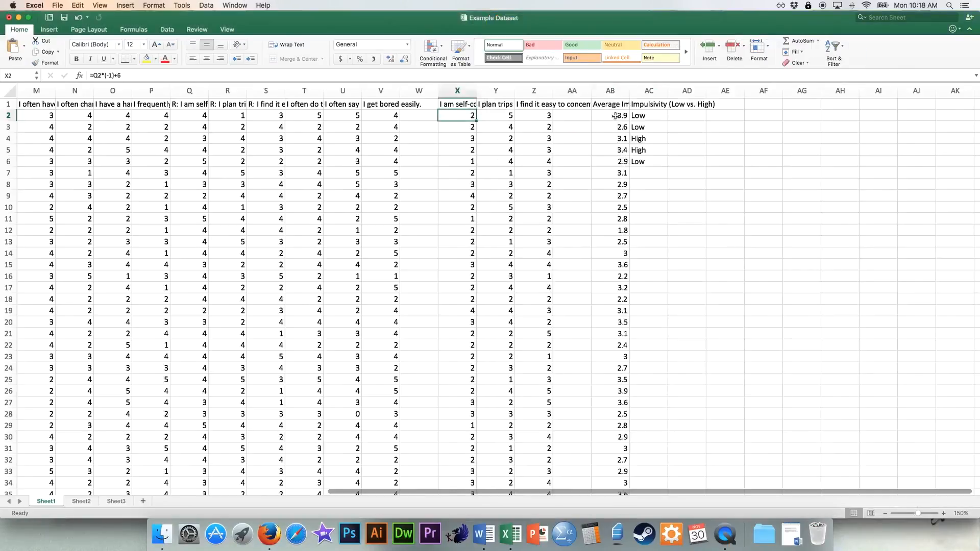
click(615, 116)
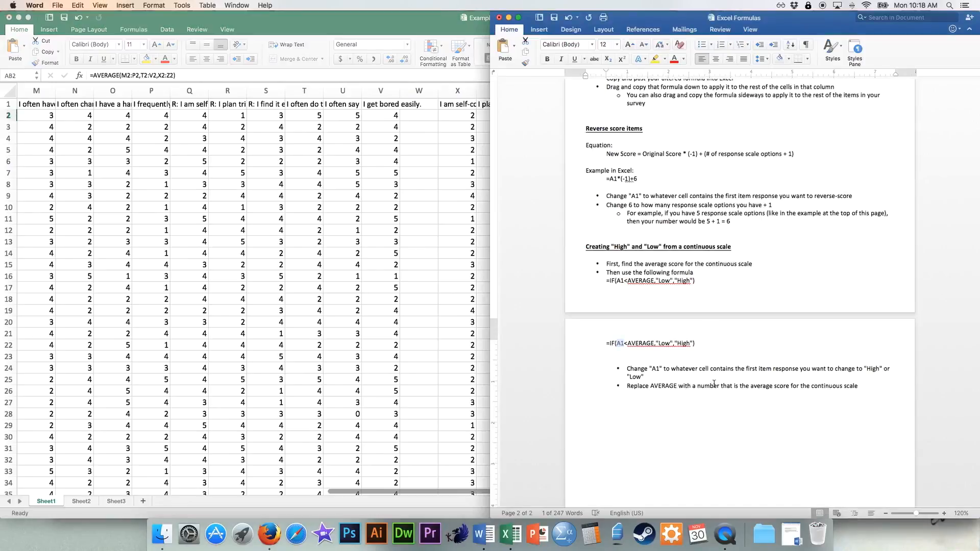
Adapt the formula copy in Word to =IF(AB2<2.98,"Low","High") and copy the finished formula
text(AB2)
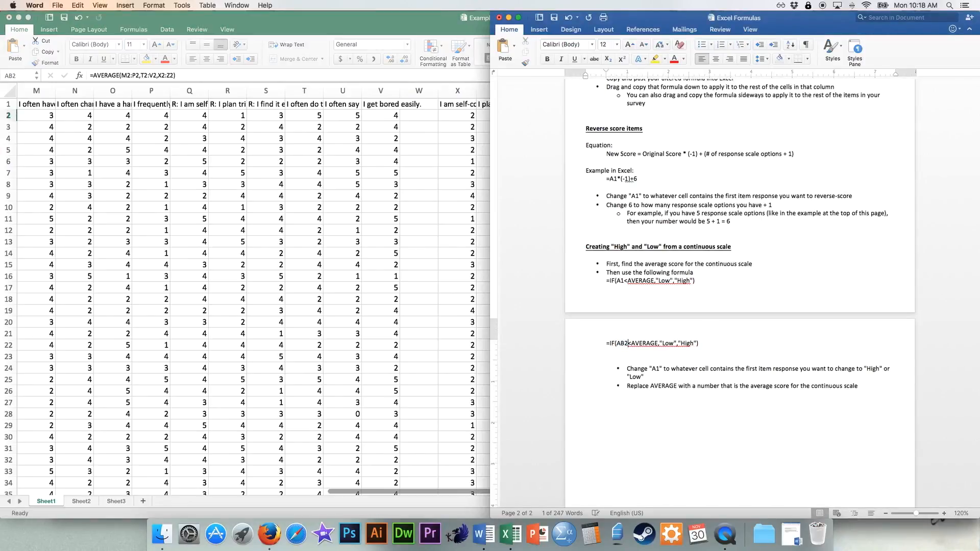
double_click(645, 344)
text(2.98)
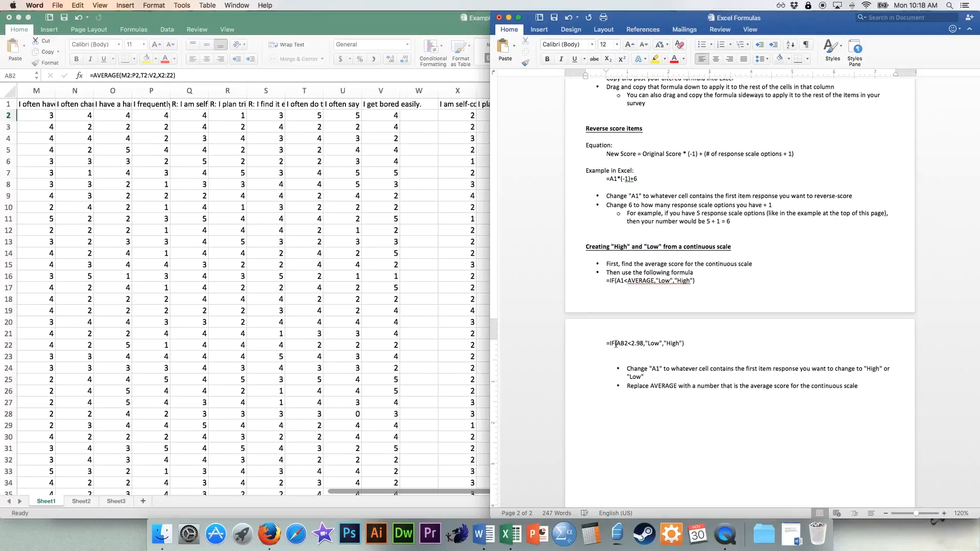
drag(631, 344, 609, 346)
key(super+c)
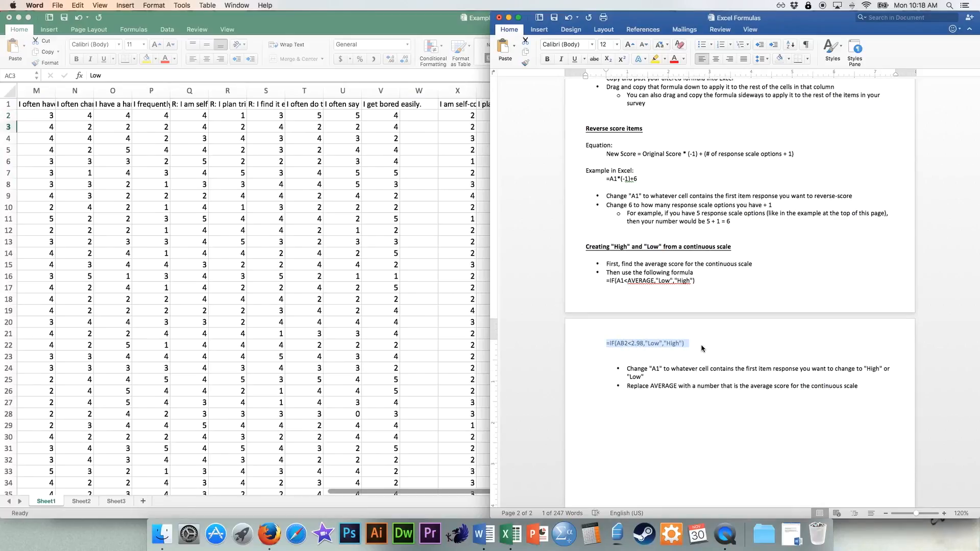
Switch to the Excel workbook and replace the content of AC2 with the copied formula =IF(AB2<2.98,"Low","High")
key(super+Tab)
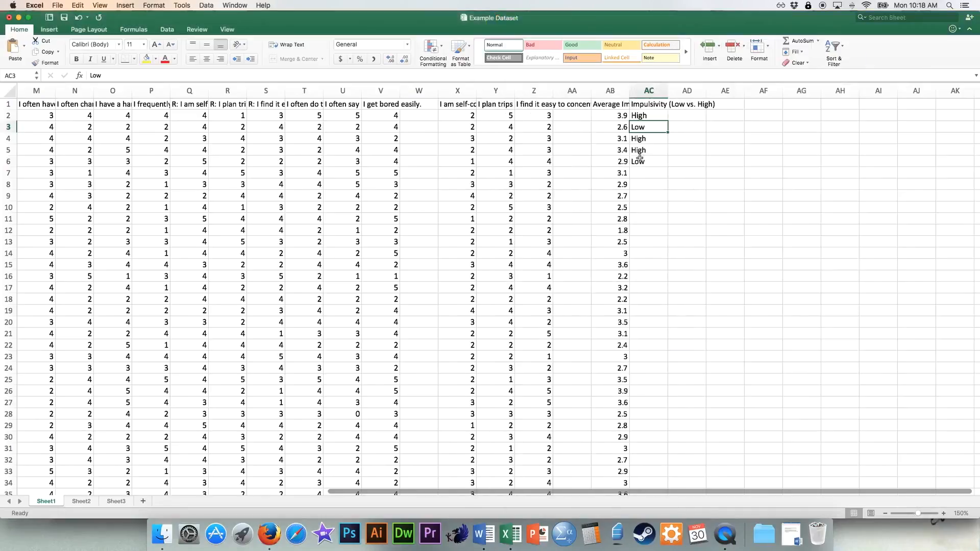
key(Up)
key(super+v)
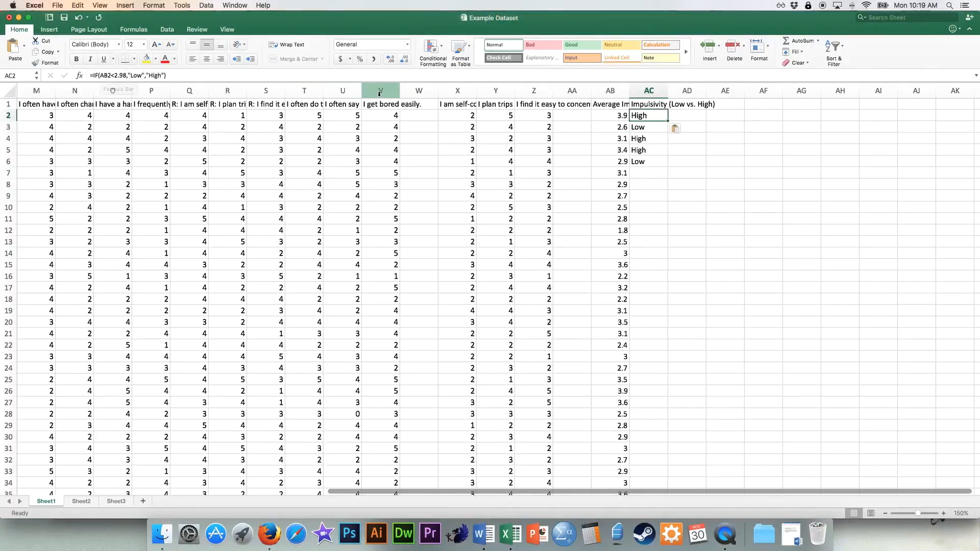
key(Down)
click(651, 116)
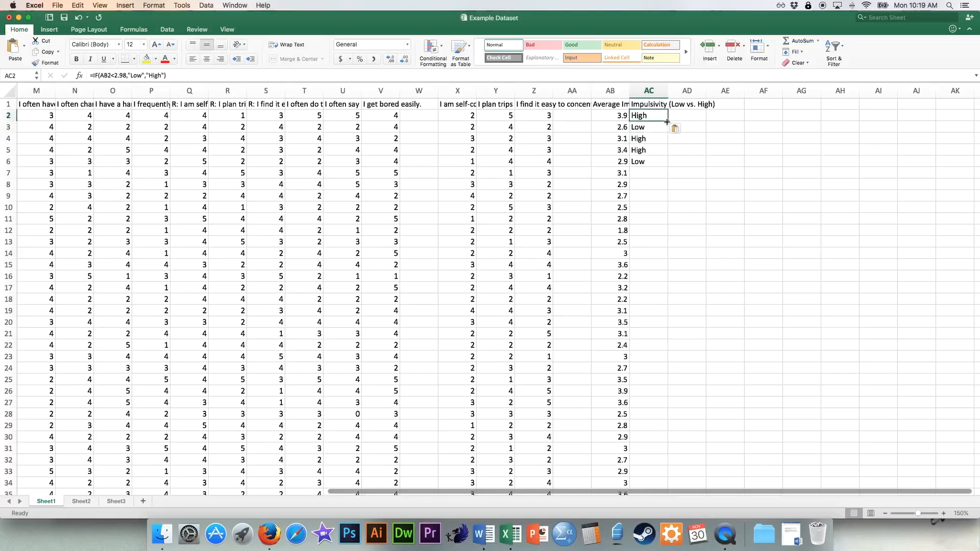
Fill the AC2 formula down the Impulsivity (Low vs. High) column through row 340, and return to its header in AC1
drag(668, 120, 661, 305)
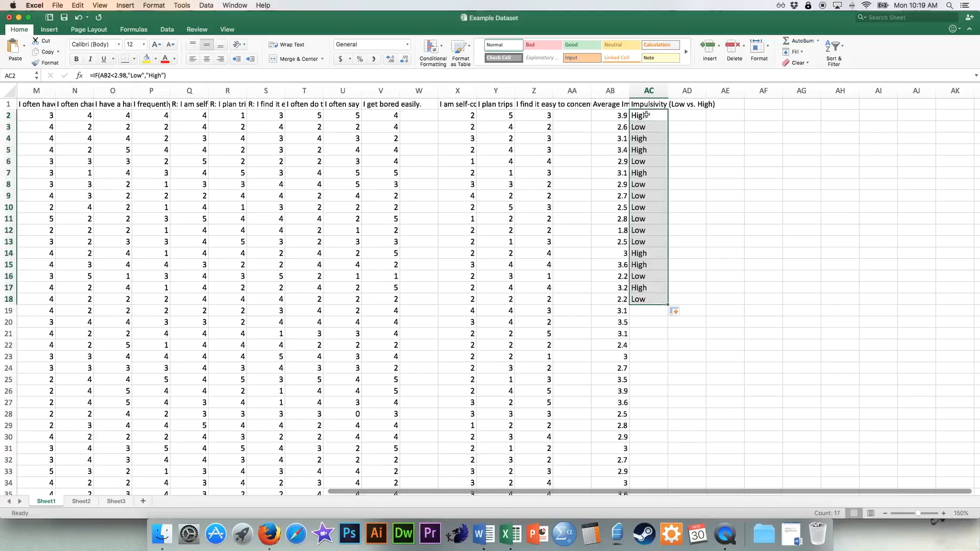
drag(669, 304, 676, 208)
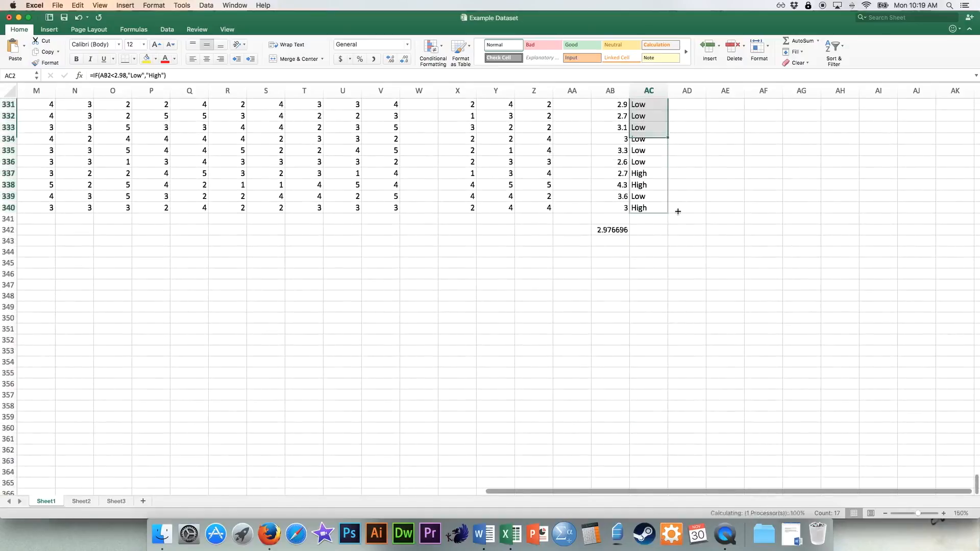
click(748, 196)
scroll(771, 254, up, 20)
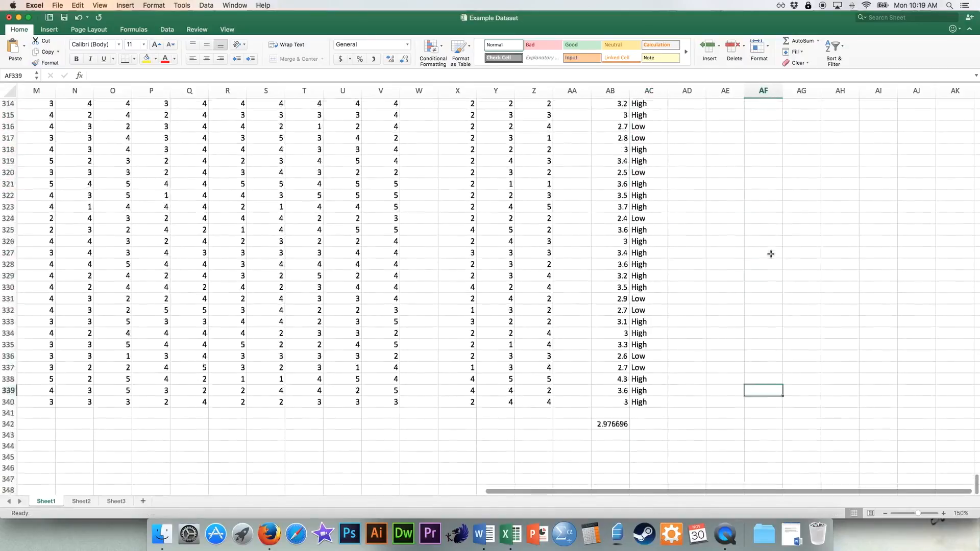
scroll(771, 254, up, 10)
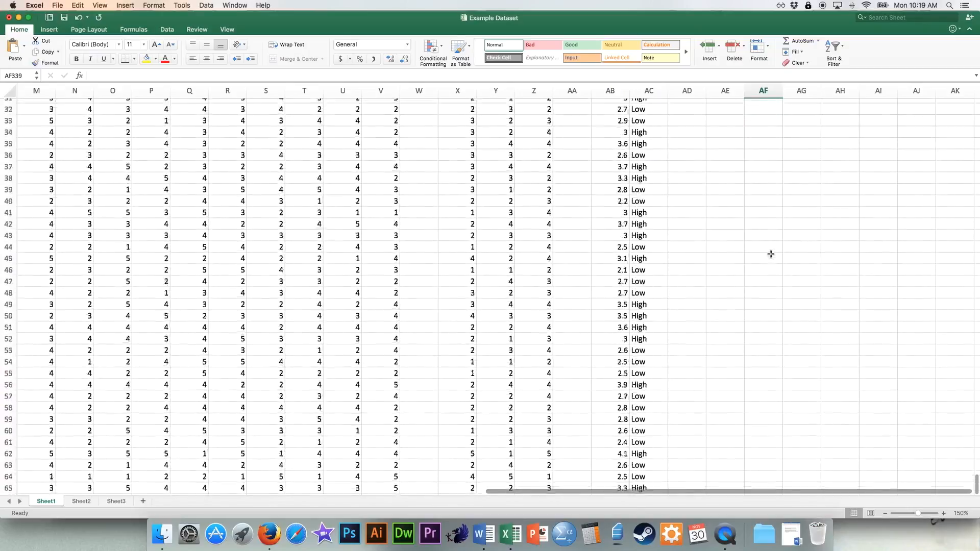
drag(36, 104, 424, 103)
click(640, 103)
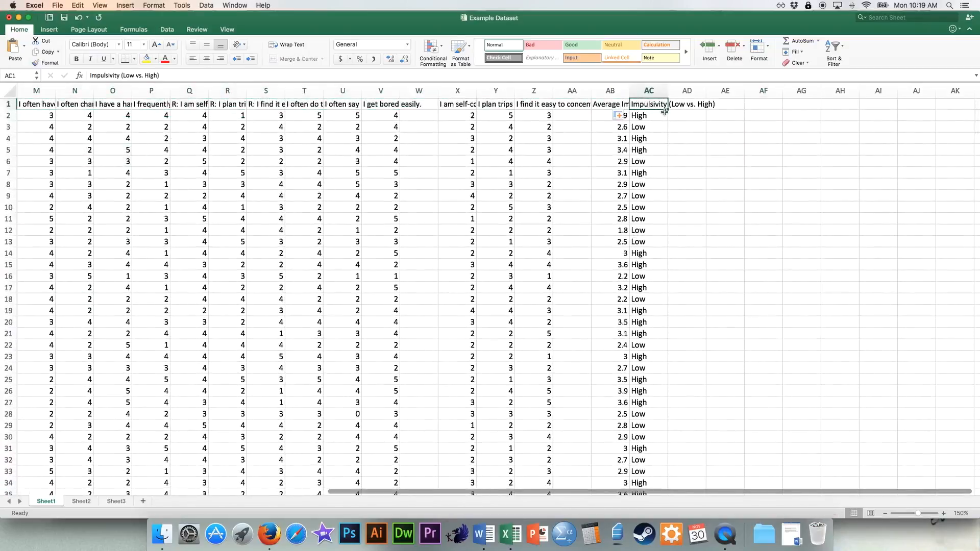
Bring up the Excel Formulas document in Word and review its sections on numeric responses, reverse scoring and High/Low groups
click(789, 533)
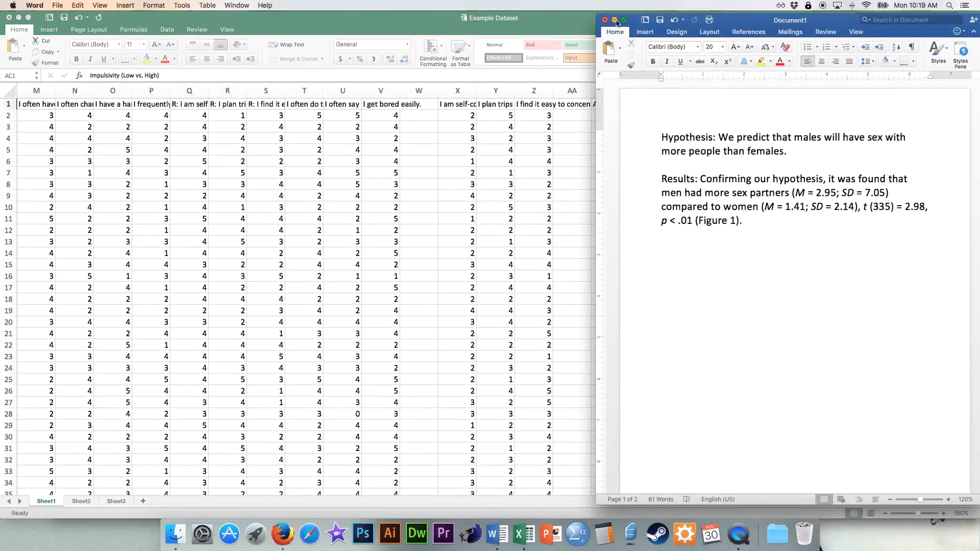
click(615, 20)
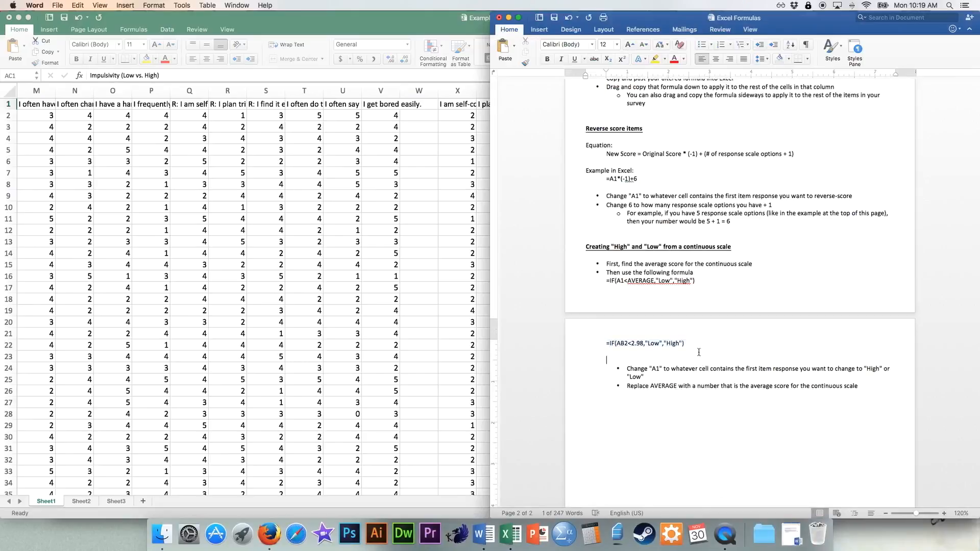
scroll(598, 132, up, 5)
drag(585, 128, 702, 128)
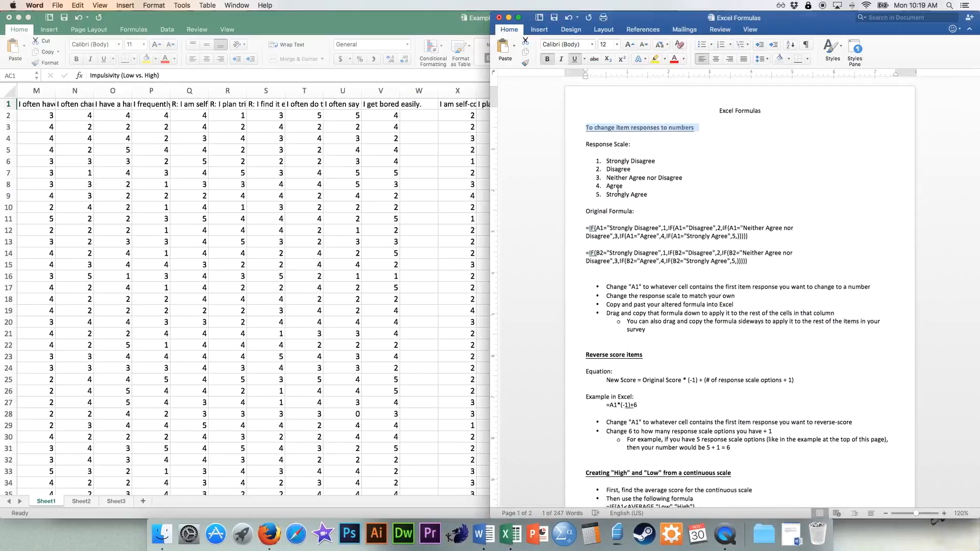
scroll(605, 247, down, 5)
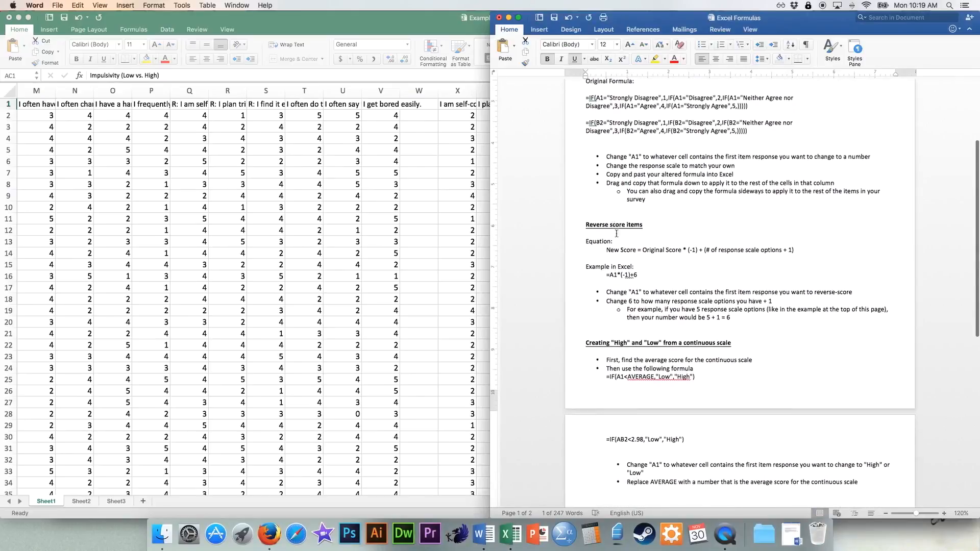
scroll(677, 286, down, 6)
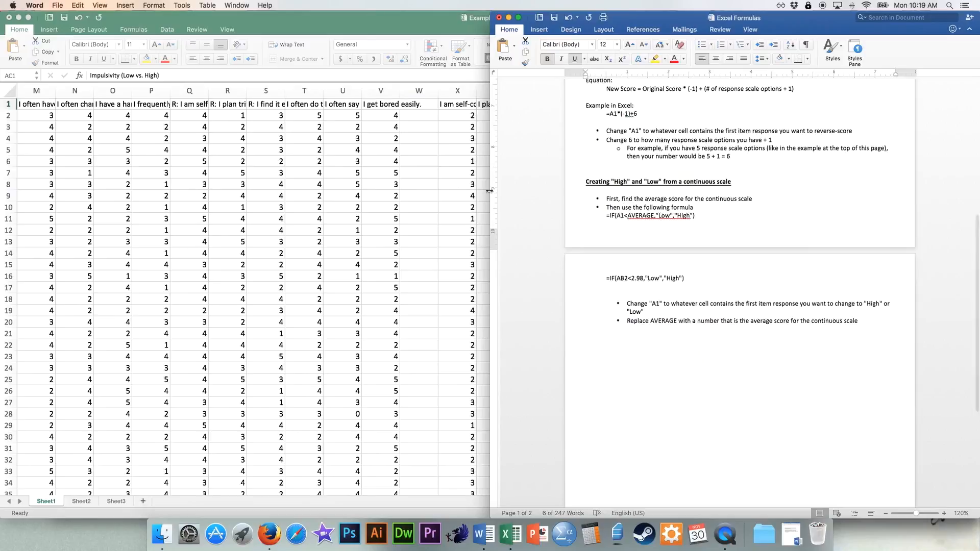
Return to the Excel dataset and review its columns from SexCount through Impulsivity (Low vs. High)
click(427, 185)
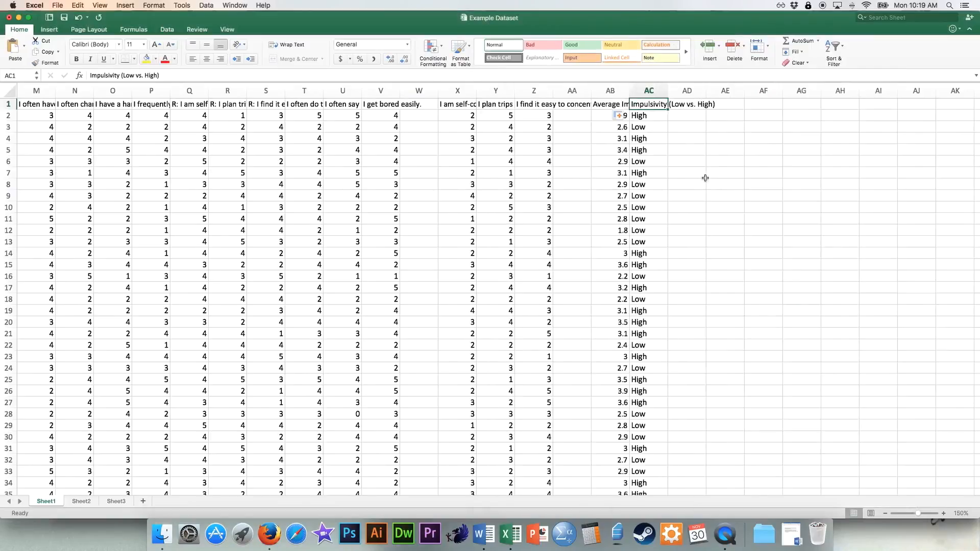
scroll(704, 178, left, 10)
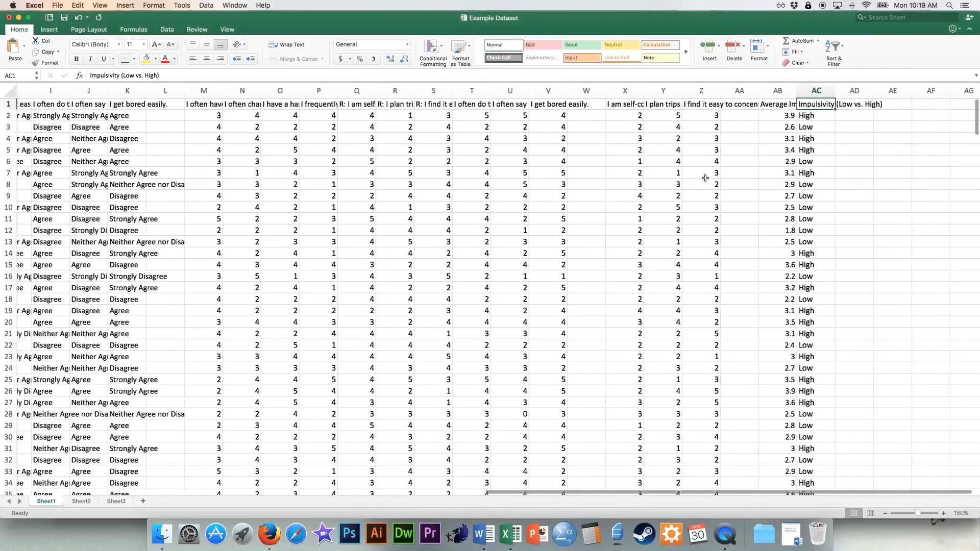
scroll(704, 178, left, 5)
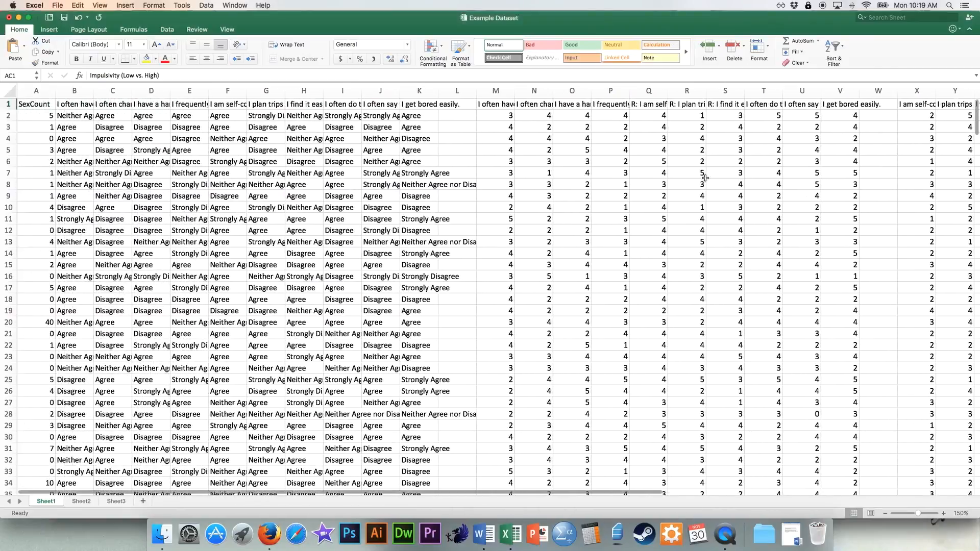
scroll(705, 178, right, 15)
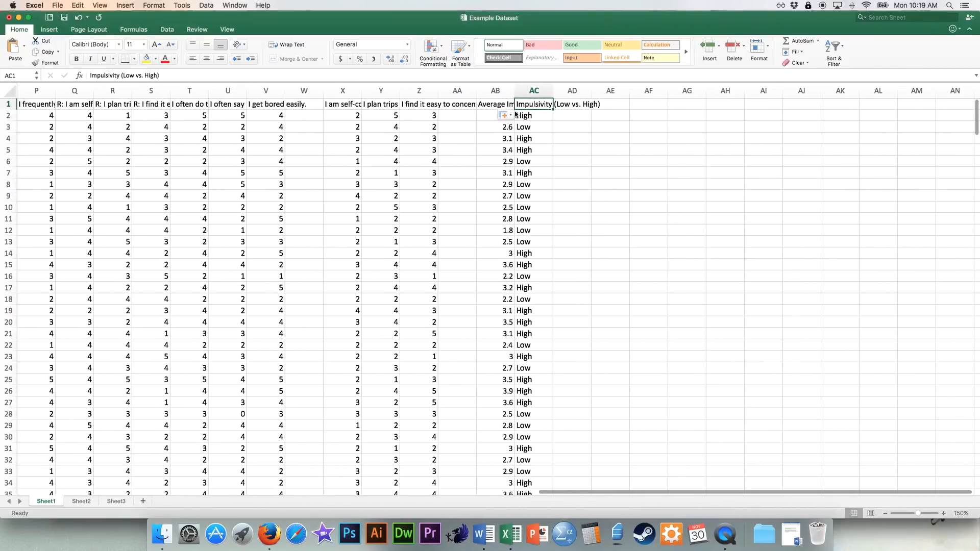
click(533, 92)
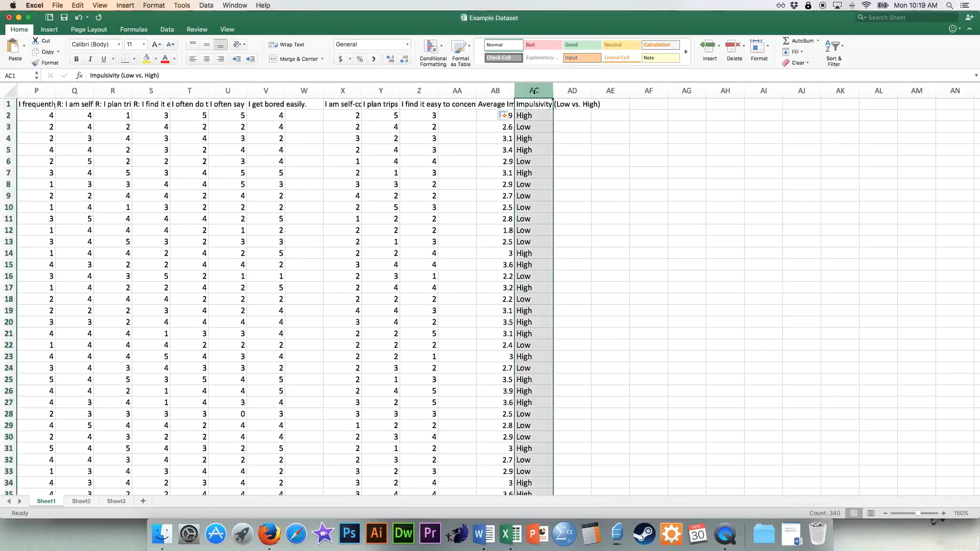
scroll(504, 210, left, 15)
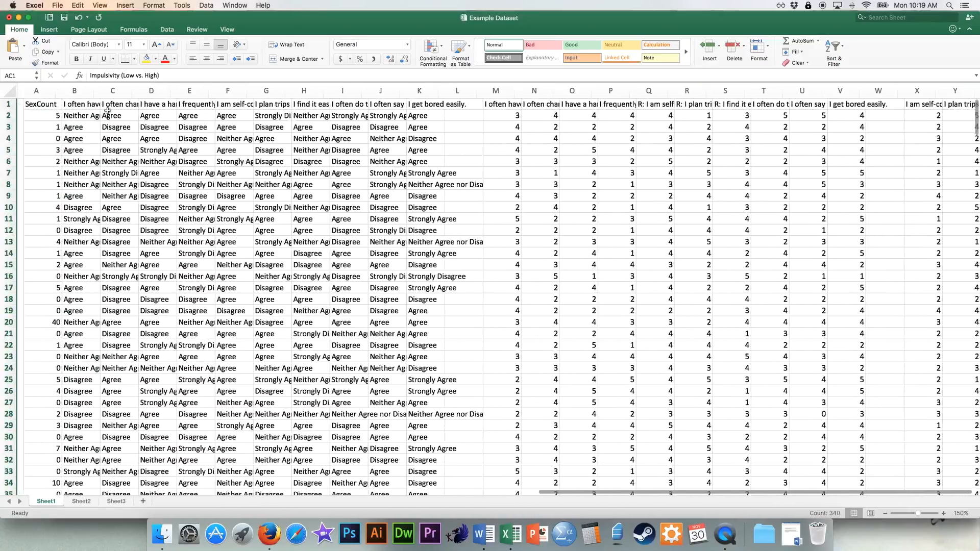
scroll(837, 201, right, 5)
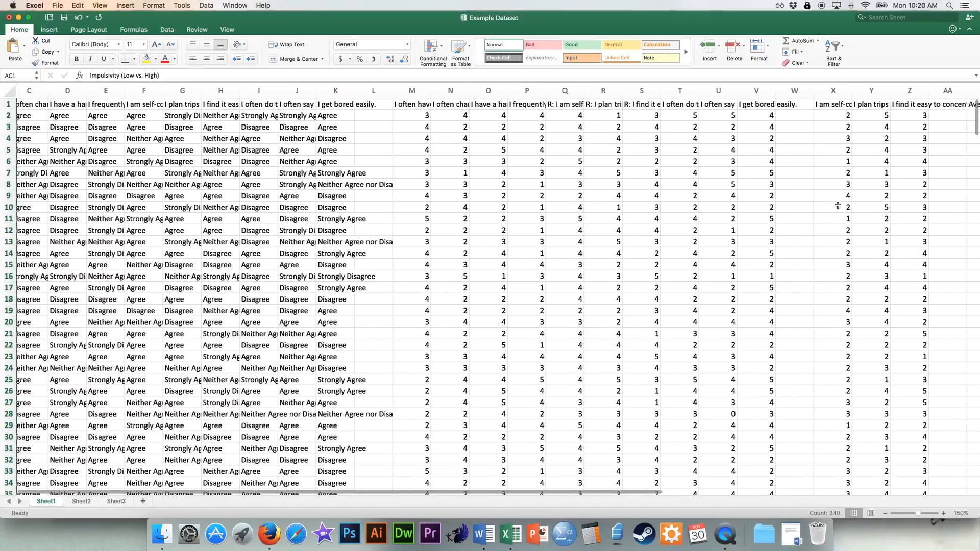
scroll(809, 202, right, 3)
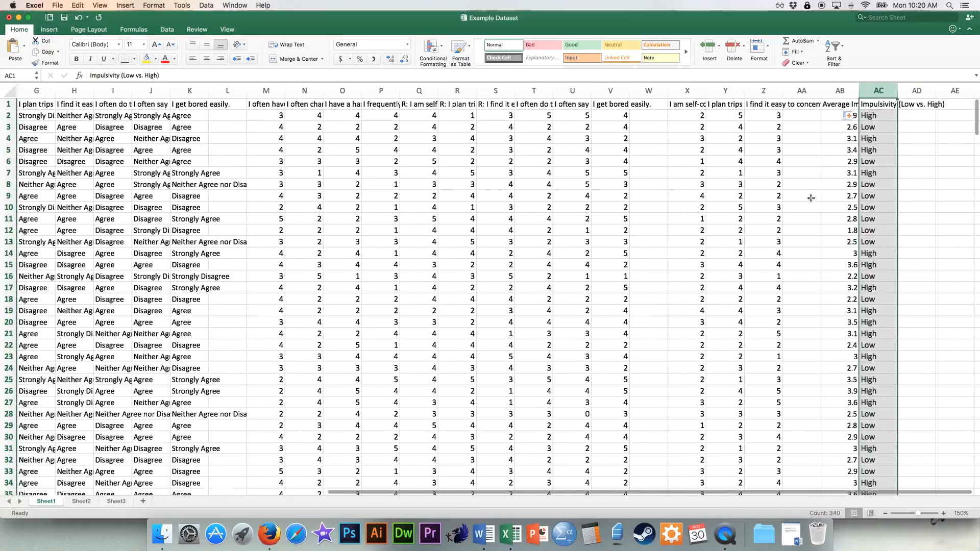
Try to delete columns B through AB between SexCount and Impulsivity (Low vs. High), and undo the deletion
drag(834, 96, 3, 99)
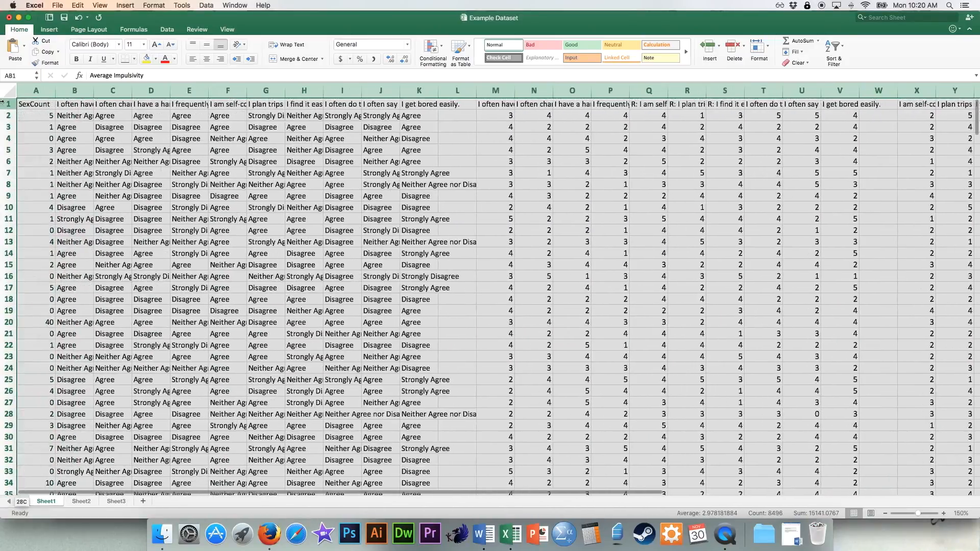
right_click(82, 93)
click(102, 148)
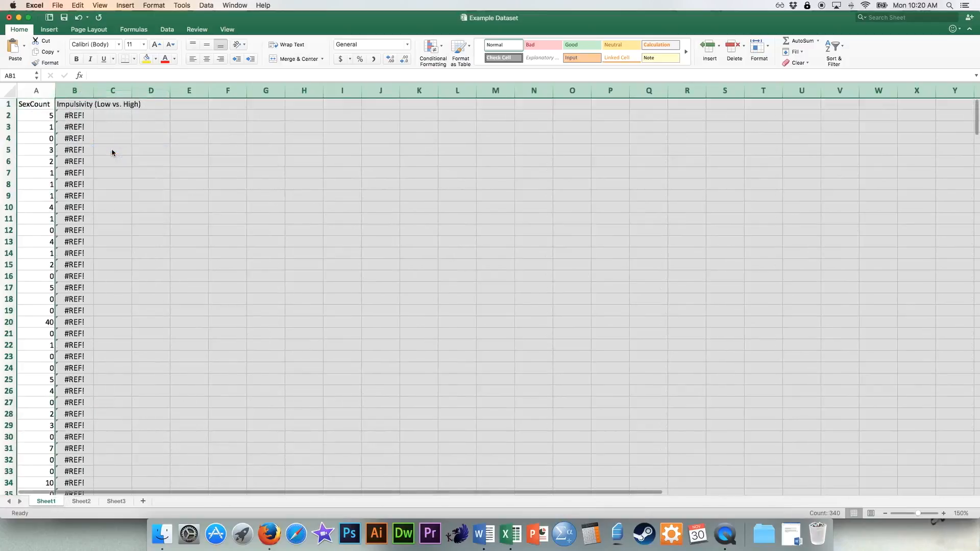
click(112, 151)
click(82, 115)
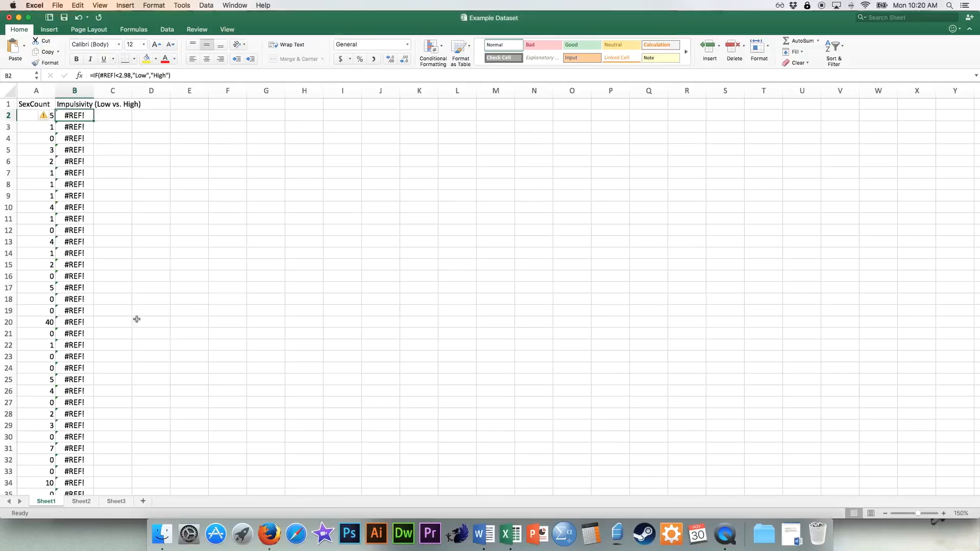
key(super+z)
Copy the entire Impulsivity (Low vs. High) column, AC
click(385, 213)
scroll(386, 212, left, 2)
scroll(386, 213, right, 10)
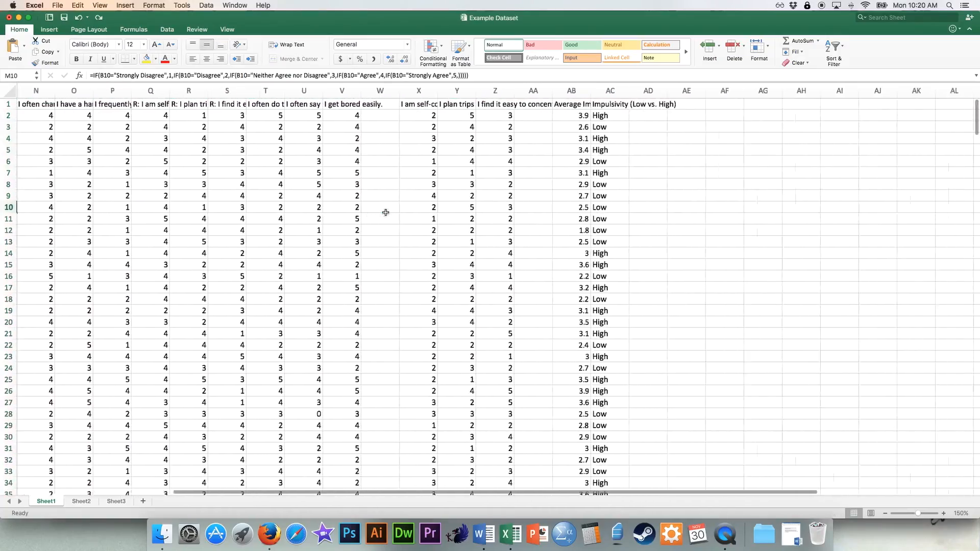
click(534, 91)
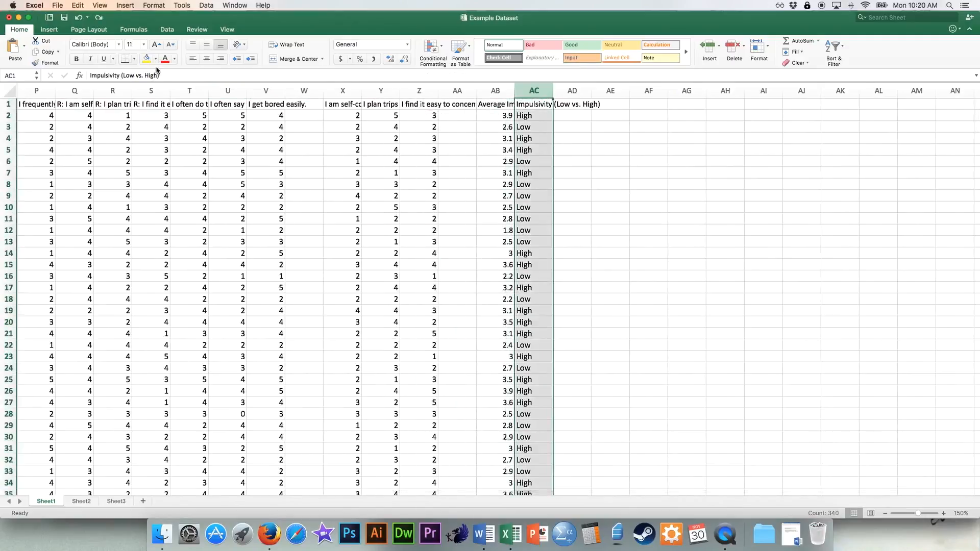
key(super+c)
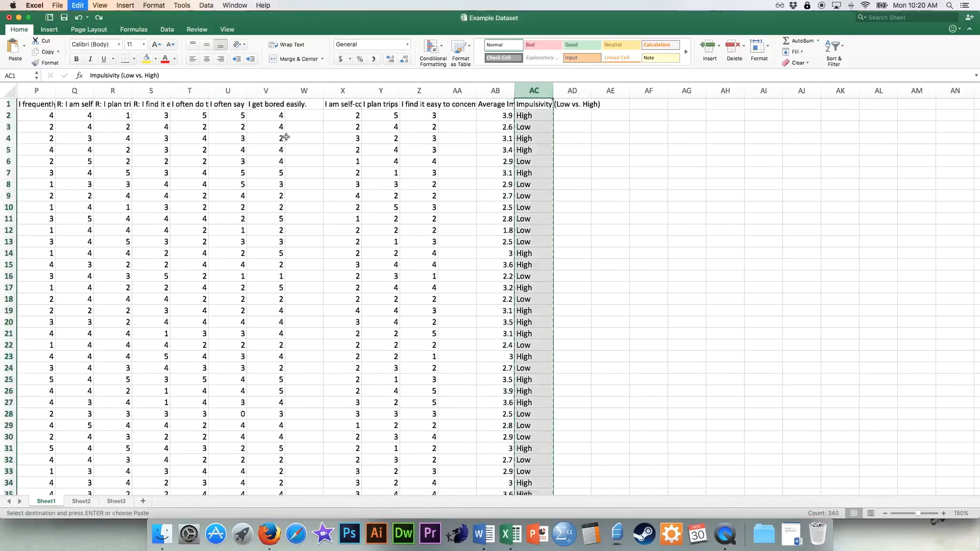
click(24, 49)
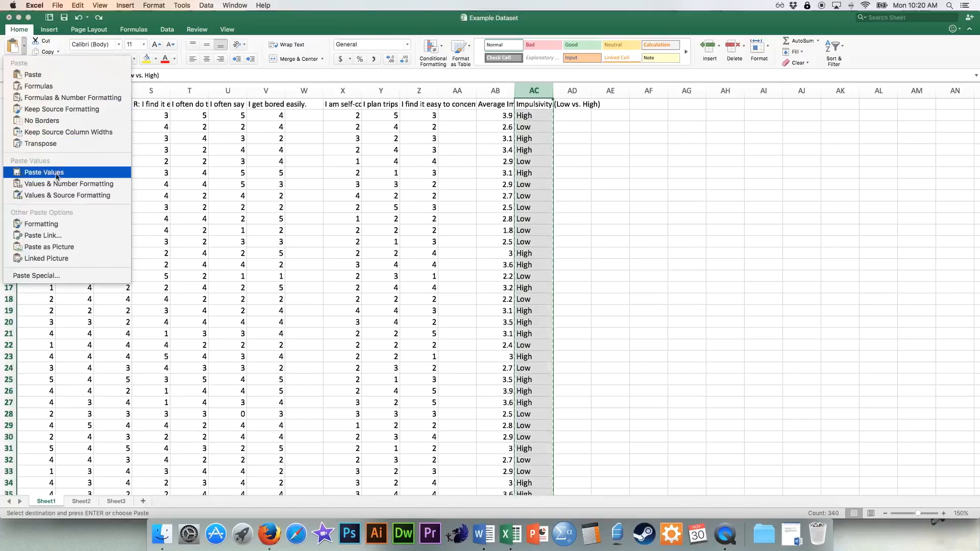
click(667, 72)
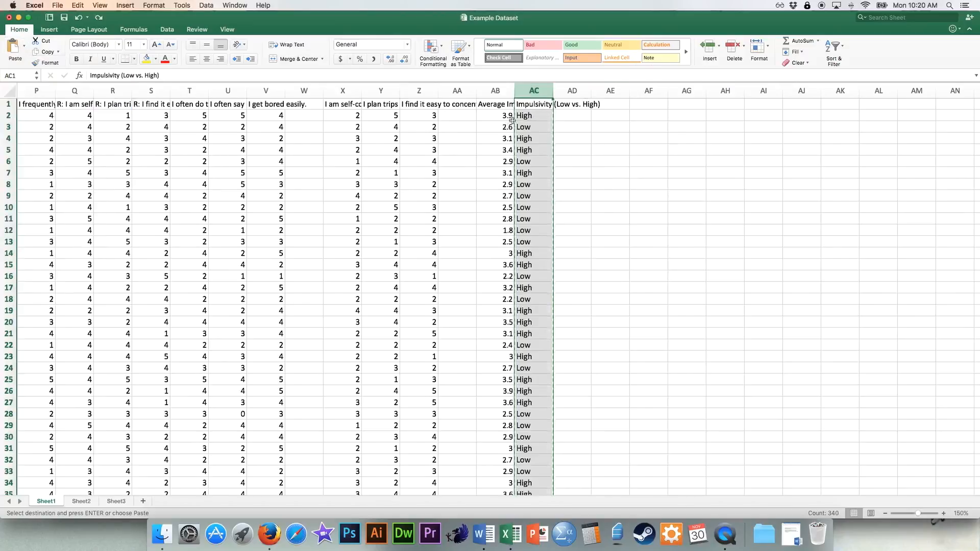
click(526, 116)
click(538, 139)
Paste the copied data back over column AC as values only, and check a resulting cell in AC5
click(542, 94)
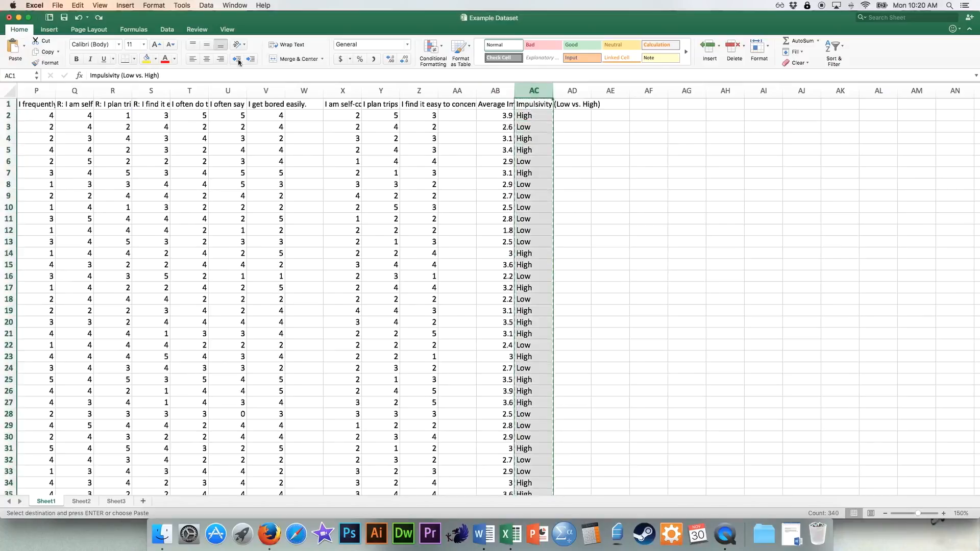
click(24, 51)
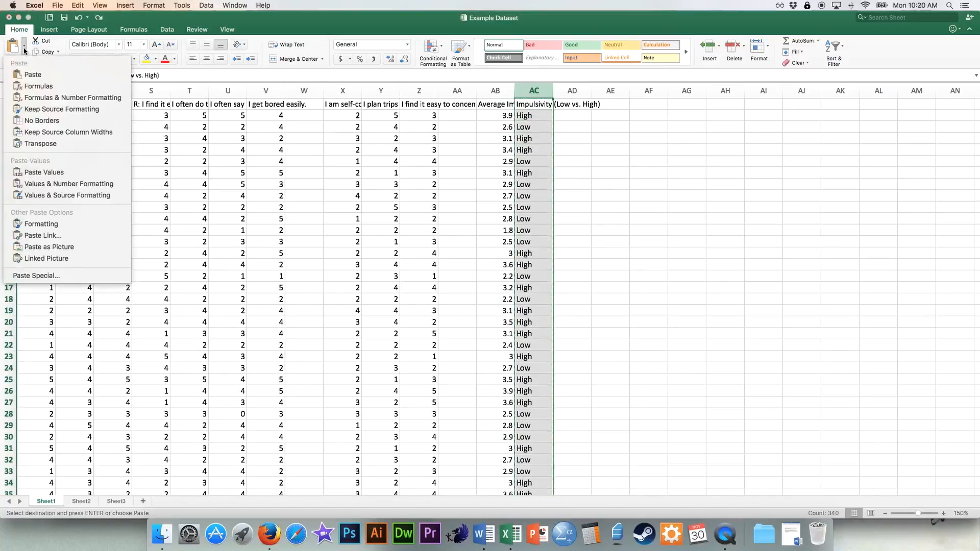
click(65, 174)
click(526, 148)
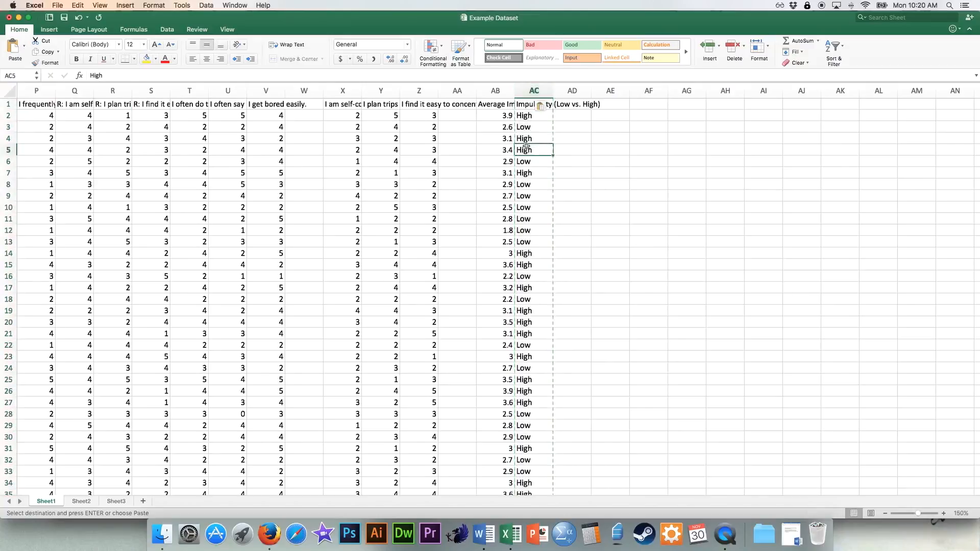
Spot-check several pasted results in column AC, and delete columns B through AB between SexCount and Impulsivity (Low vs. High)
click(532, 165)
click(540, 216)
click(533, 254)
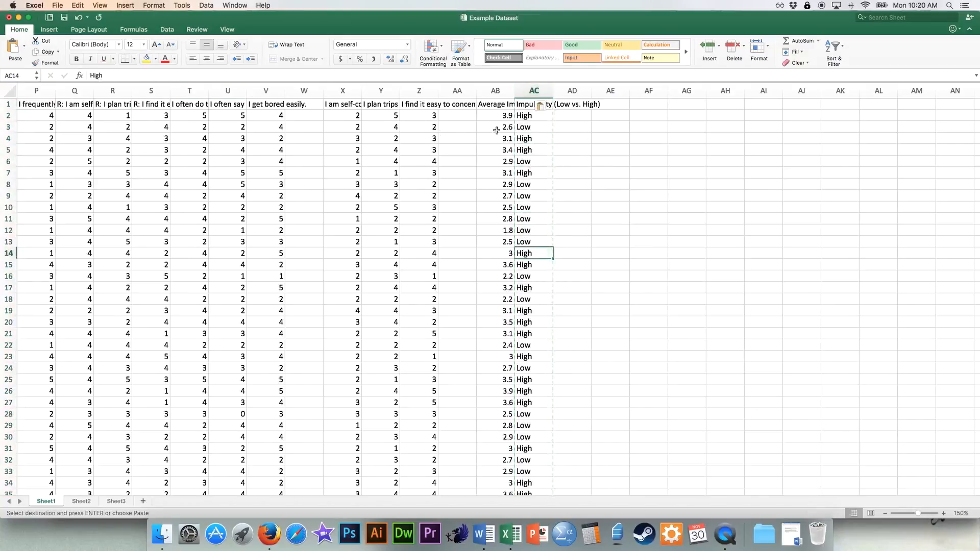
click(531, 125)
drag(497, 91, 75, 91)
right_click(85, 90)
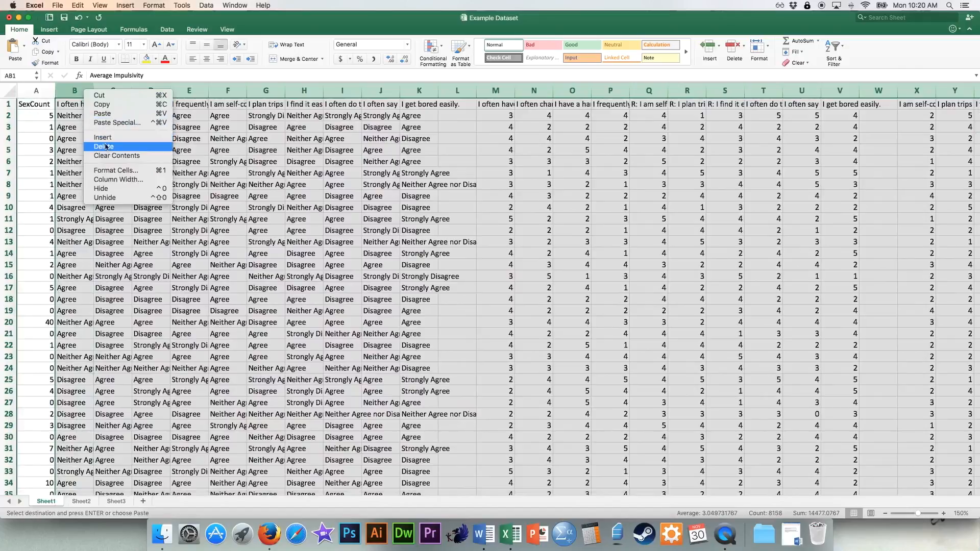
click(104, 146)
click(105, 148)
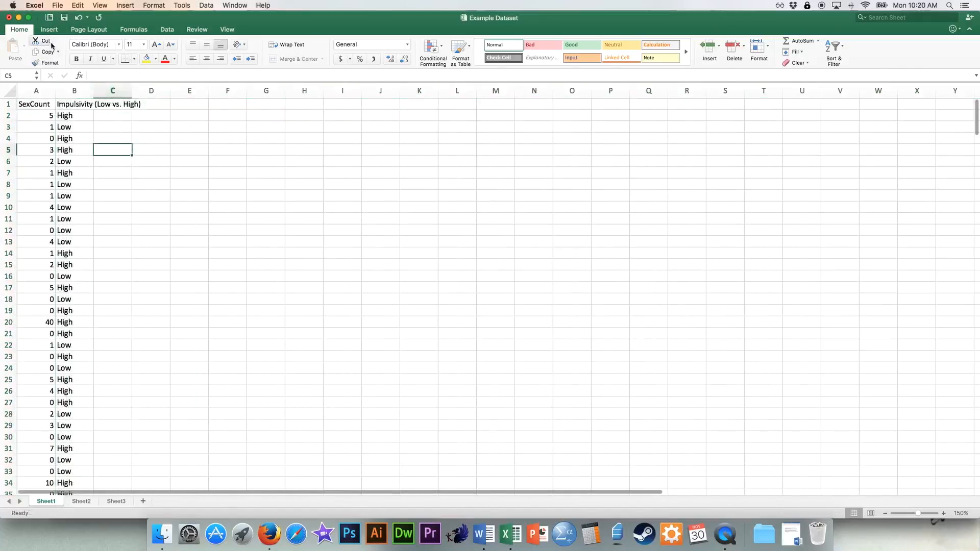
Save the workbook to the Desktop as a new Excel Workbook (.xlsx) file named Example Dataset (computed)
click(58, 5)
click(74, 78)
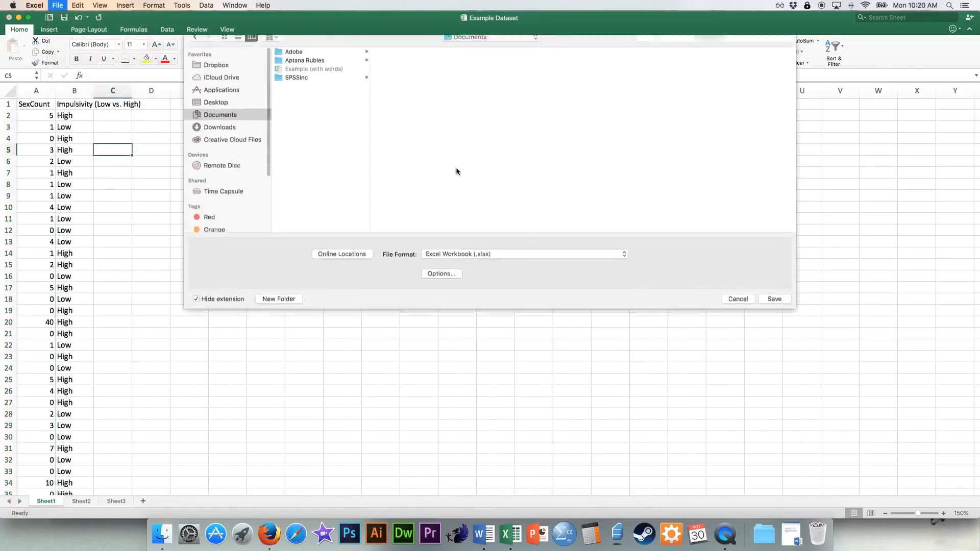
click(491, 51)
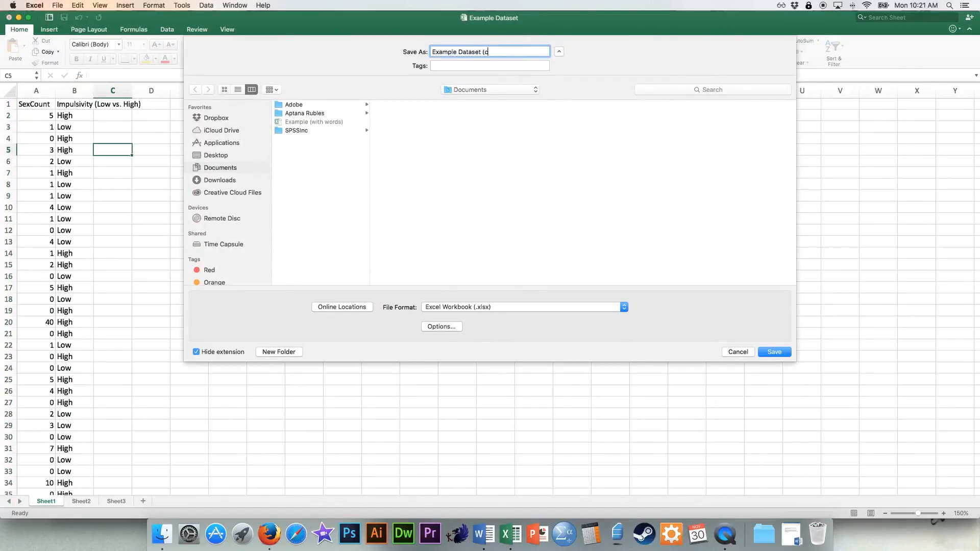
click(215, 155)
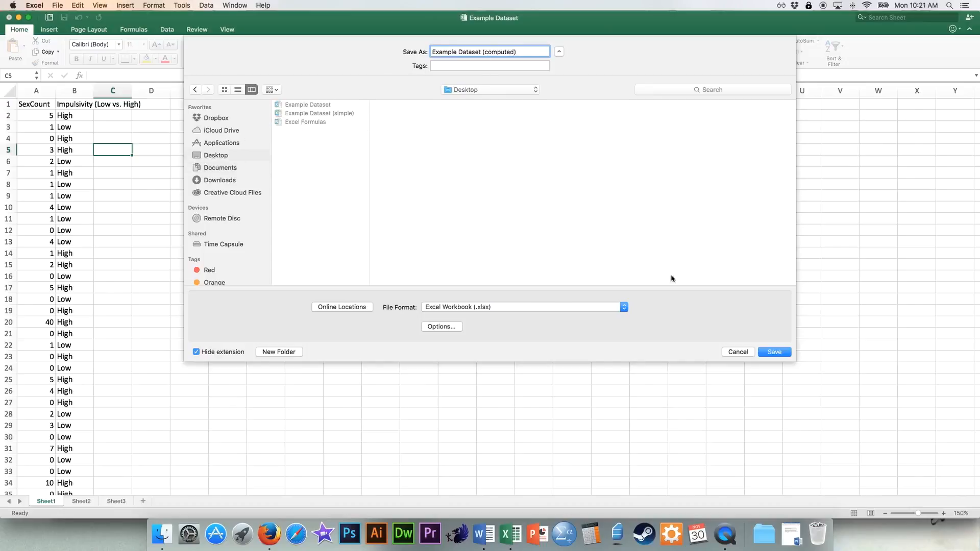
click(774, 355)
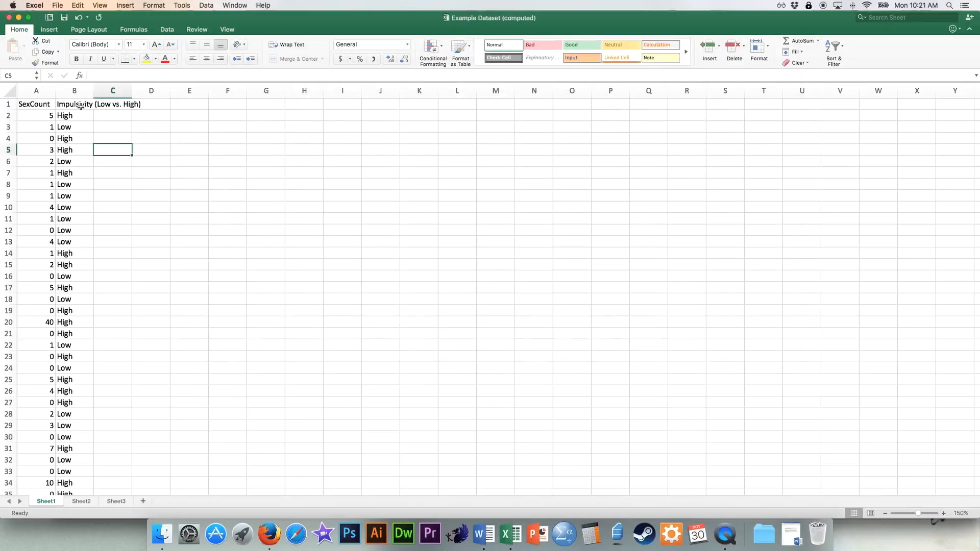
drag(81, 105, 72, 207)
drag(45, 107, 38, 207)
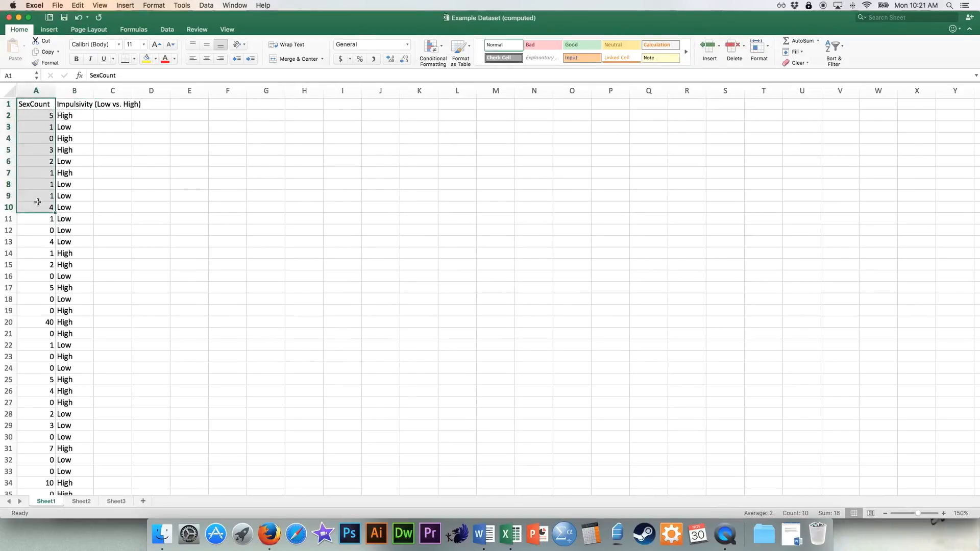
drag(81, 104, 79, 264)
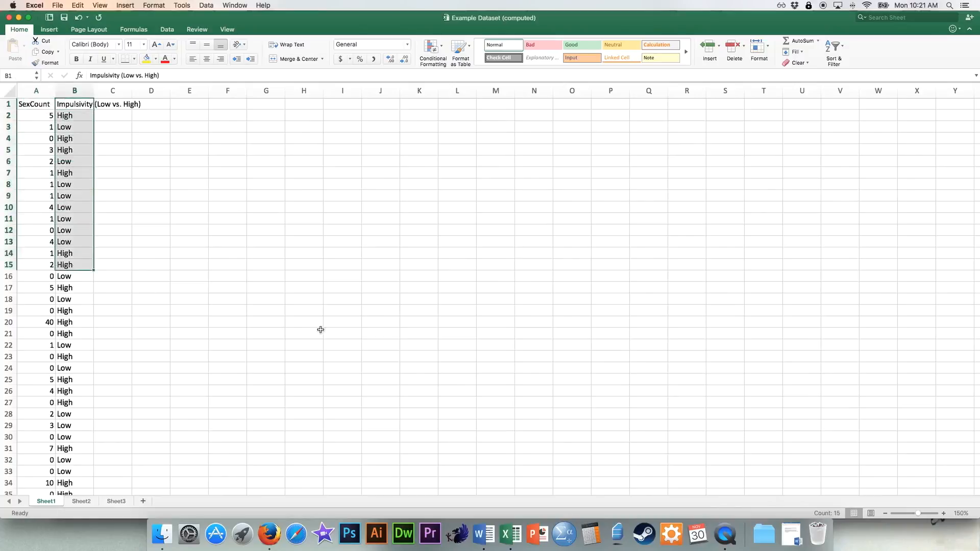
Switch to StatCrunch in Firefox and load the Desktop file Example Dataset (computed) from the computer
click(269, 533)
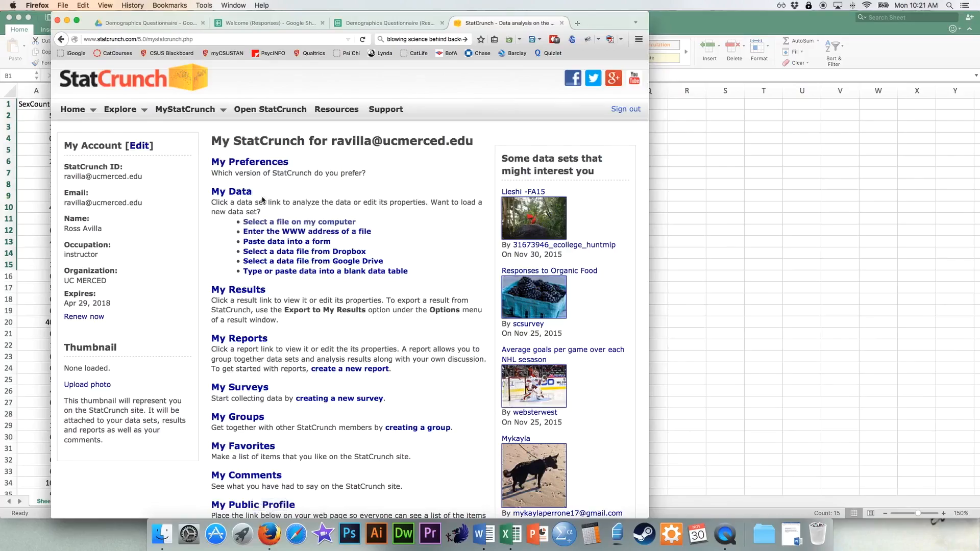
click(290, 222)
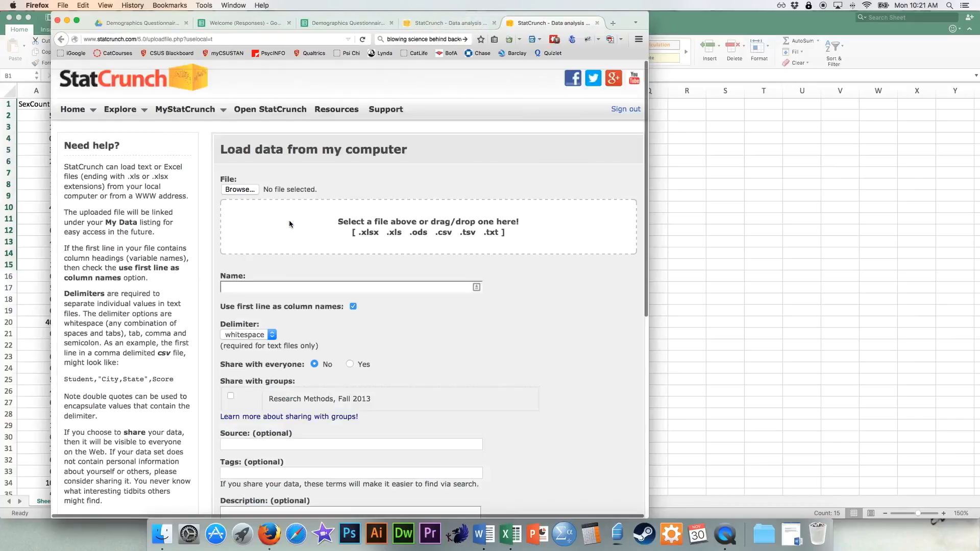
click(240, 189)
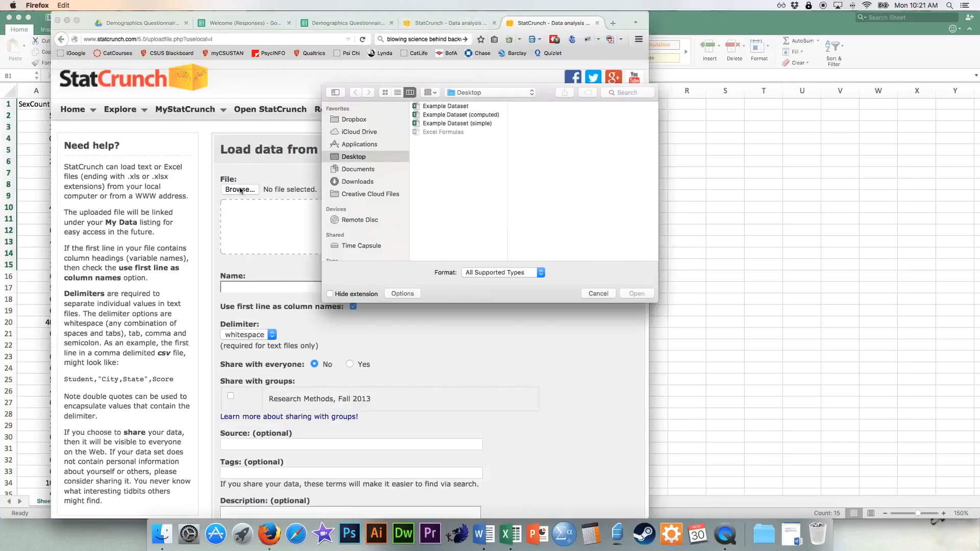
click(449, 115)
click(636, 293)
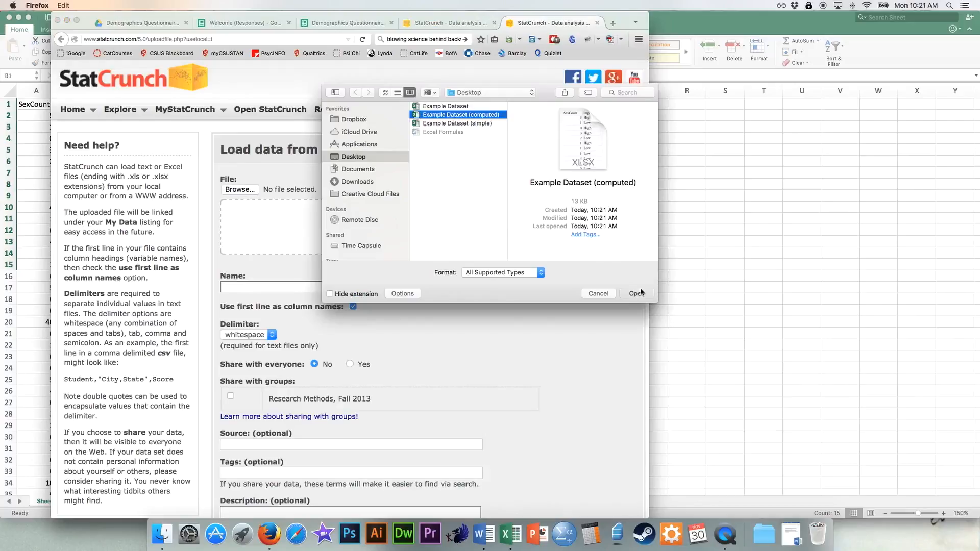
scroll(372, 351, down, 15)
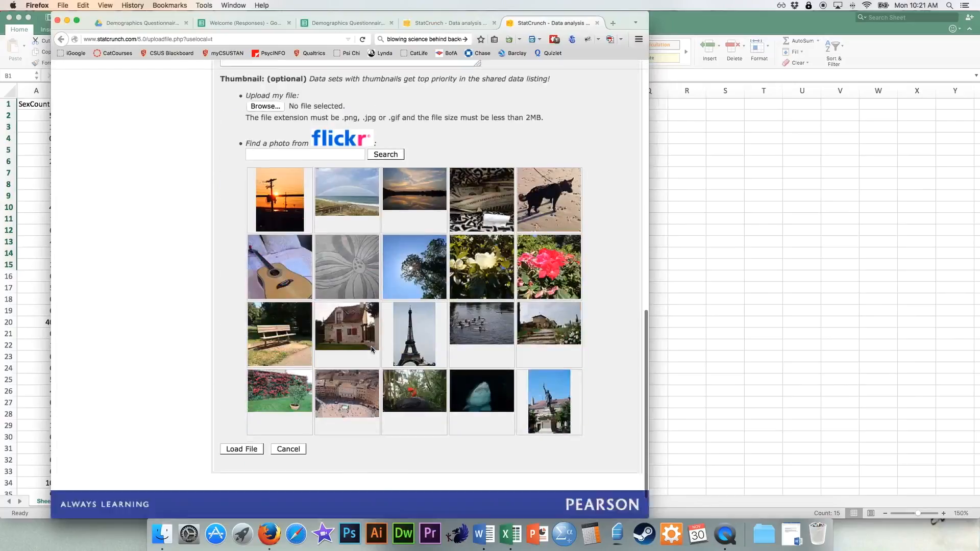
click(244, 406)
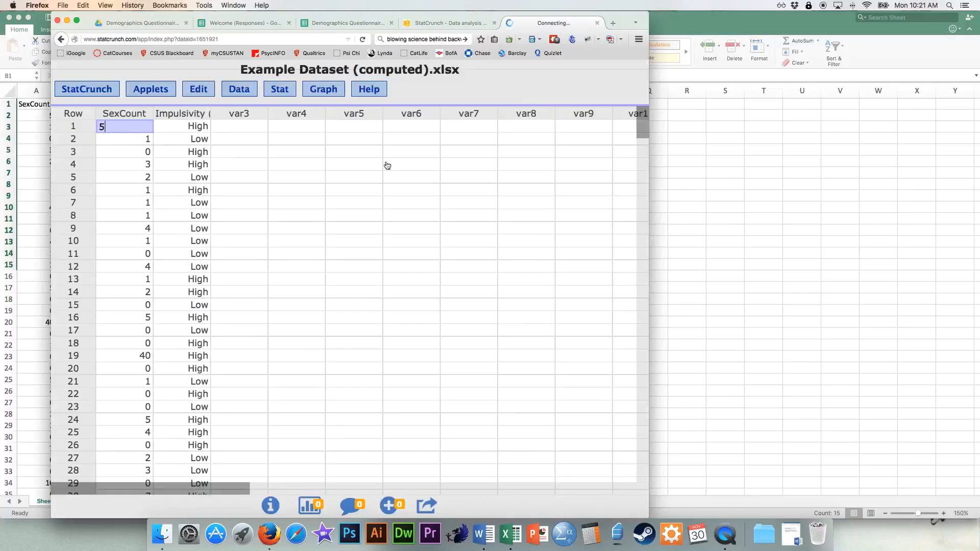
Set up a two-sample t test with data, using SexCount as the values for both Sample 1 and Sample 2
click(270, 91)
mouse_move(319, 159)
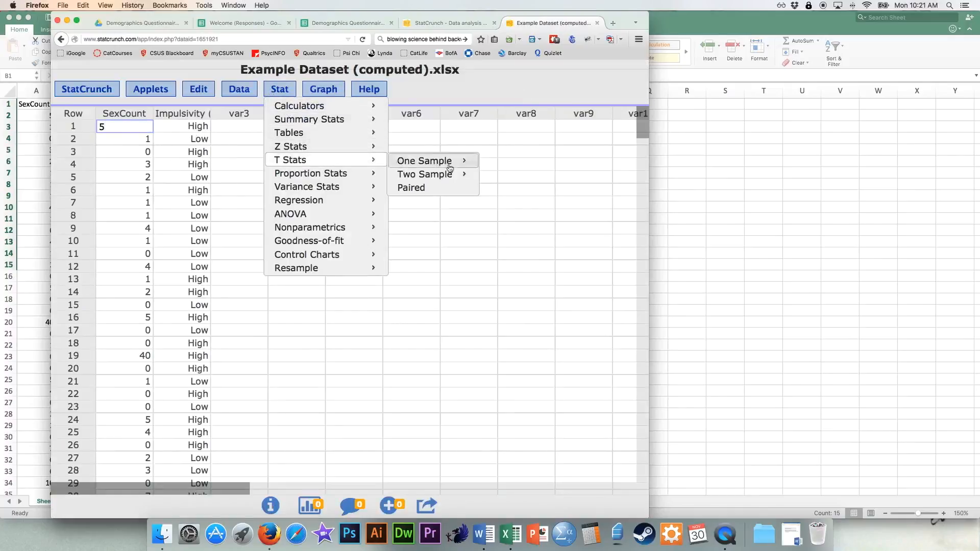
mouse_move(434, 174)
click(529, 178)
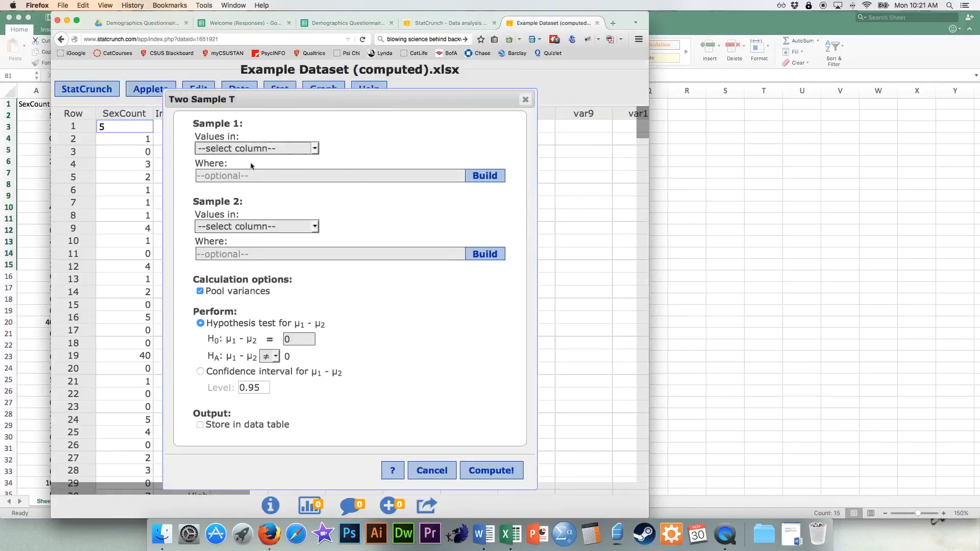
click(233, 148)
click(230, 170)
click(229, 226)
click(230, 247)
Build the Sample 1 condition "Impulsivity (Low vs. High)"="Low"
click(488, 179)
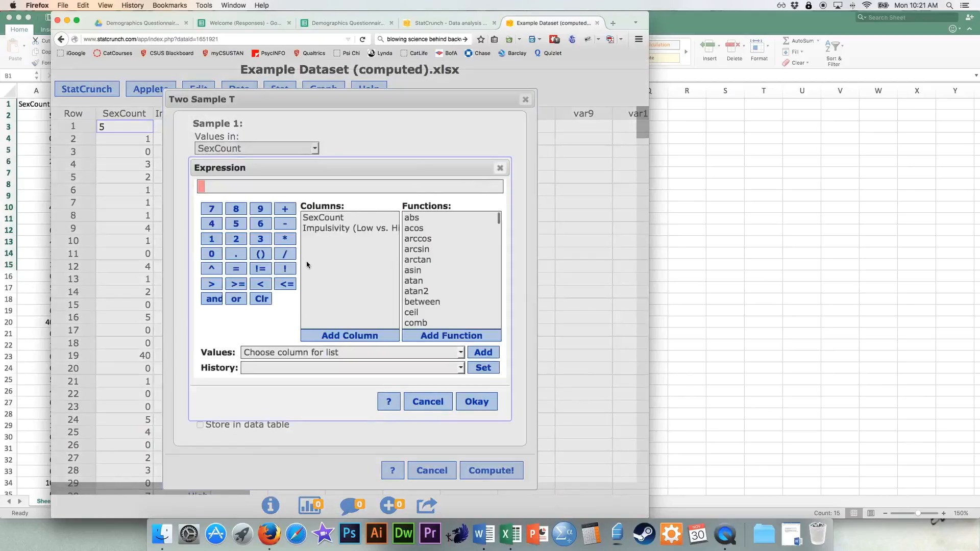
click(324, 229)
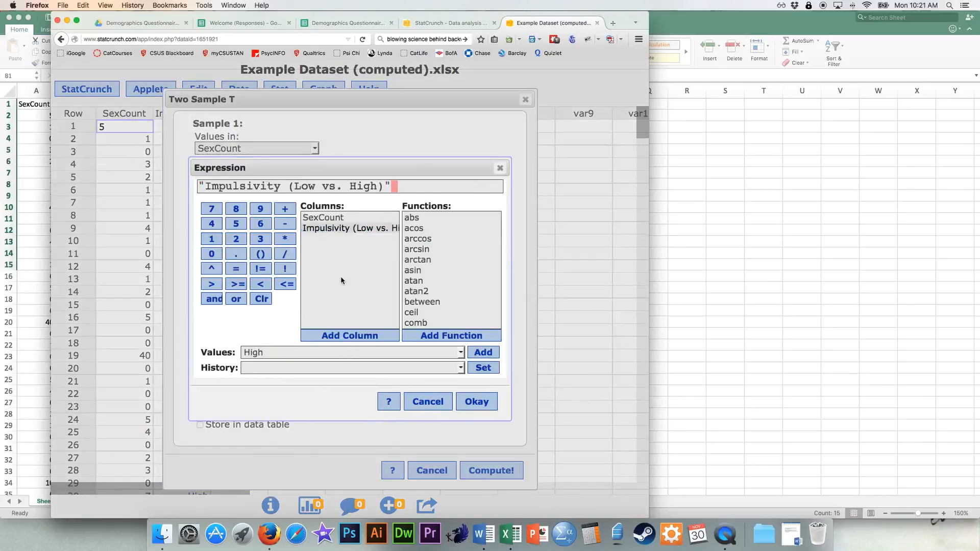
text(="Low")
click(470, 402)
Copy the Sample 1 condition to Sample 2 with its value changed to "High", and compute the t test
drag(370, 175, 196, 176)
key(super+c)
click(243, 252)
key(super+v)
double_click(343, 254)
text(High)
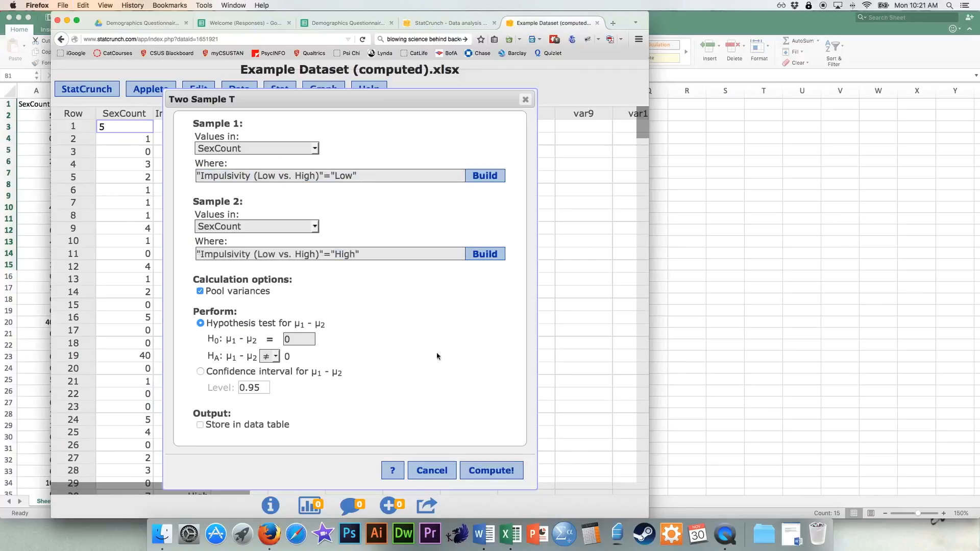
click(504, 472)
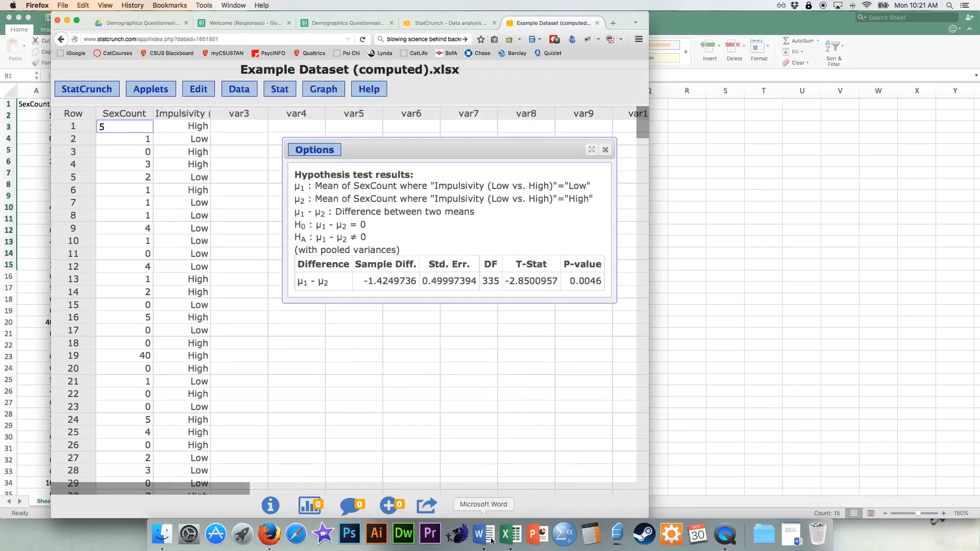
Switch to Word, close the Excel Formulas document without saving, and restore Document1 beside the StatCrunch results
click(483, 534)
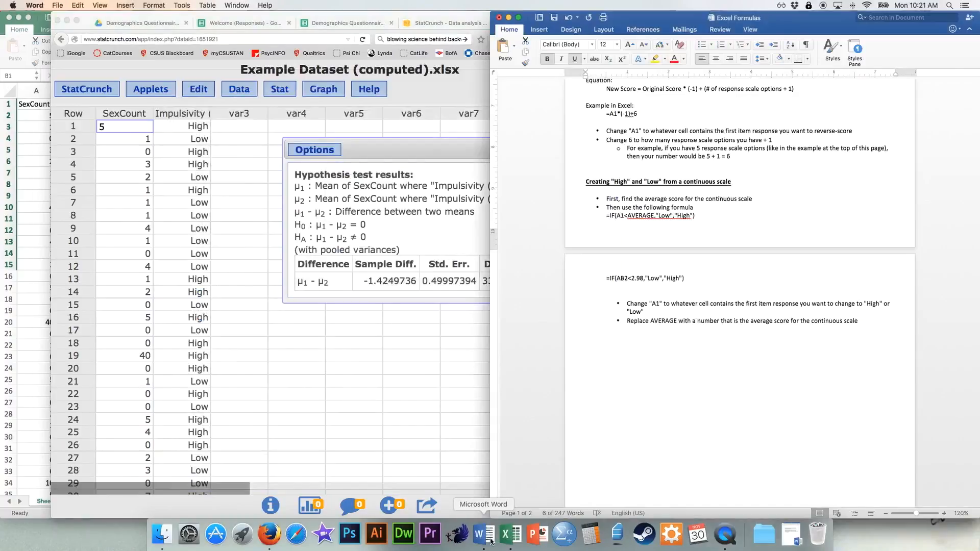
click(499, 17)
click(701, 84)
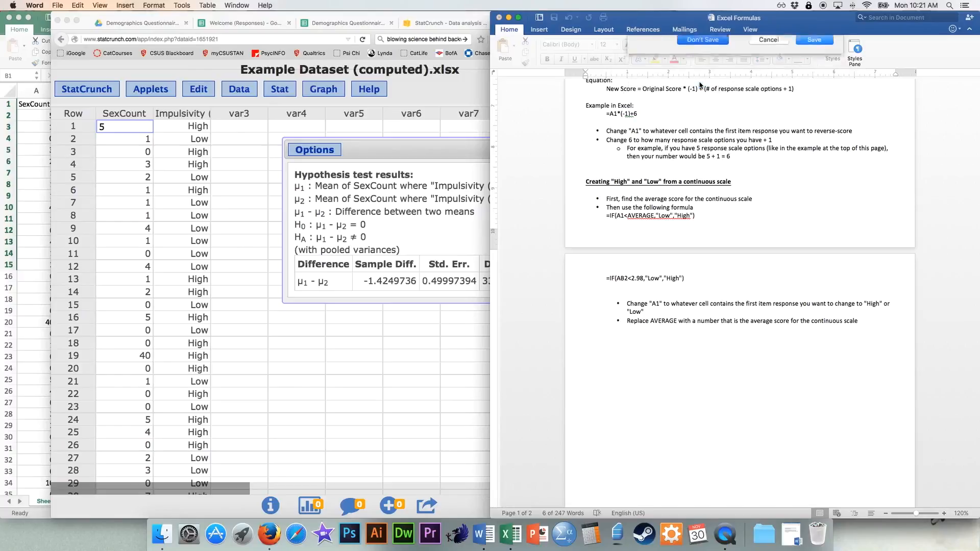
click(791, 534)
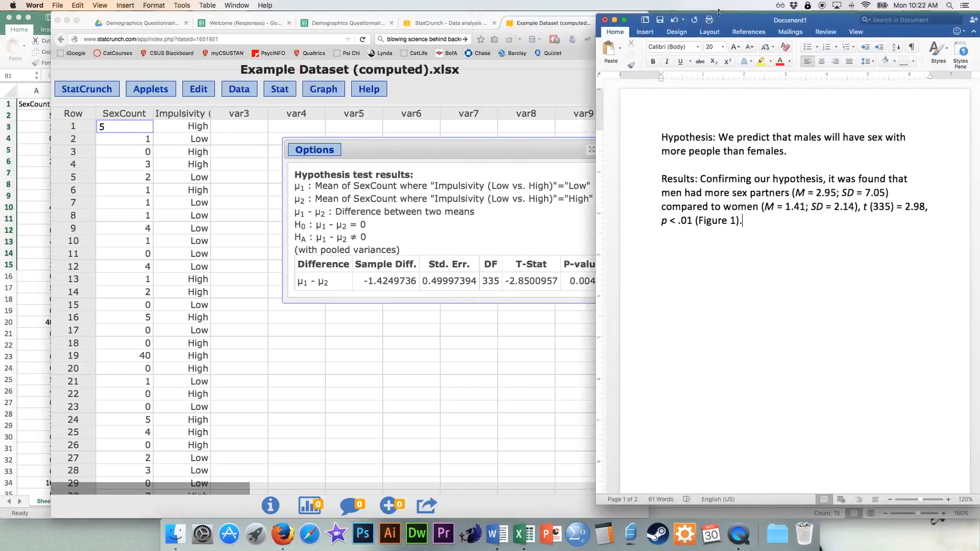
drag(734, 16, 772, 14)
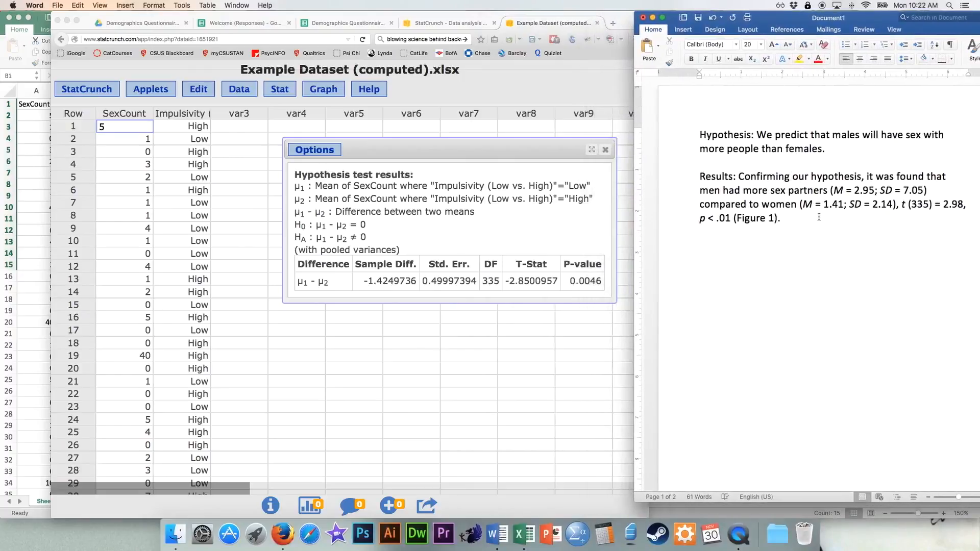
Add below the first results paragraph: "Hypothesis: We predict that those high in impulsivity will have more sex partners than those with low impulsivity."
key(Return)
key(Return)
text(Hypothesis: We predict tha)
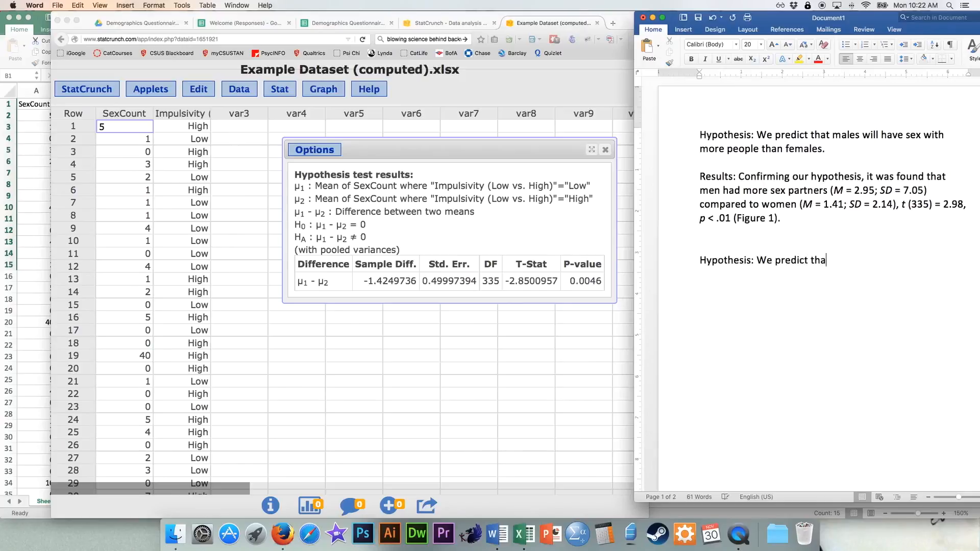
text(t those high in impulsiv)
key(BackSpace)
key(BackSpace)
key(BackSpace)
key(BackSpace)
text(l)
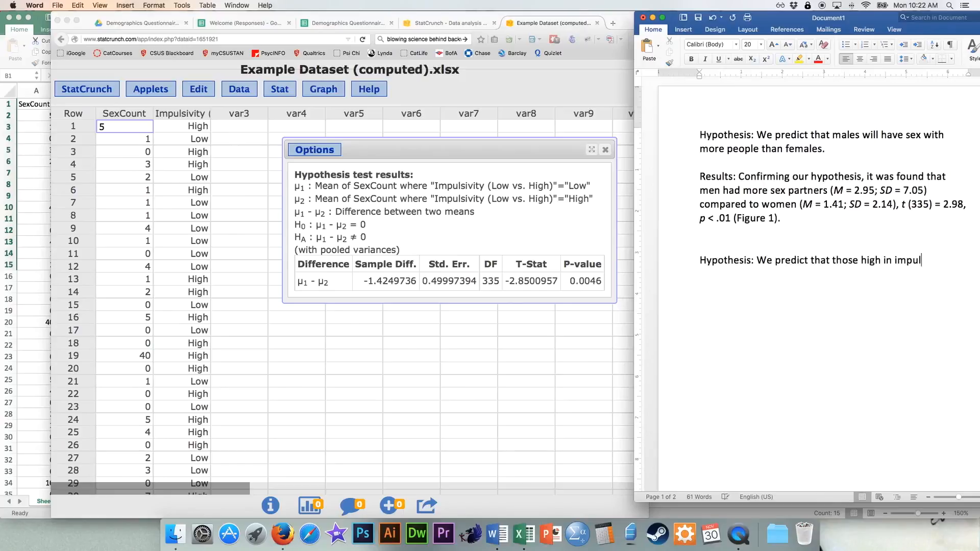
text(sivity will have more sex partners than those with low impulsivity.)
Start a new paragraph labelled "Result:" below the impulsivity hypothesis
key(Return)
key(Return)
text(Result:)
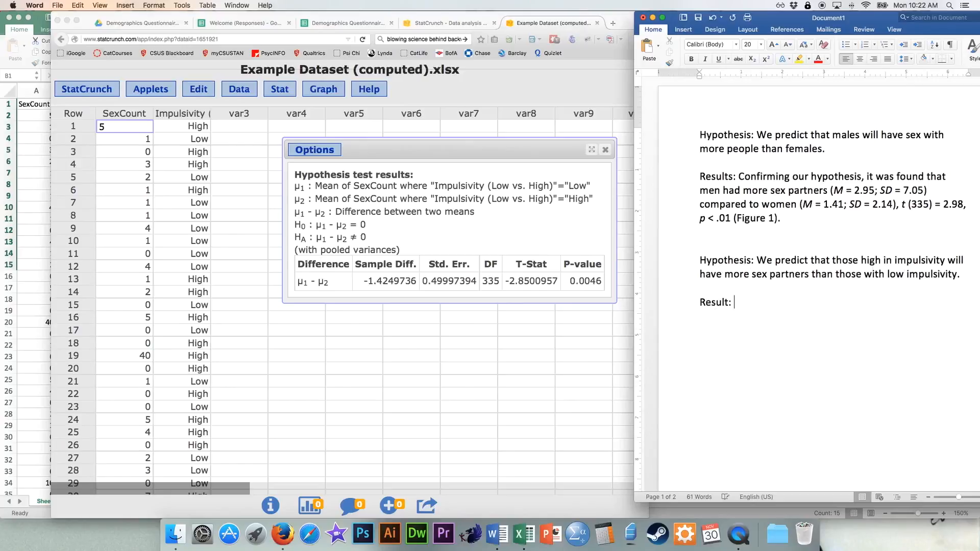
Return to StatCrunch and set up column summary statistics for SexCount, grouped by Impulsivity (Low vs. High)
click(575, 283)
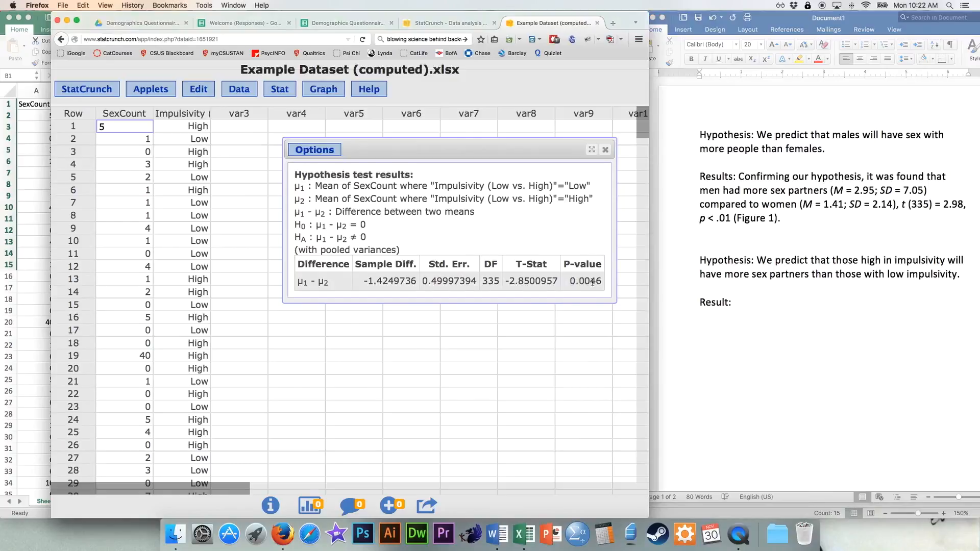
click(250, 92)
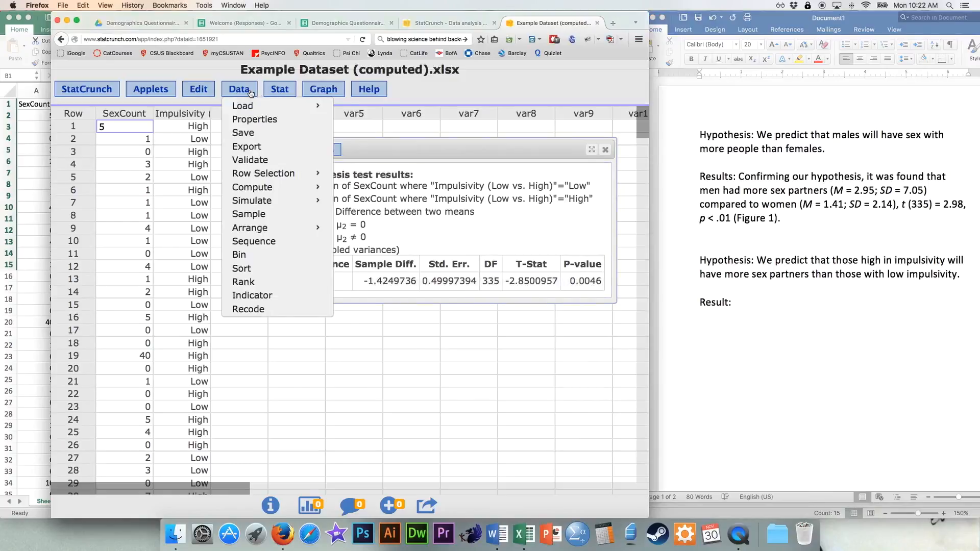
click(269, 92)
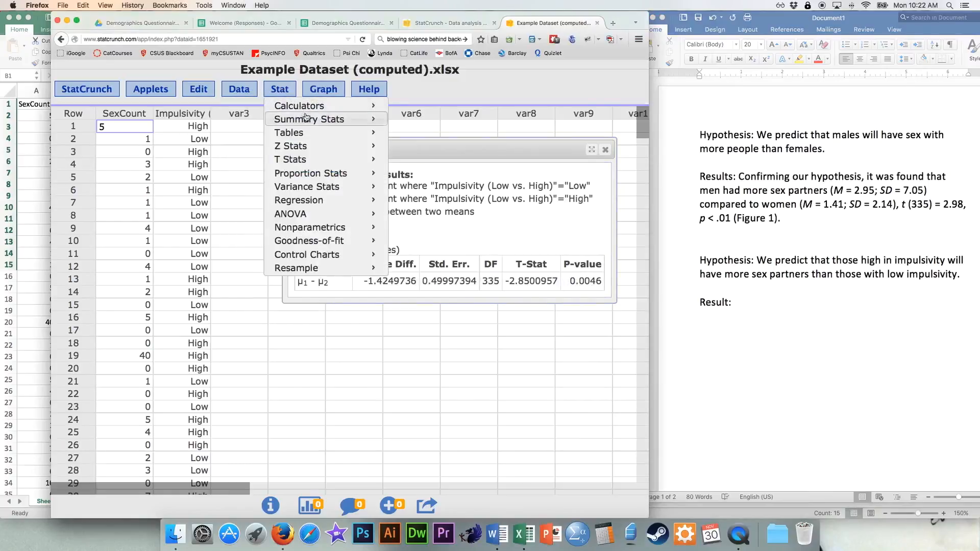
mouse_move(308, 121)
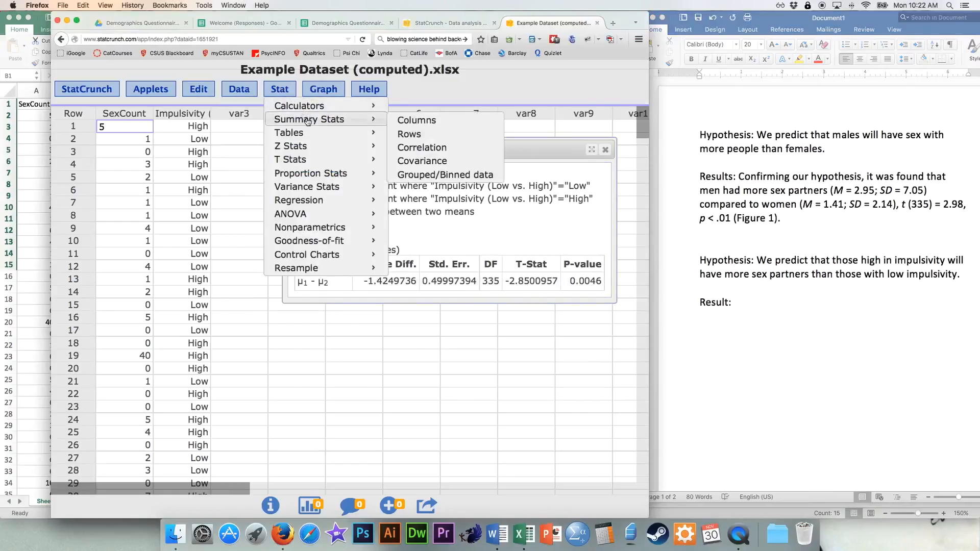
click(443, 122)
click(234, 134)
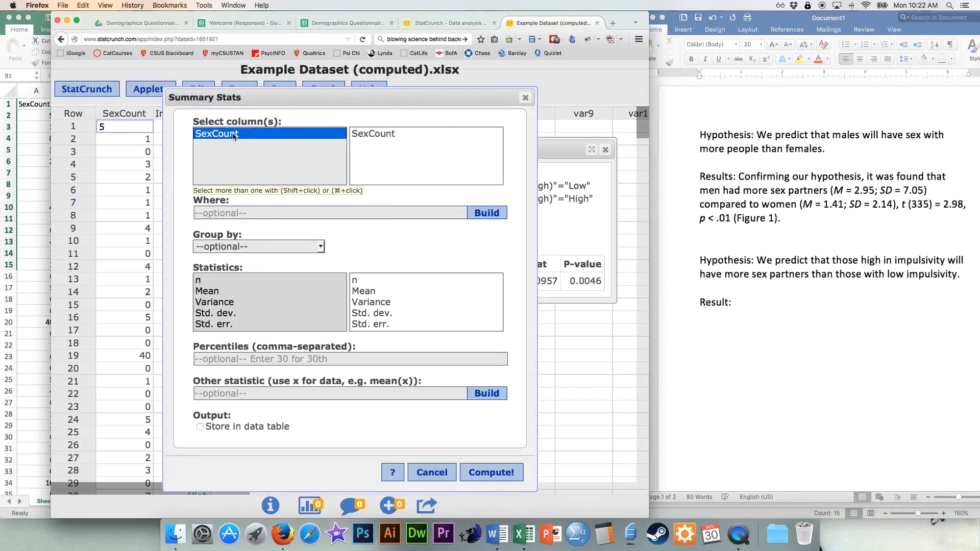
click(237, 246)
click(237, 278)
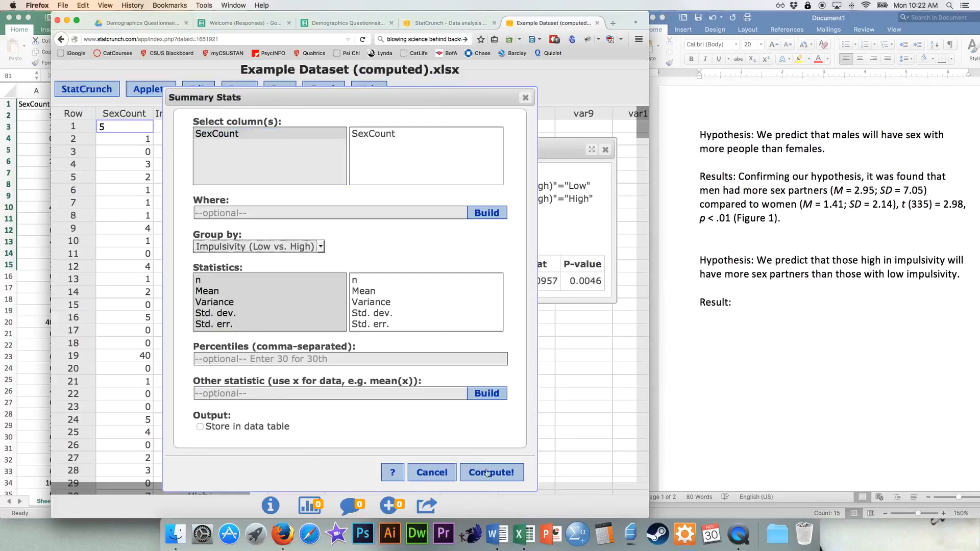
Limit the summary statistics to n, Mean and Std. dev., and compute them
click(207, 280)
super+click(210, 290)
super+click(217, 312)
click(491, 473)
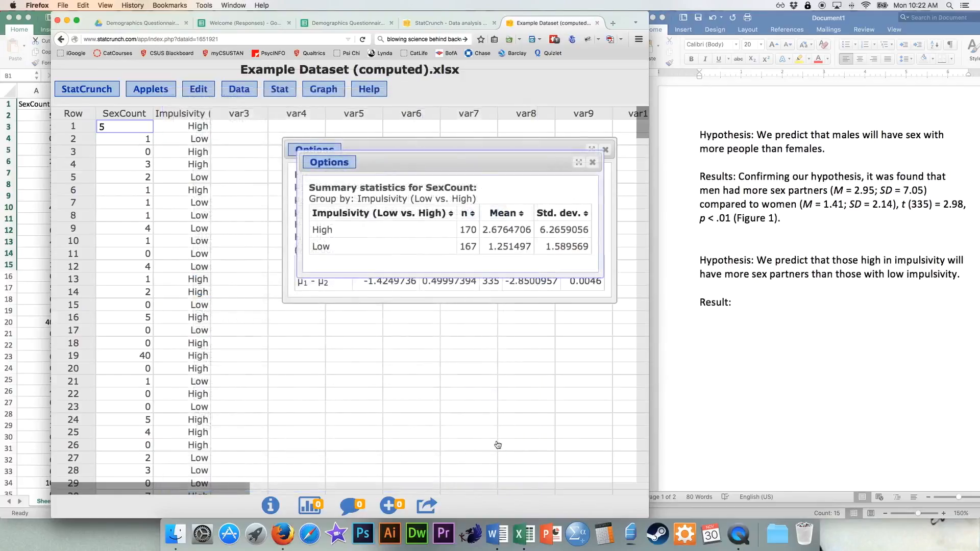
Move the summary statistics below the t test results, and begin the Word result with "Confirming our hypothesis, it was"
drag(474, 160, 464, 320)
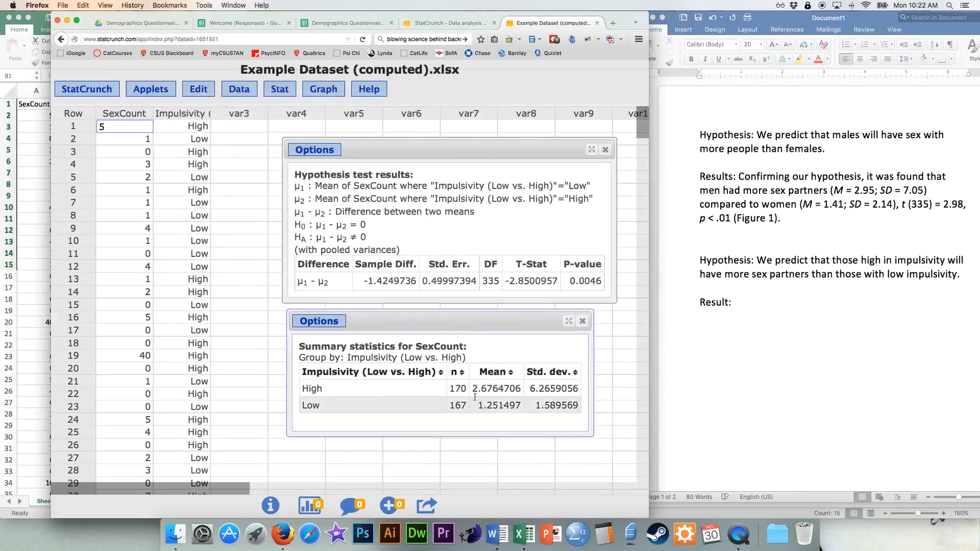
drag(473, 389, 499, 389)
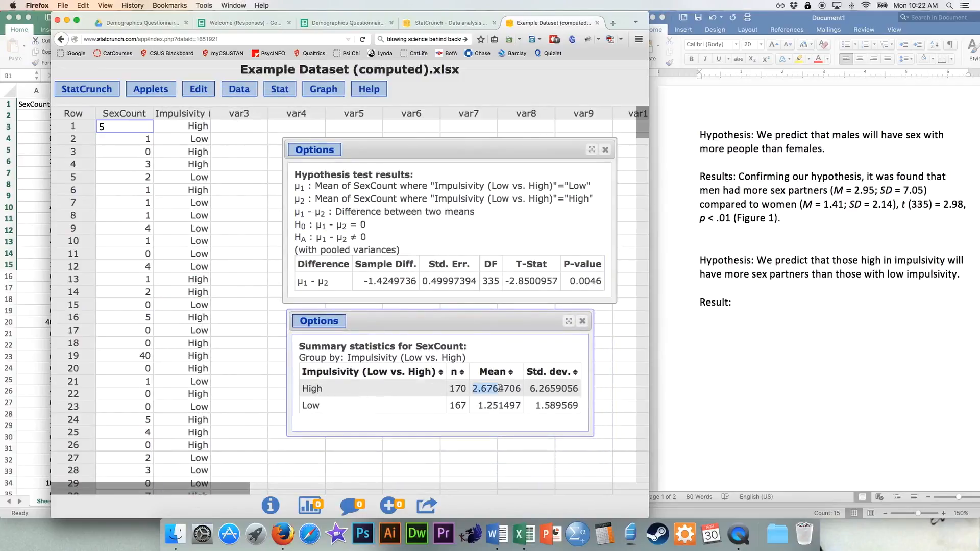
click(768, 301)
text(Conf)
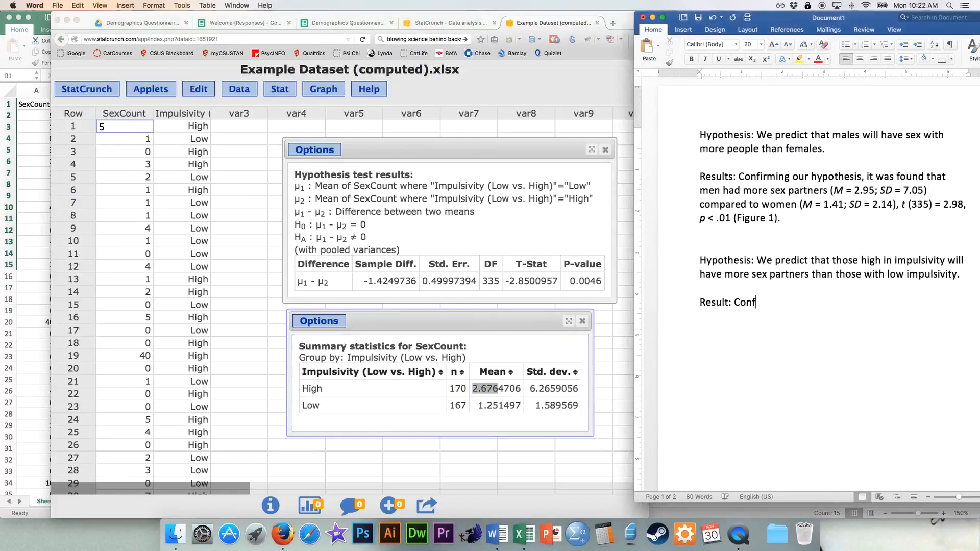
text(irming our hypothesis)
key(BackSpace)
key(BackSpace)
text(sis, it was)
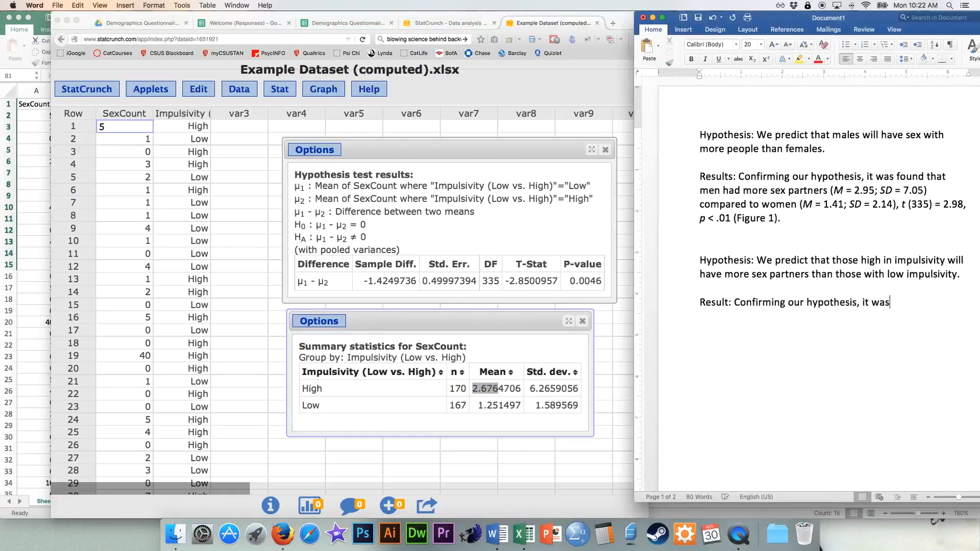
Continue the result sentence with "found that those who were high in impulsivity had a higher number of sex partners ("
text( found that th)
key(BackSpace)
key(BackSpace)
text(hat those hi)
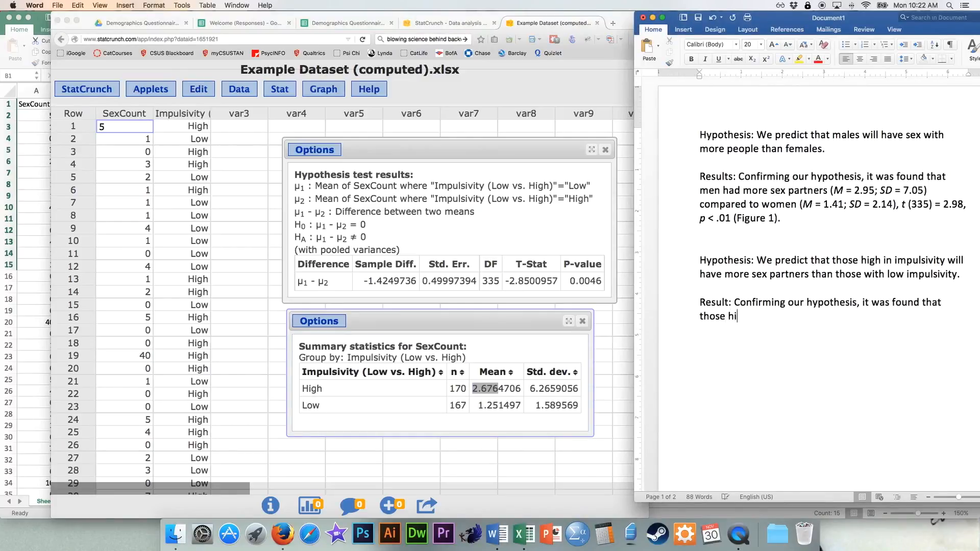
key(BackSpace)
key(BackSpace)
text(who were high )
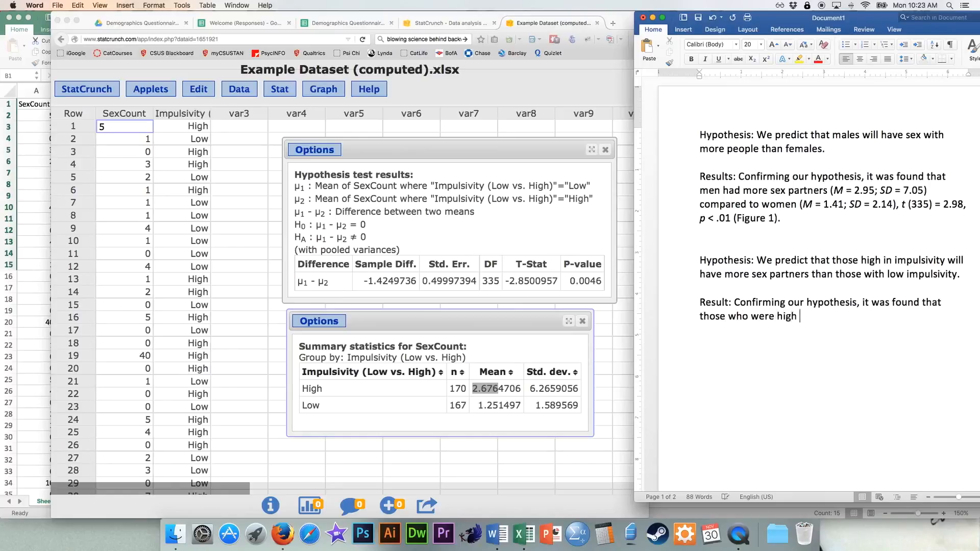
text(in impulsivity had a higher n)
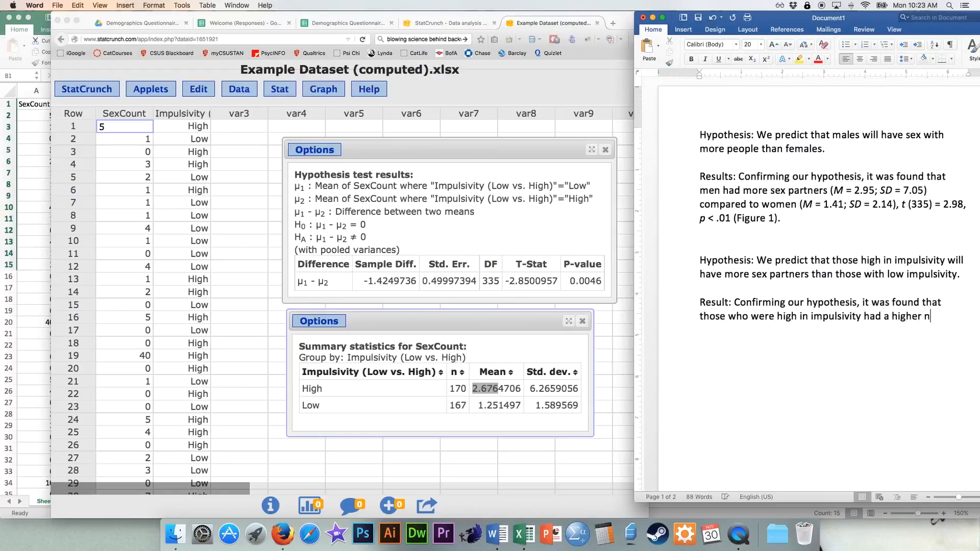
text(umber of sex partners ()
Report the high-impulsivity group's statistics as "M = 2.68; SD = 6.27)", with M and SD in italics
key(super+m)
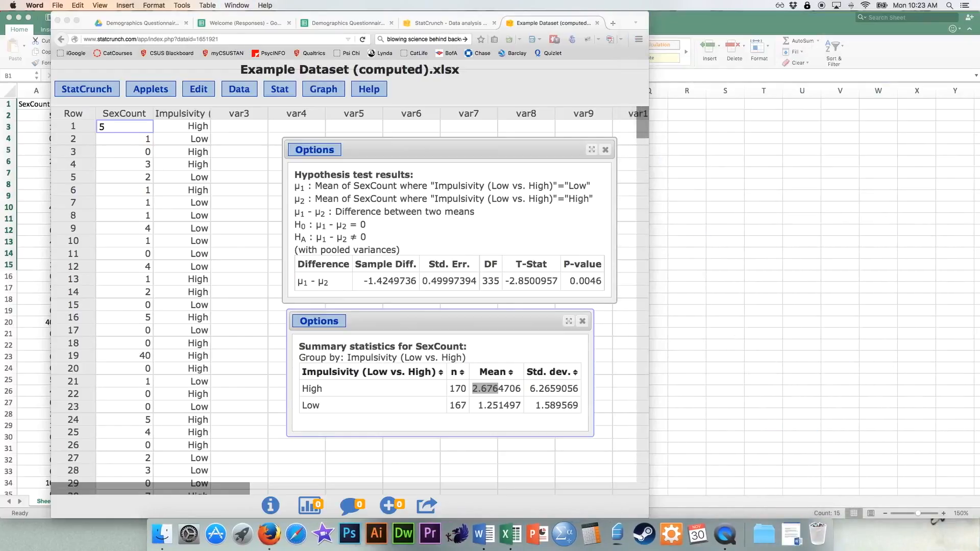
click(792, 533)
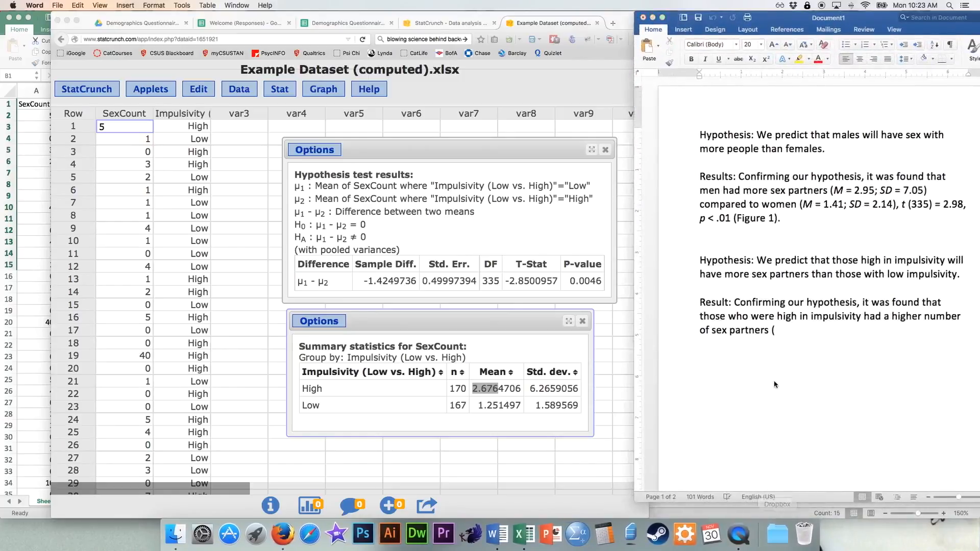
key(super+i)
text(M)
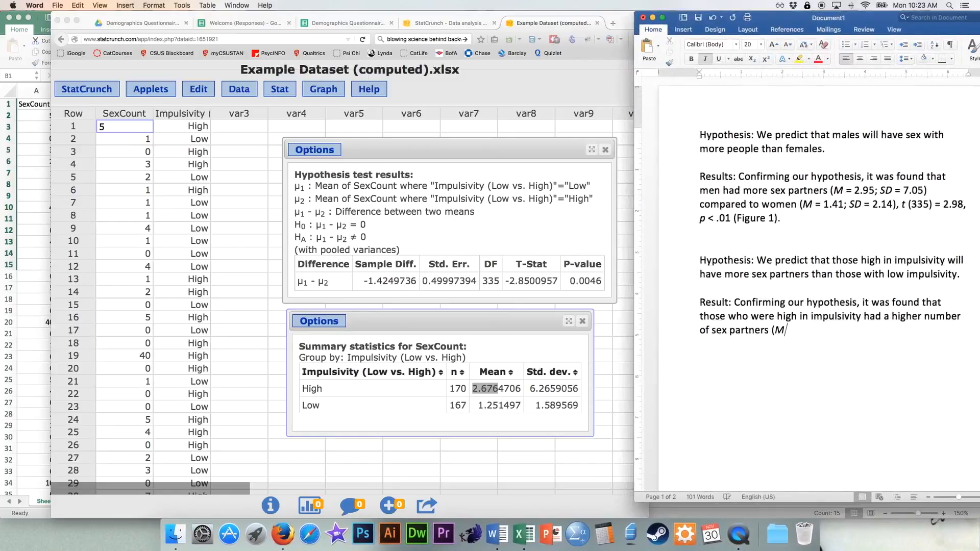
key(super+i)
text(= 2.68)
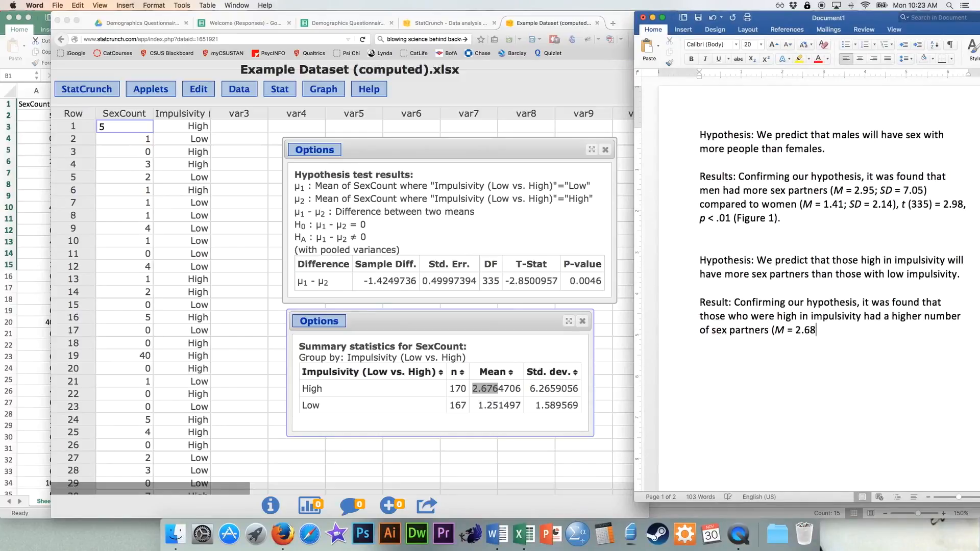
text(;)
key(cmd+i)
text(SD)
key(cmd+i)
text(=)
text( 6.2)
text(7))
Continue the result sentence with "compared to those who were low in impulsivity ("
text( compared)
text( to those w)
text(ho were low)
text( in)
text( impulsivit)
text(y ()
Report the low-impulsivity group's statistics as "M = 1.25; SD = 1.59)," with M and SD in italics
key(super+i)
text(M)
key(super+i)
text(= )
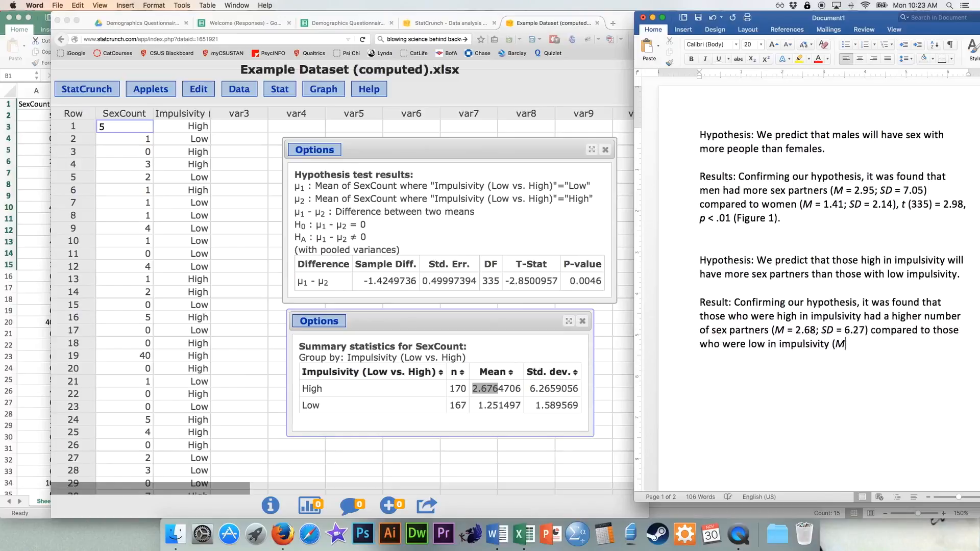
text(1.25;)
key(super+i)
text(SD)
key(super+i)
text(= 1.59),)
Finish the result with "t (335) = 2.85, p = .01 (Figure 1)", setting t and p in italics
key(super+i)
text(t)
key(super+i)
text((335)
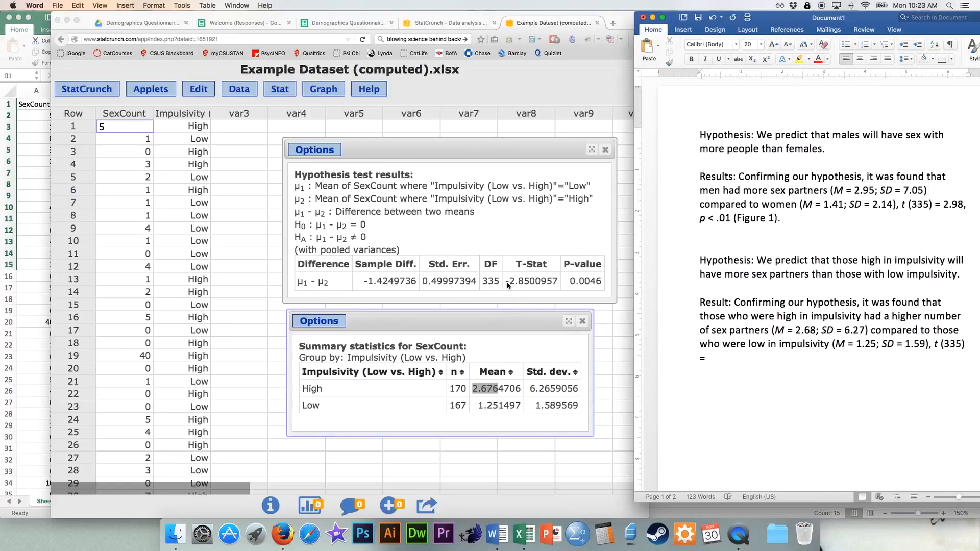
text() =)
text( 2.85)
text(p)
text(p)
text( = .01)
text( (Figure )
text(1))
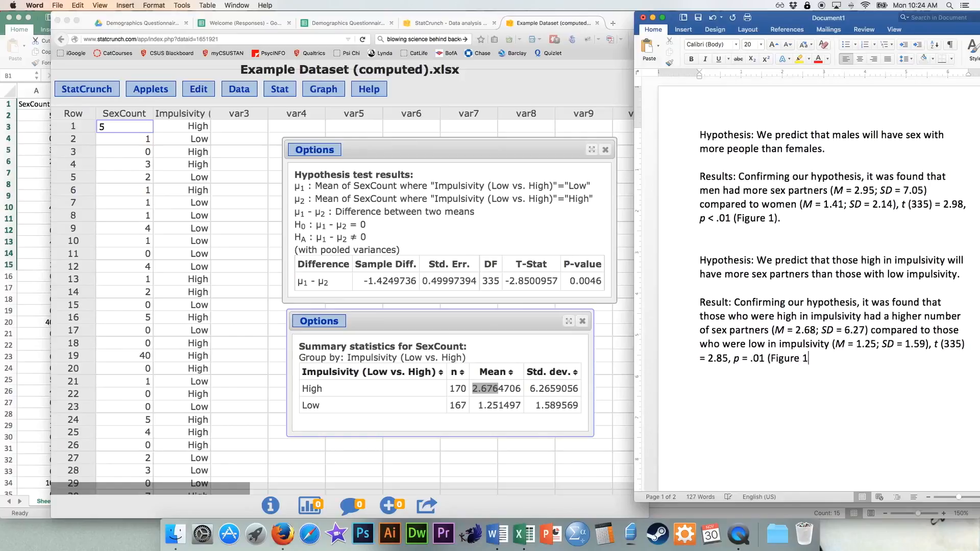
Delete the male-female hypothesis and results with their blank lines, and start a new paragraph two lines below the impulsivity result
drag(822, 221, 474, 62)
key(Delete)
key(Delete)
key(Delete)
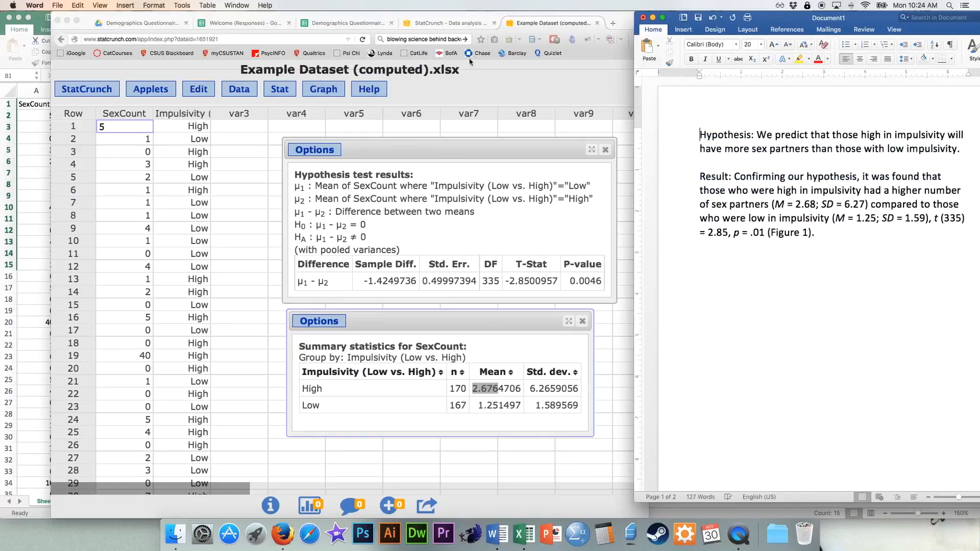
click(815, 233)
key(Return)
key(Return)
In StatCrunch, create a means plot of SexCount grouped by Impulsivity (Low vs. High), plotting groups for each column
click(494, 165)
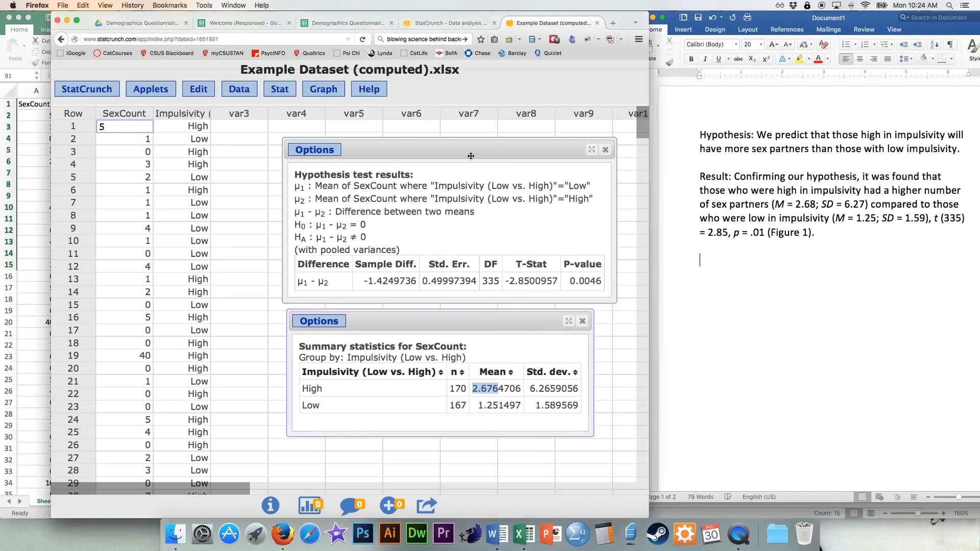
click(324, 89)
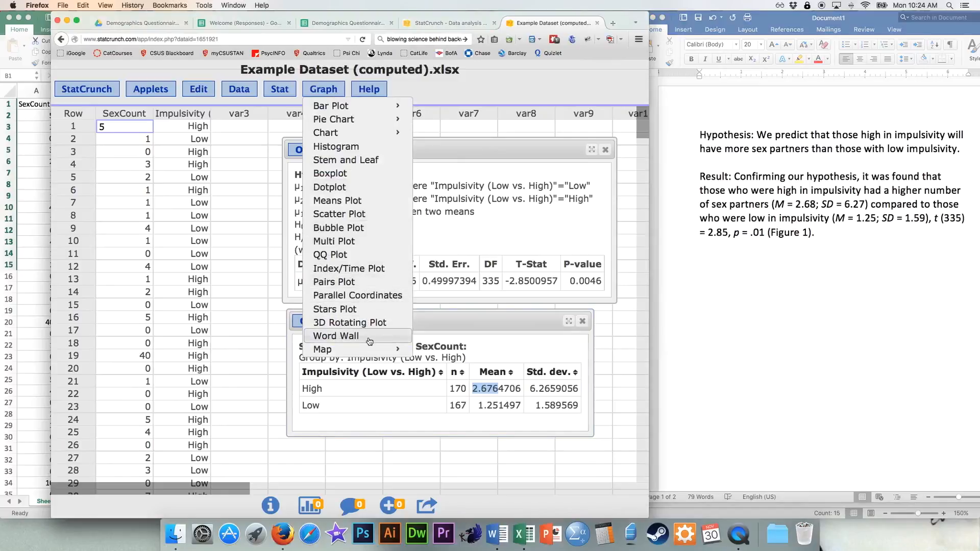
click(350, 200)
click(224, 126)
click(226, 239)
click(230, 274)
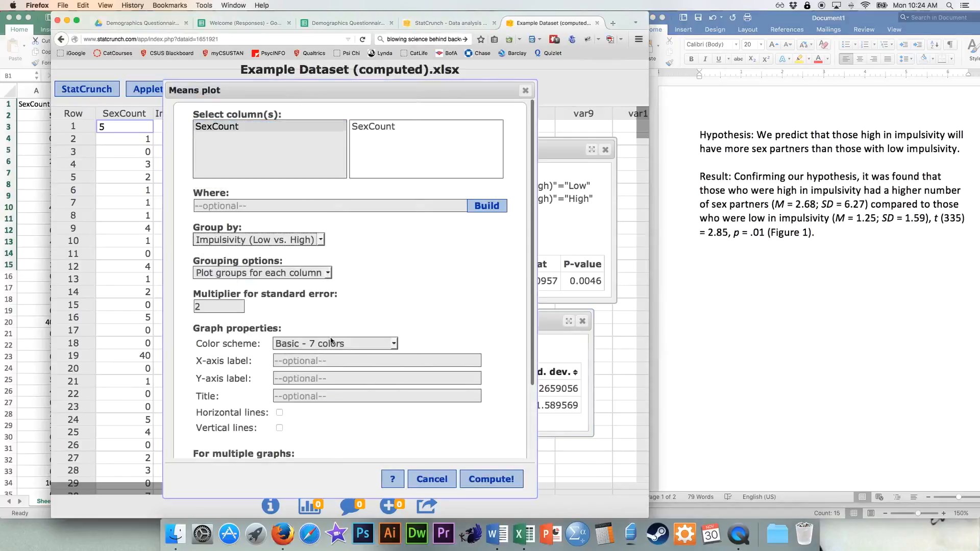
click(496, 481)
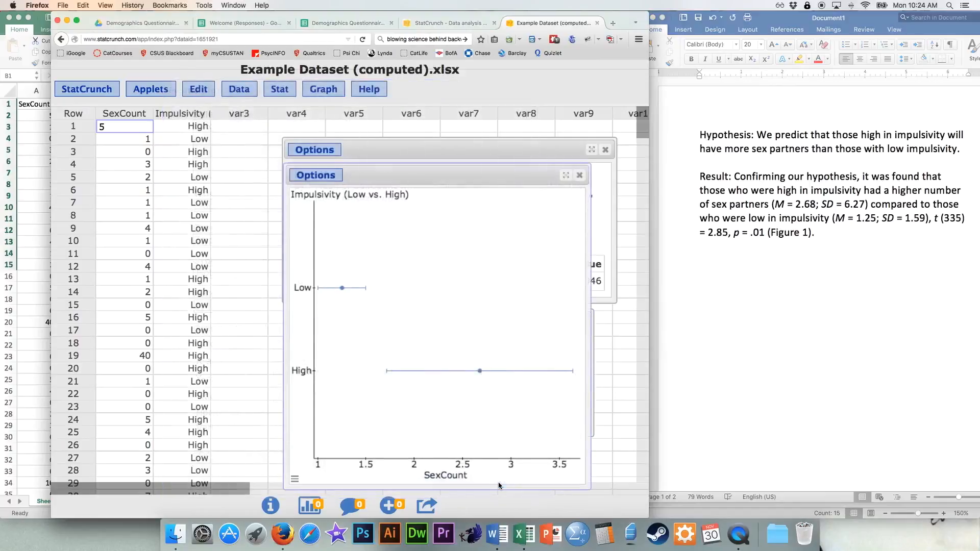
click(309, 176)
click(307, 192)
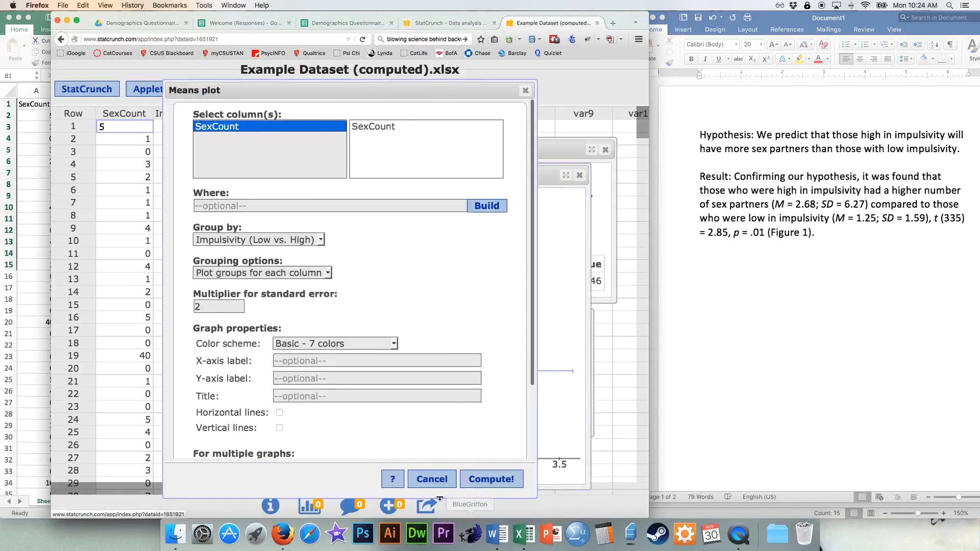
click(491, 478)
Open the means plot as a copyable image and copy it
click(320, 176)
click(306, 214)
ctrl+click(345, 214)
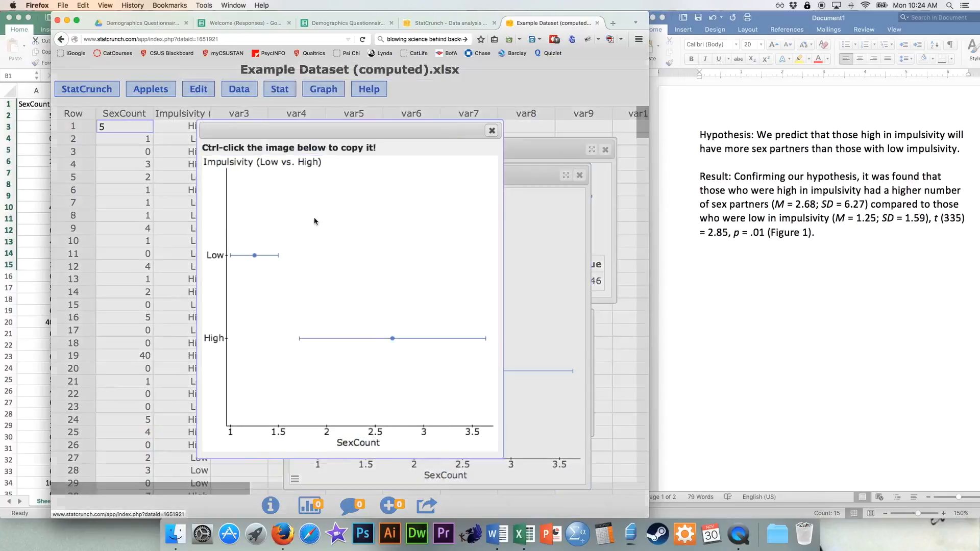
click(371, 225)
Paste the means plot below the impulsivity result in Word as a Picture (TIFF)
click(732, 275)
ctrl+click(730, 276)
click(761, 309)
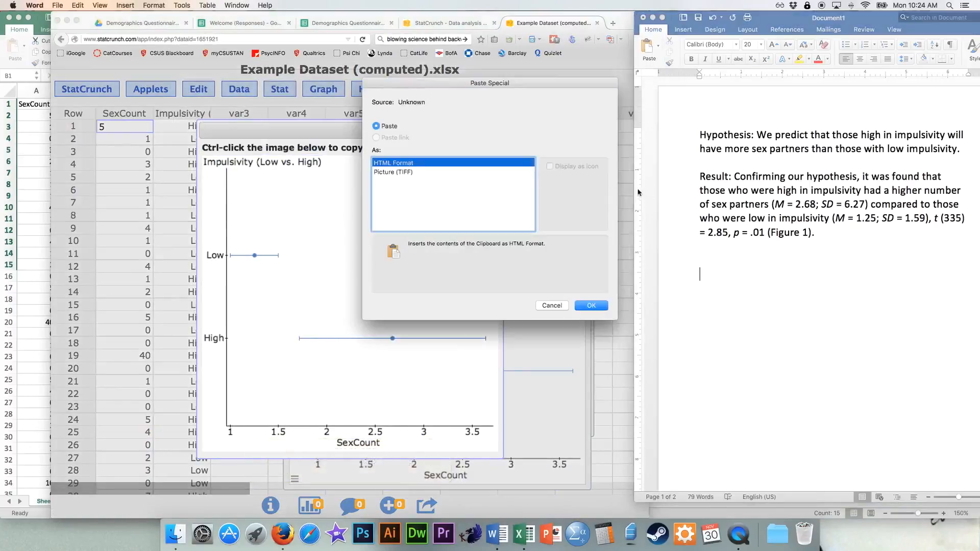
click(394, 172)
click(591, 306)
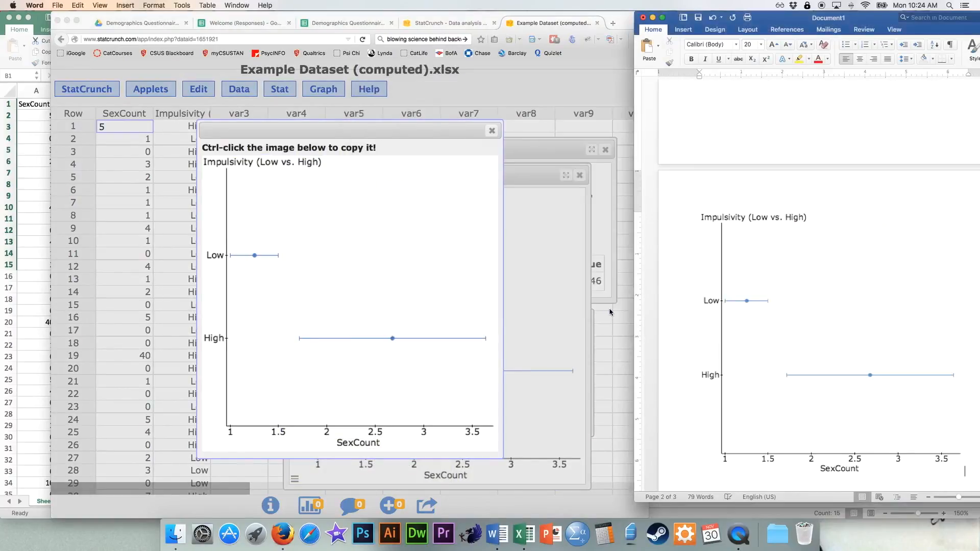
Caption the plot "Figure 1. Difference in number of sex partners between those low and high in impulsivity.", with "Figure 1" in italics
key(Return)
key(super+i)
text(Figure 1)
key(super+i)
text(. )
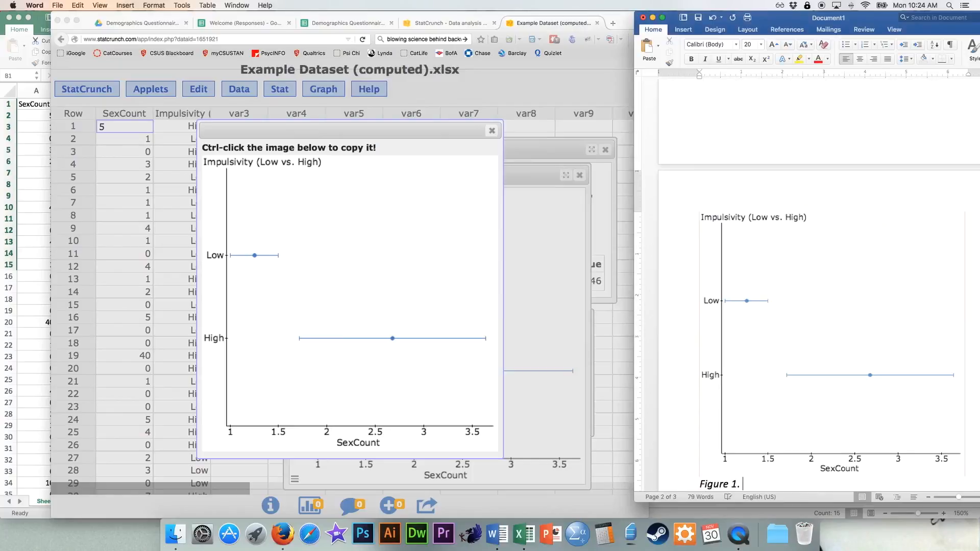
text(Difference)
key(BackSpace)
text(ce in number of)
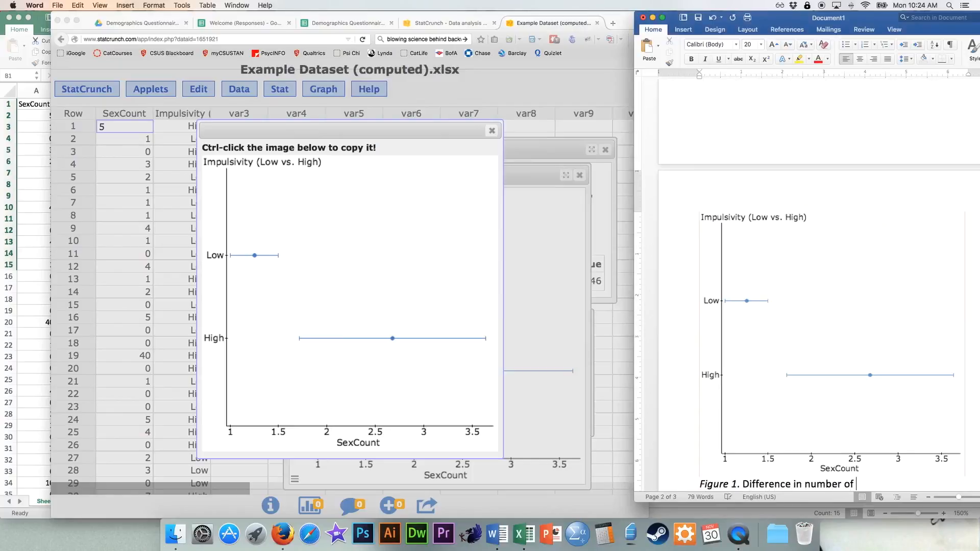
text( sex partners between those low and high i)
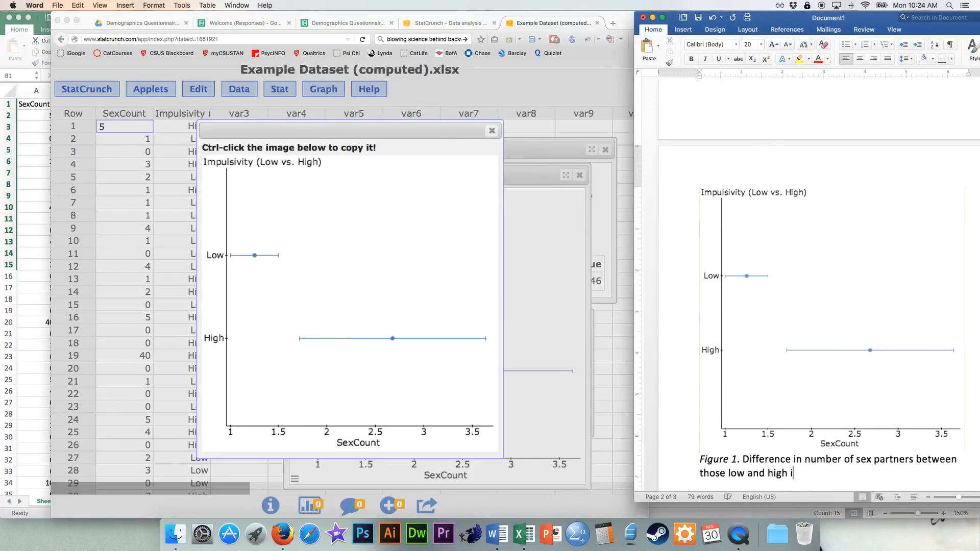
text(n impulsivity.)
Select the hypothesis and result text, and look over it together with the captioned figure on the next page
click(886, 291)
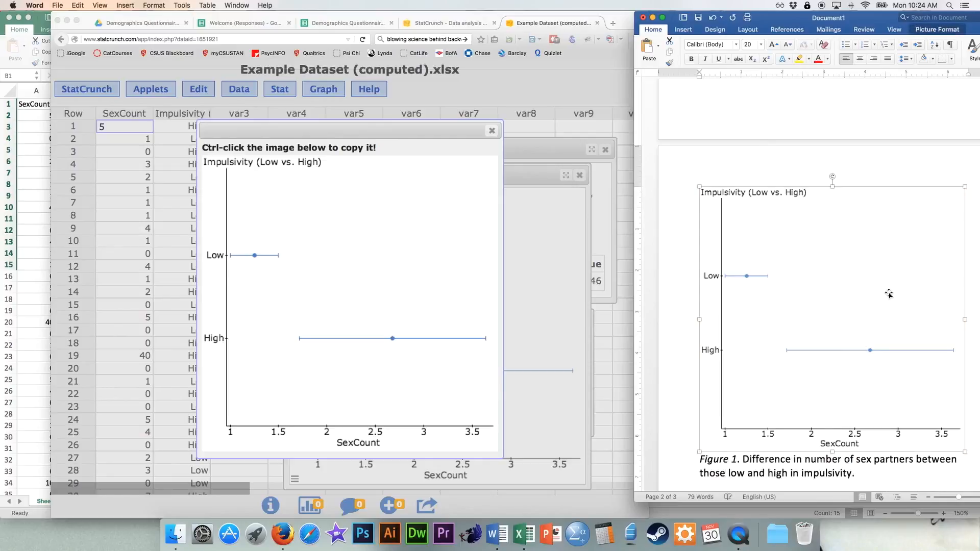
scroll(887, 292, up, 8)
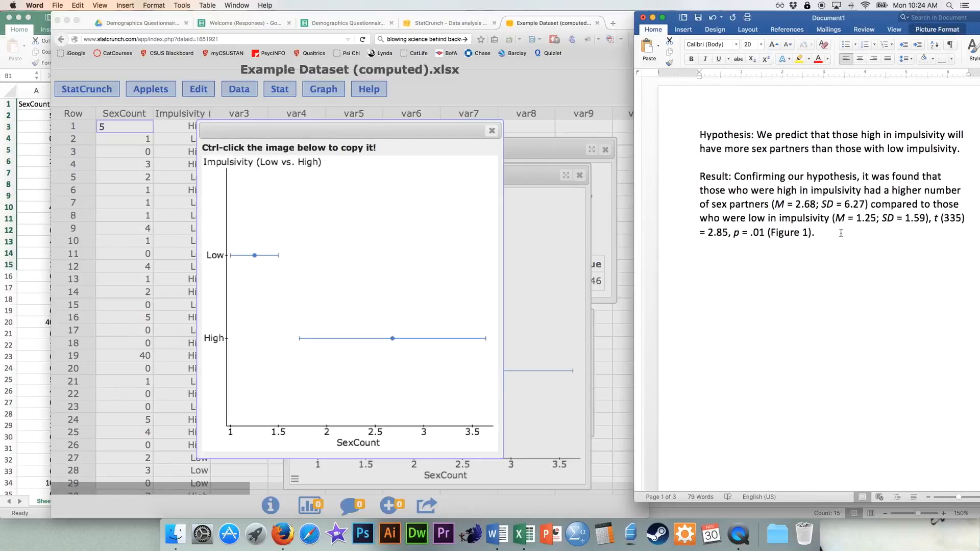
click(829, 239)
drag(817, 14, 631, 6)
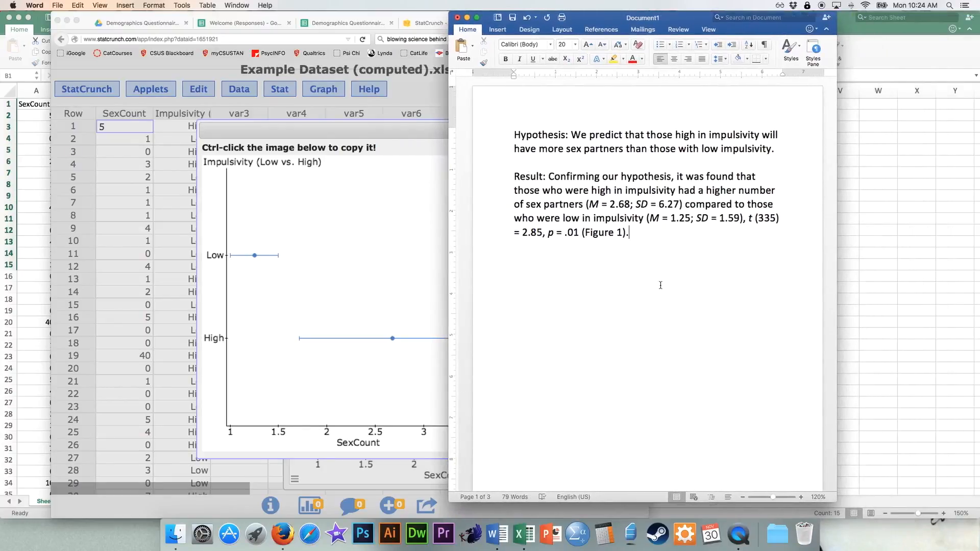
key(super+a)
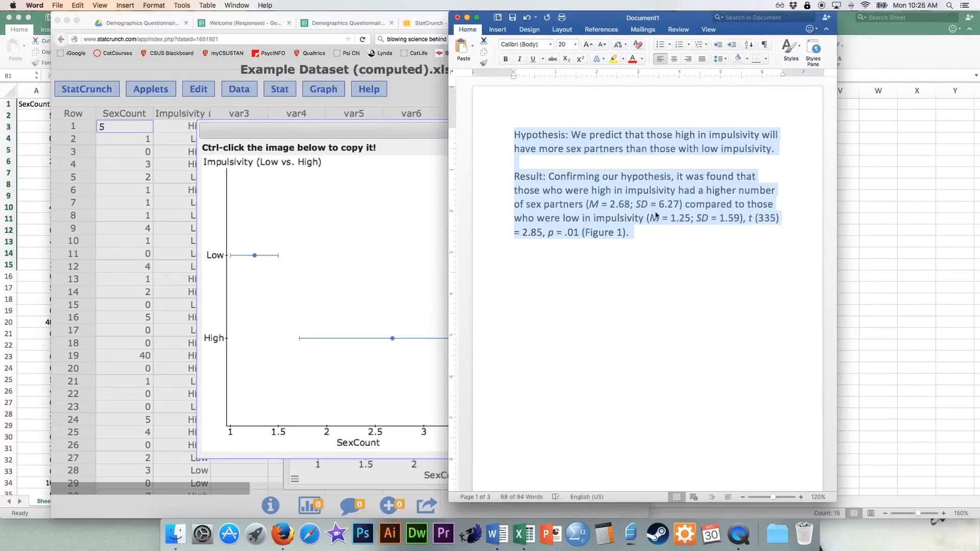
scroll(668, 302, down, 10)
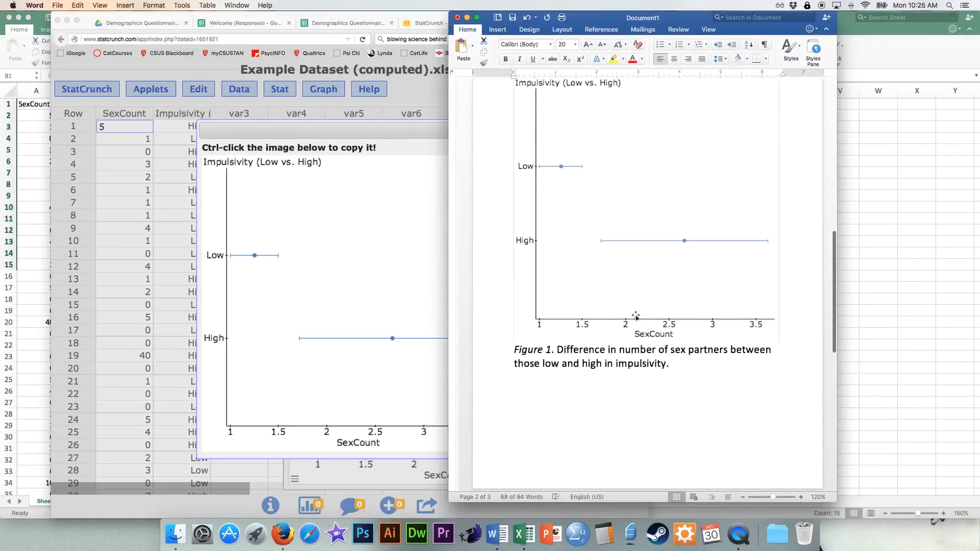
Close the image copy window in StatCrunch, and return to the hypothesis and result text in Word
key(super+Tab)
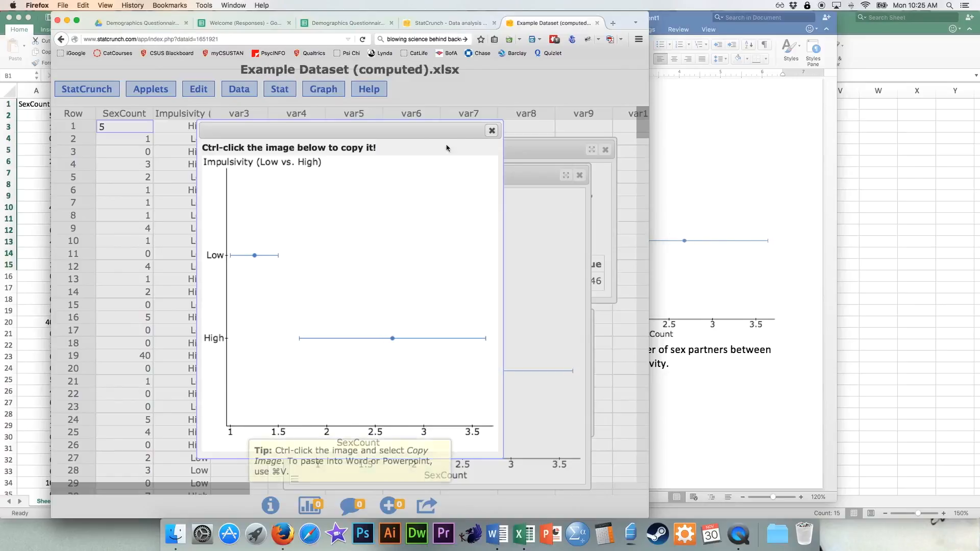
click(491, 131)
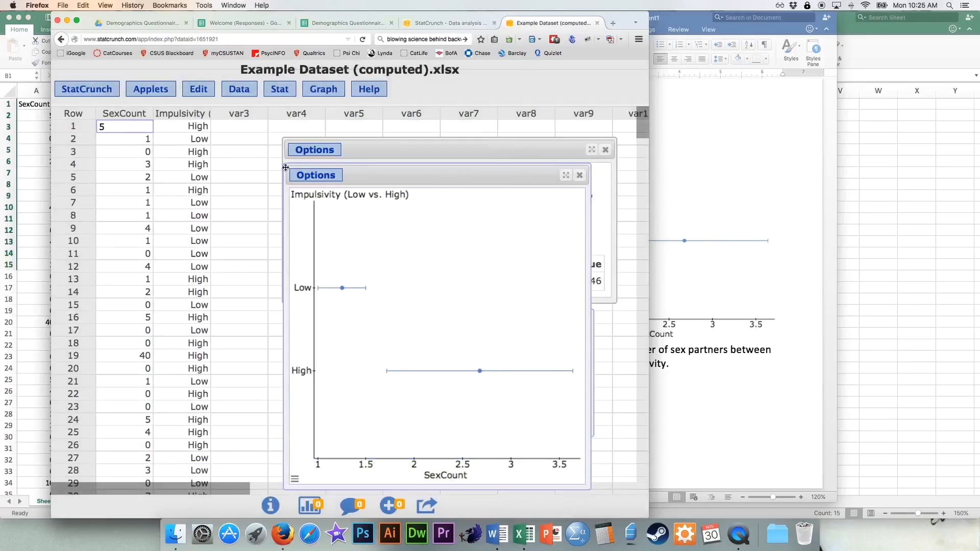
click(707, 256)
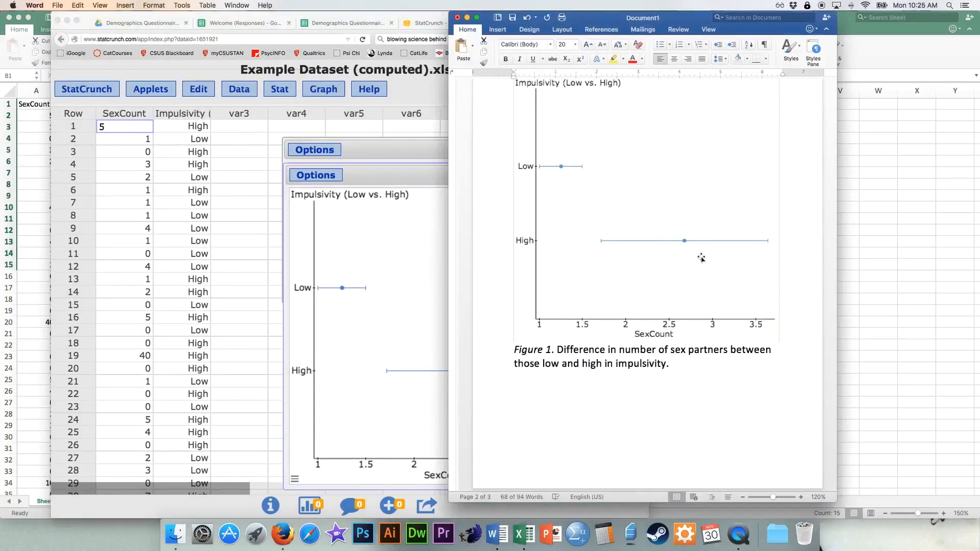
scroll(642, 206, up, 5)
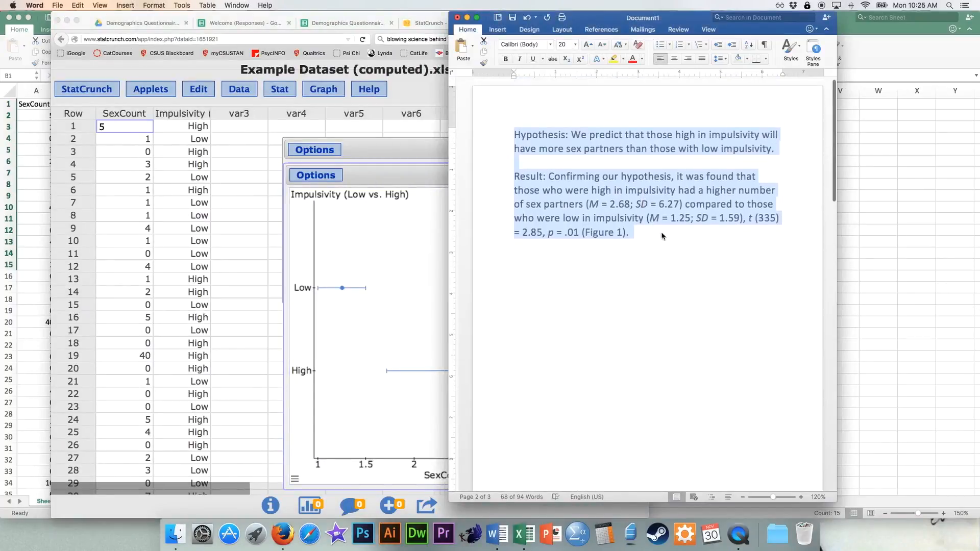